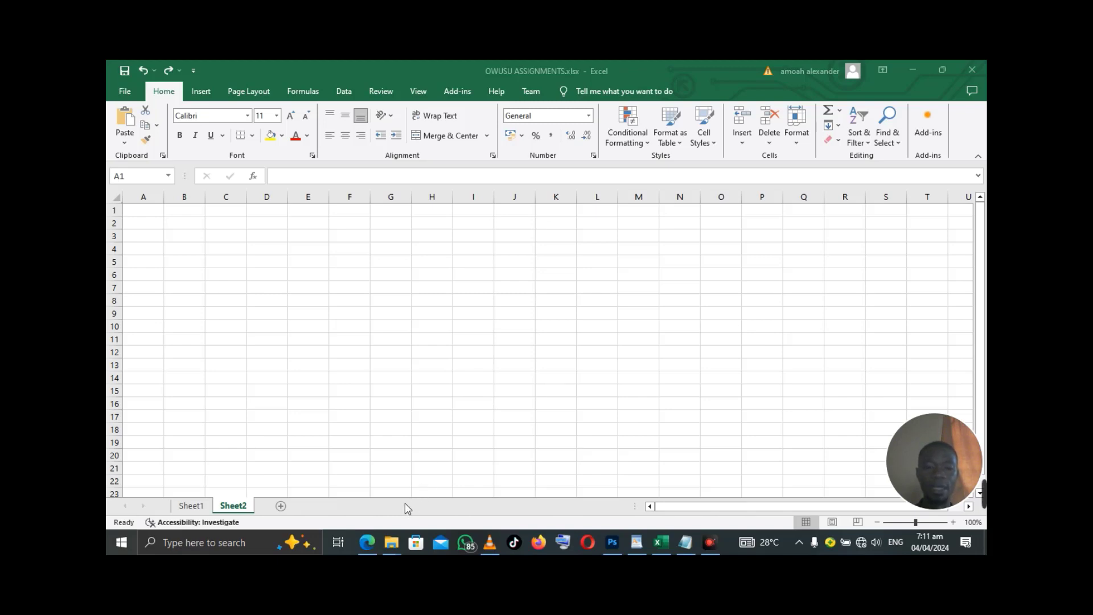
- Look over the assignment PDF beside the spreadsheet, then return to the full Sheet2 view
mouse_move(372, 548)
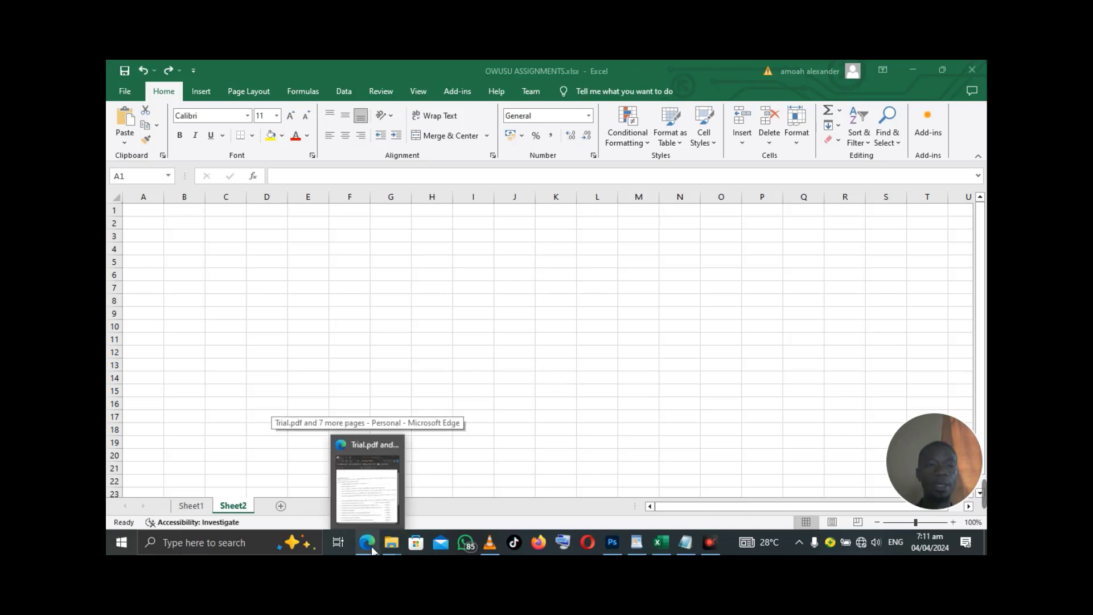
click(371, 546)
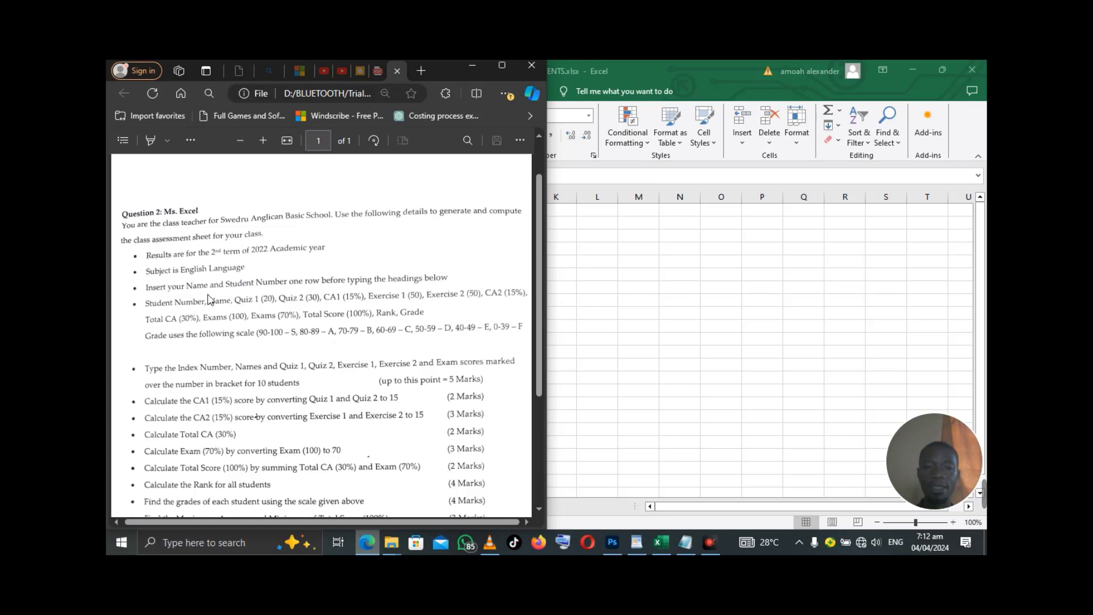
click(658, 68)
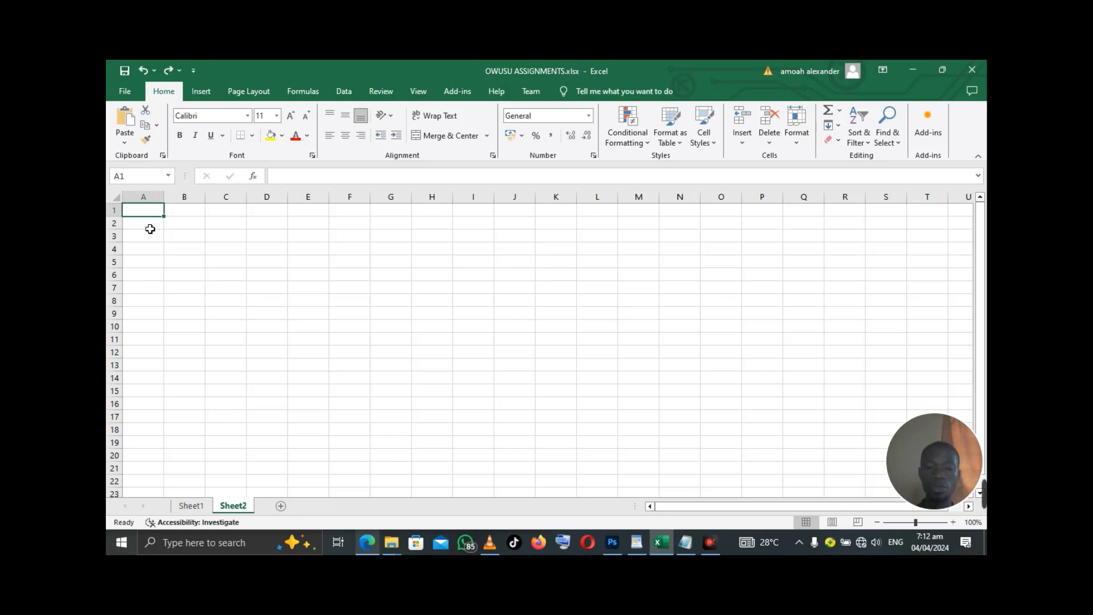
click(367, 543)
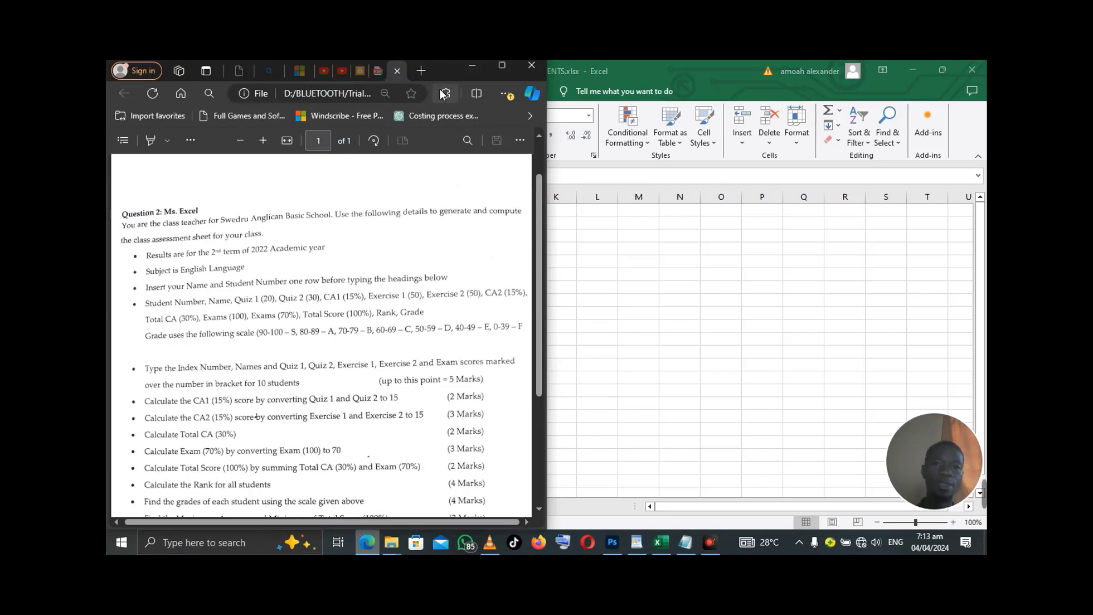
click(472, 65)
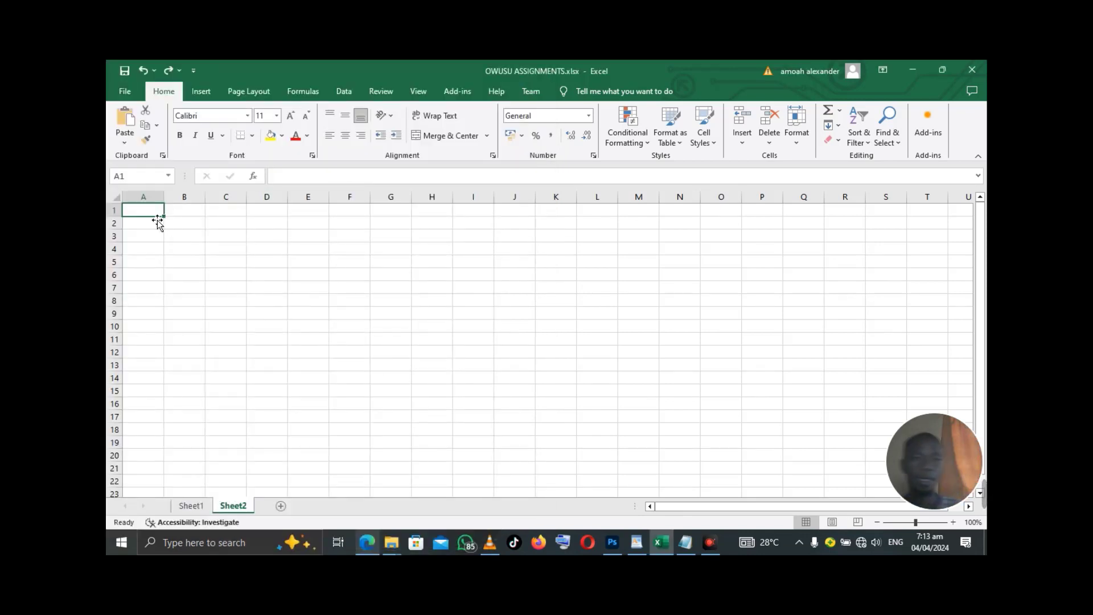
- Enter the student's name in A1 and autofit column A to fit it
text(ju)
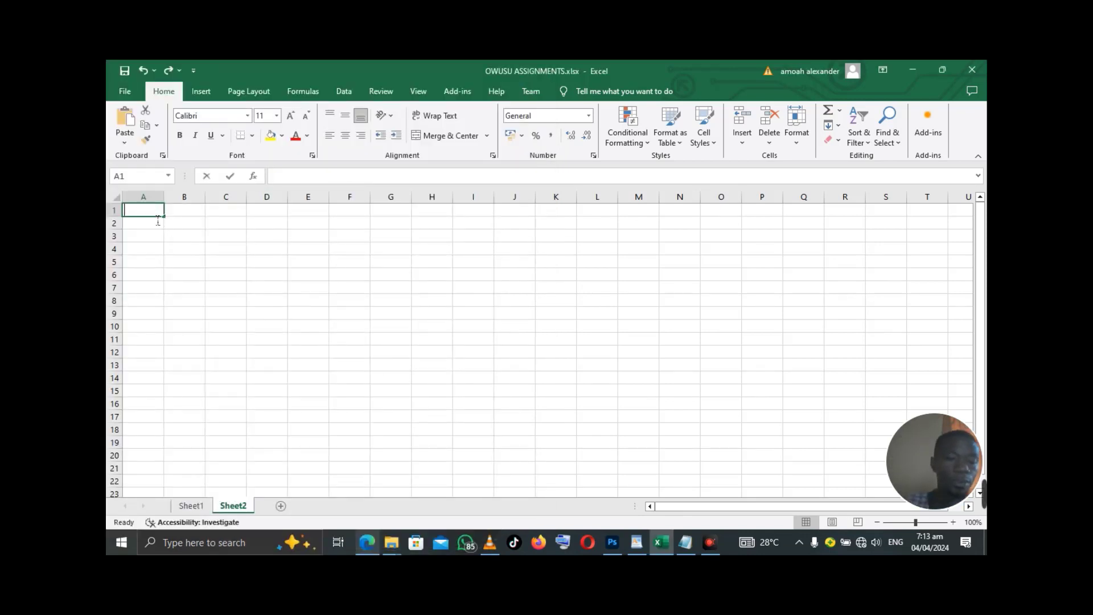
key(BackSpace)
key(BackSpace)
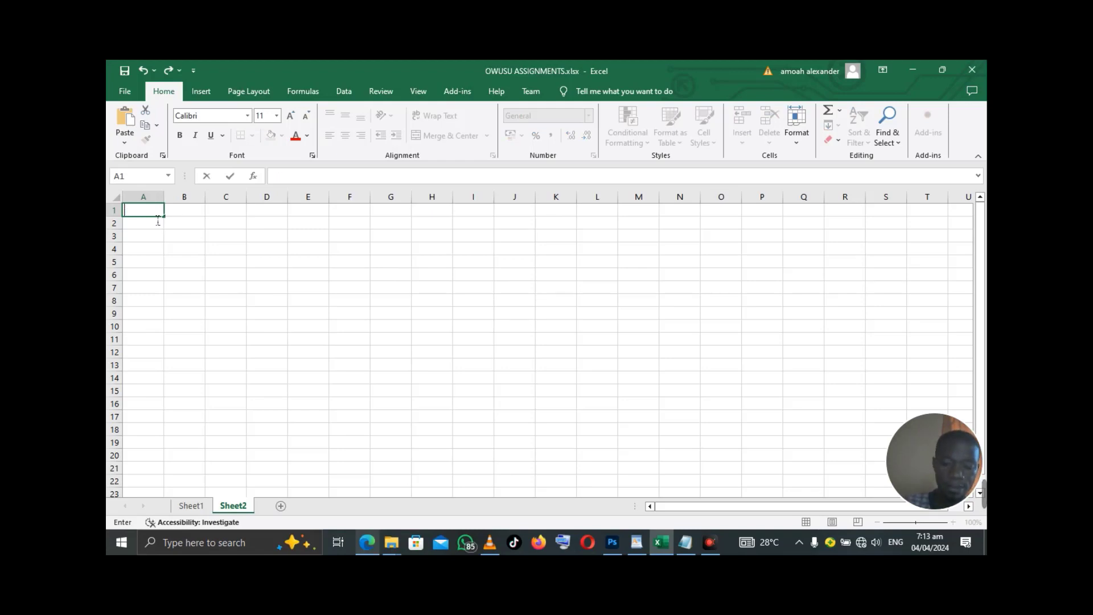
text(a)
key(BackSpace)
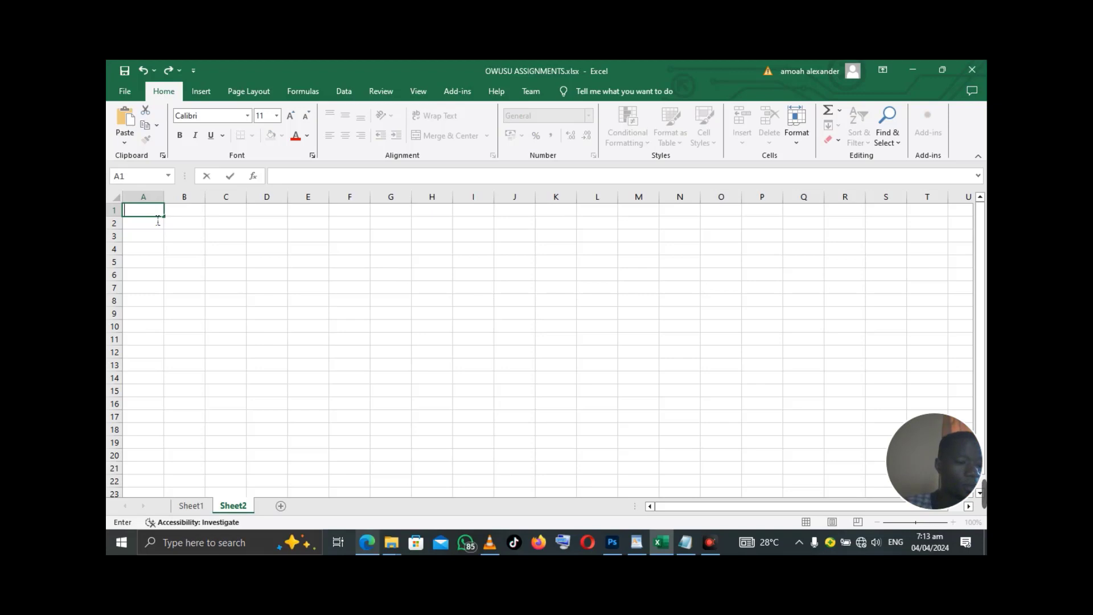
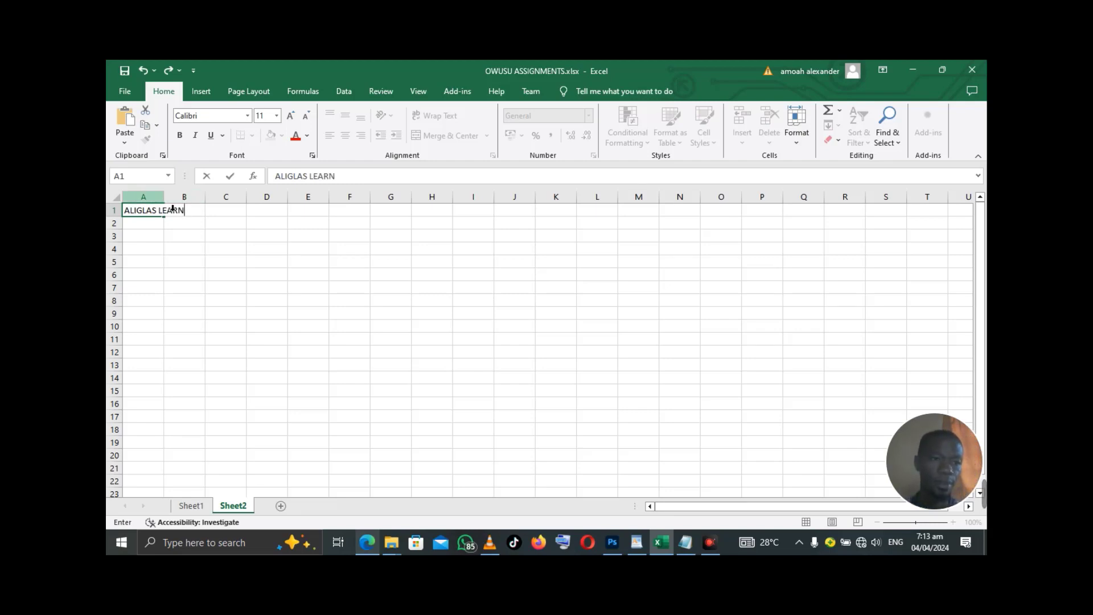
double_click(169, 210)
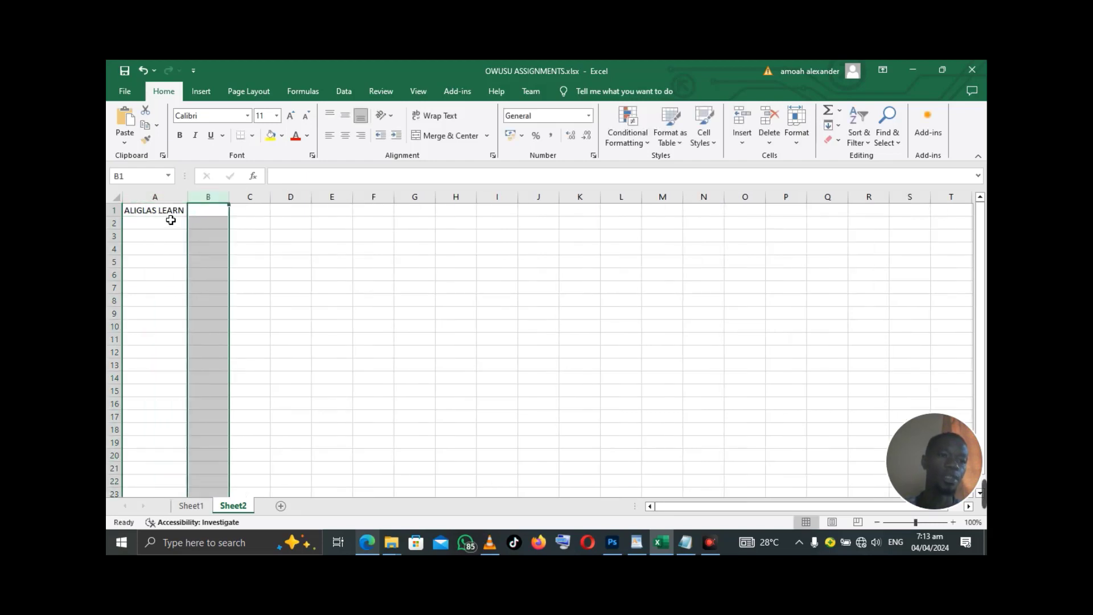
- Enter the student number in B1 and autofit column B to fit it
click(207, 212)
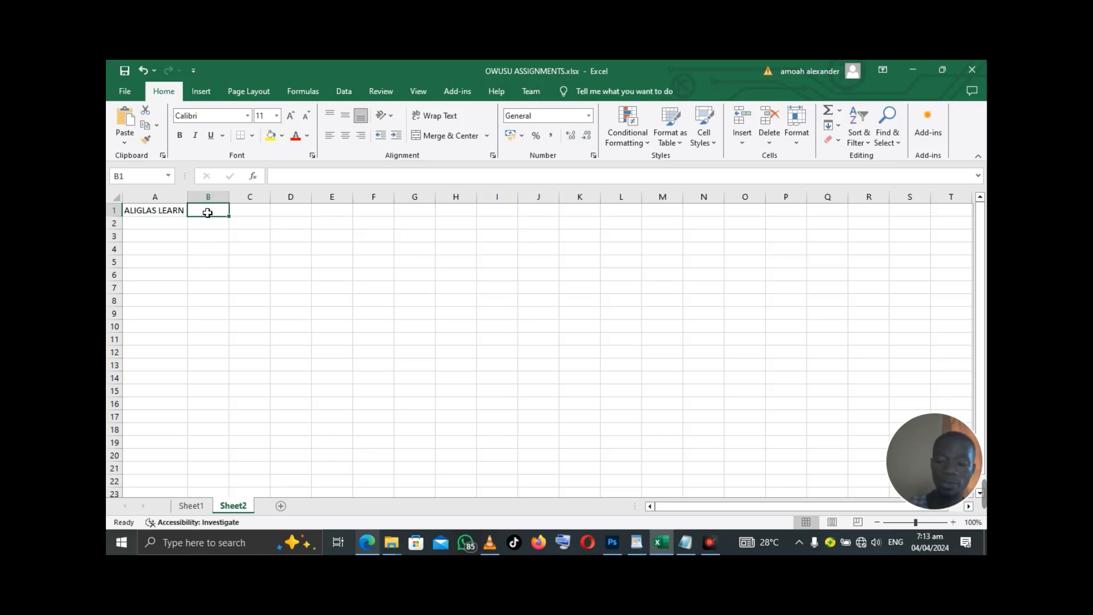
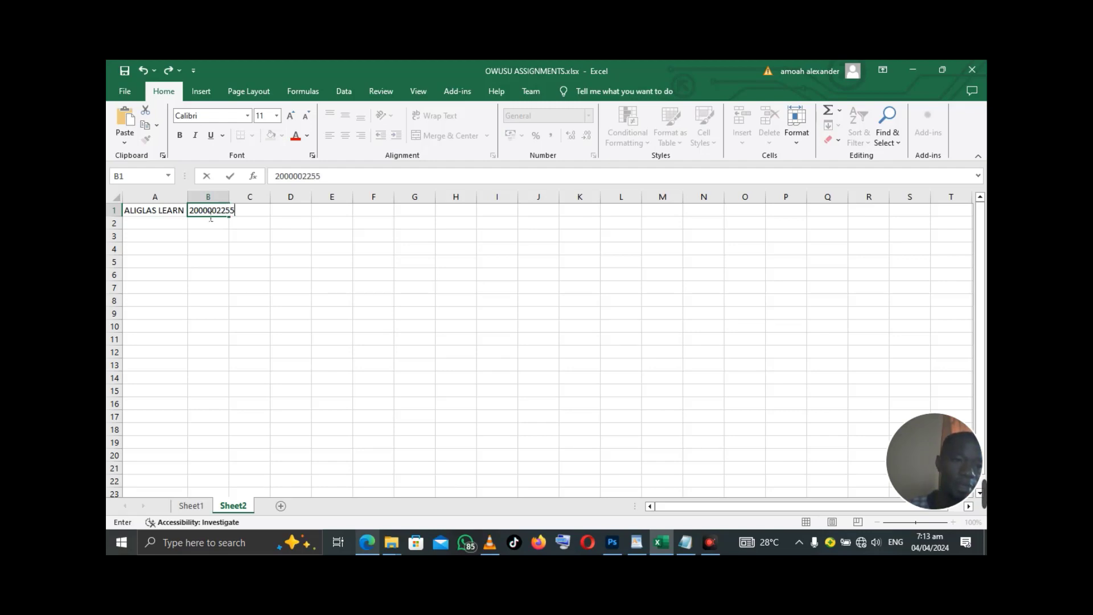
double_click(231, 201)
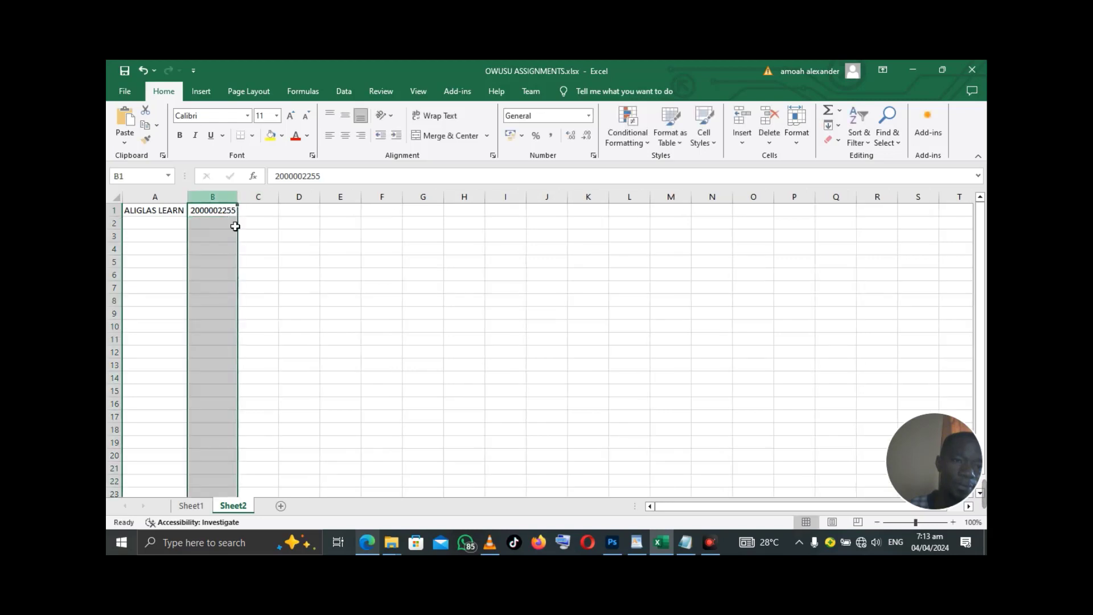
click(176, 223)
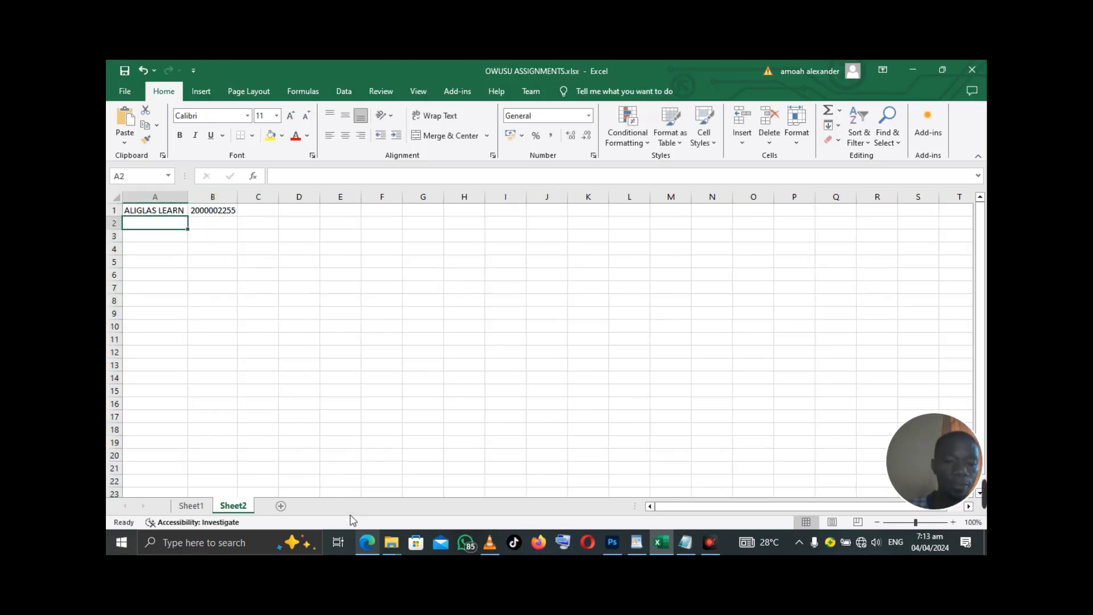
click(362, 551)
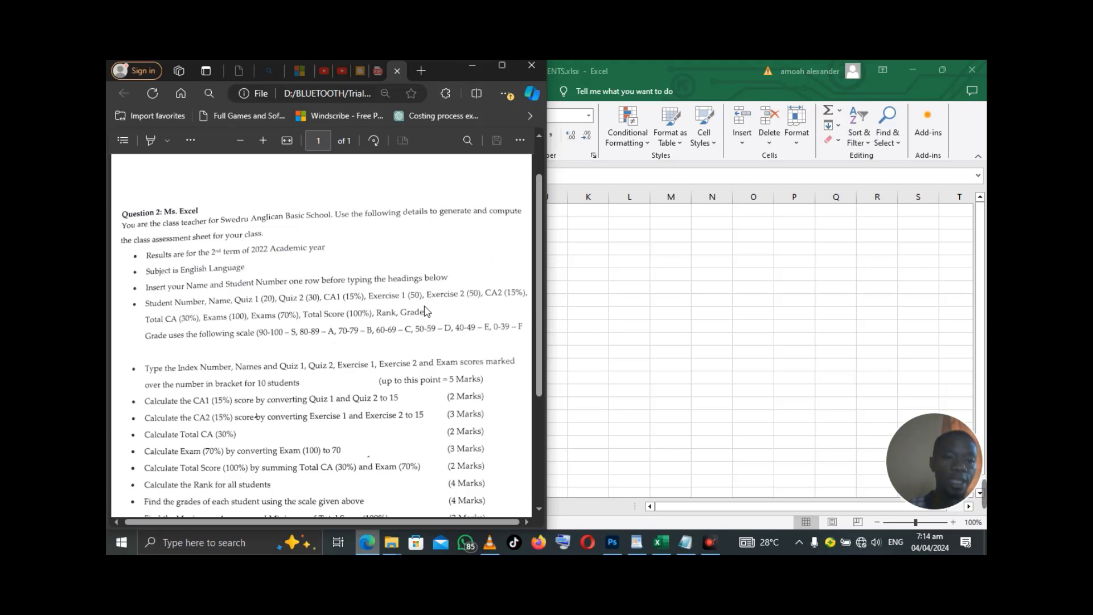
click(477, 67)
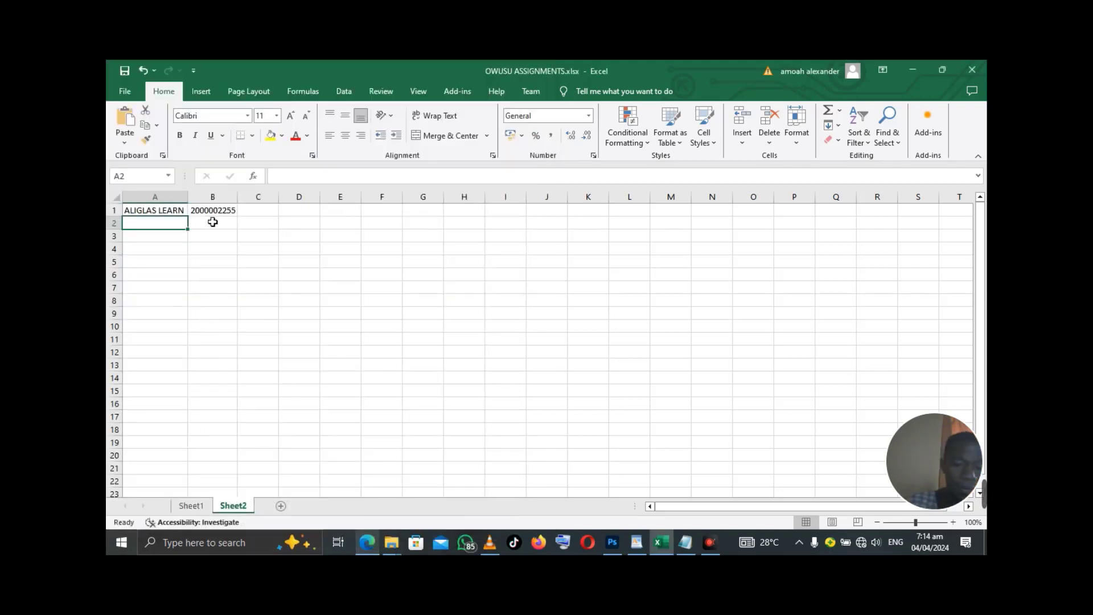
- Enter NAME, QUIZ 1(20) and QUIZ2(30) in A2:C2, widening column C to fit
text(NAME)
click(213, 222)
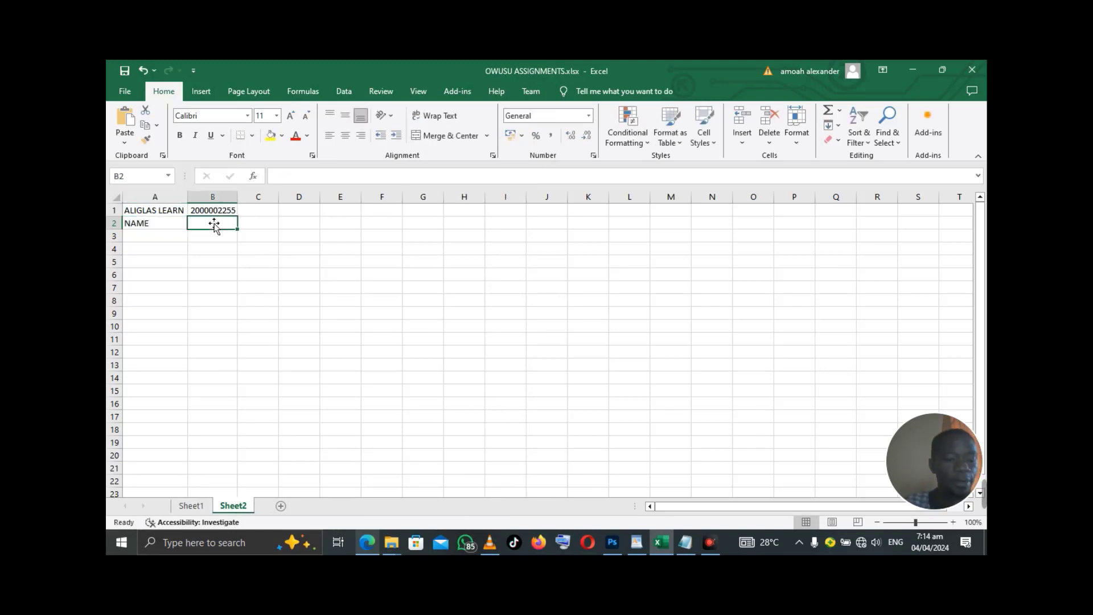
text(QUIZ)
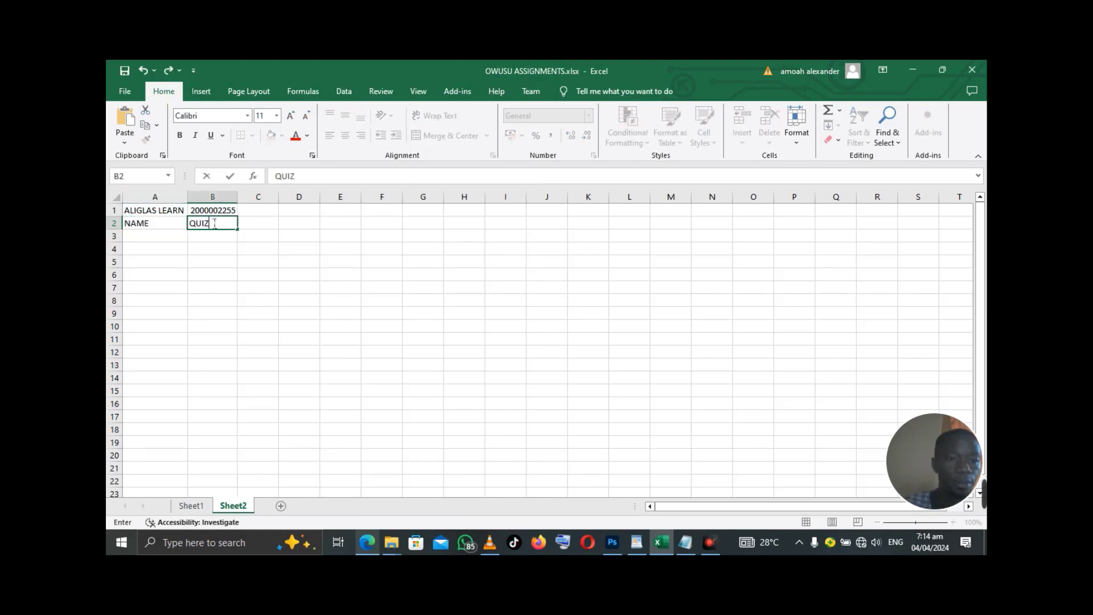
text( 1()
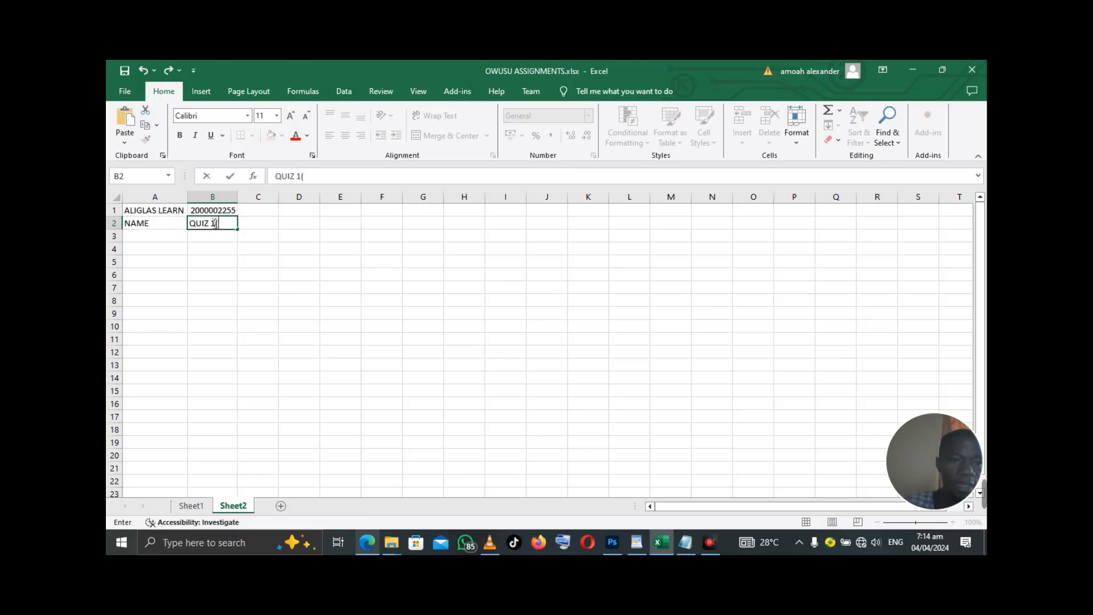
text(20)
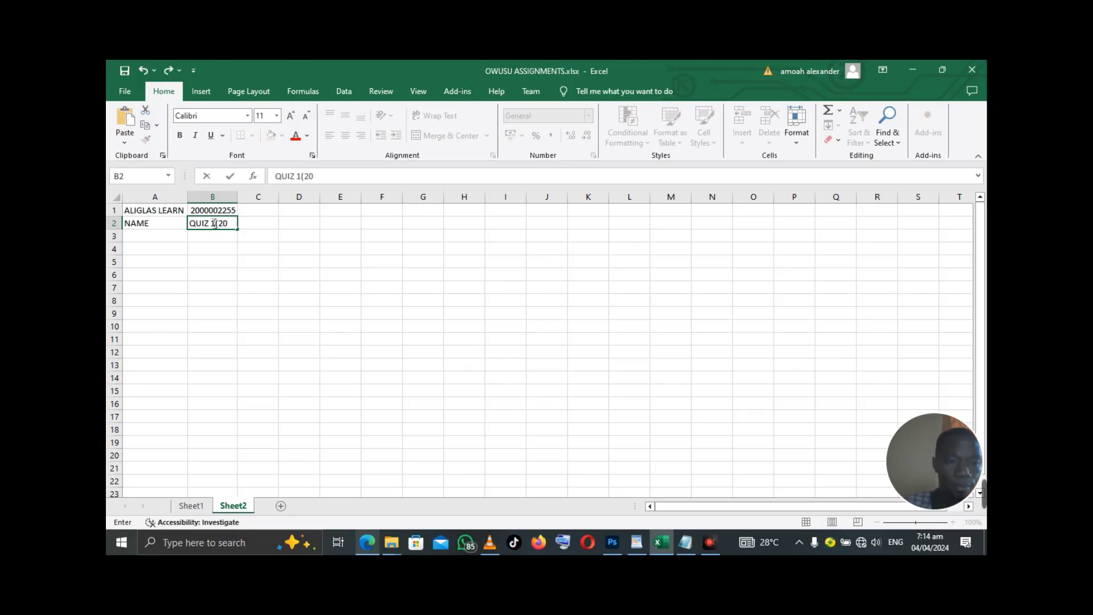
text())
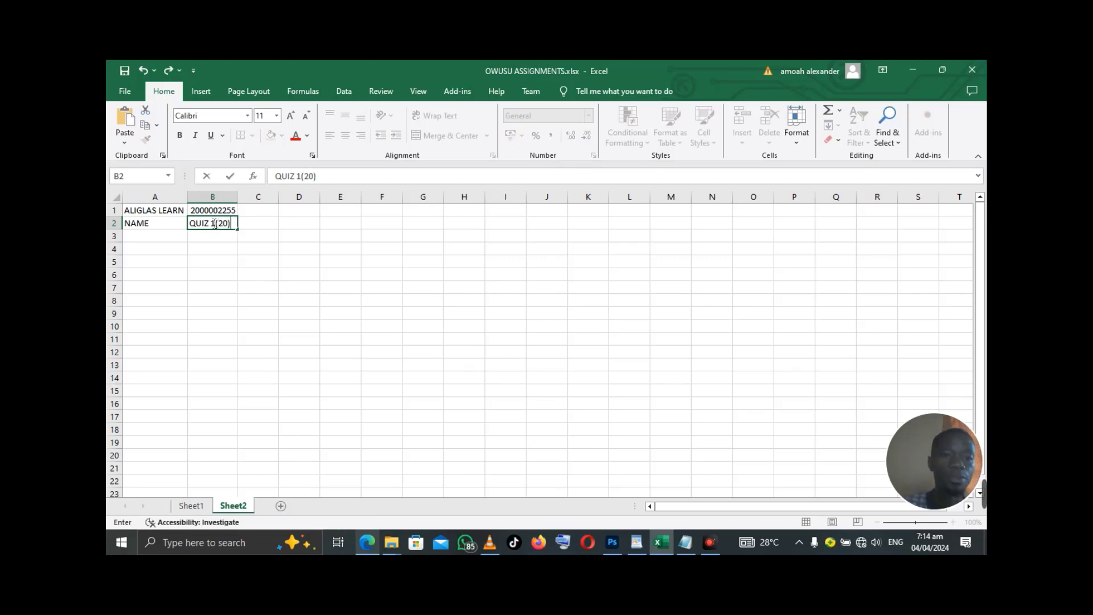
click(257, 227)
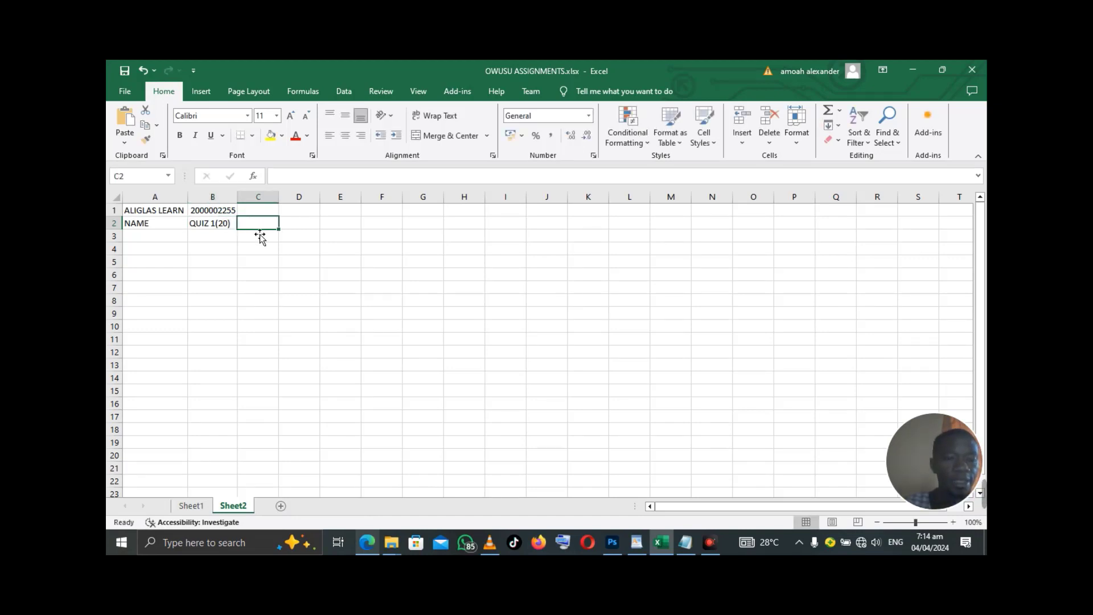
text(QU)
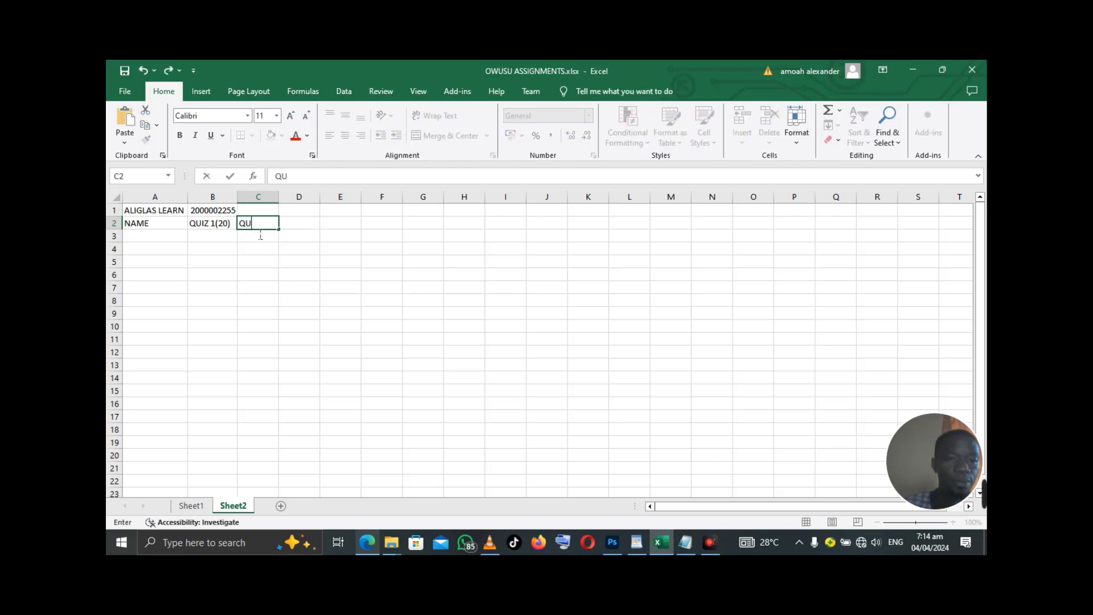
text(IZ)
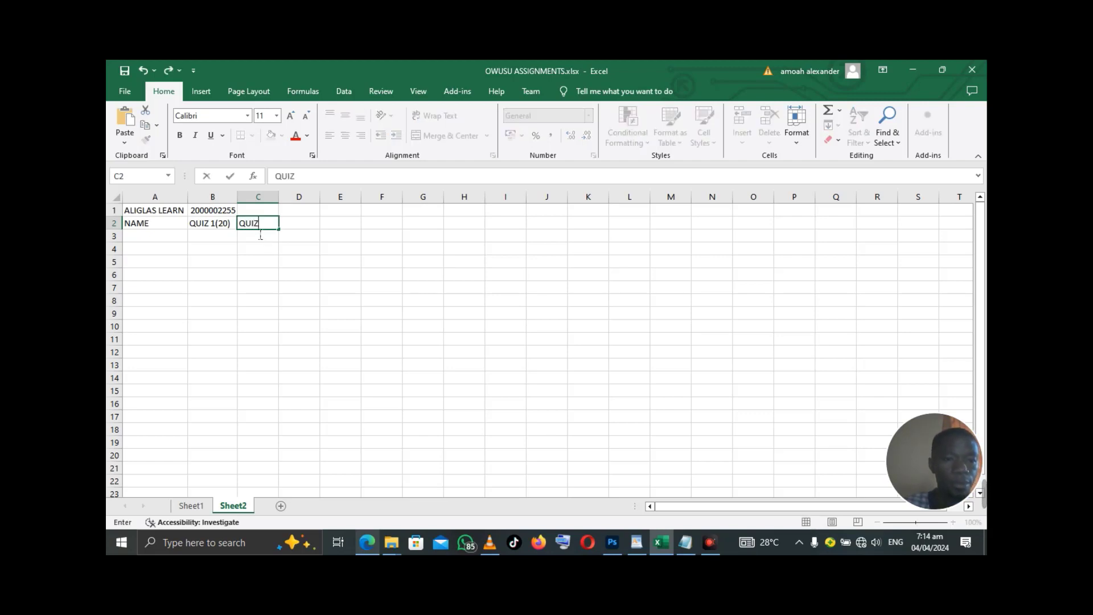
text(2()
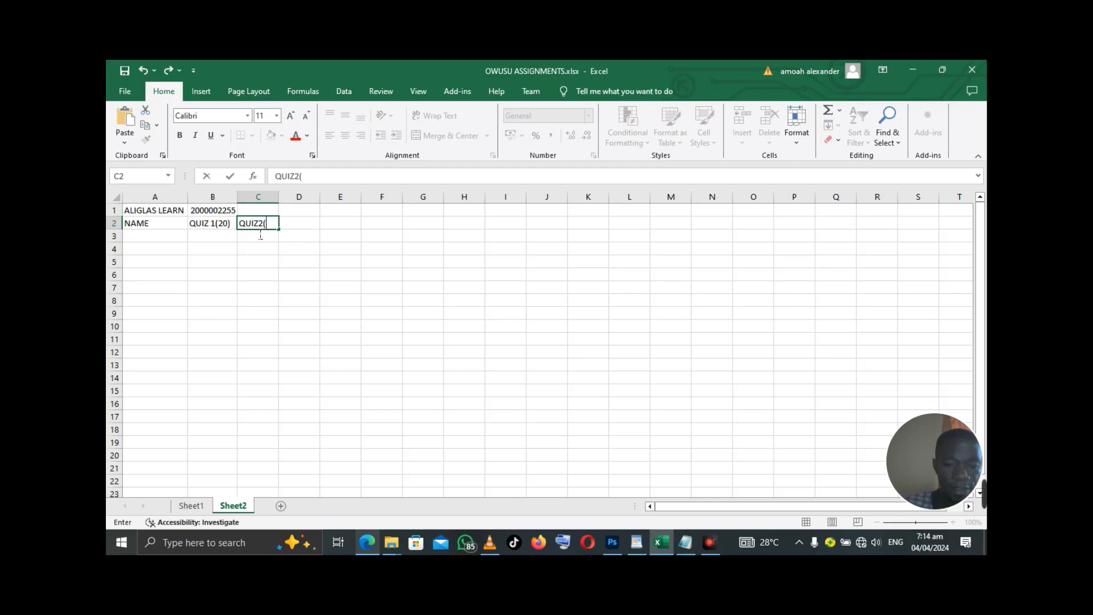
text(30))
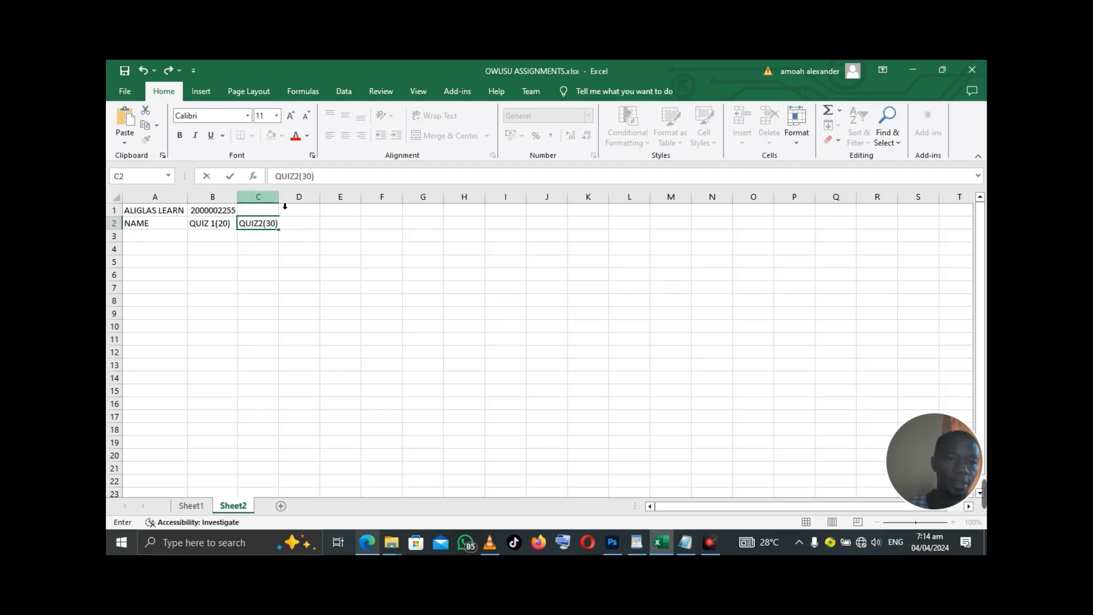
key(F2)
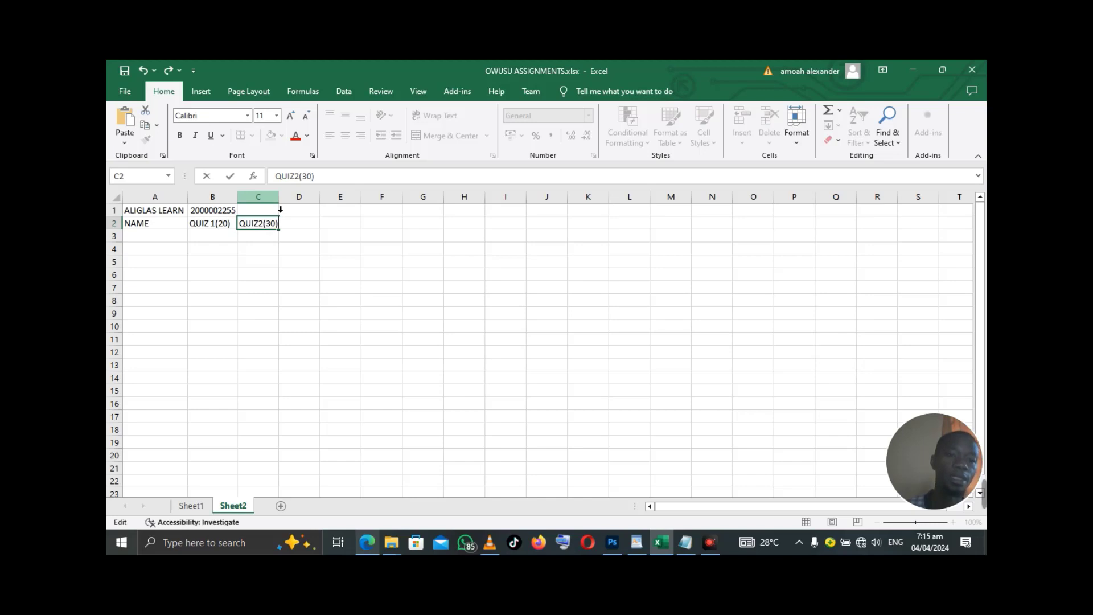
click(277, 204)
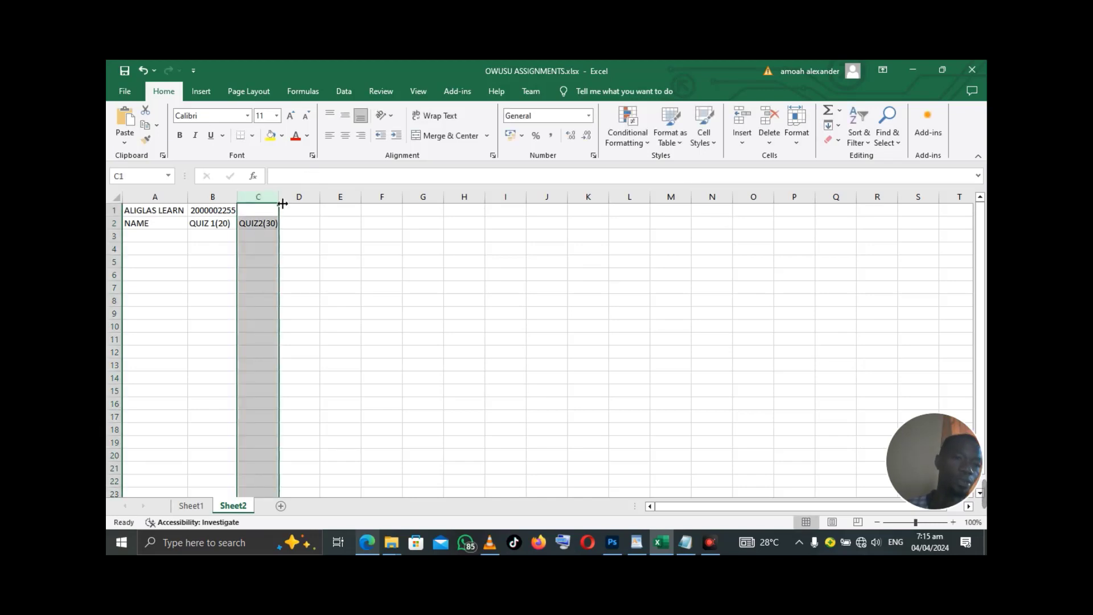
drag(283, 203, 284, 205)
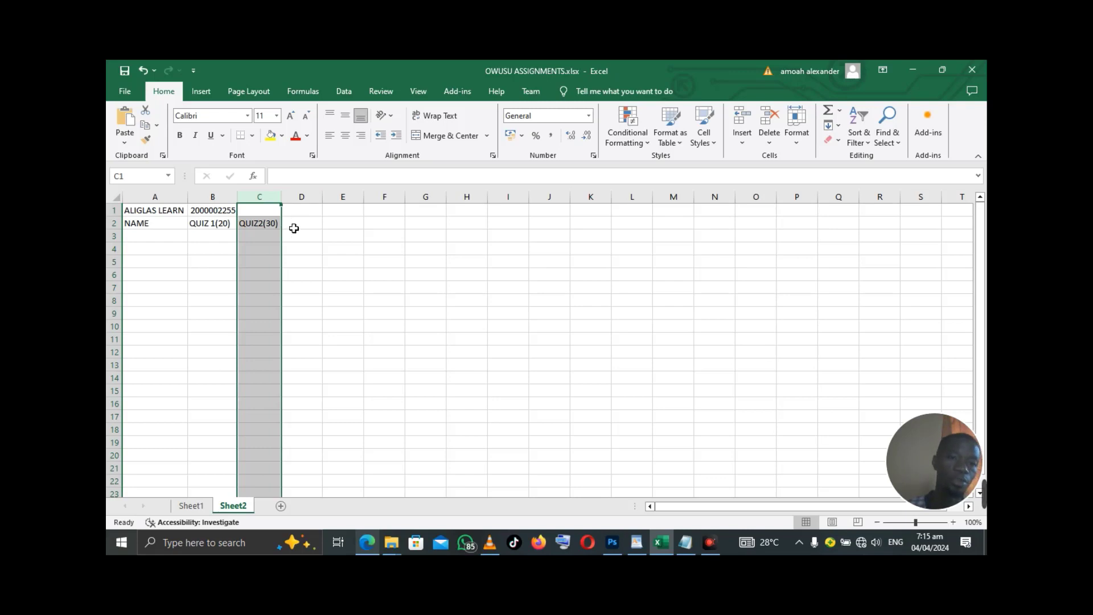
click(294, 228)
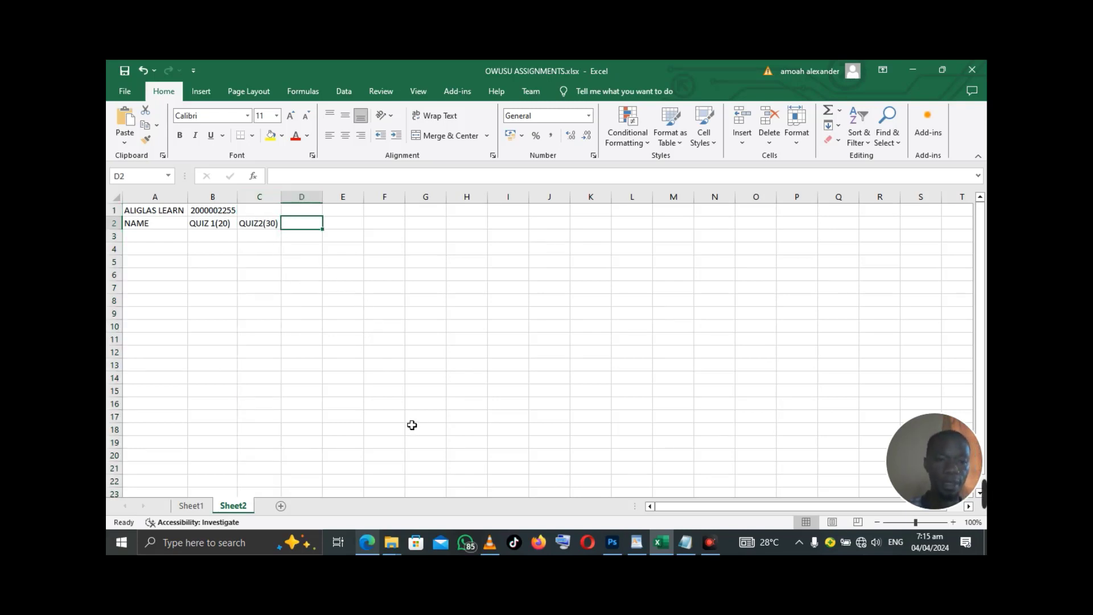
- Check the assignment brief and type the CA1(15%) heading in D2
click(373, 540)
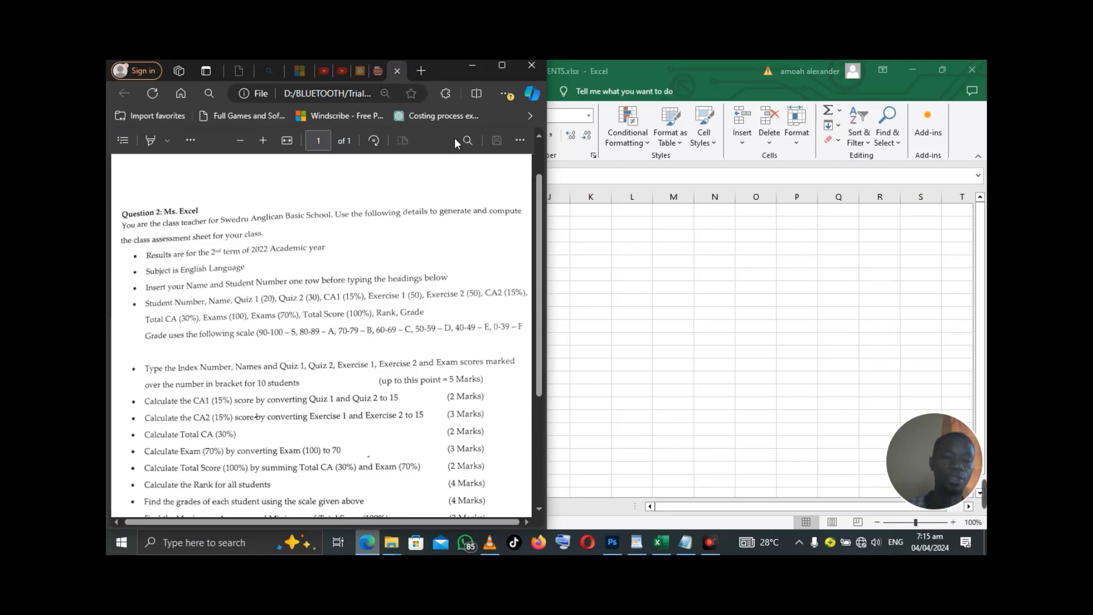
click(473, 68)
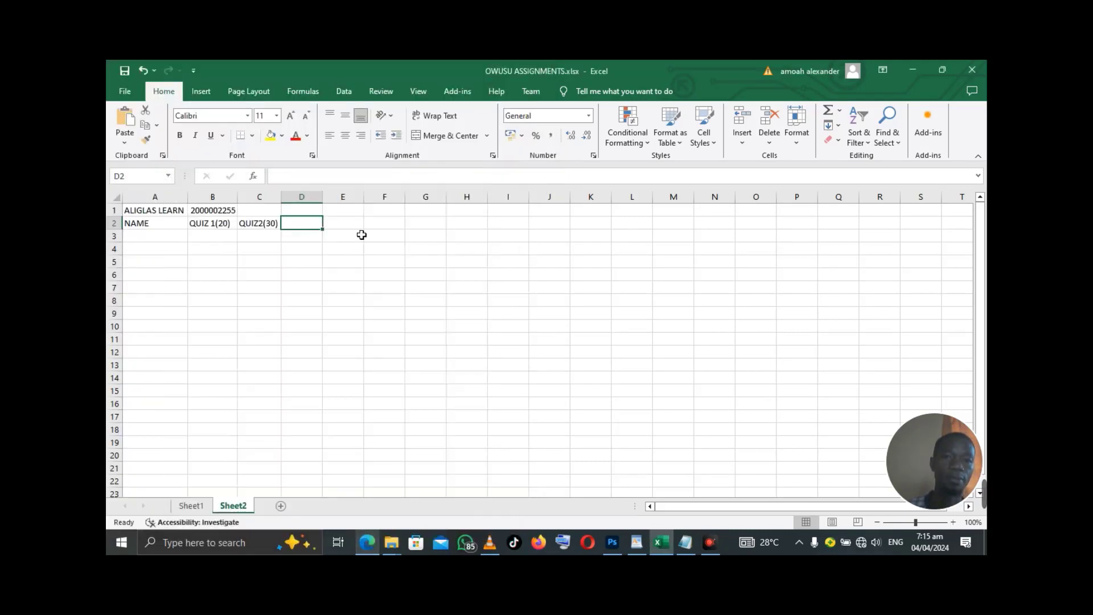
text(CA)
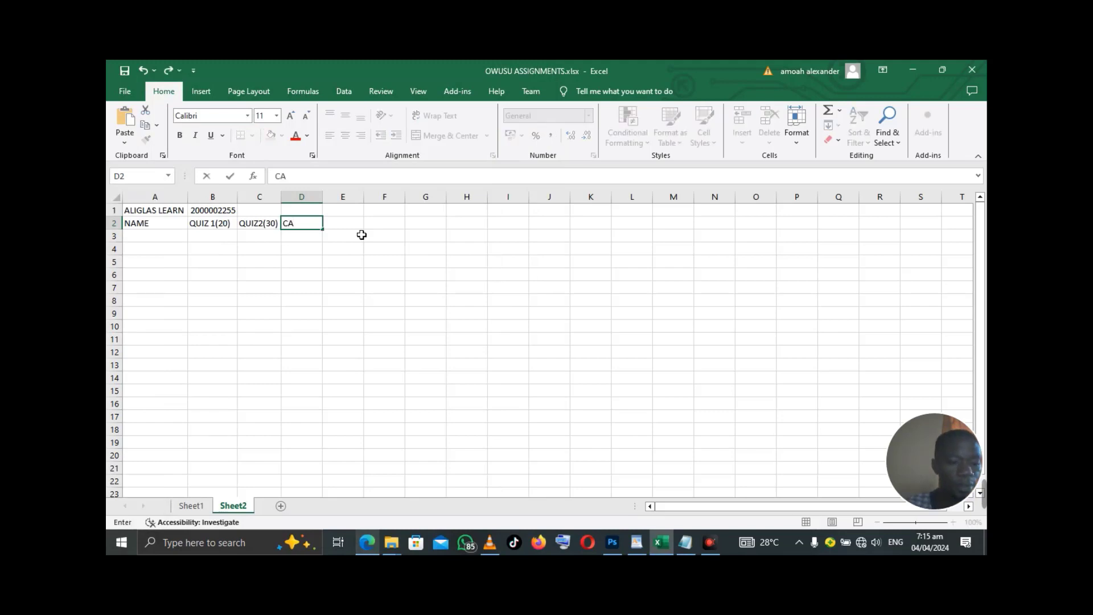
text(1(15%)
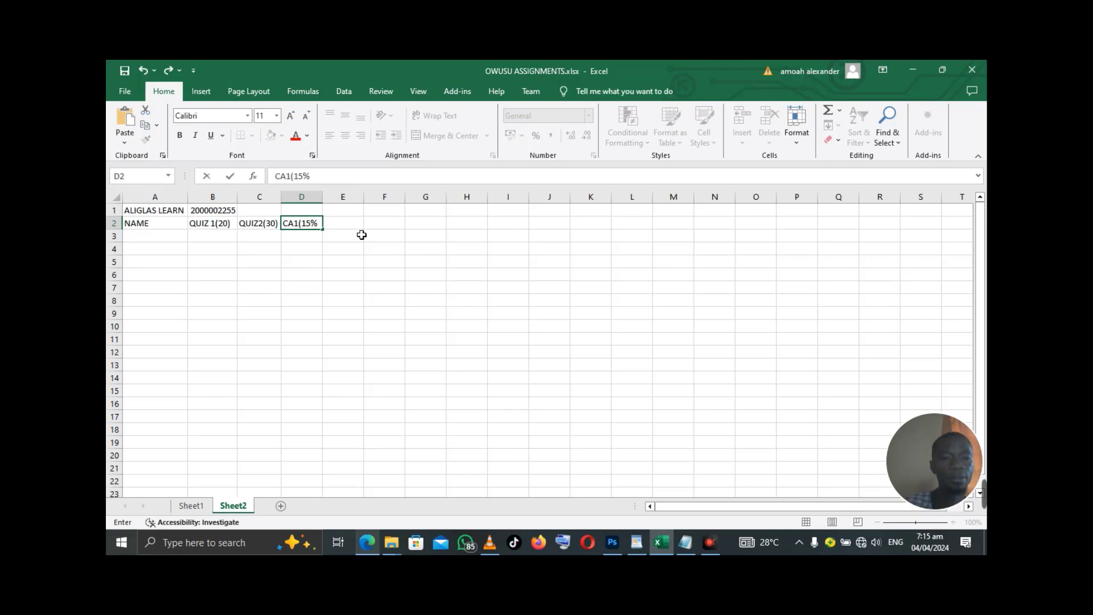
text())
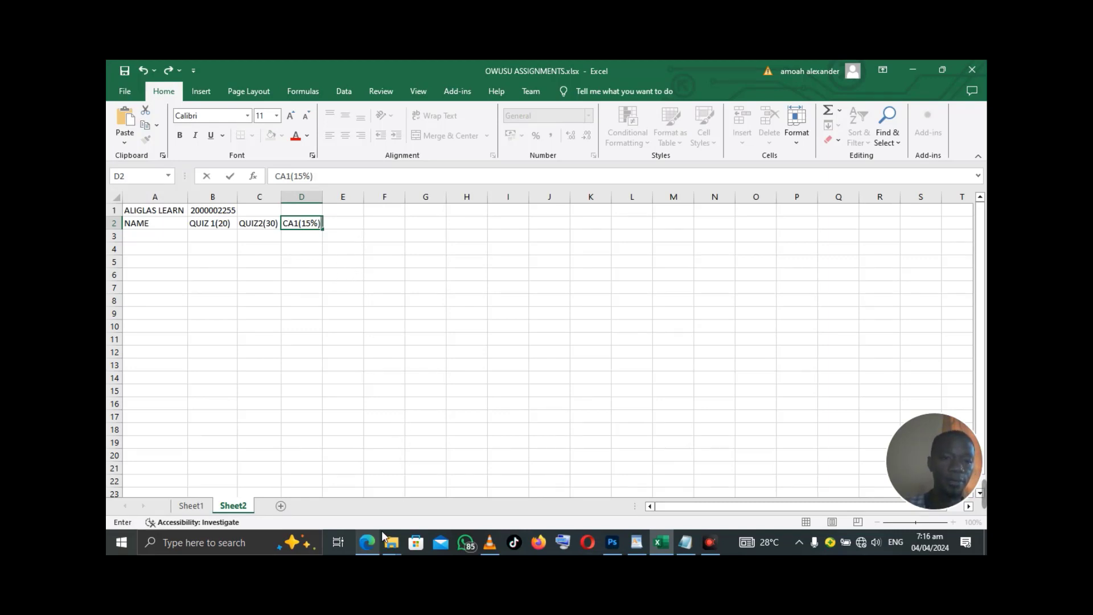
click(368, 543)
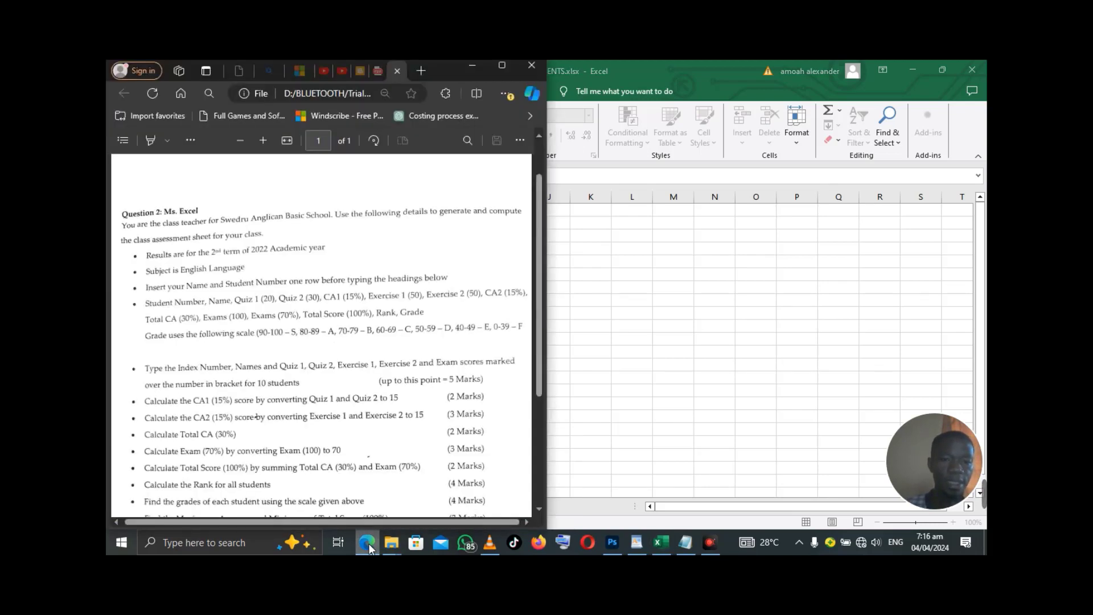
click(368, 543)
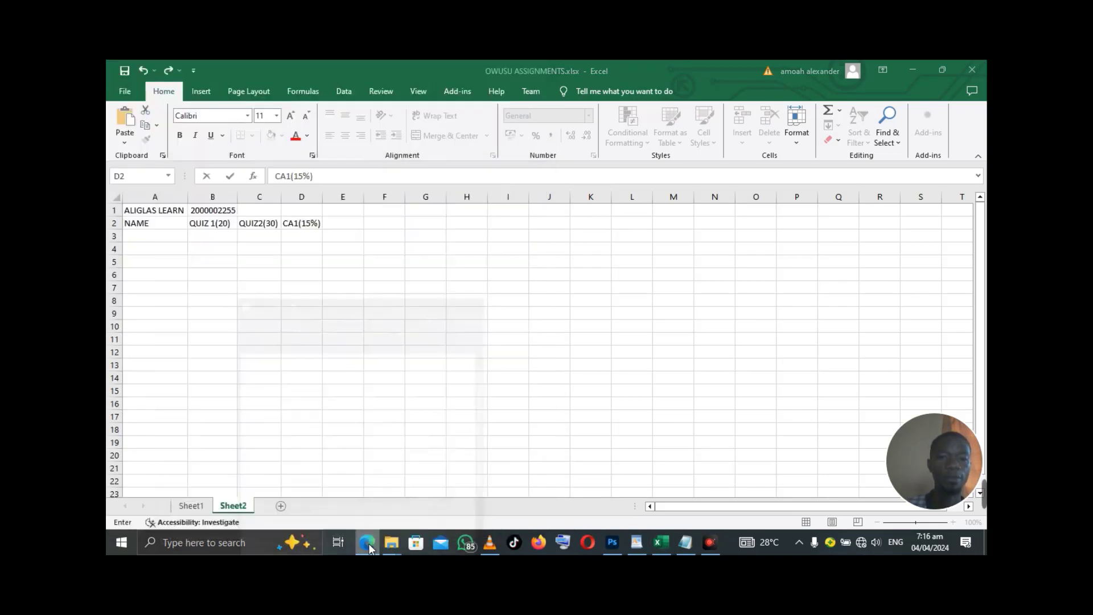
- Add EXERCISE1(50) in E2 and autofit column E to fit it
click(346, 223)
text(EXERC)
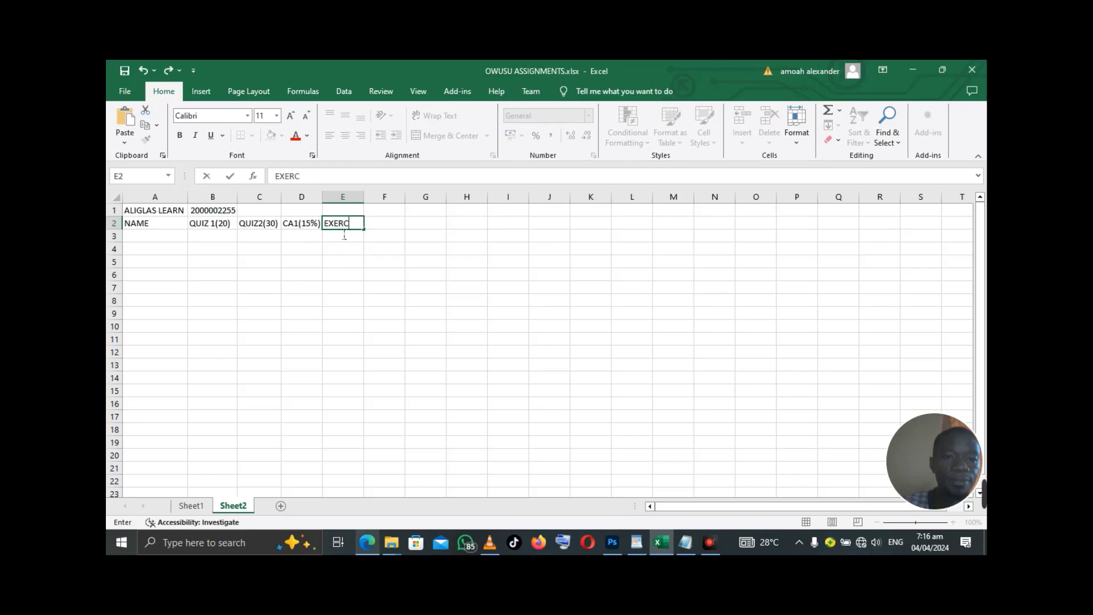
text(ISE)
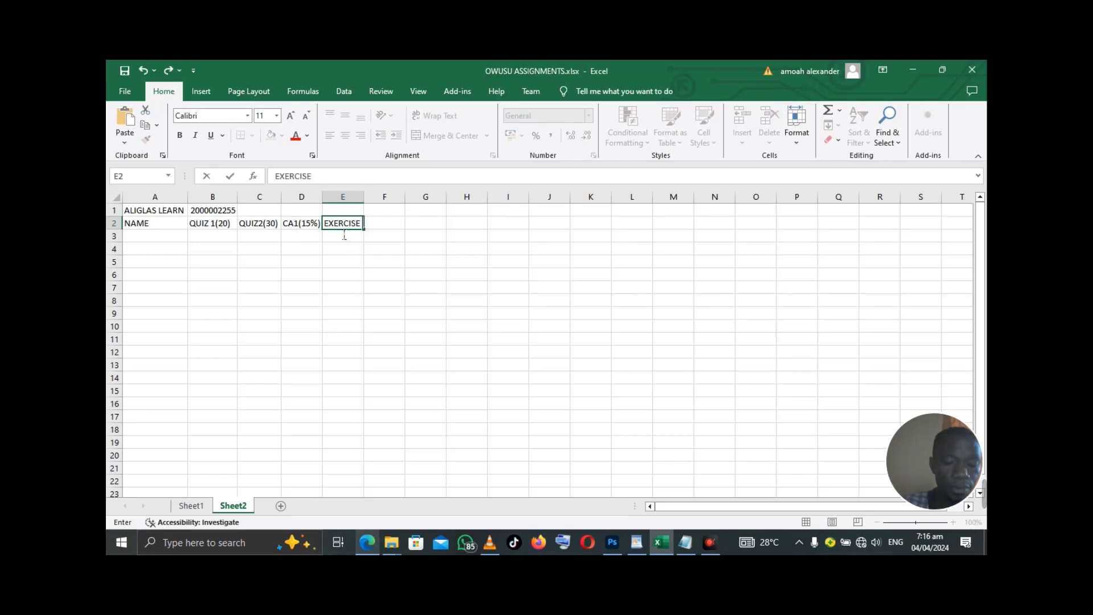
text(1()
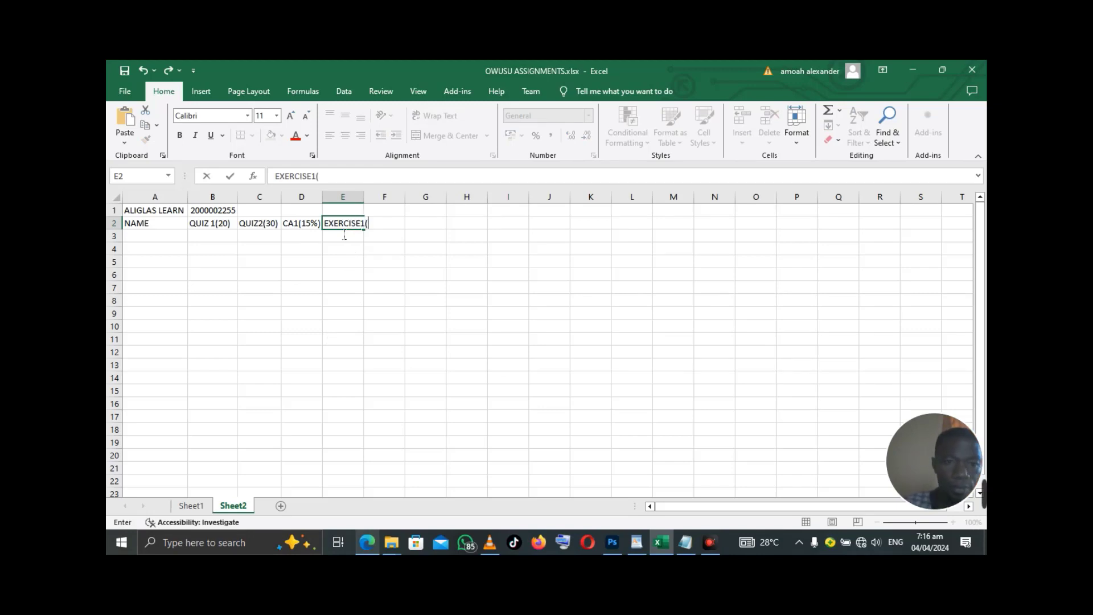
text(50))
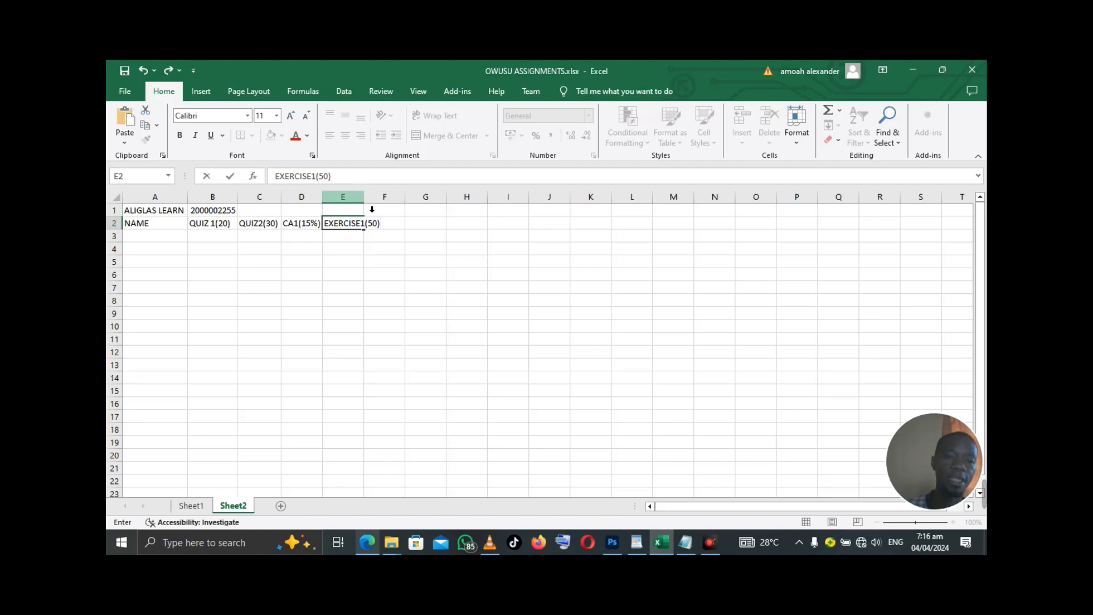
click(368, 205)
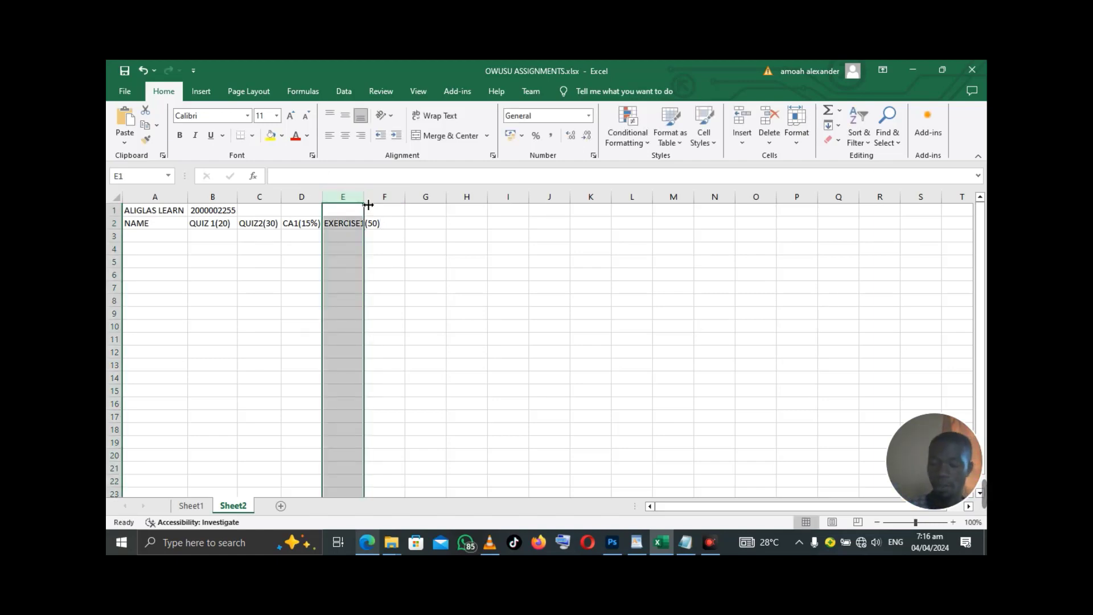
double_click(364, 198)
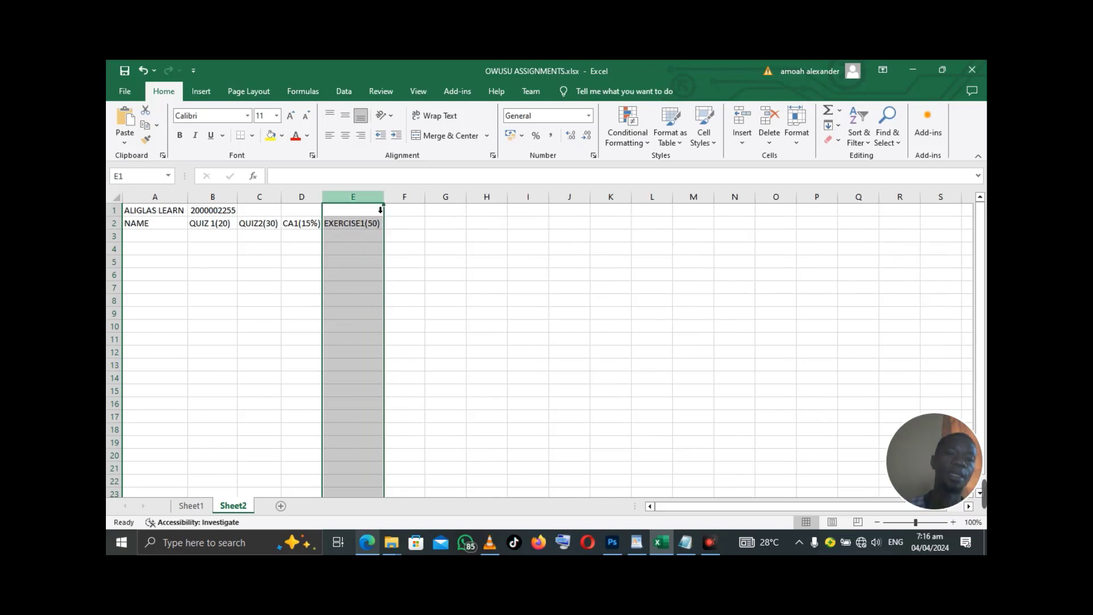
- Add EXERCISE2 (50) in F2 and autofit column F to fit it
click(406, 230)
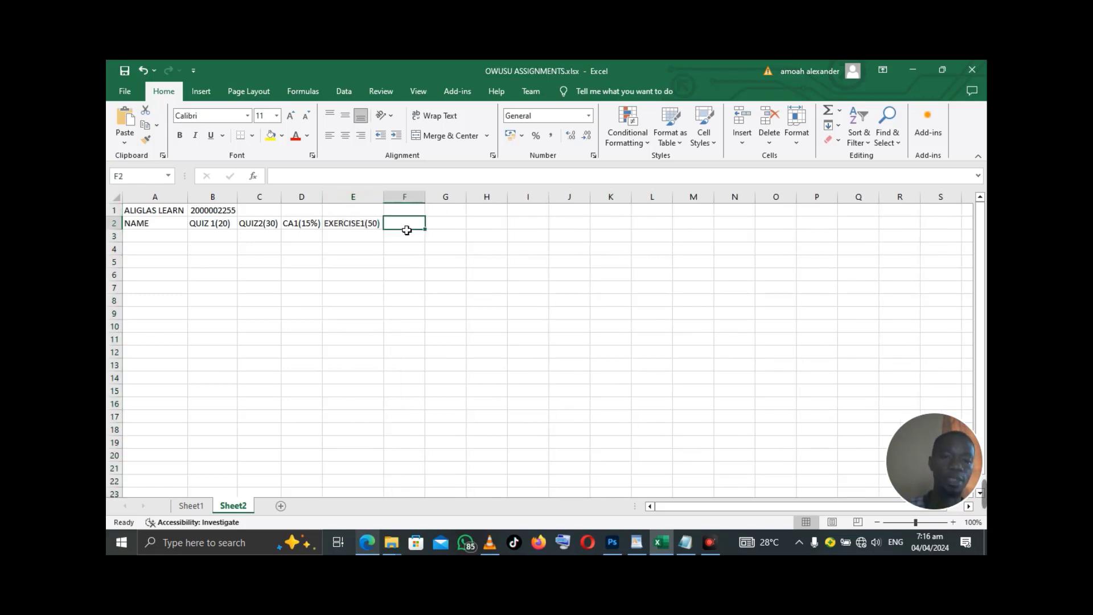
text(EXE)
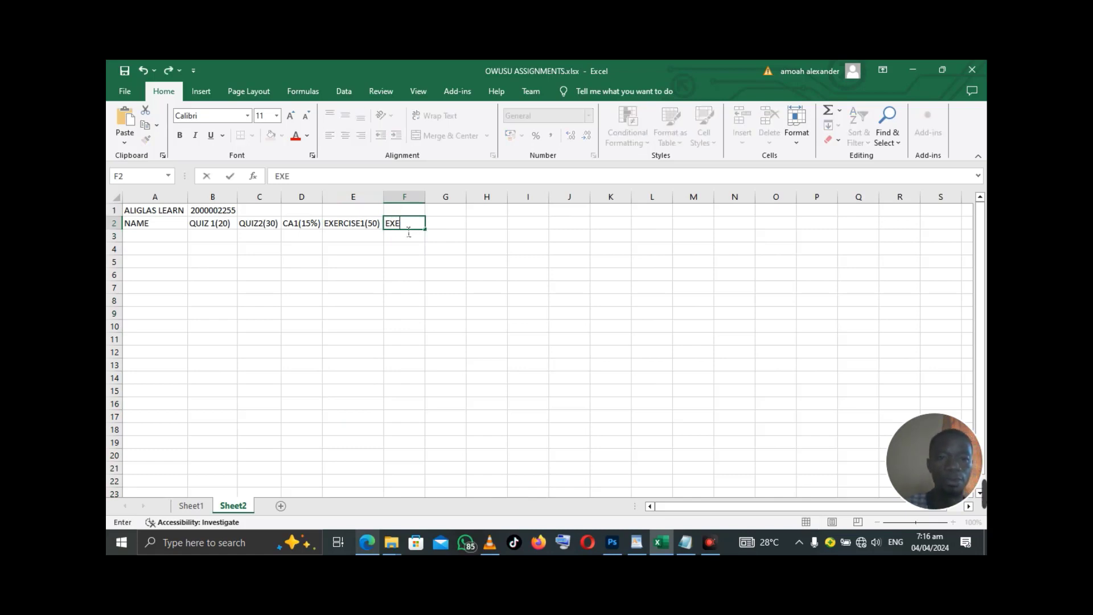
text(RCISE2)
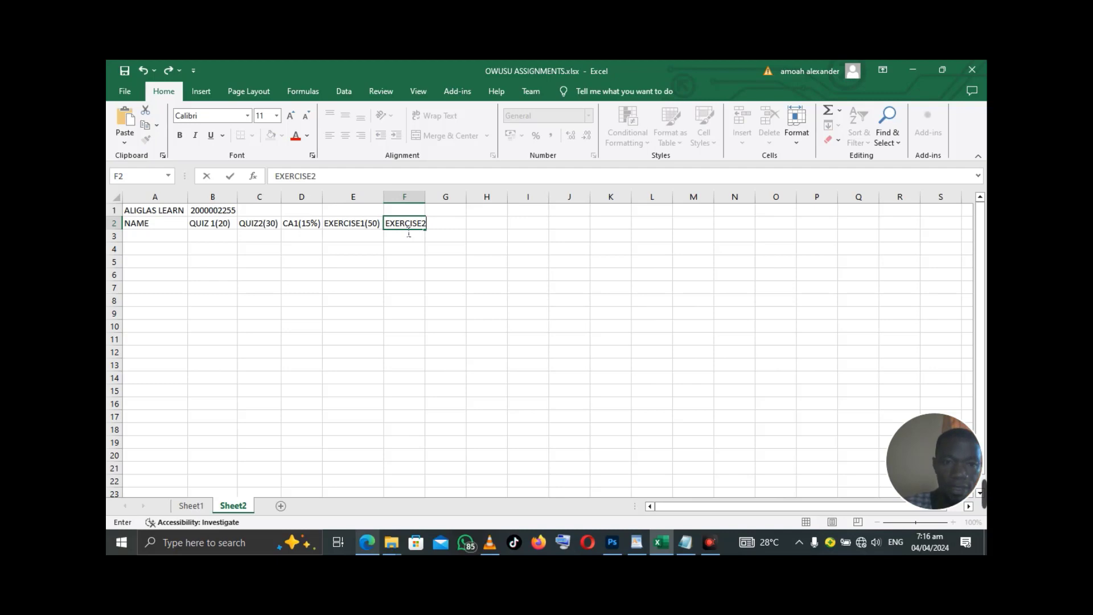
text( ()
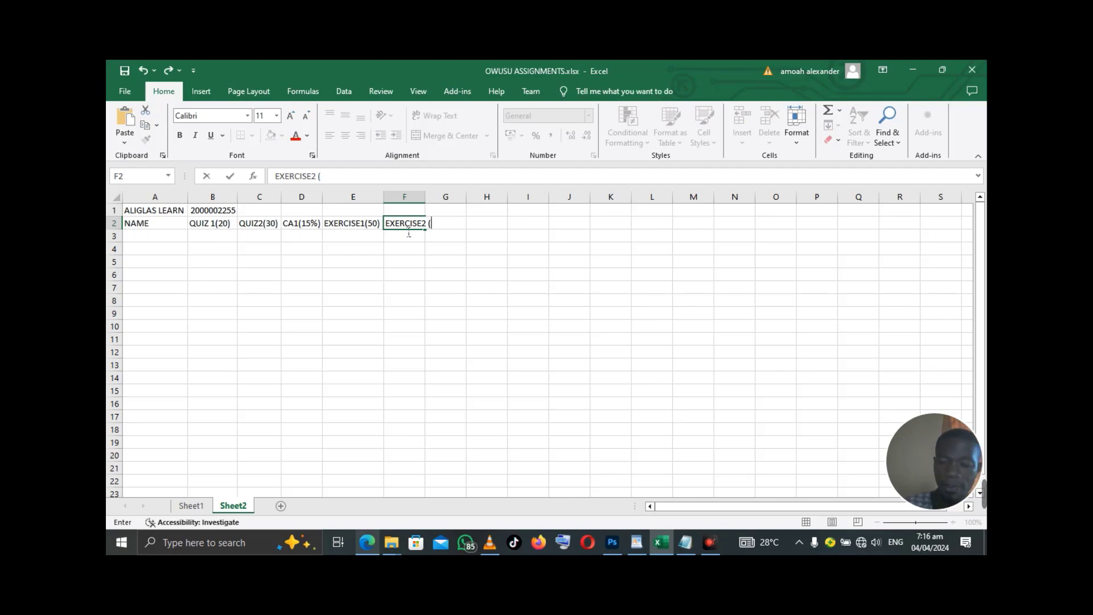
text(50))
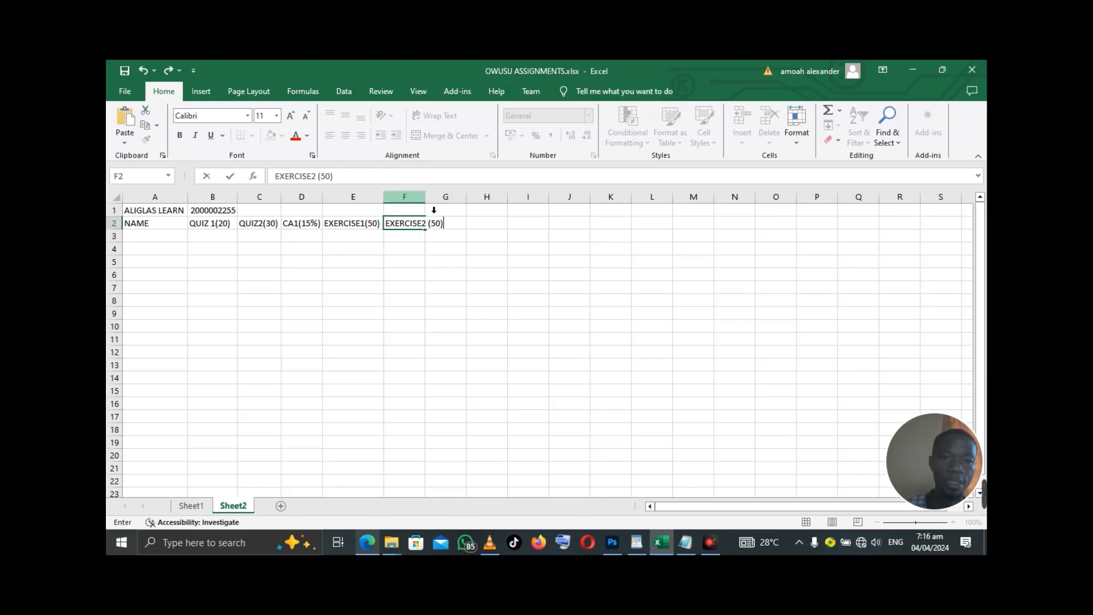
click(404, 197)
double_click(425, 197)
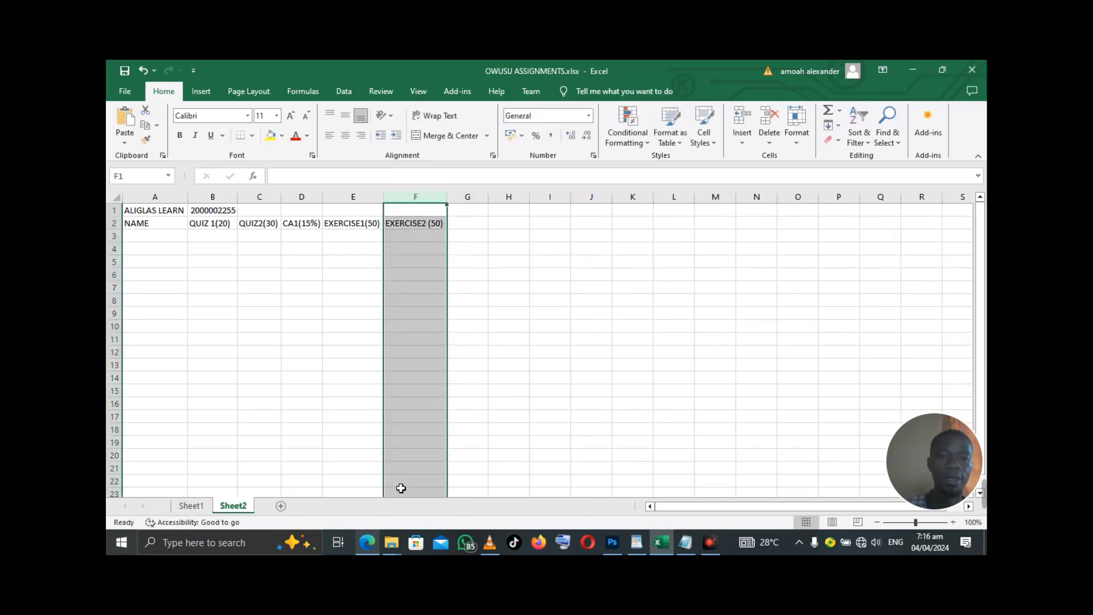
- Check the assignment brief and type CA2(15%) in G2
click(366, 546)
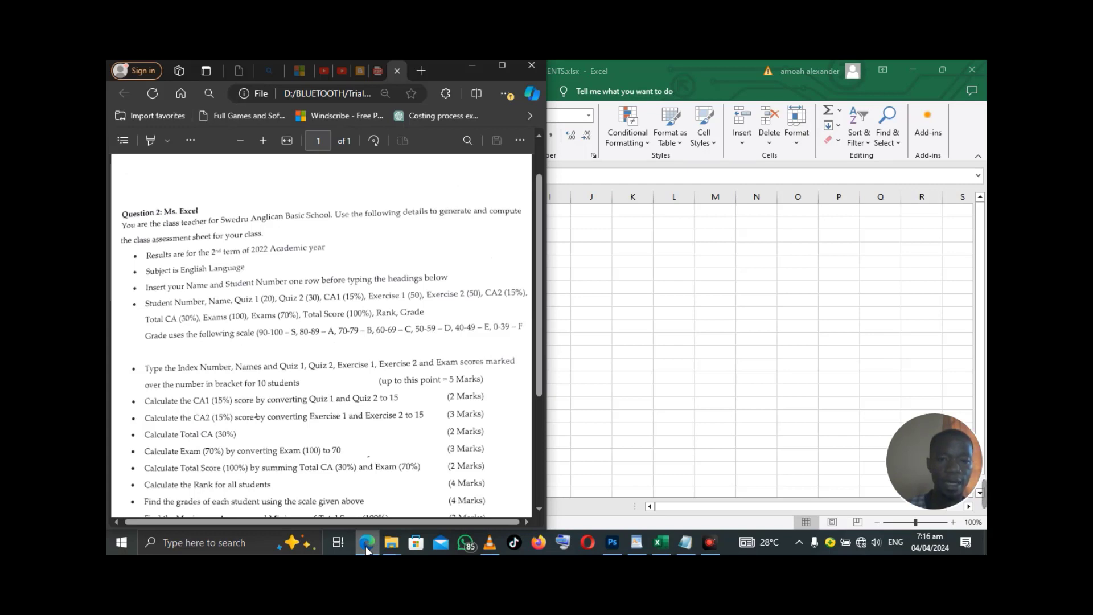
click(477, 67)
click(478, 225)
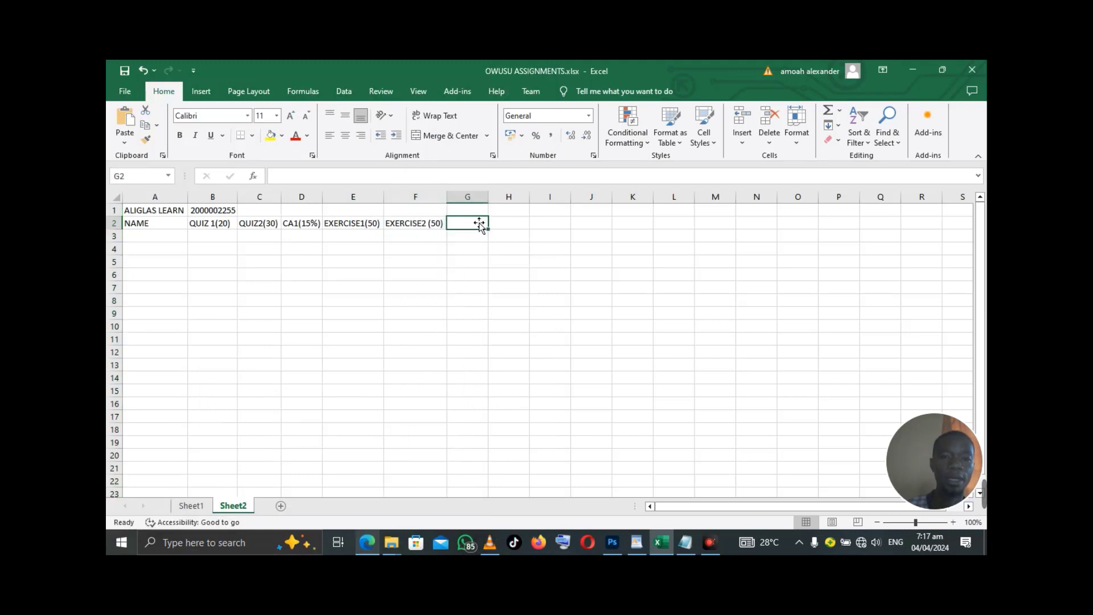
text(CA2)
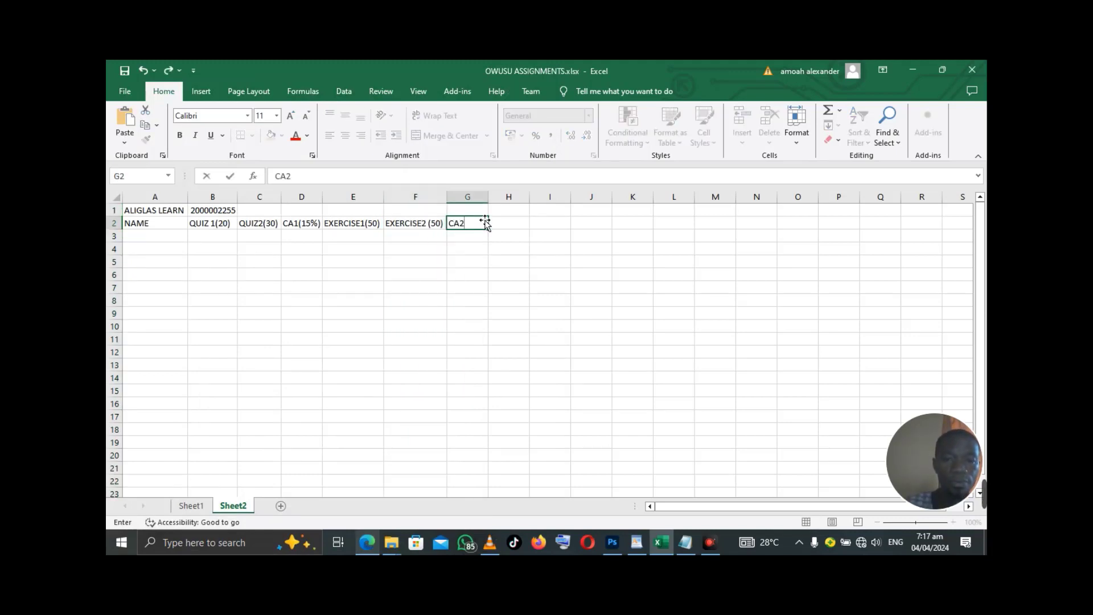
text(()
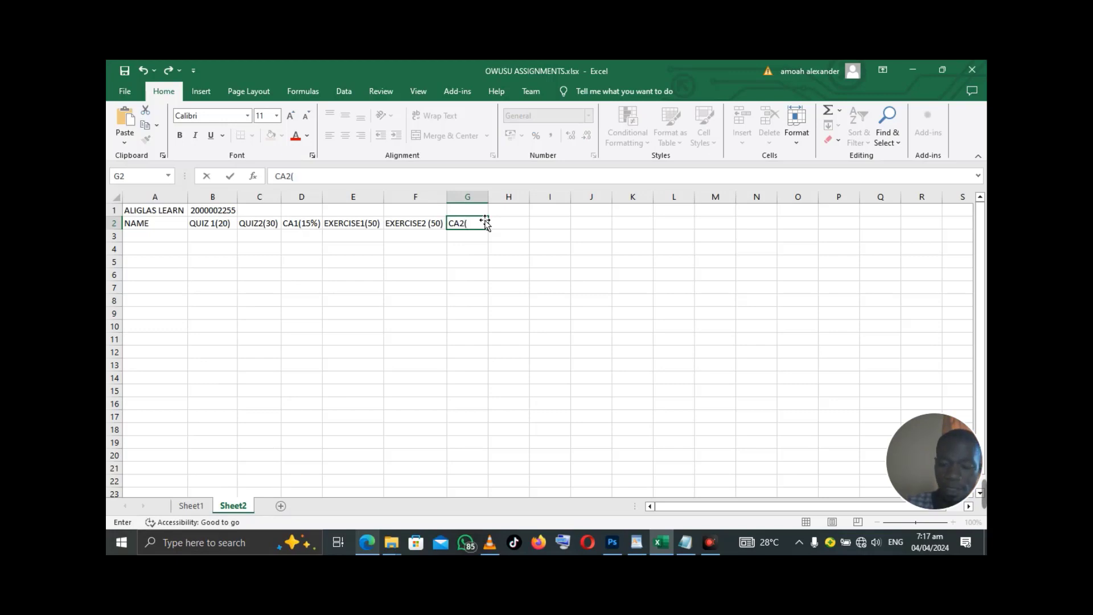
text(15)
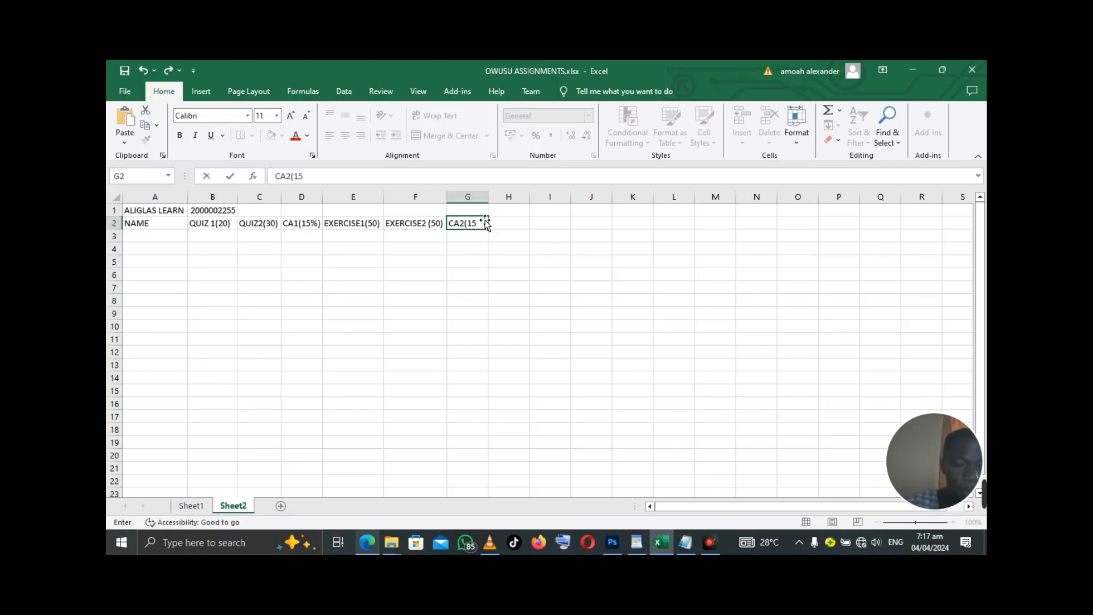
text(%)
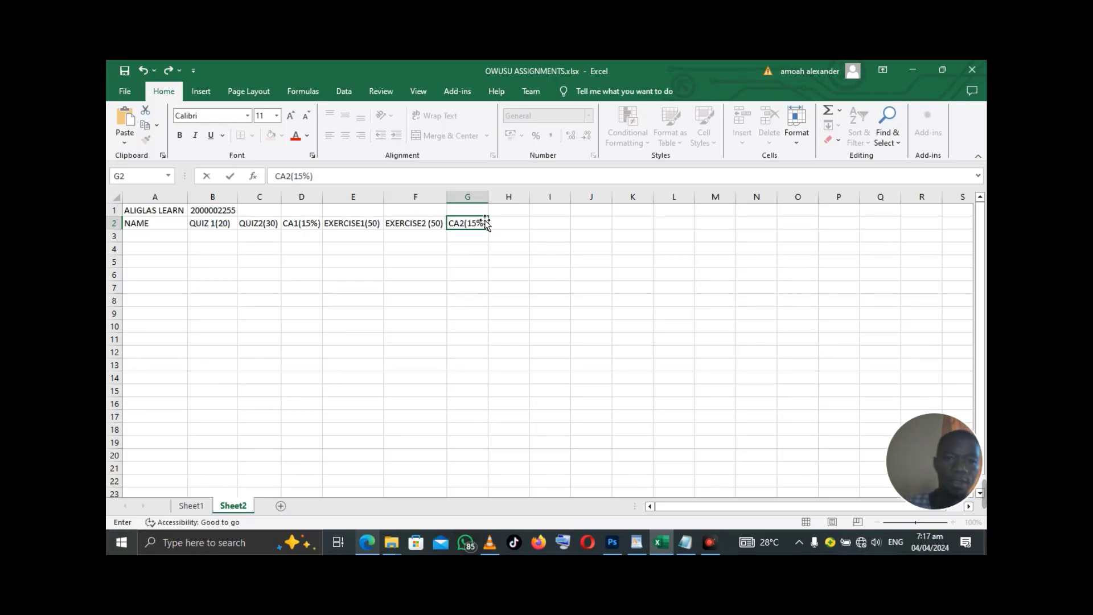
click(371, 541)
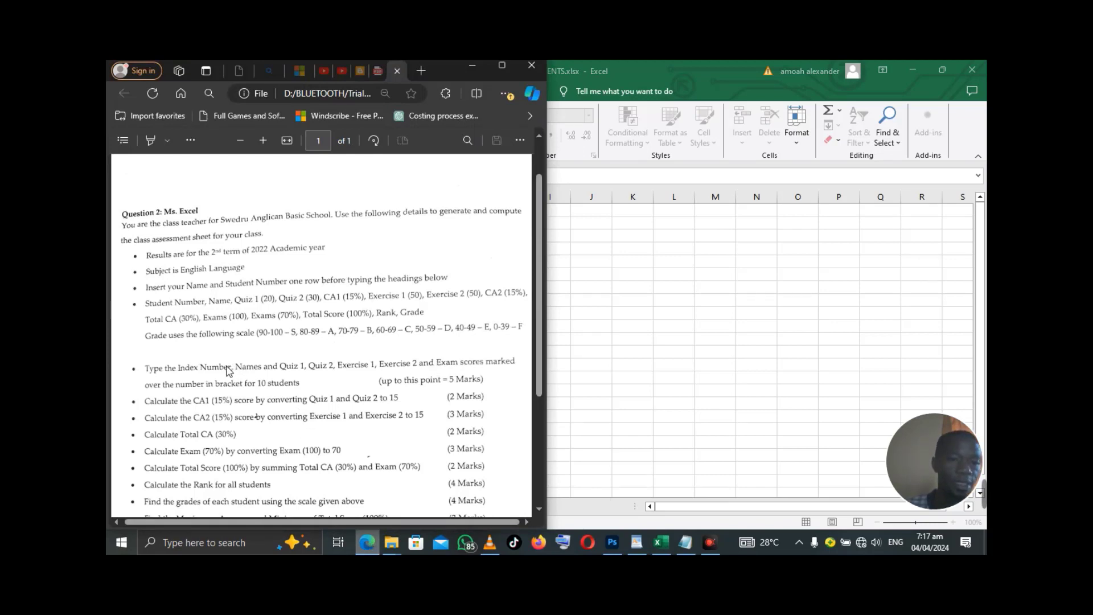
click(471, 68)
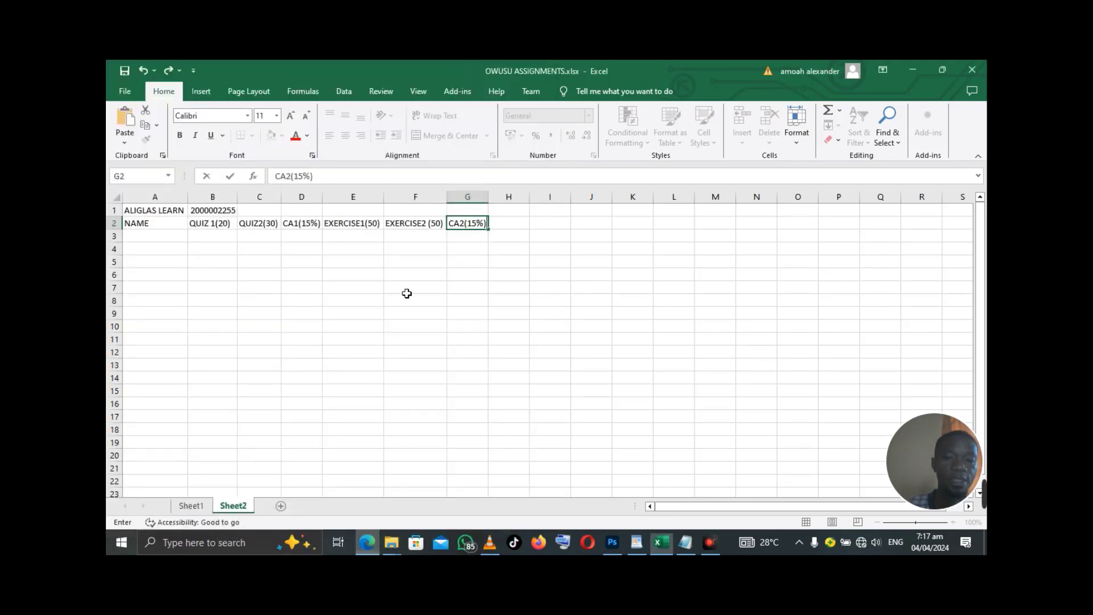
- Add TOTAL CA(30%) in H2 and autofit column H
click(514, 226)
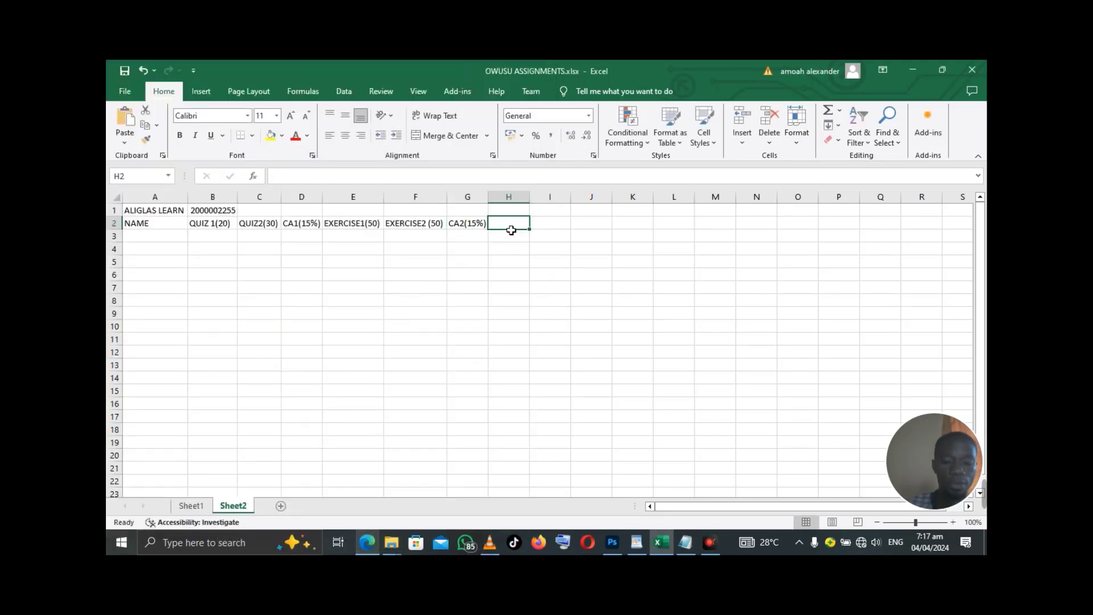
text(TOTAL C)
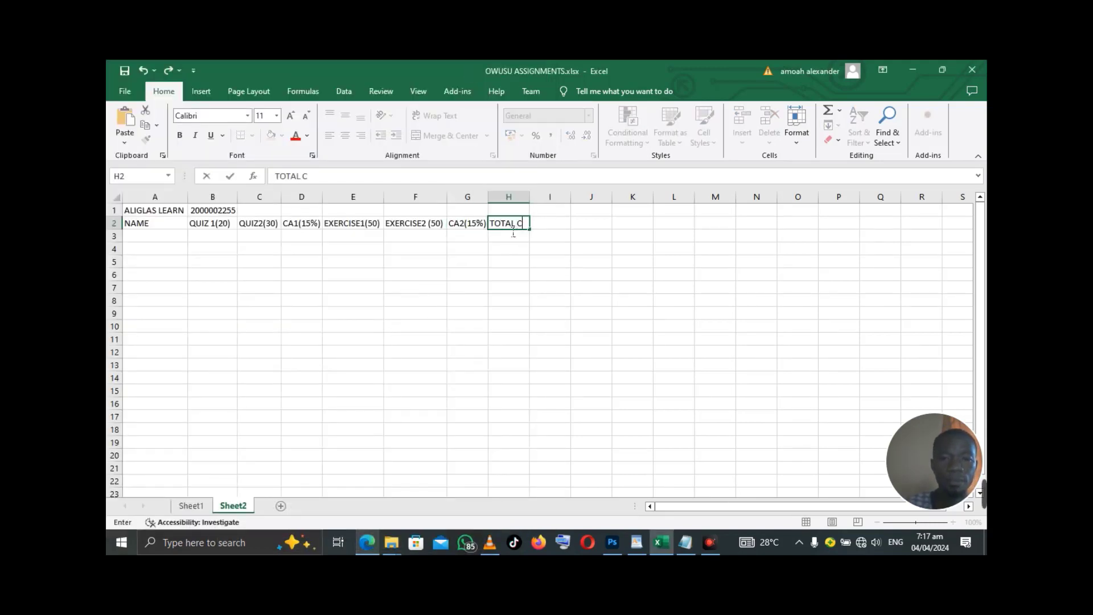
text(A(30)
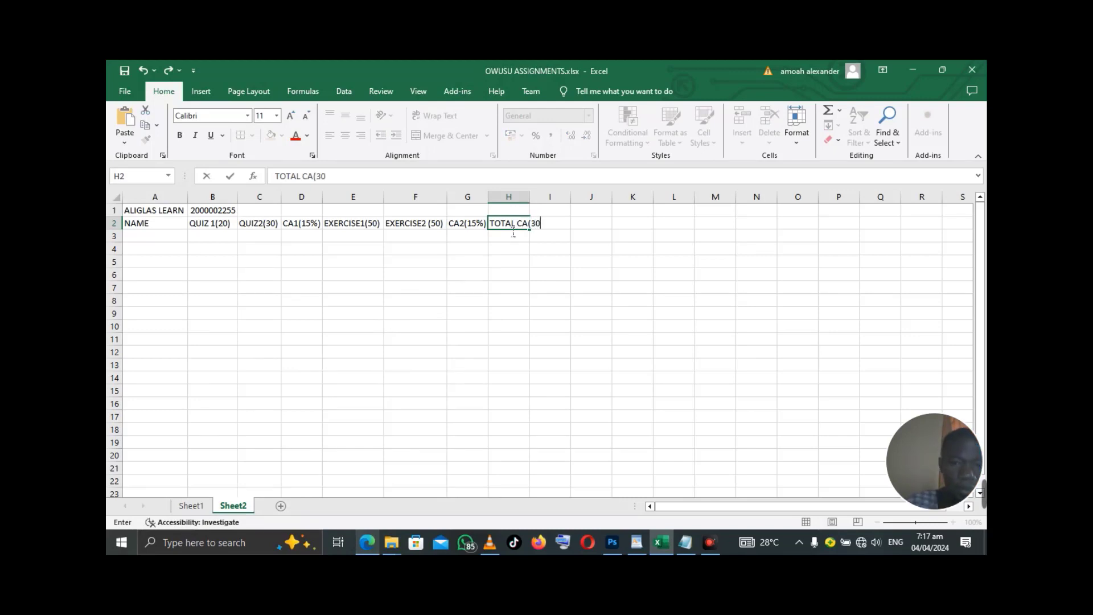
text(%))
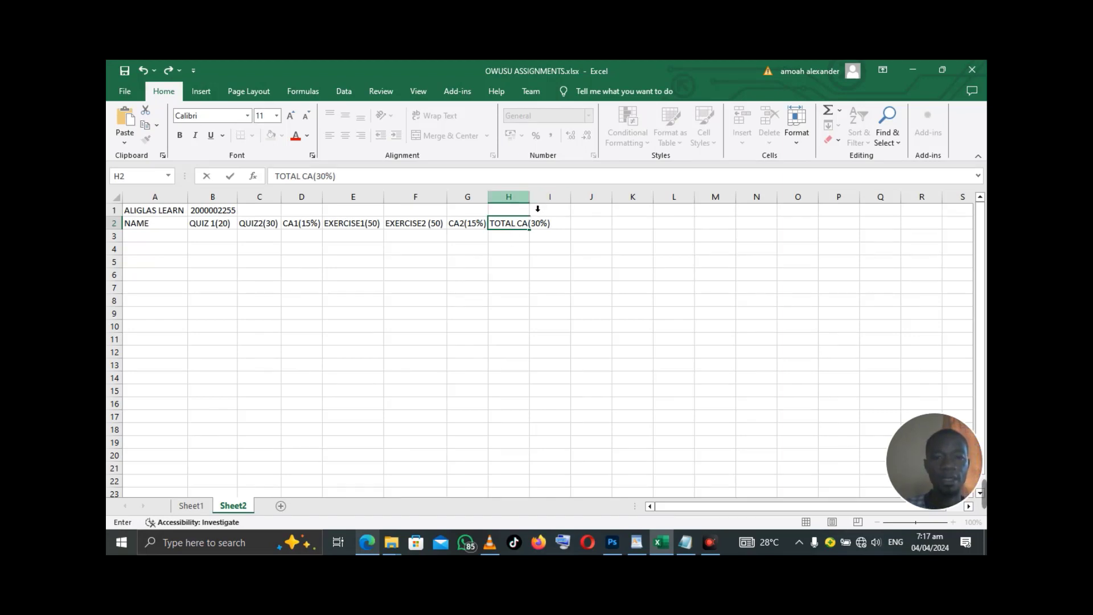
click(515, 199)
double_click(530, 197)
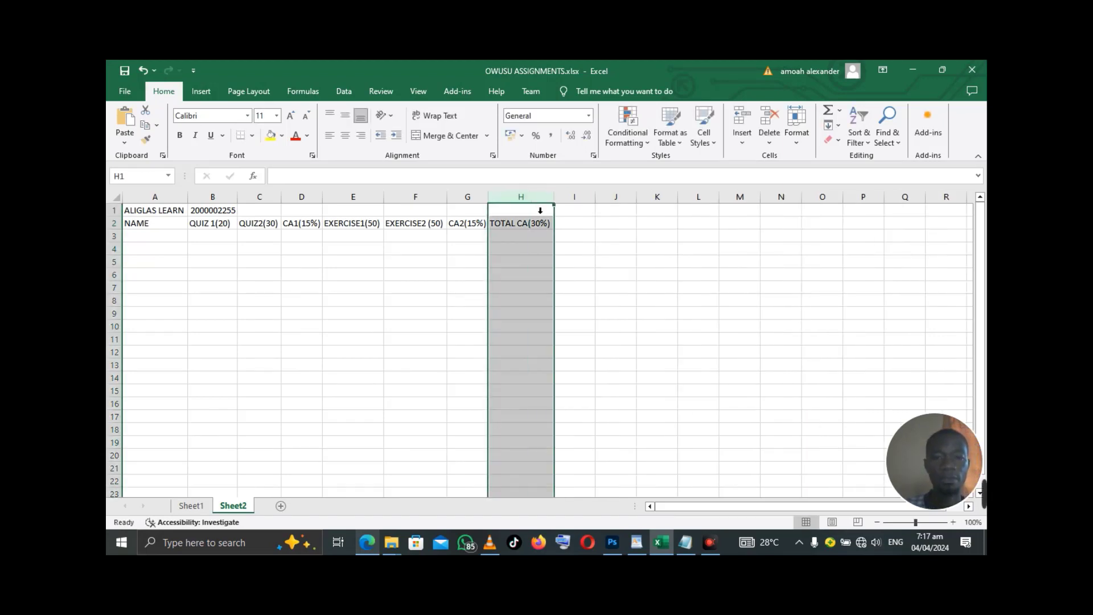
- Add EXAM (100) in I2 and autofit column I
click(585, 230)
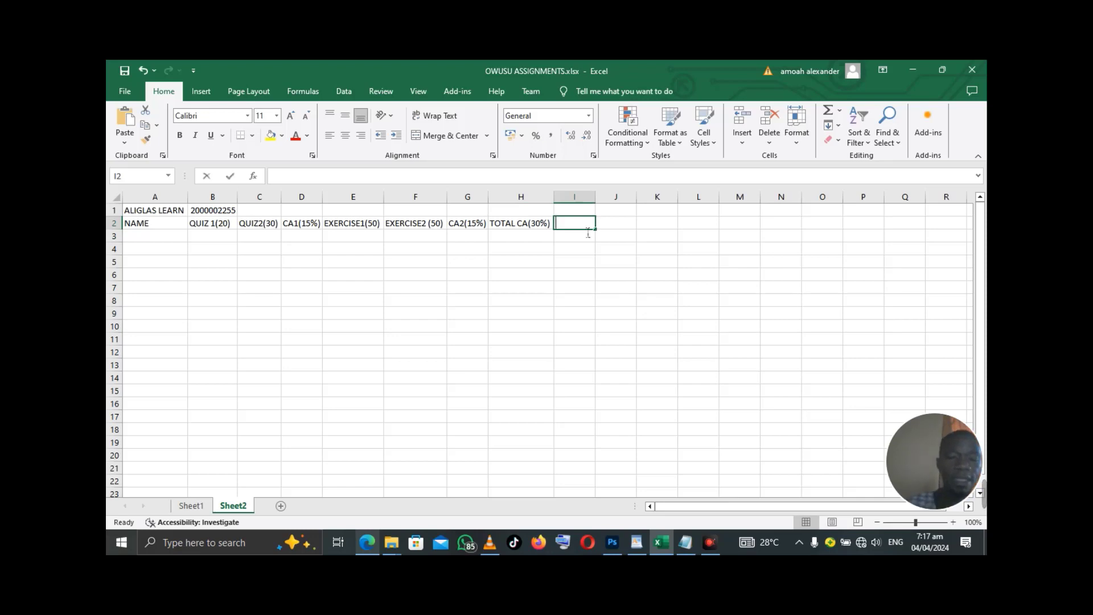
text(EXAM)
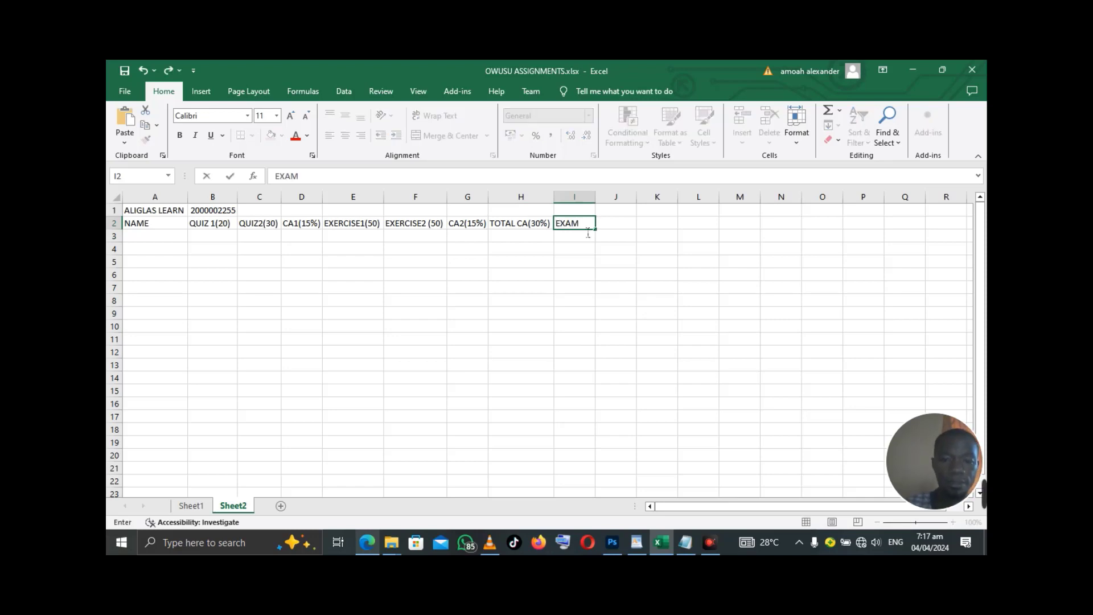
text( (100_)
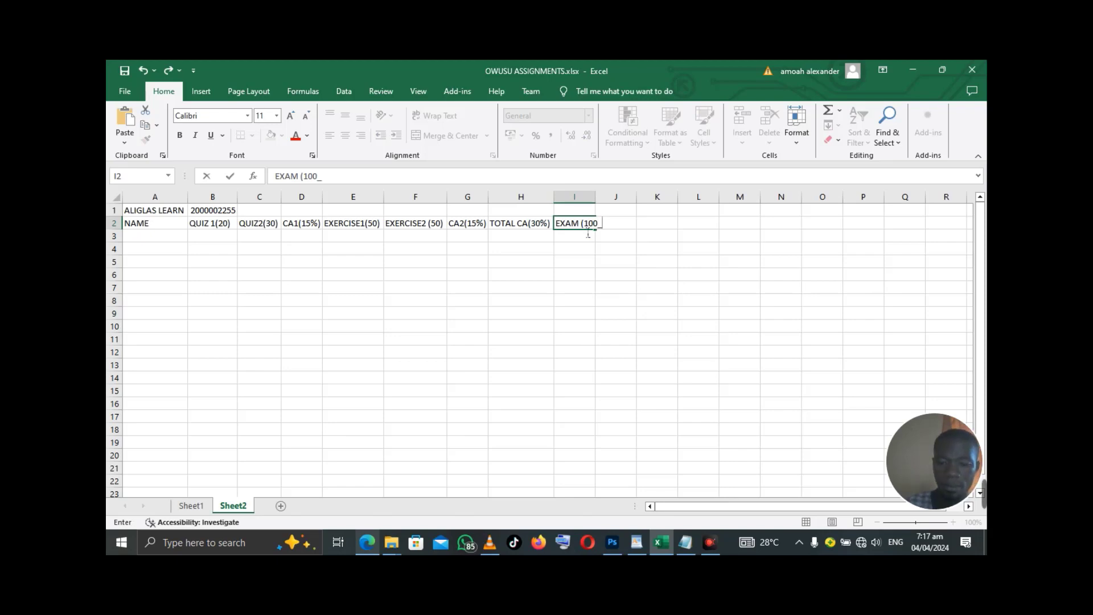
key(BackSpace)
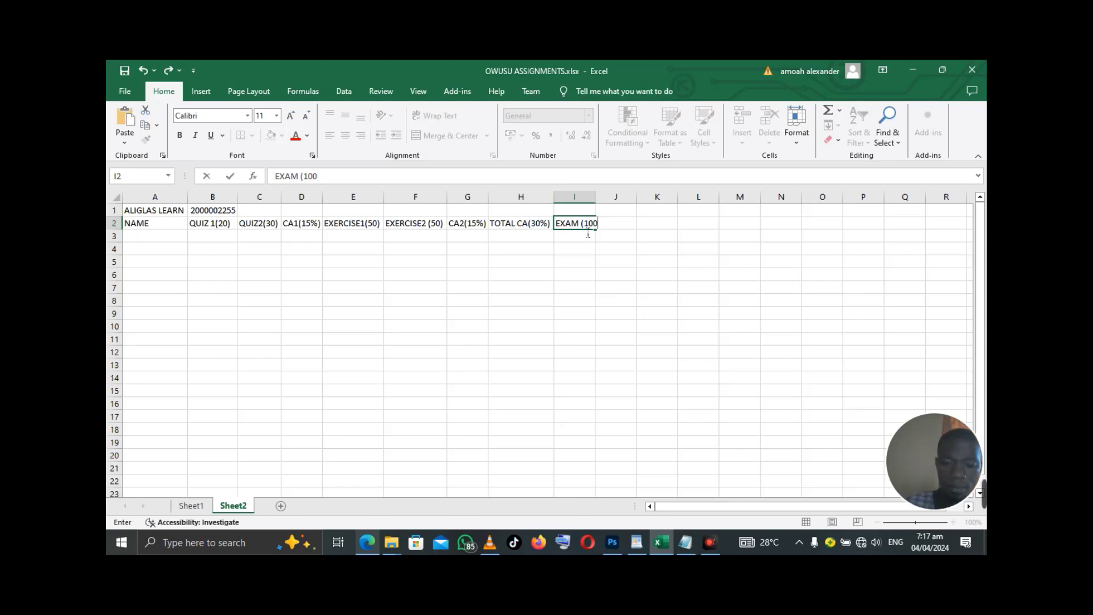
text())
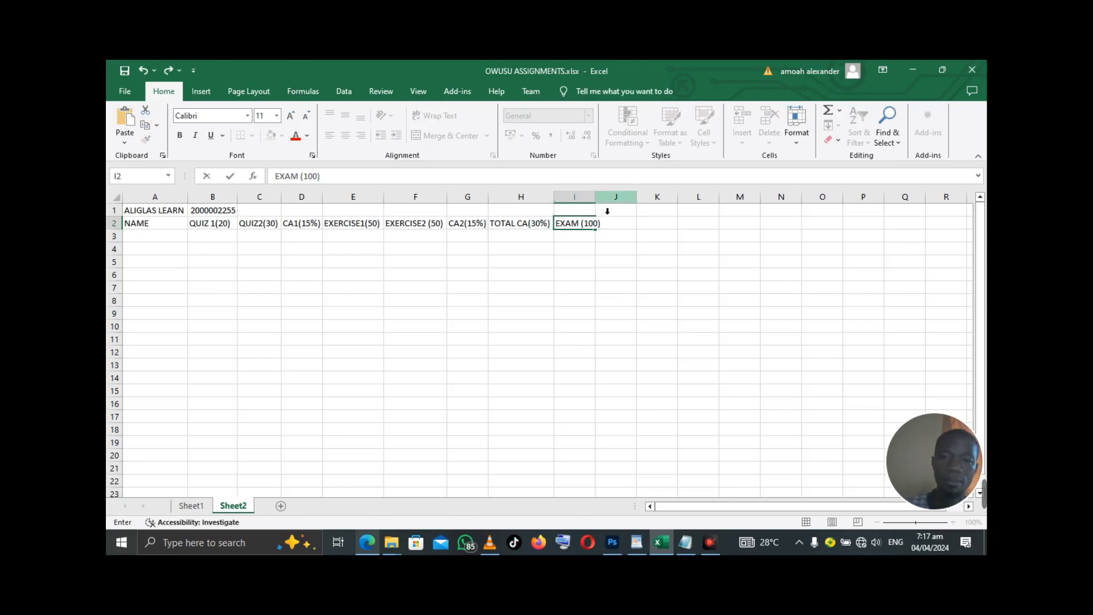
double_click(596, 198)
- After checking the brief, add EXAM(70%) in J2 and autofit column J
click(625, 225)
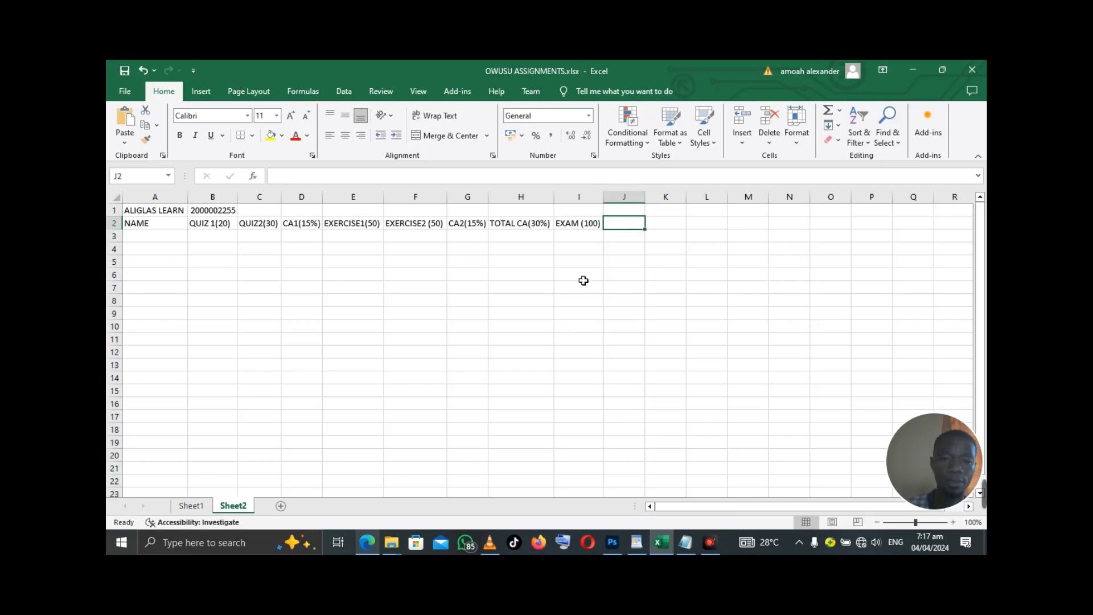
click(375, 541)
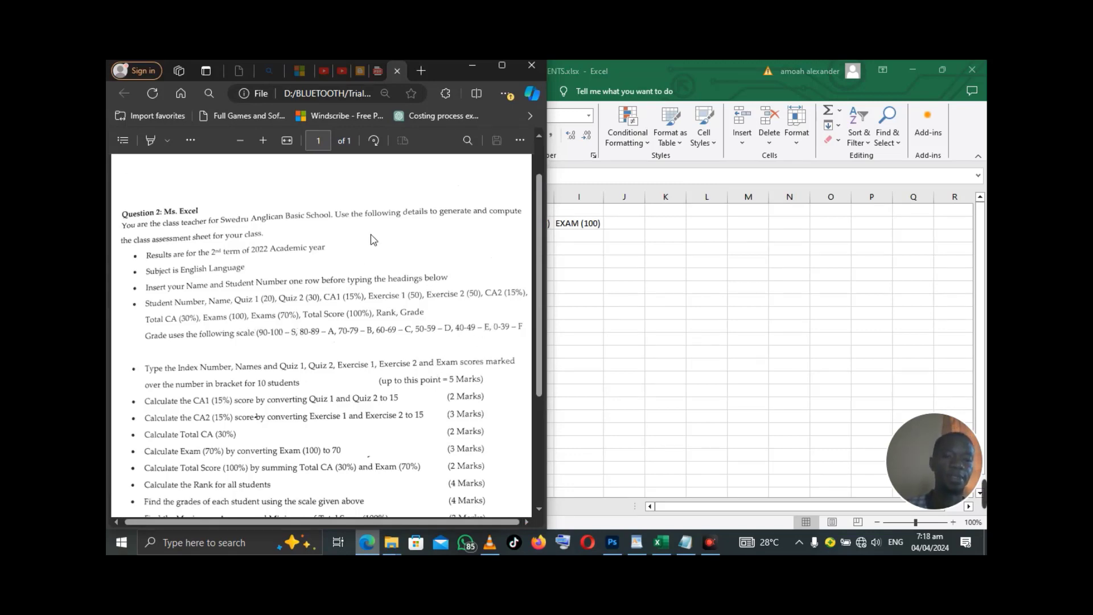
click(474, 70)
click(622, 231)
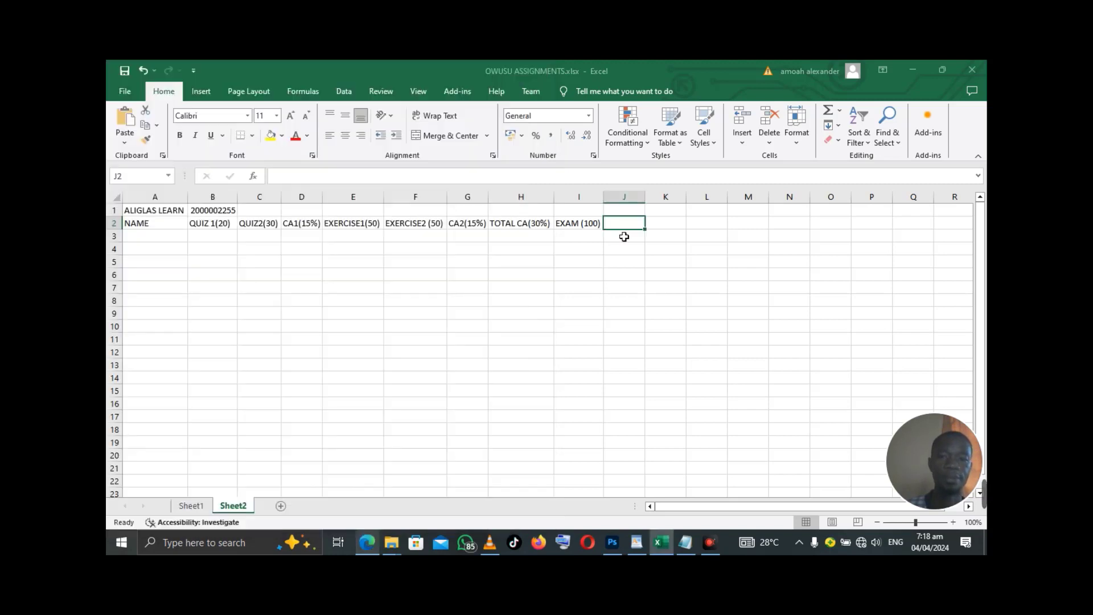
text(E)
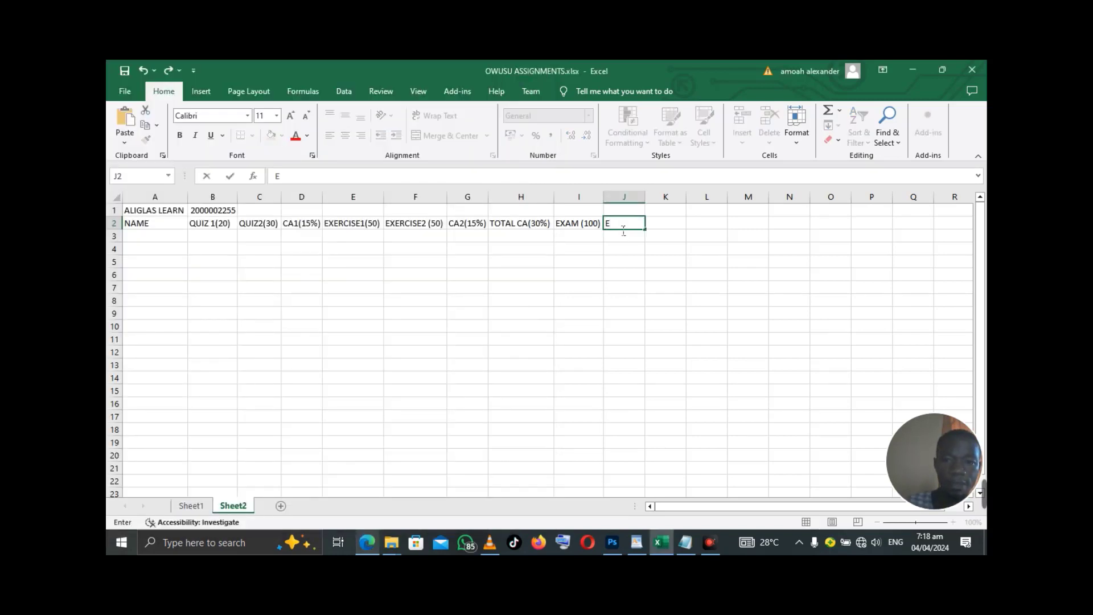
text(XAM)
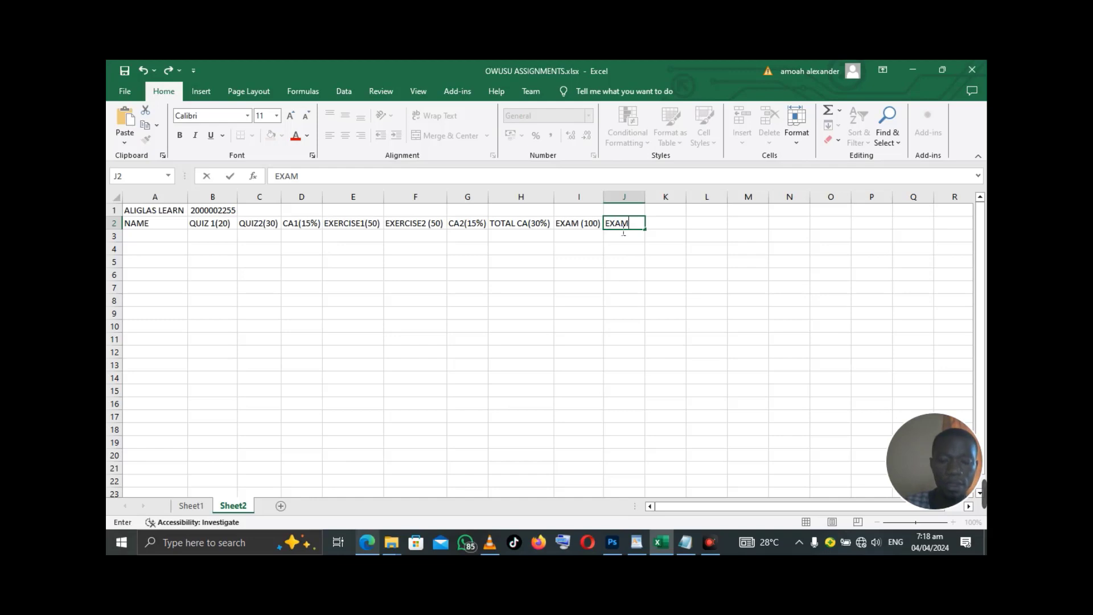
text(()
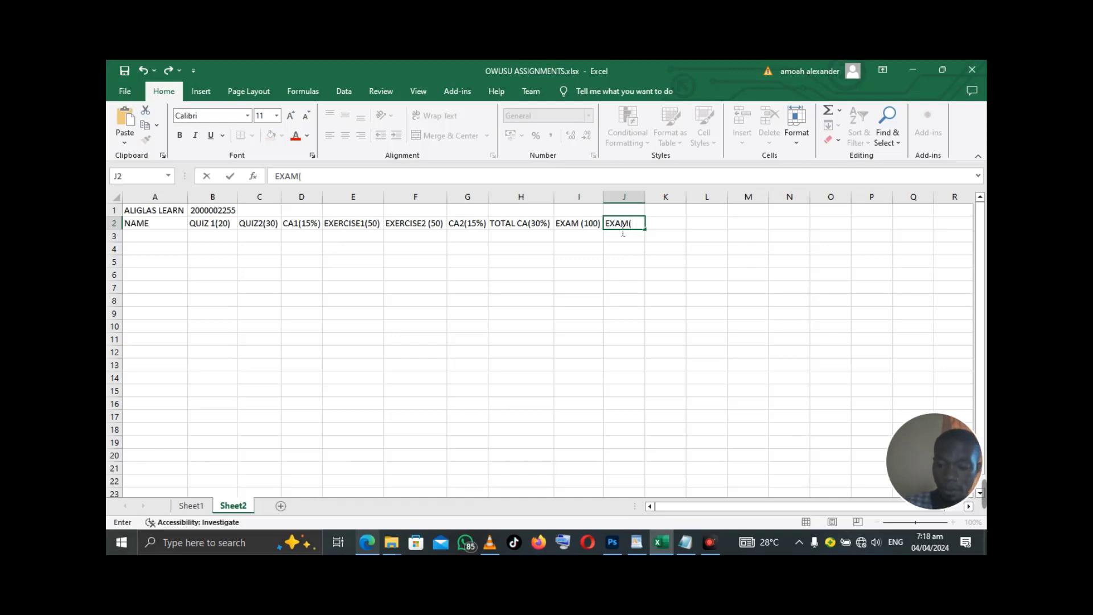
text(70%)
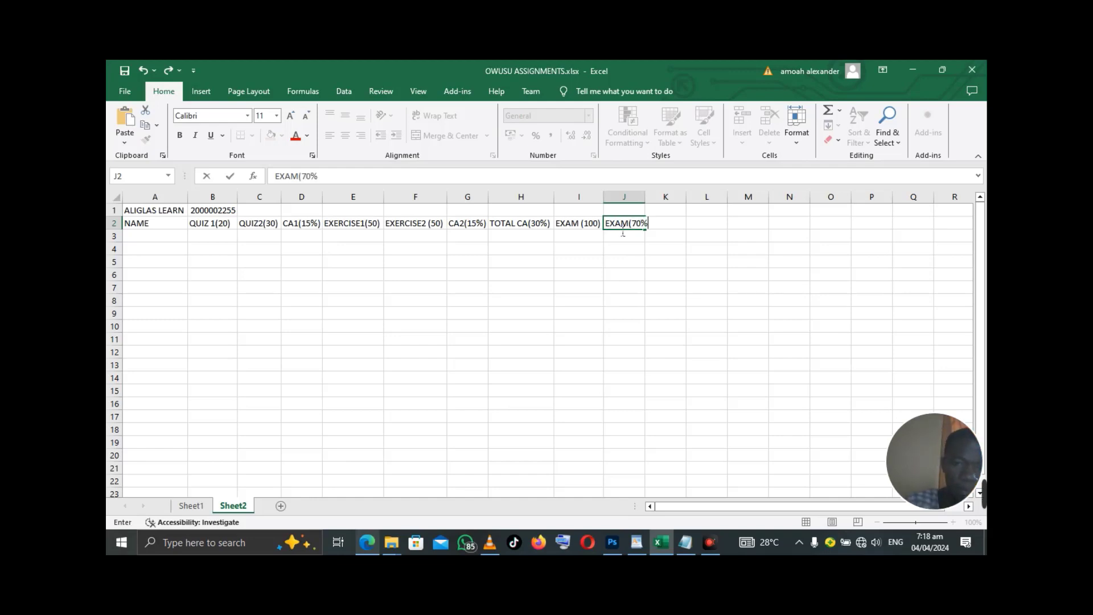
text())
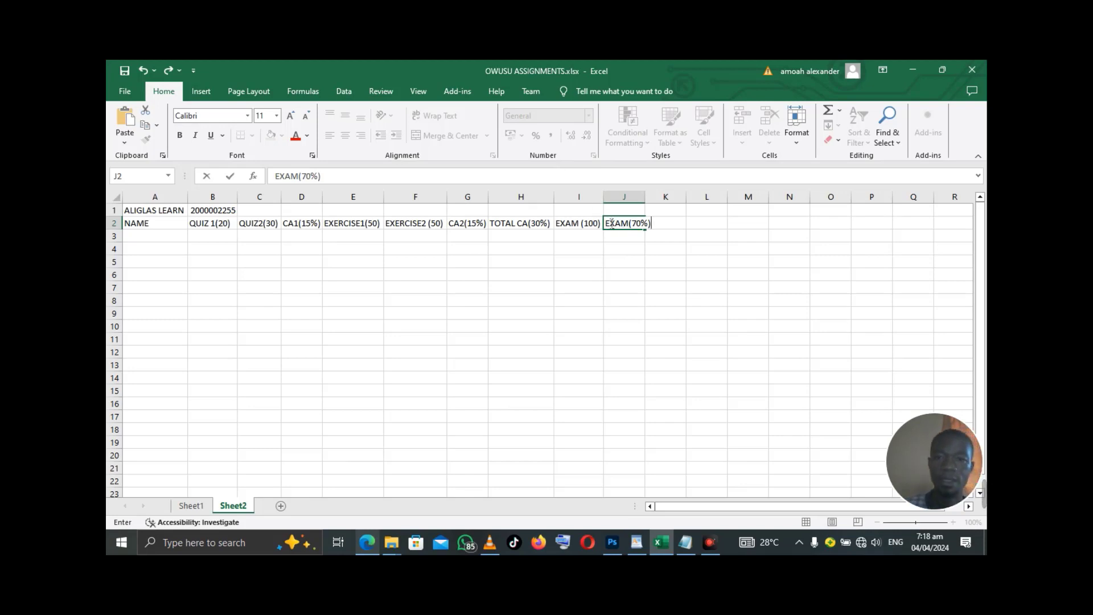
double_click(653, 212)
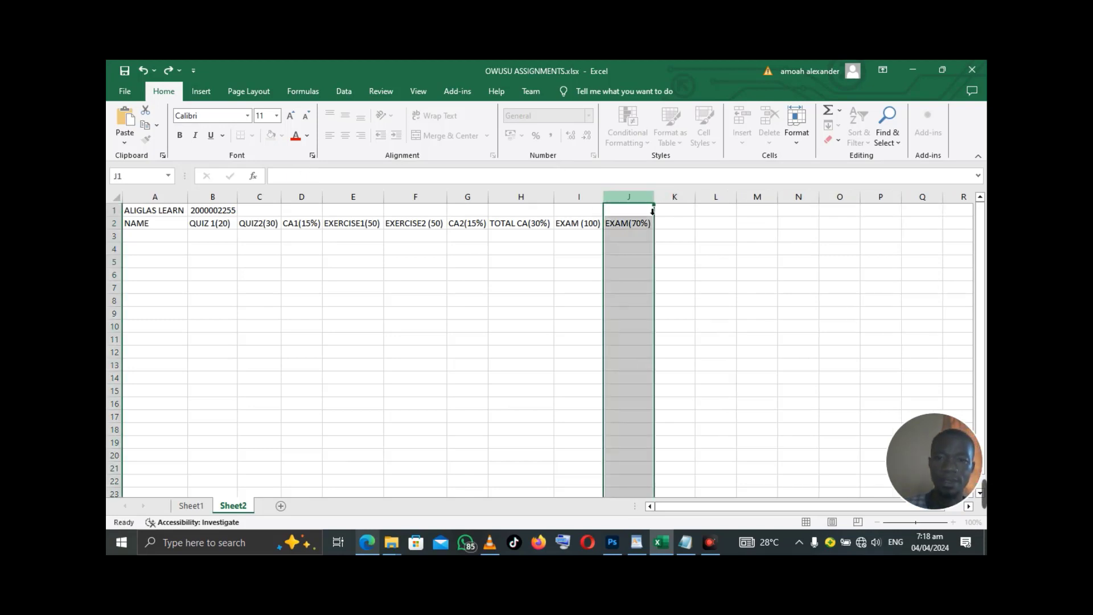
click(680, 226)
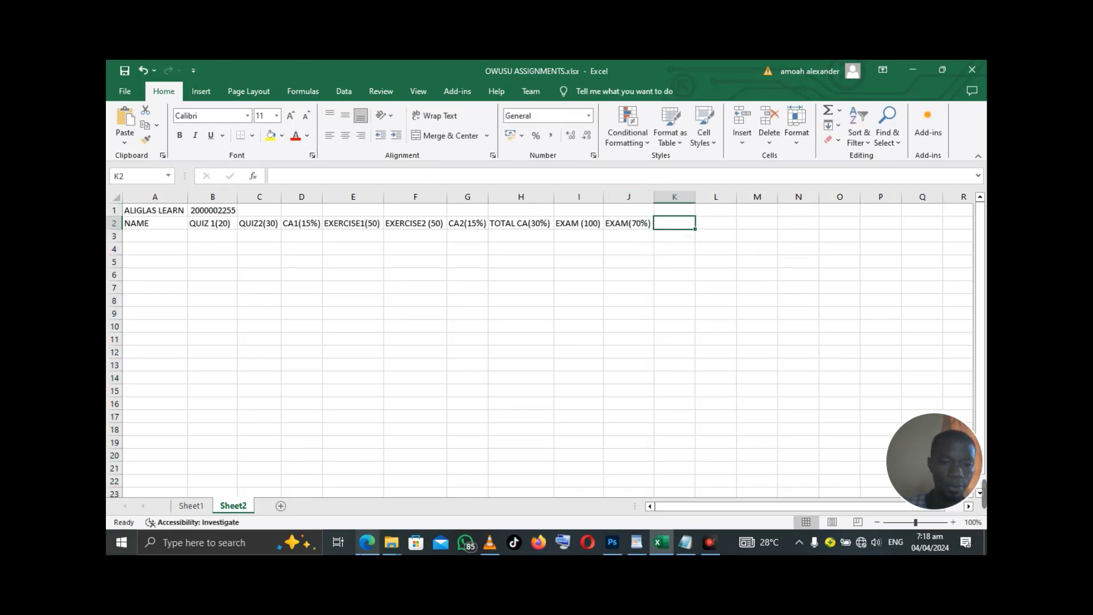
- Add TOTAL (100%) in K2 and autofit column K
click(362, 552)
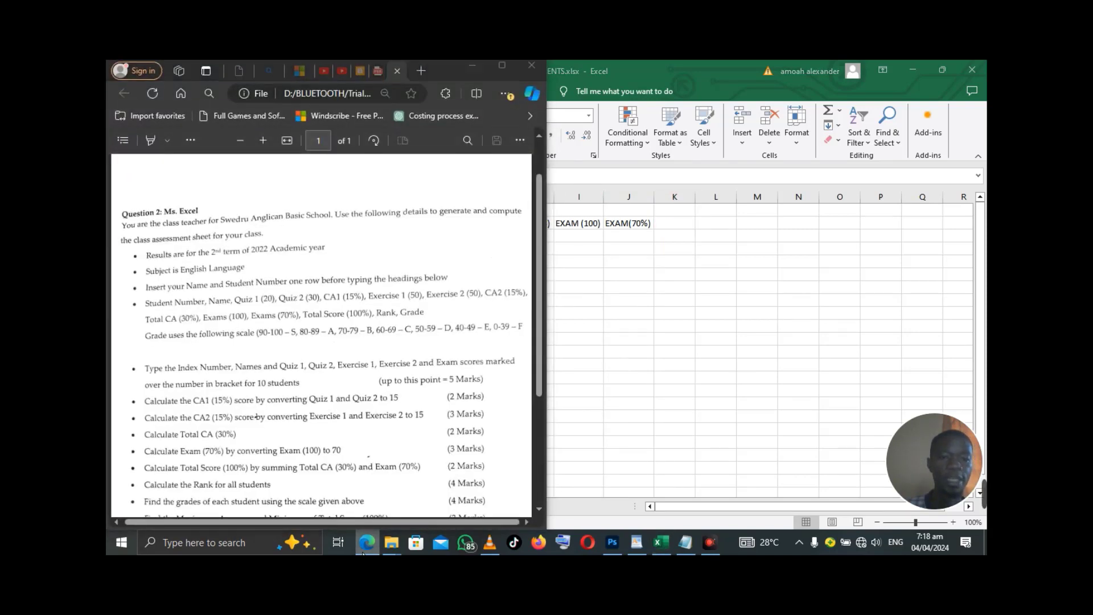
click(366, 544)
text(T)
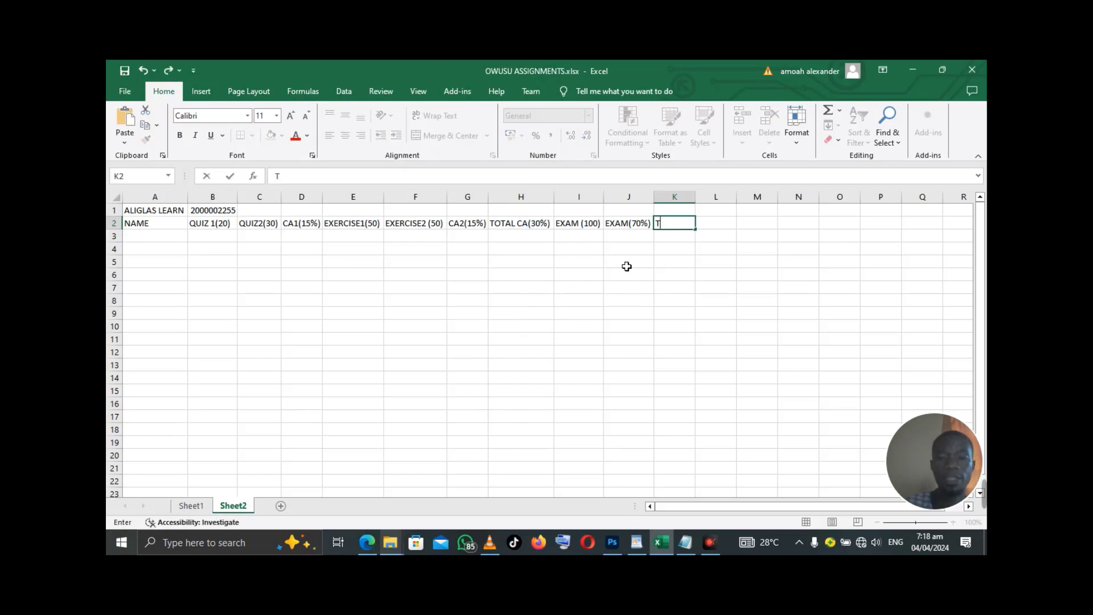
text(OTAL)
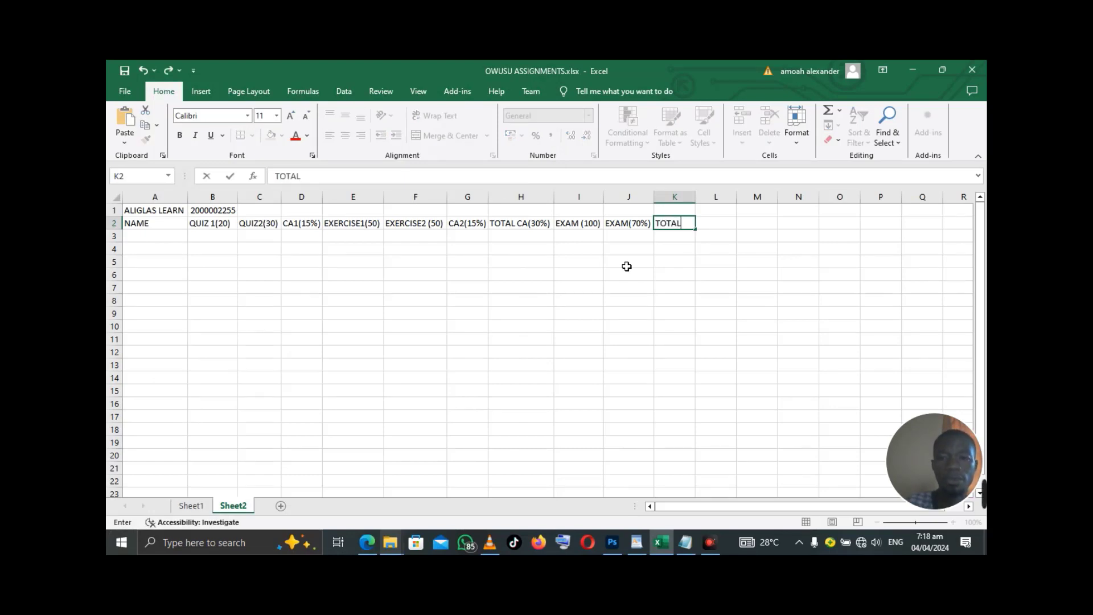
text( (100)
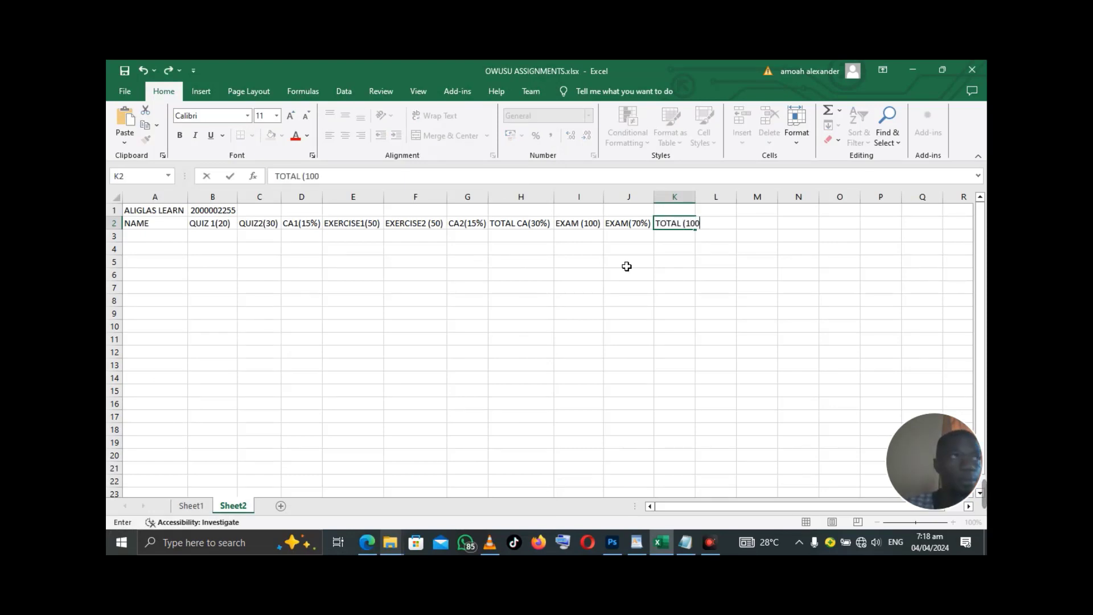
text(%)
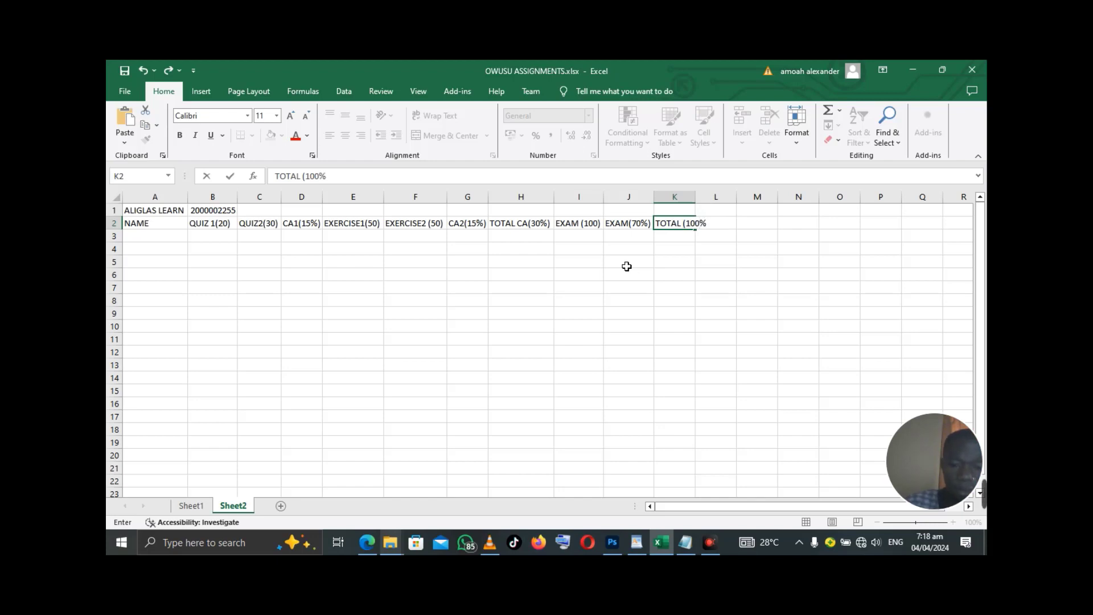
text())
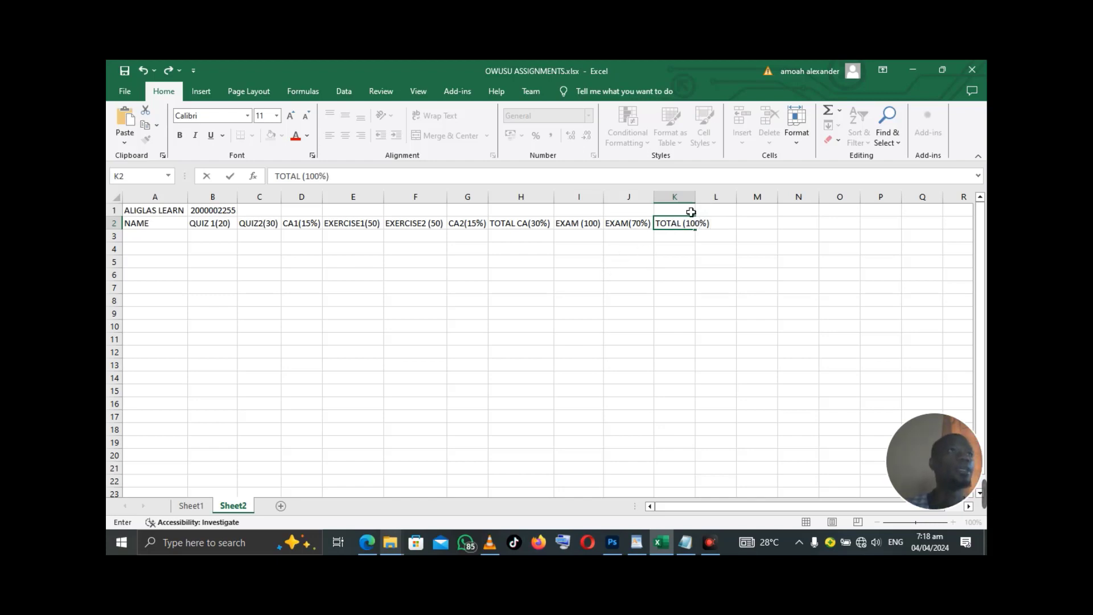
double_click(697, 198)
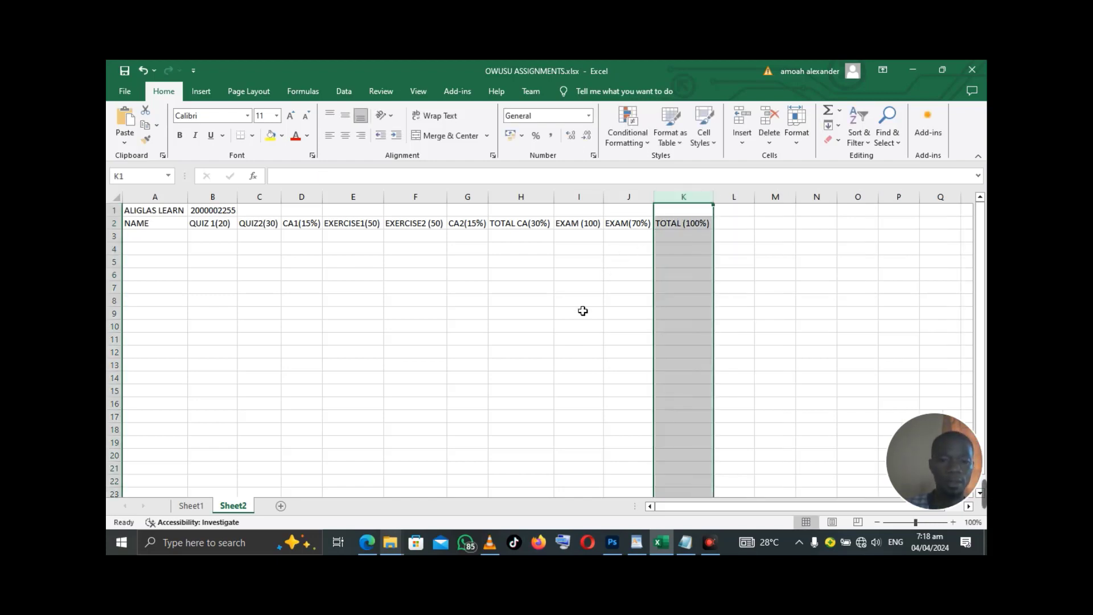
- Add the RANK heading in L2 and GRADE in M2
click(366, 543)
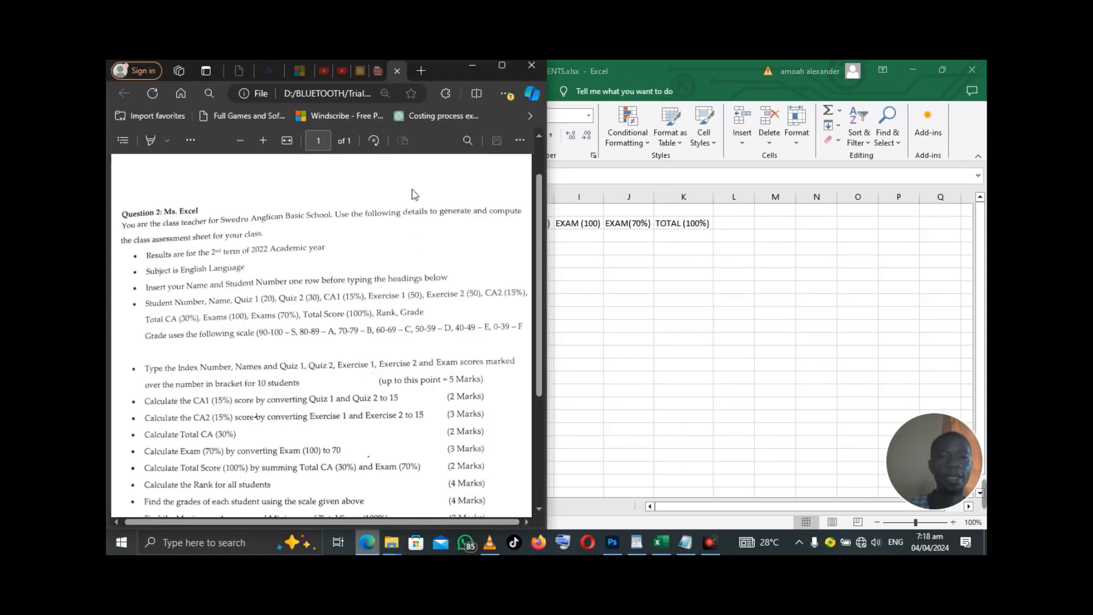
click(472, 69)
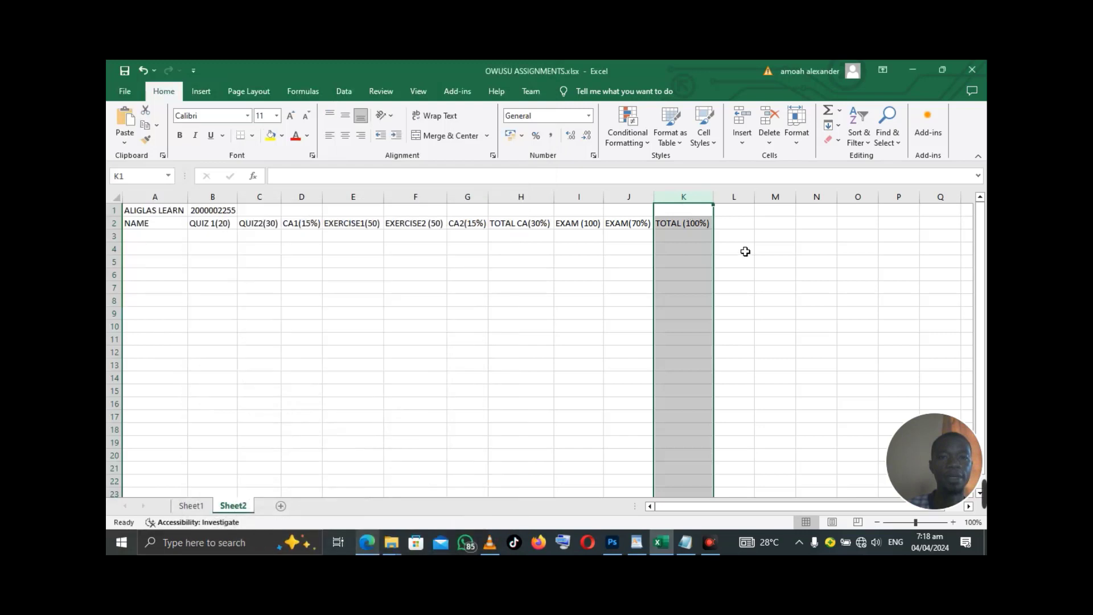
click(736, 228)
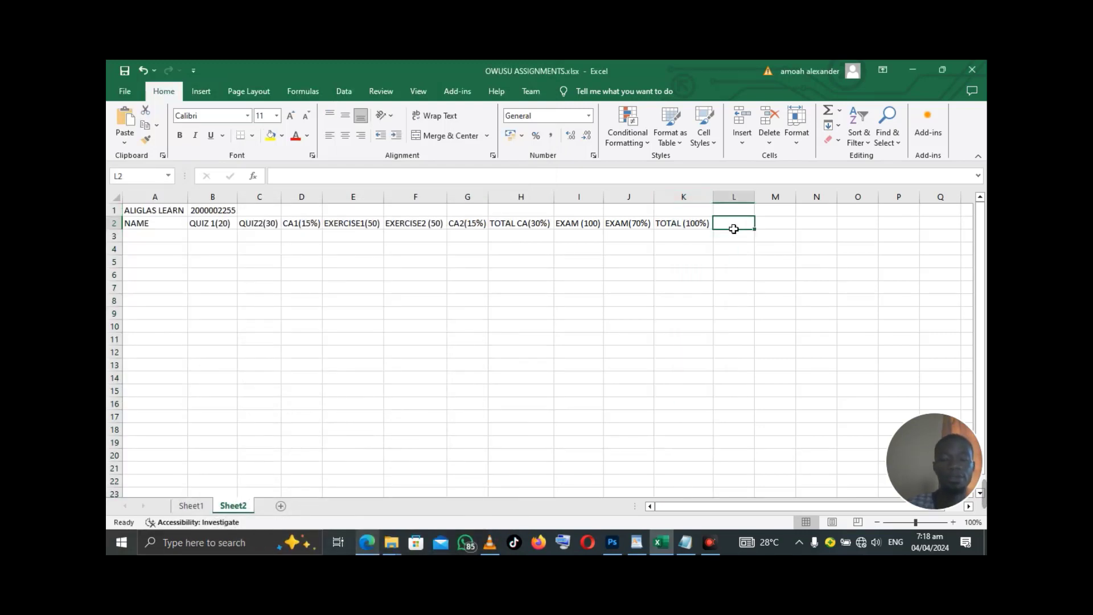
text(RANK)
key(Tab)
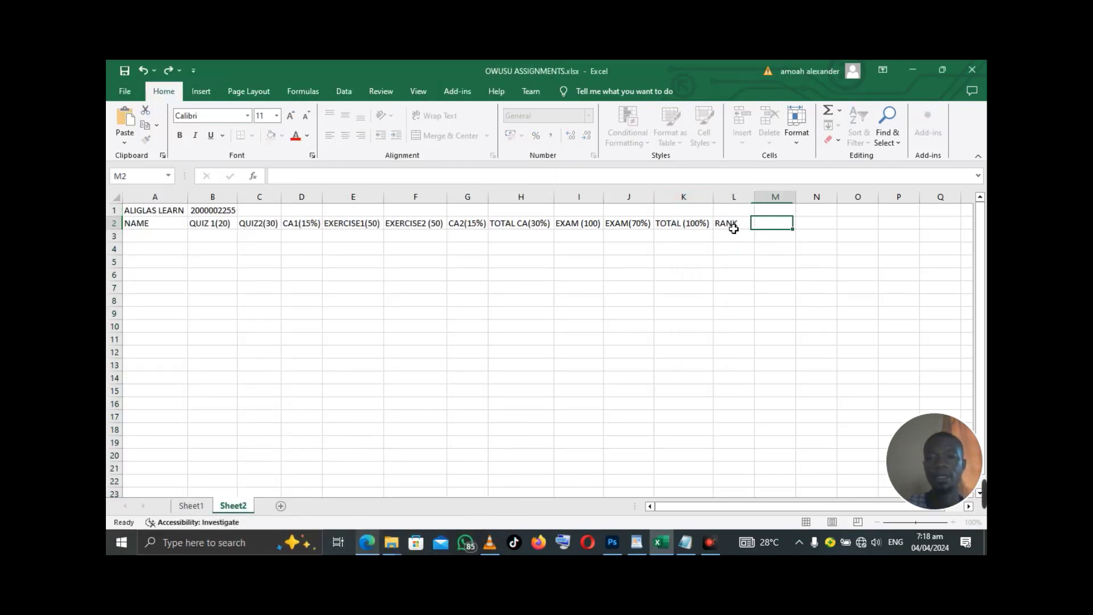
text(GRADE)
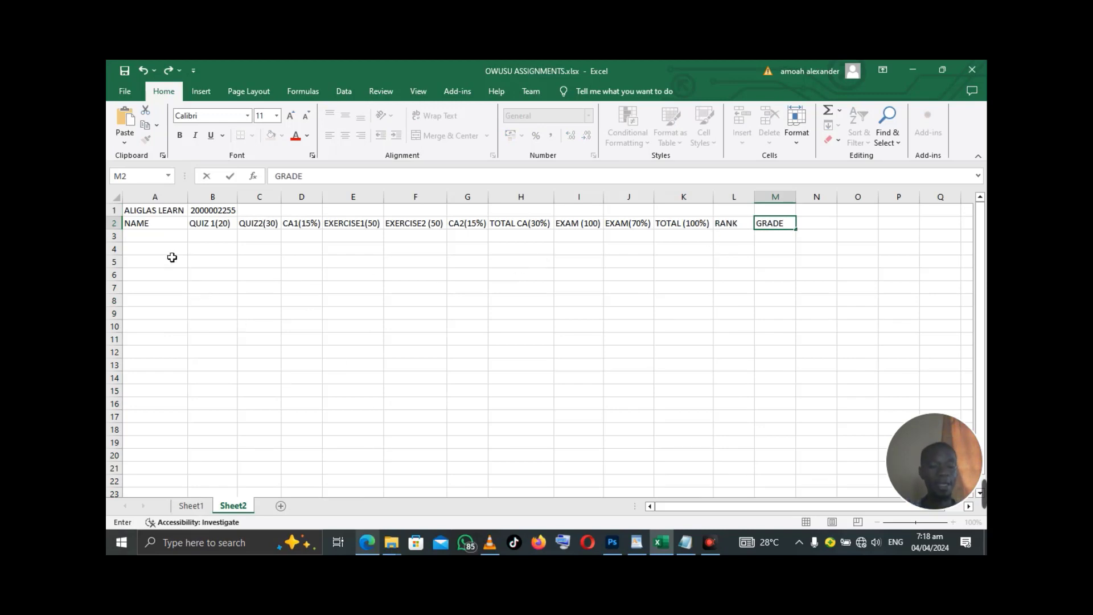
click(163, 236)
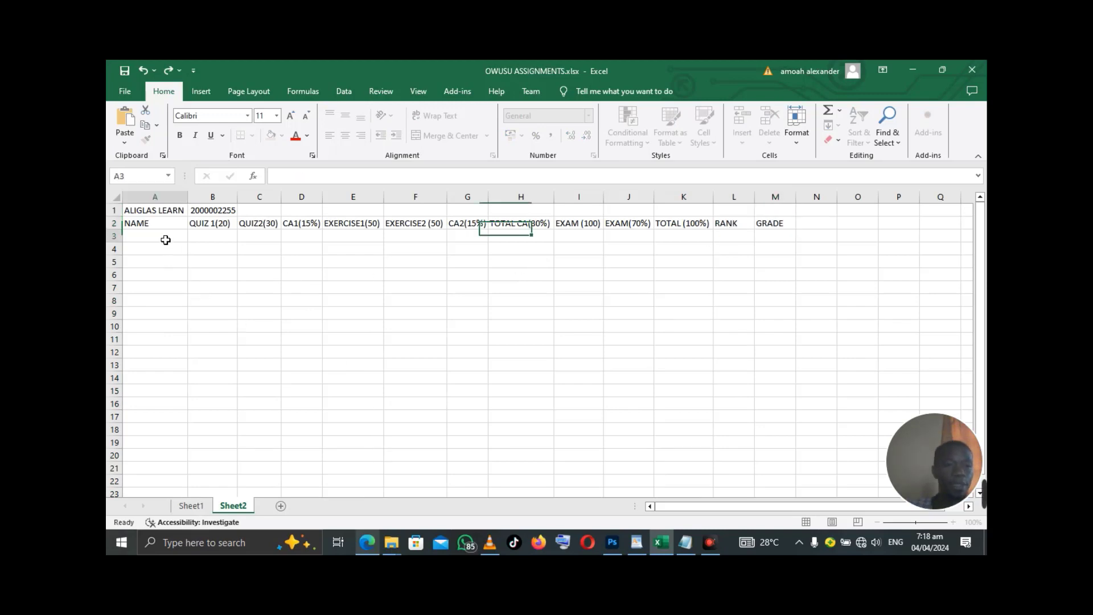
- Scroll through the assignment brief PDF in Edge, then minimize it to return to Excel
click(367, 545)
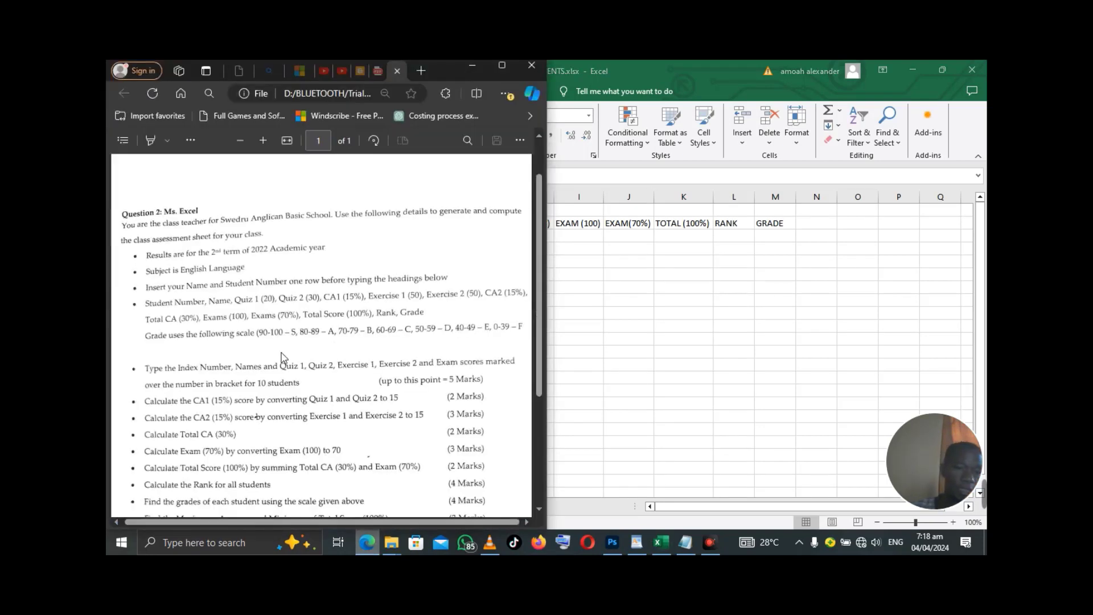
scroll(250, 406, down, 1)
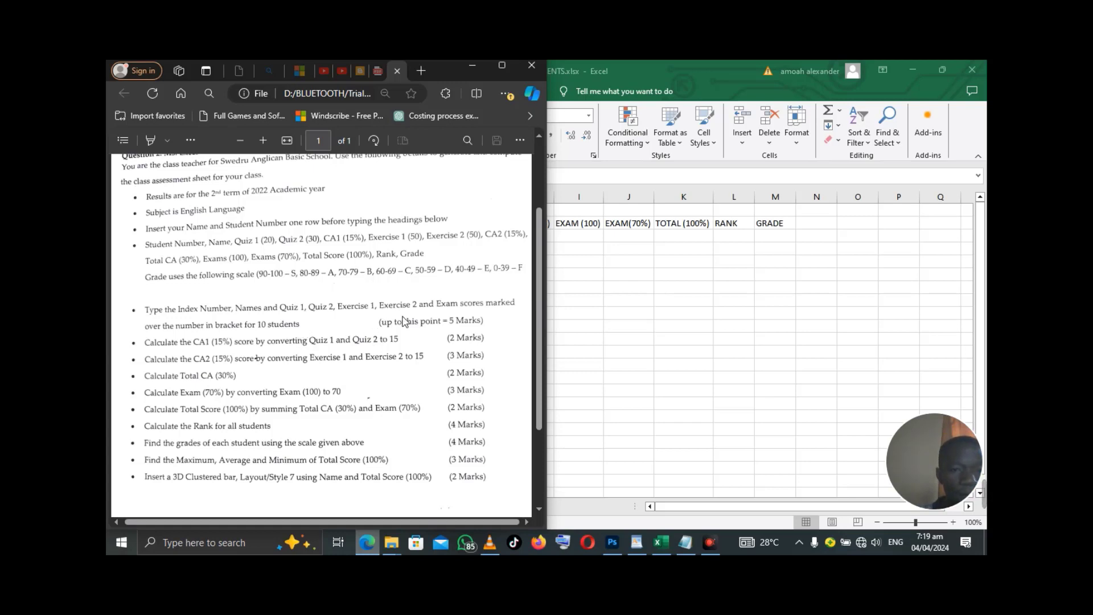
scroll(397, 326, up, 2)
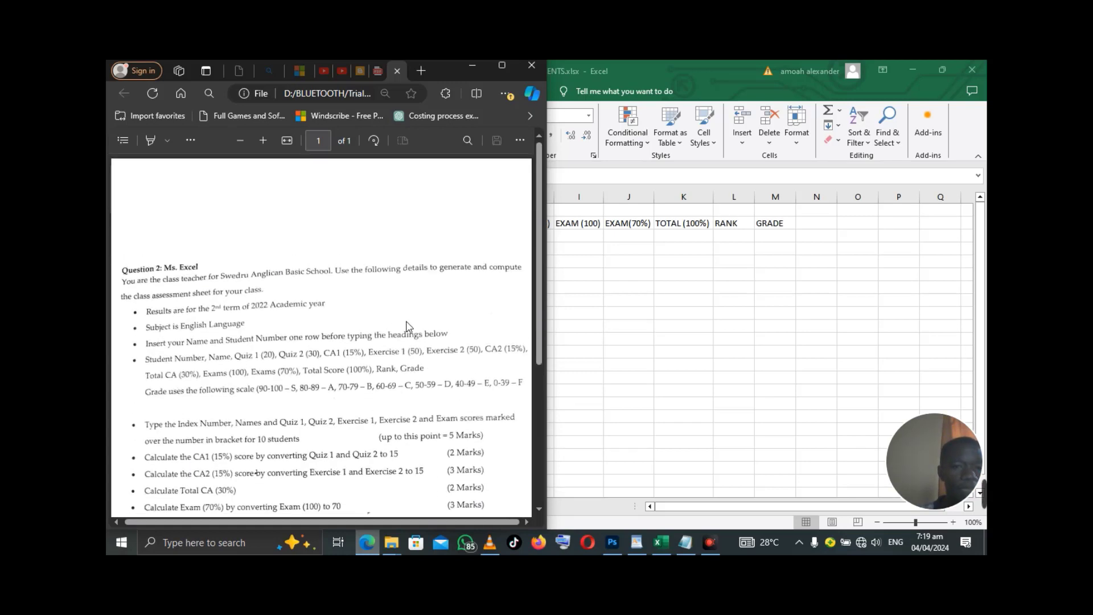
scroll(401, 329, down, 1)
scroll(419, 339, down, 6)
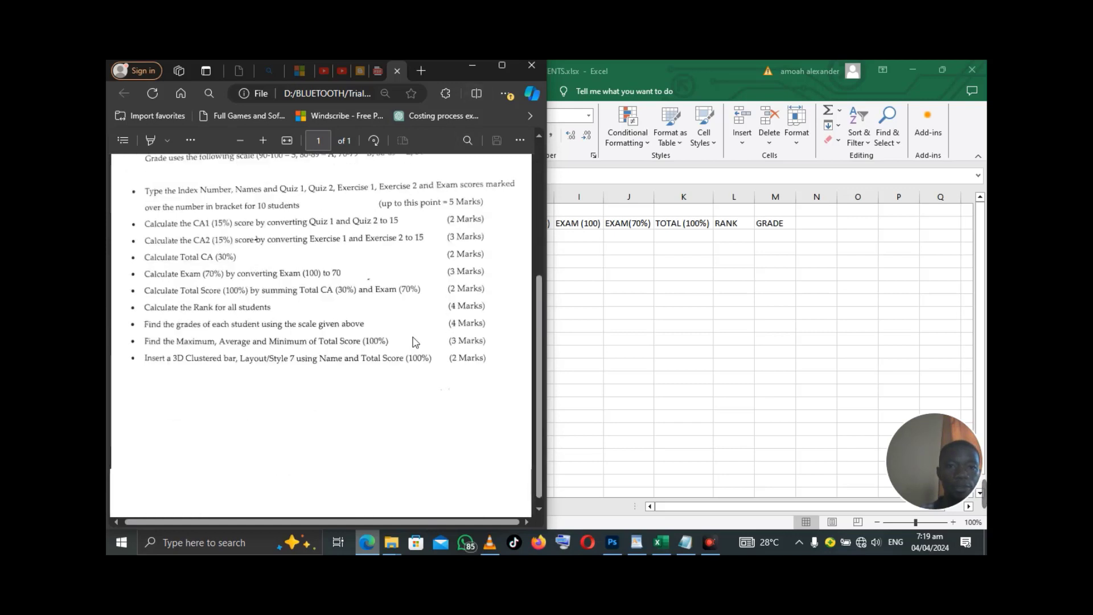
scroll(415, 342, up, 4)
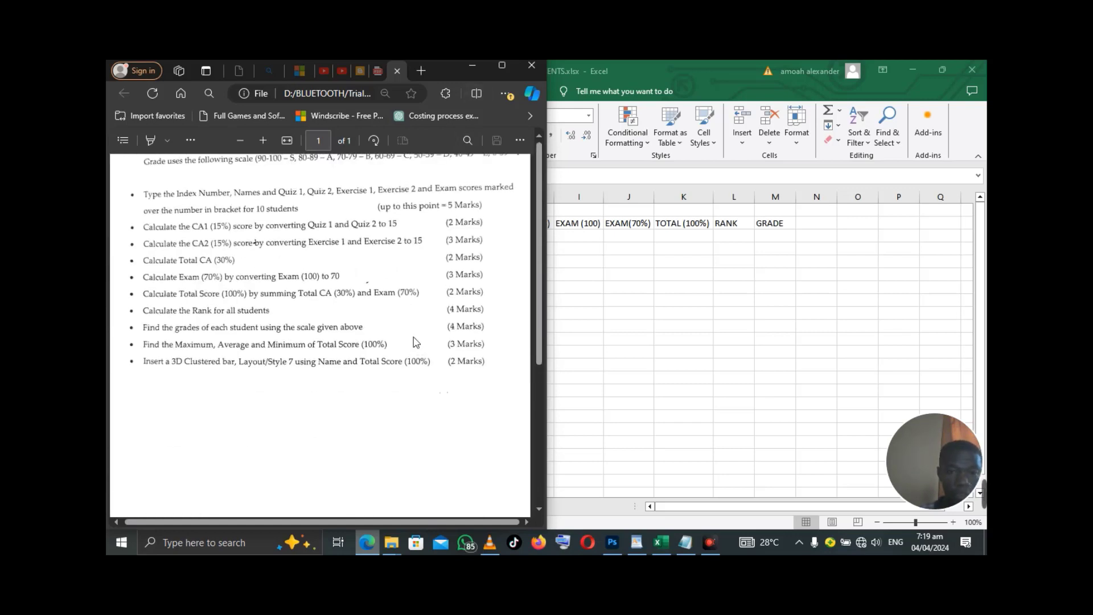
scroll(415, 342, up, 5)
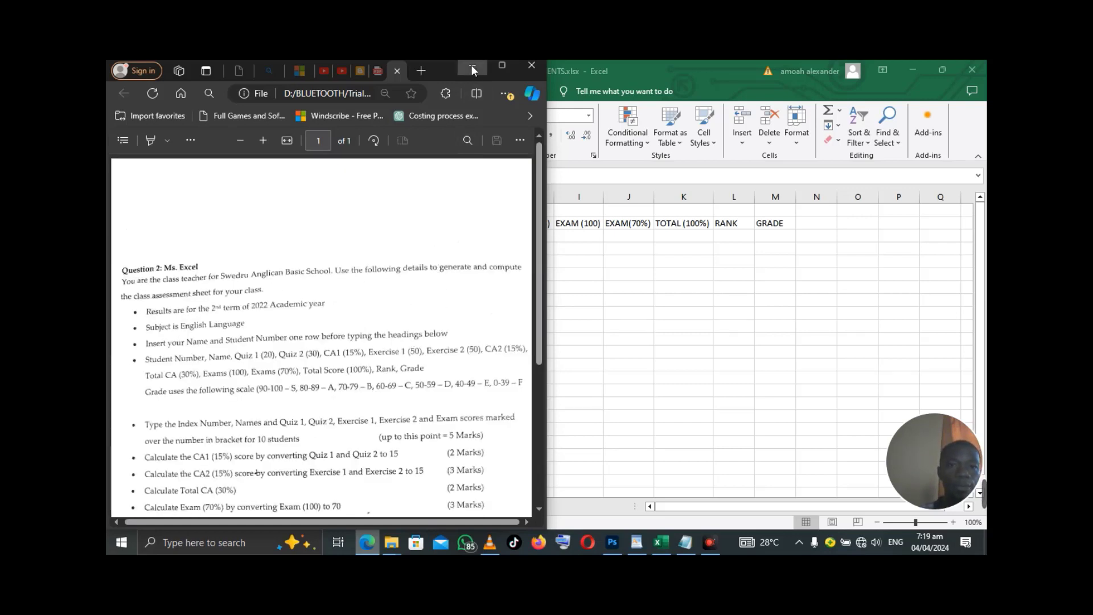
click(472, 67)
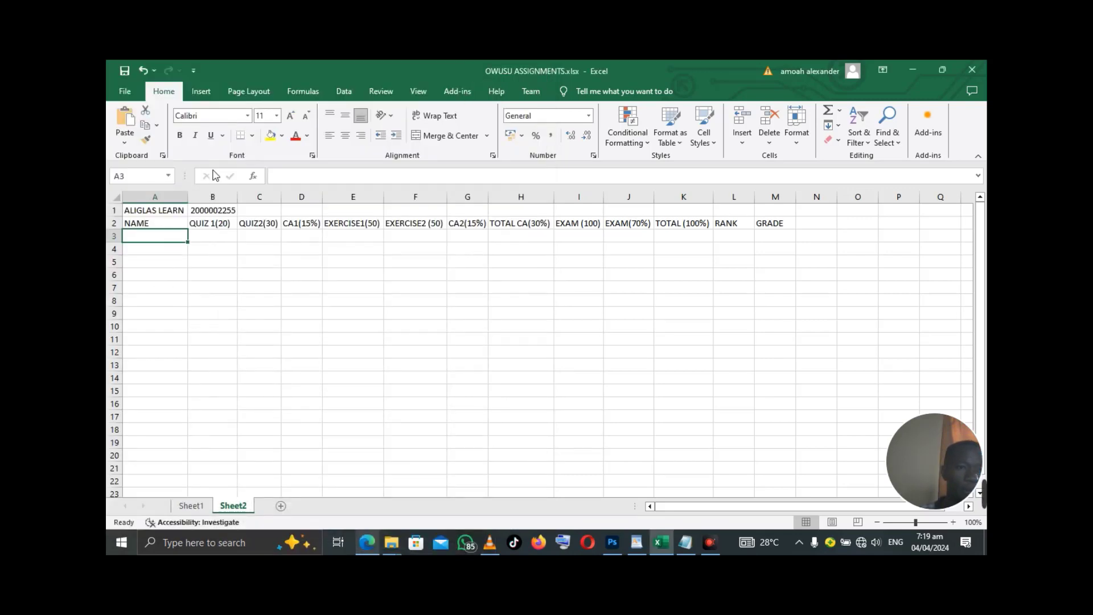
- Insert a new empty column at B, after NAME
click(217, 203)
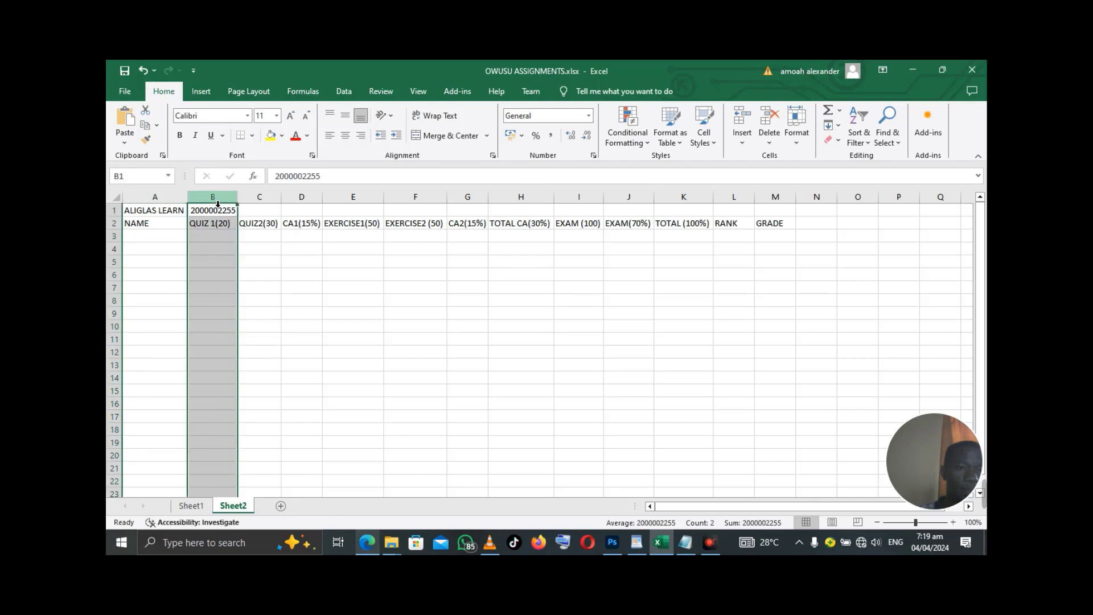
right_click(210, 197)
click(240, 305)
- Move the student number from C1 back into B1 beside the name
click(288, 216)
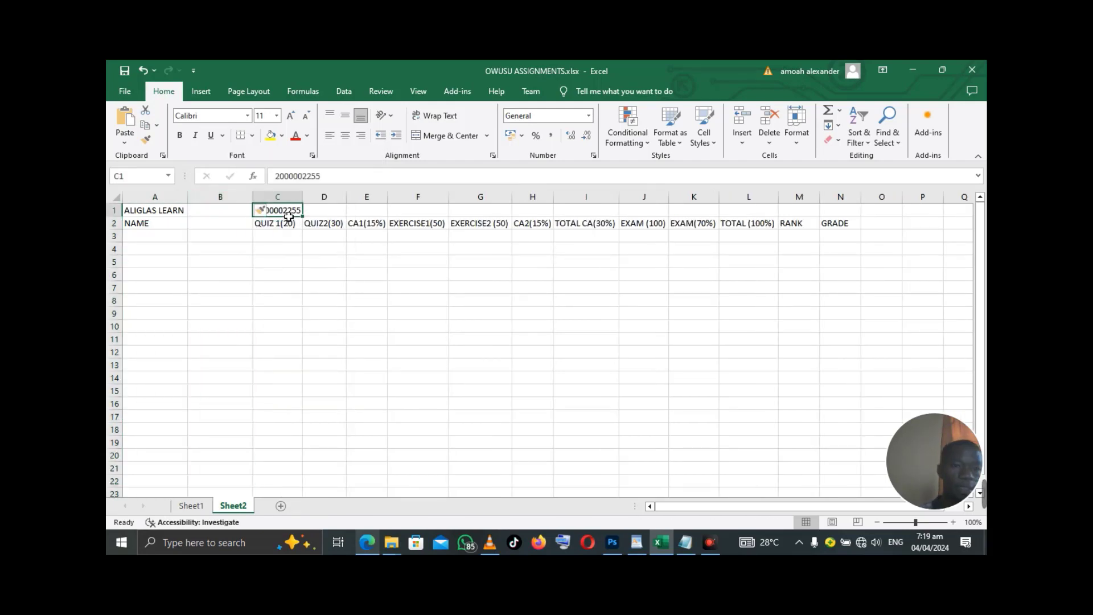
key(ctrl+c)
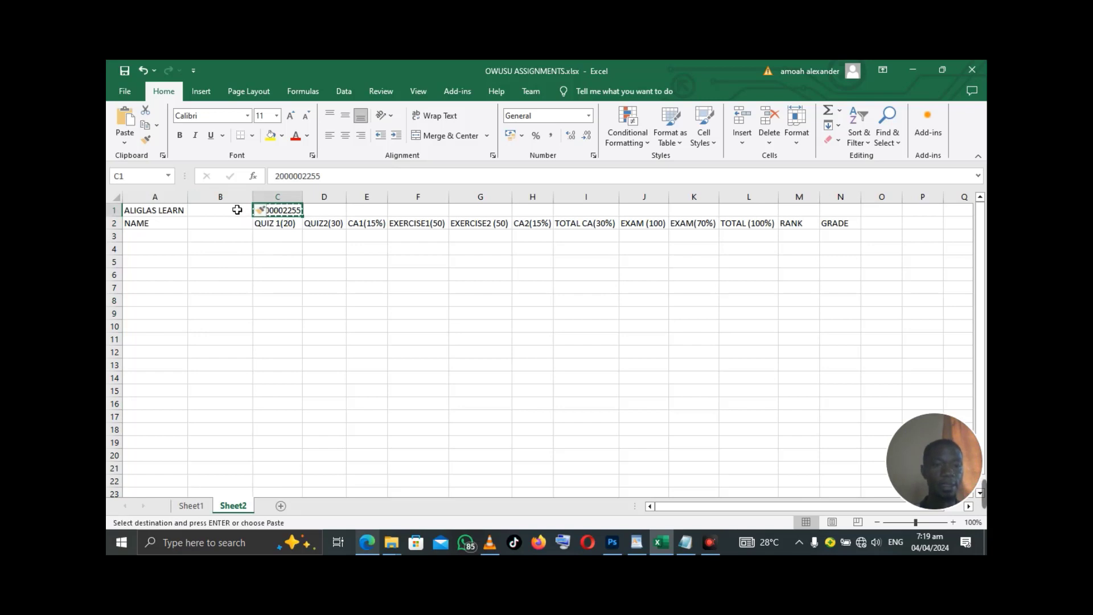
click(236, 210)
key(Escape)
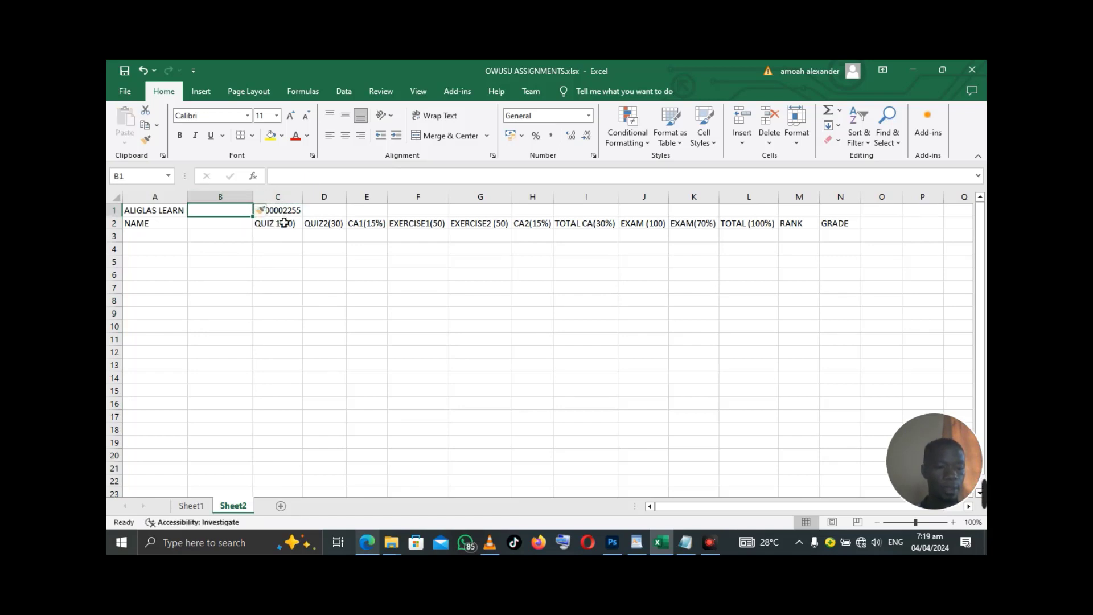
click(286, 215)
key(ctrl+c)
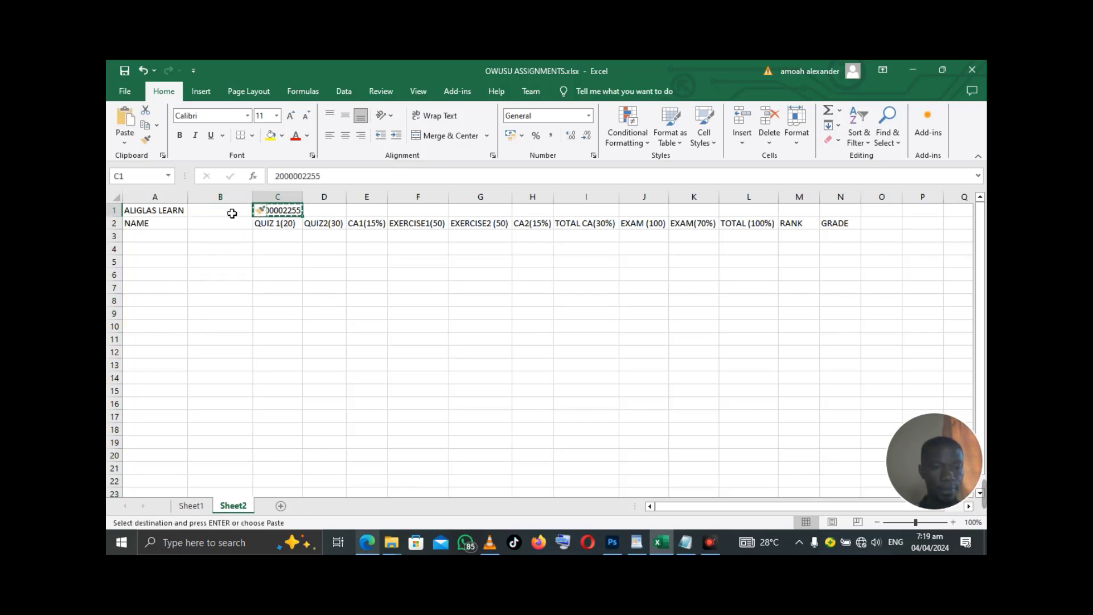
click(233, 214)
key(ctrl+v)
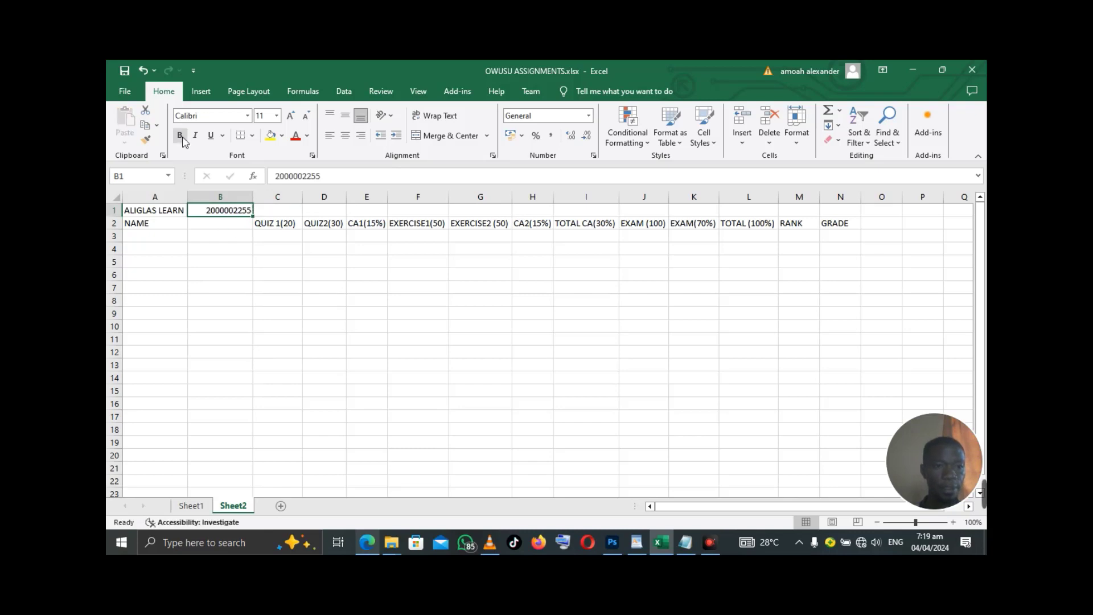
- Type INDEX NUMBER in B2 and autofit column B
click(229, 228)
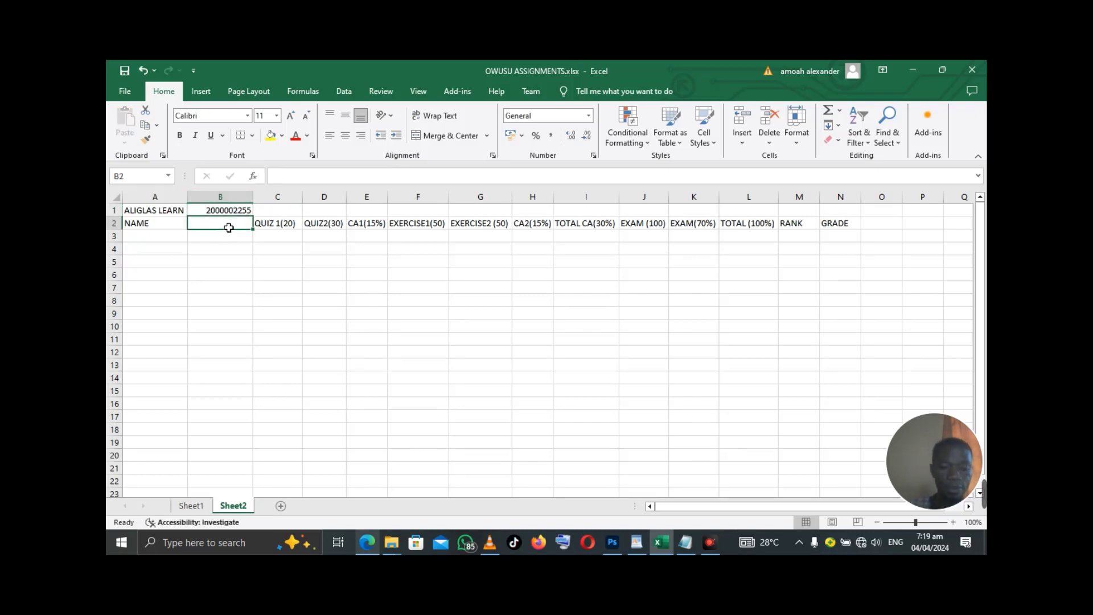
text(INDEX )
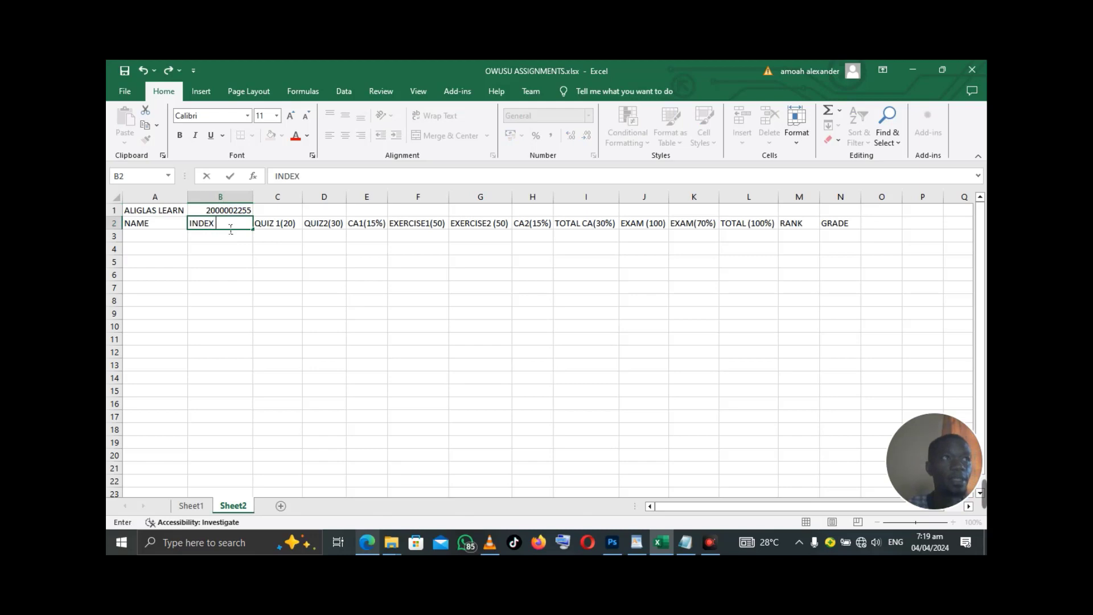
text(NUMBER)
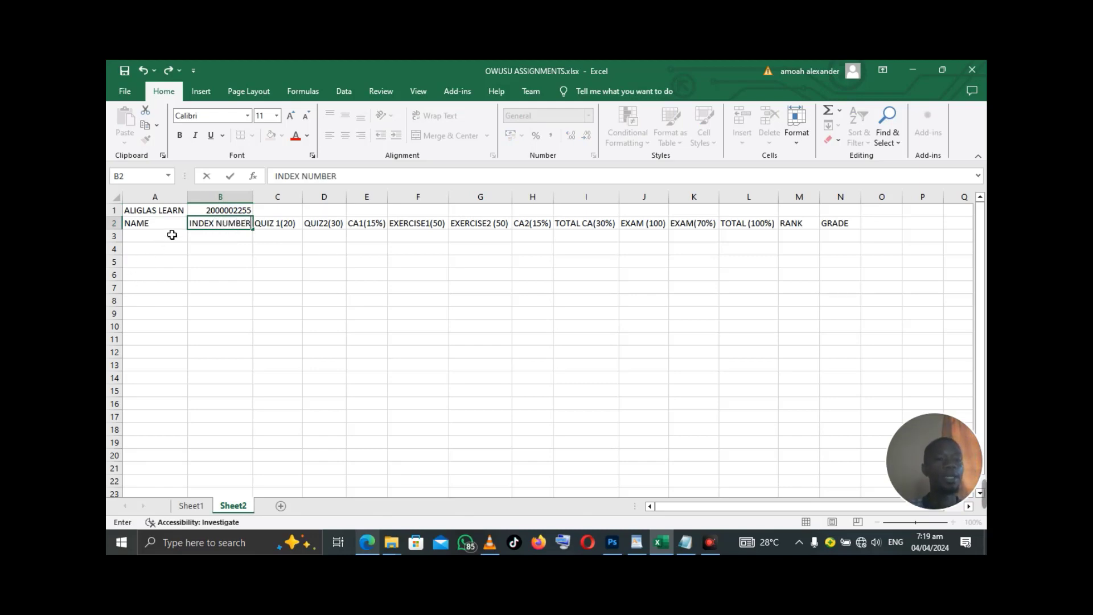
click(220, 196)
double_click(253, 197)
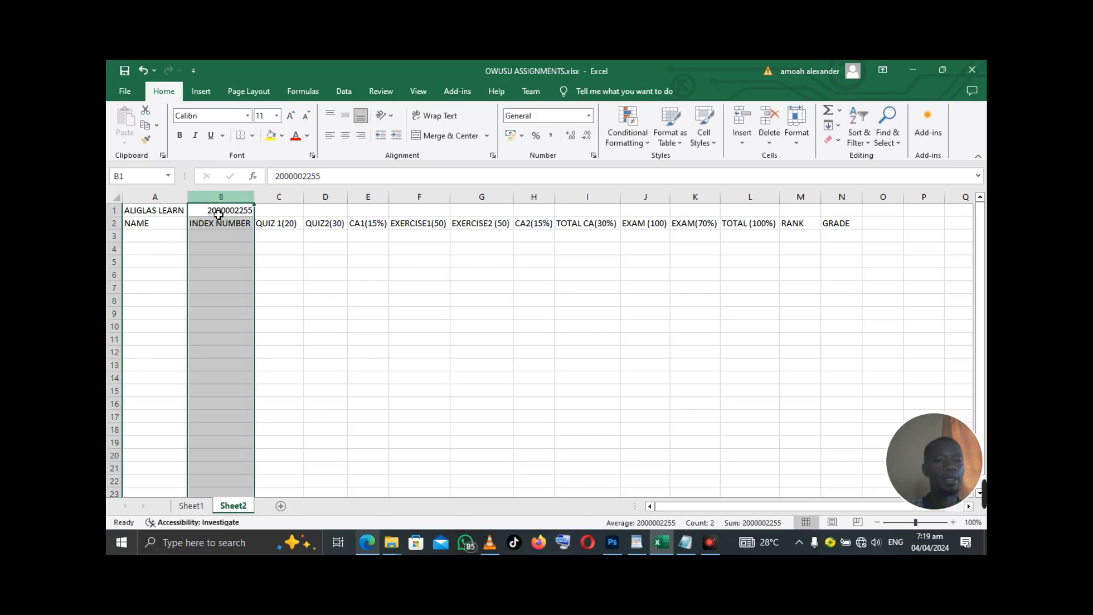
click(172, 240)
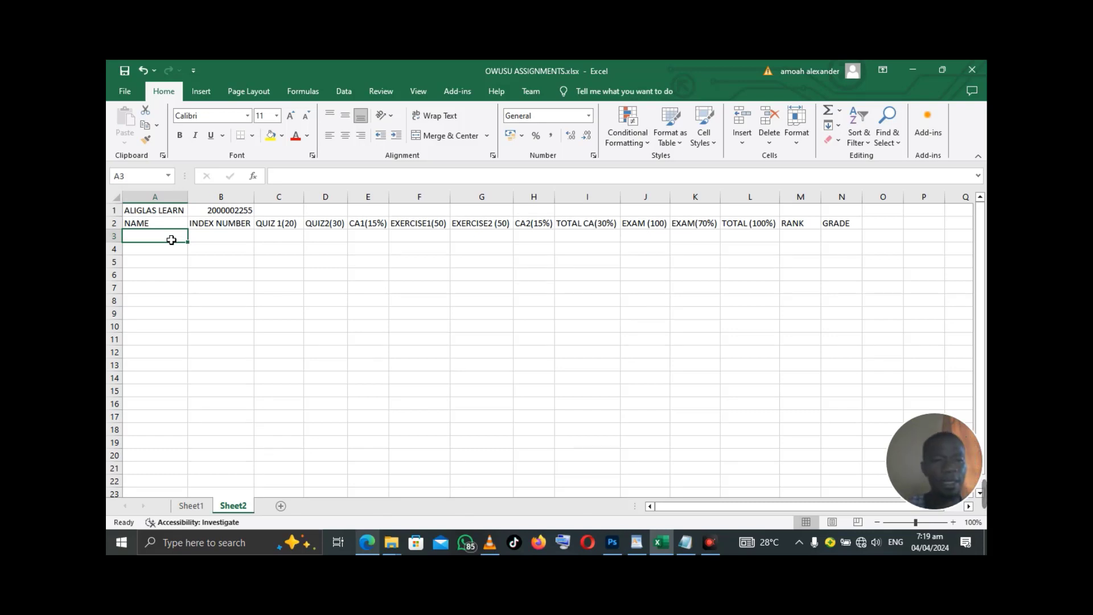
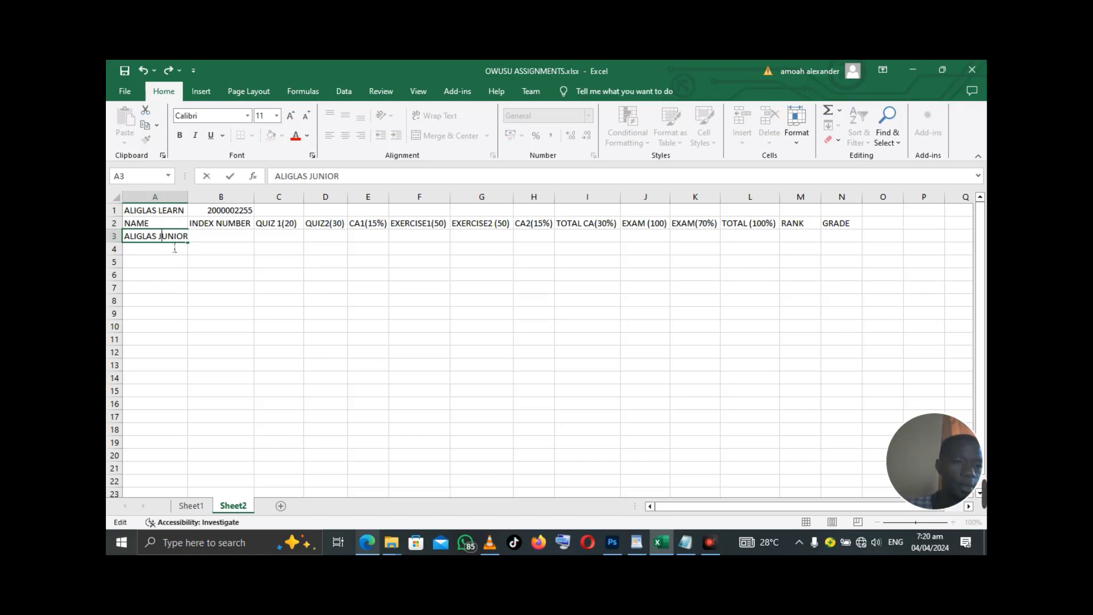
- Enter the first two students' names in A3 and A4
key(Return)
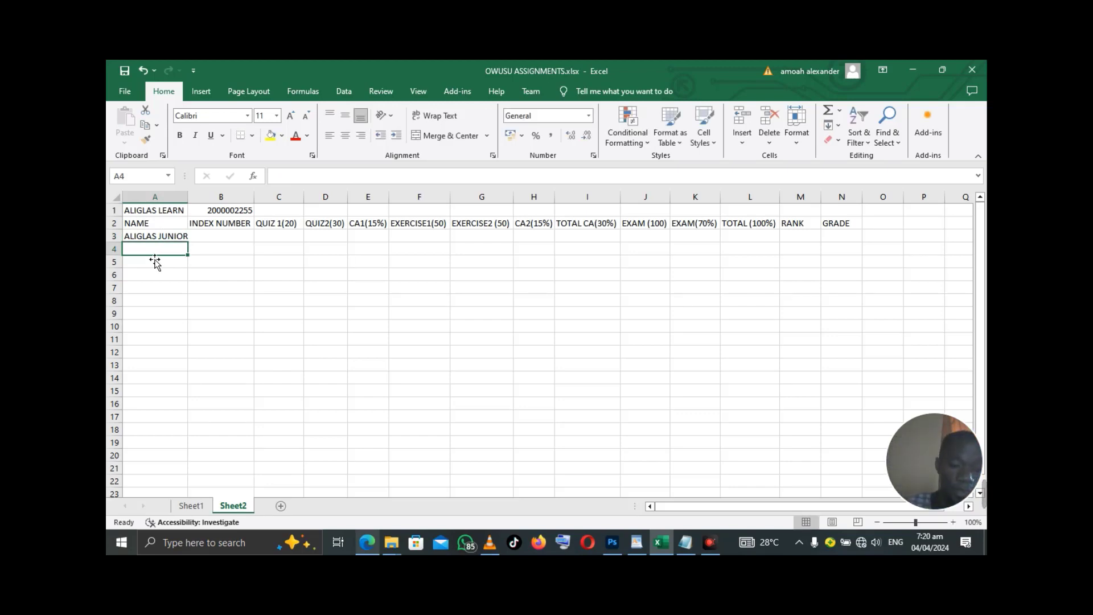
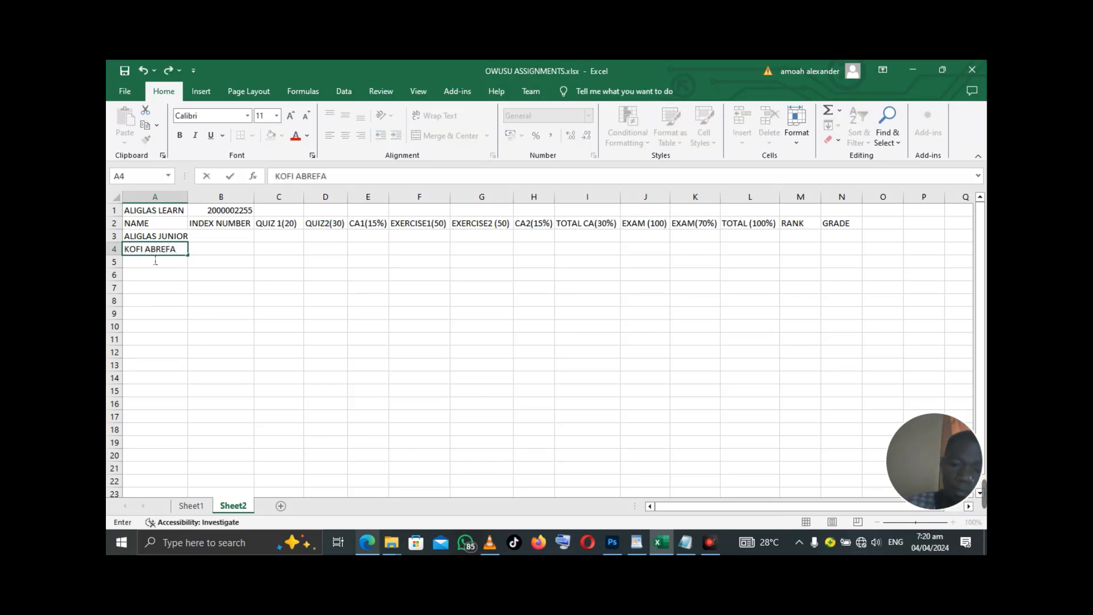
click(155, 261)
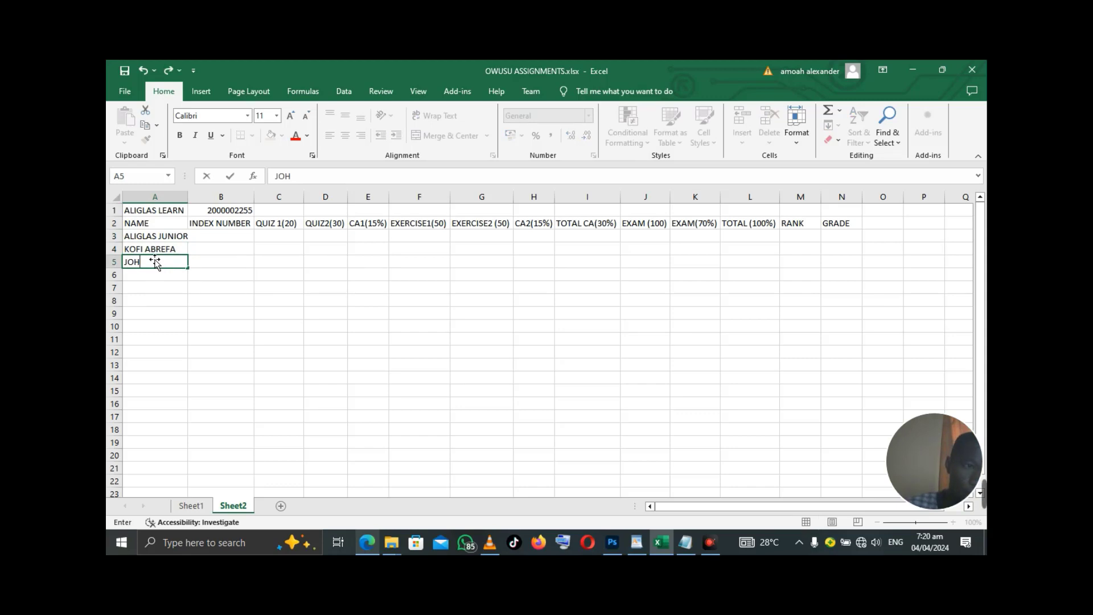
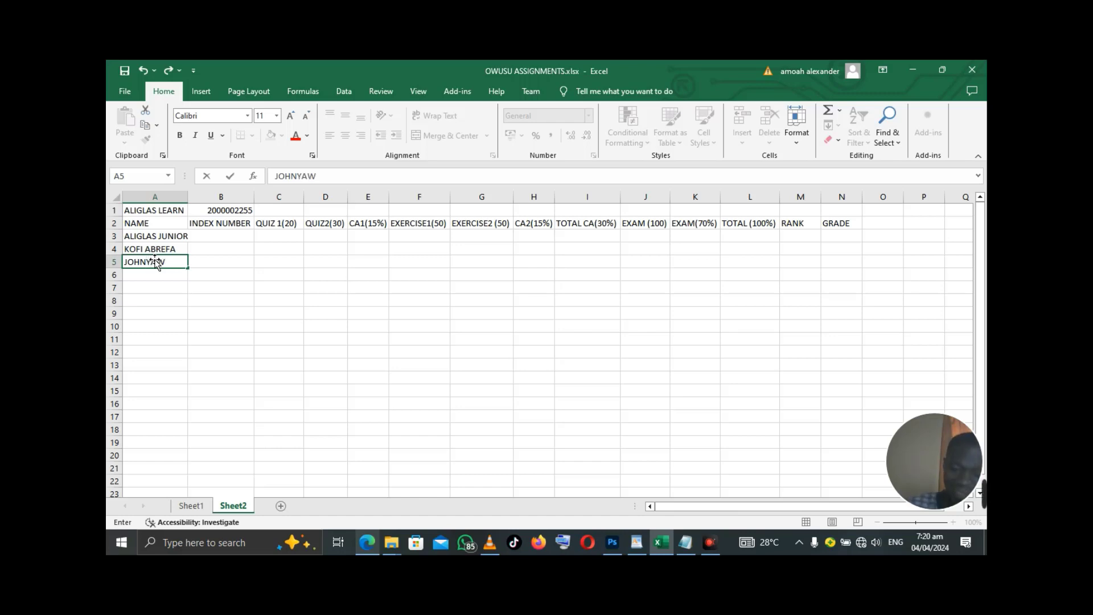
- Enter the next students' names below them in column A
key(Return)
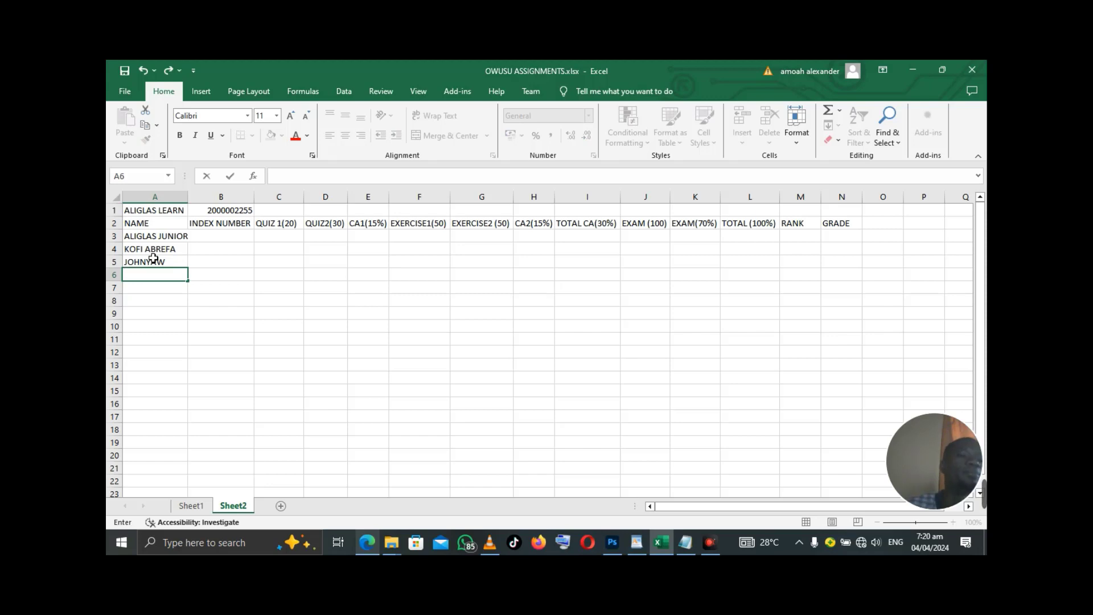
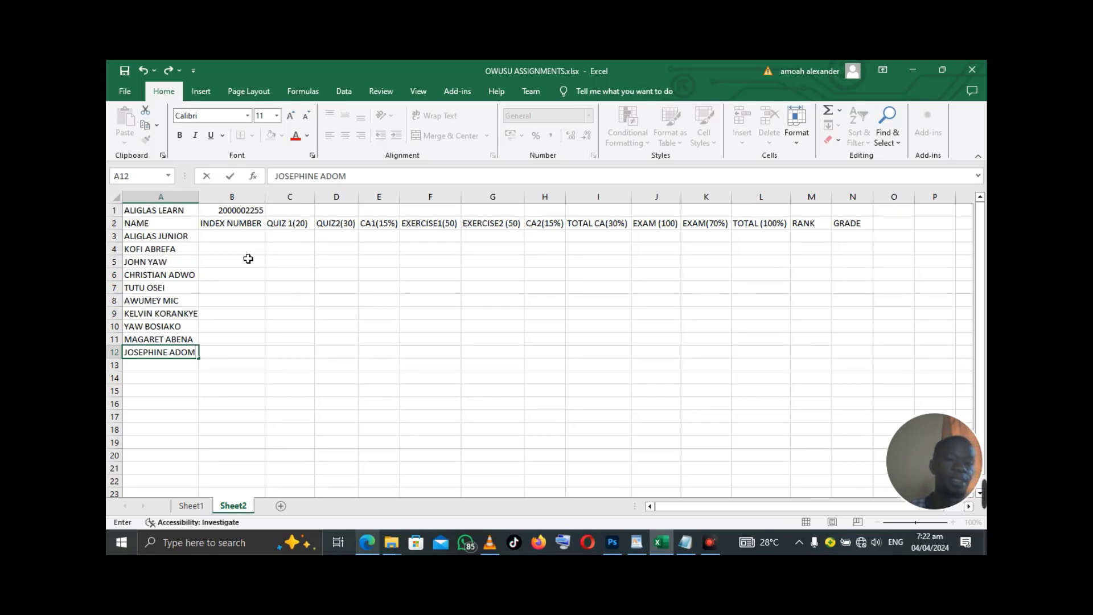
click(244, 240)
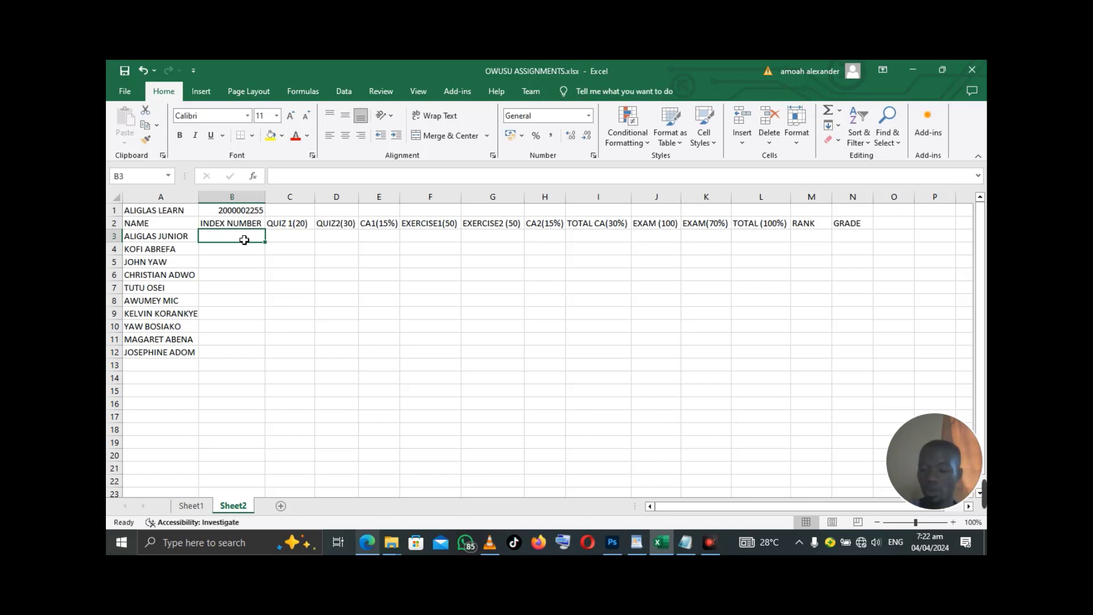
- Enter the first two index numbers in B3 and B4, correcting the second one
text(2070)
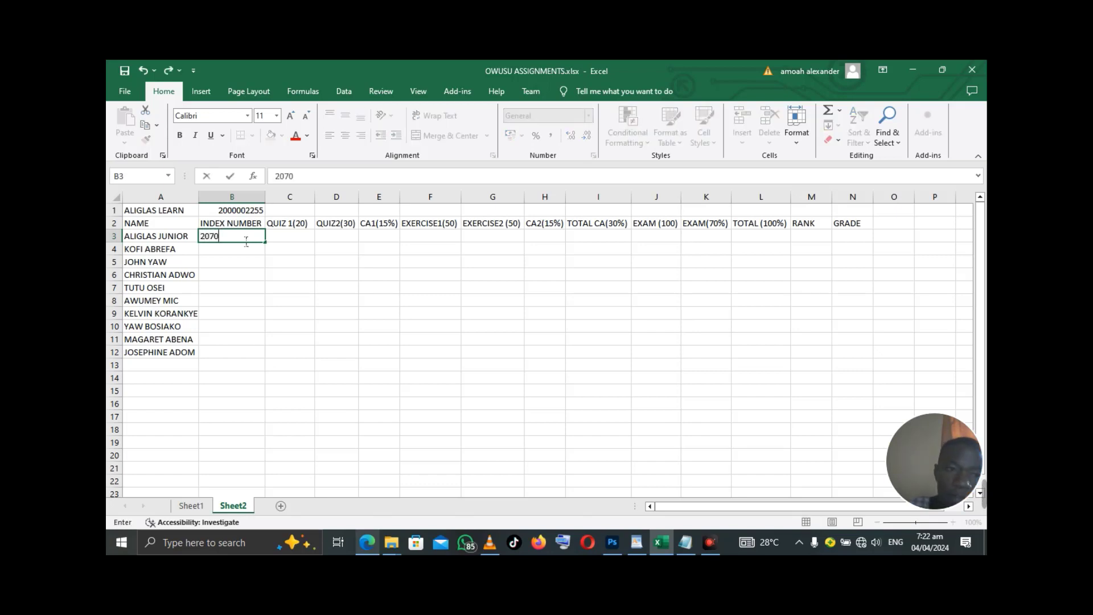
text(54001)
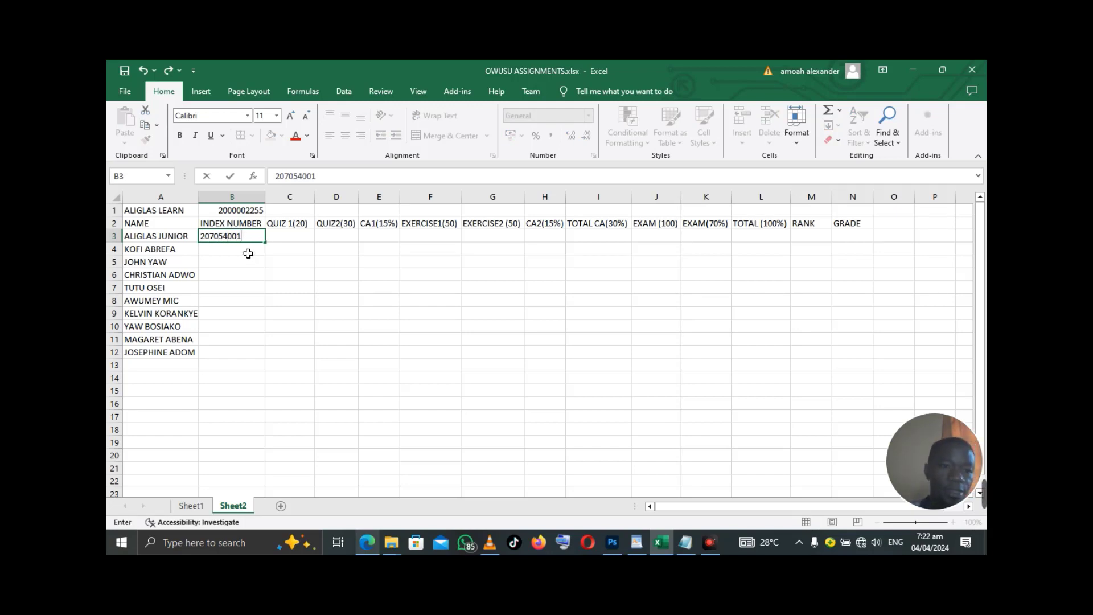
click(247, 252)
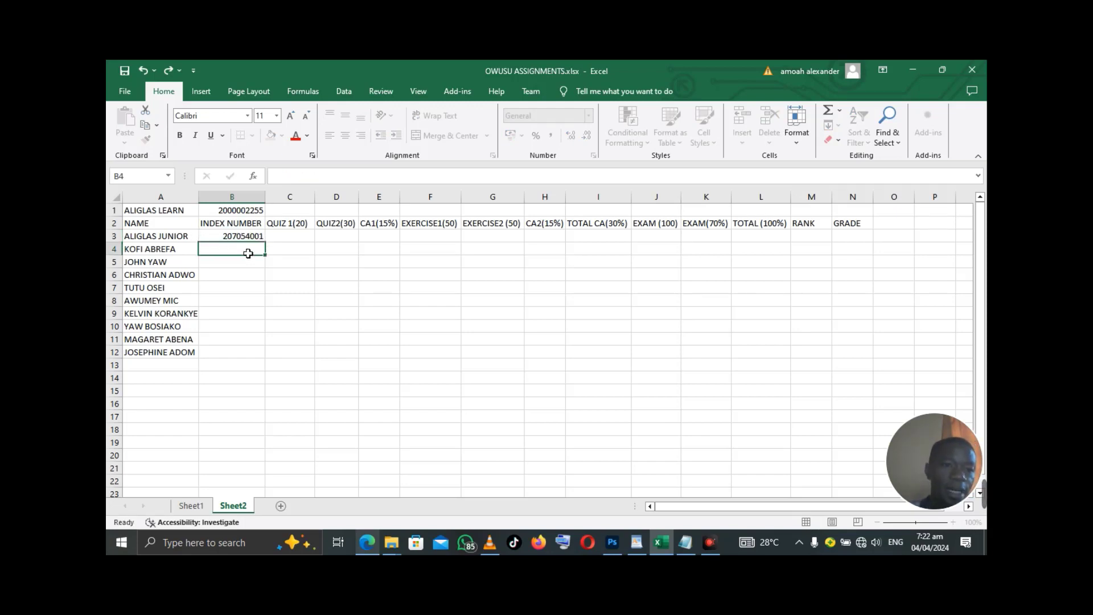
text(20705)
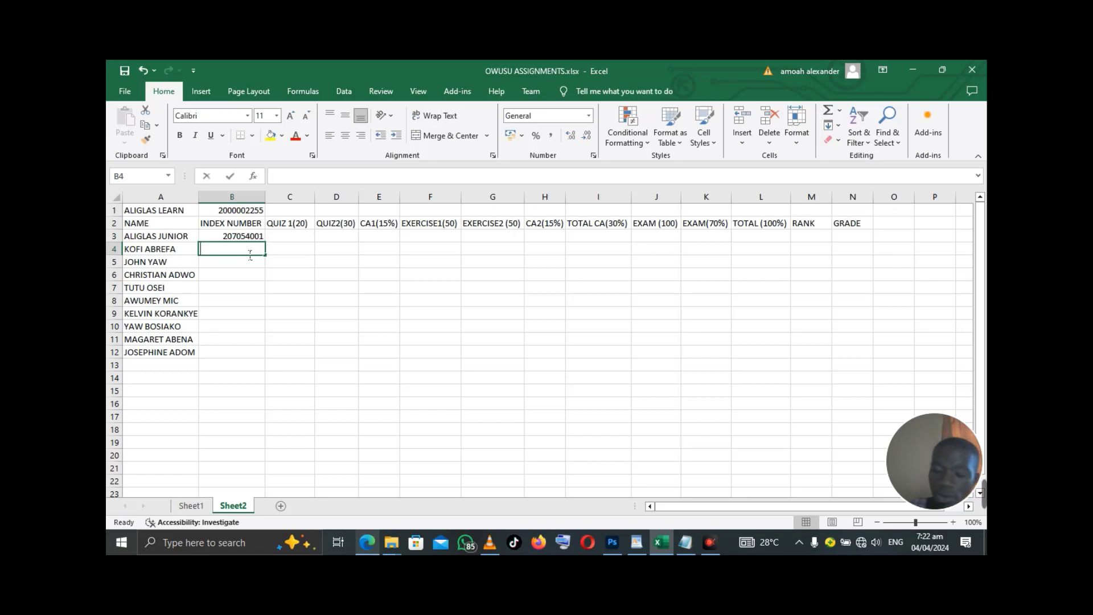
text(4)
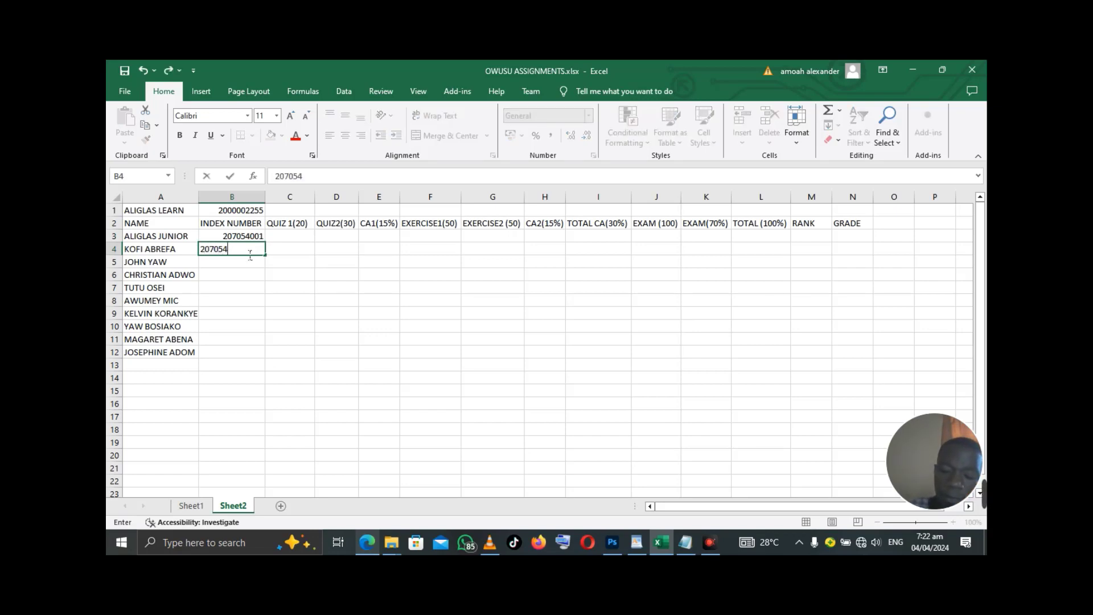
text(02)
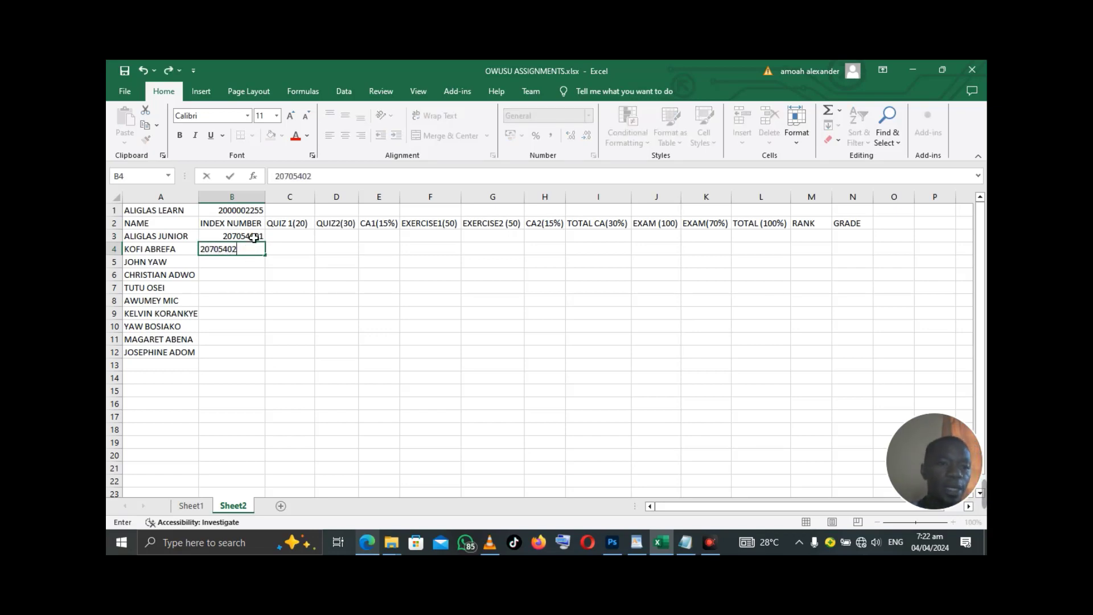
click(253, 237)
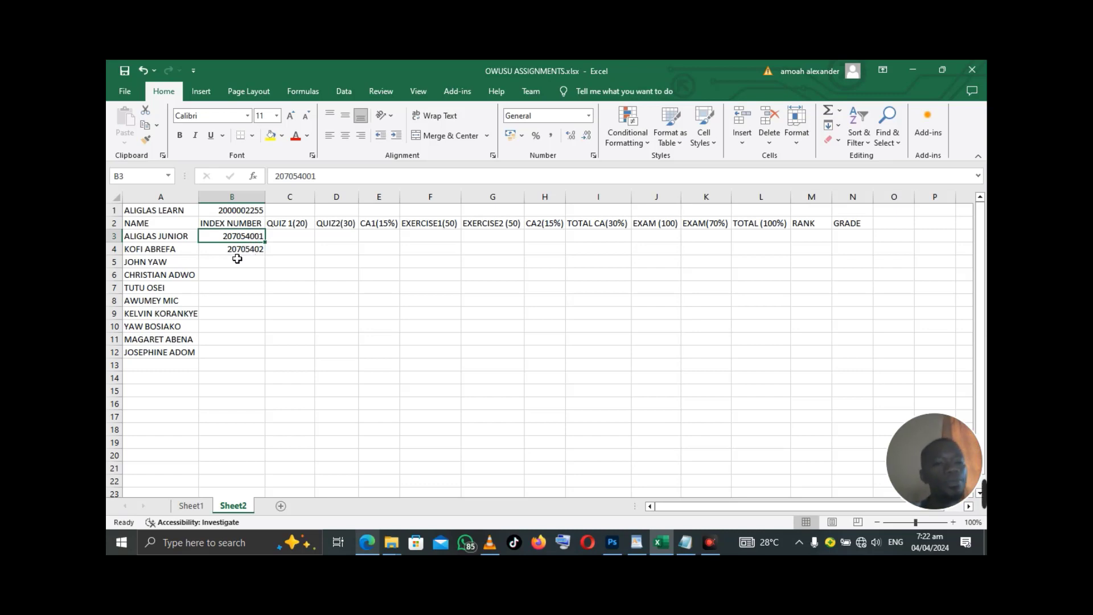
double_click(247, 254)
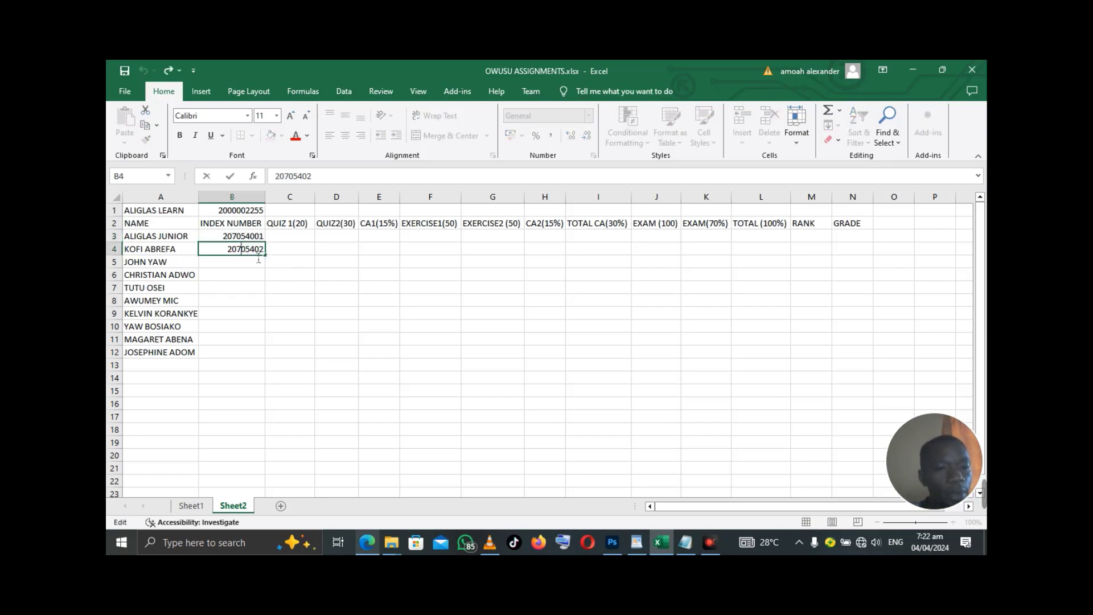
text(0)
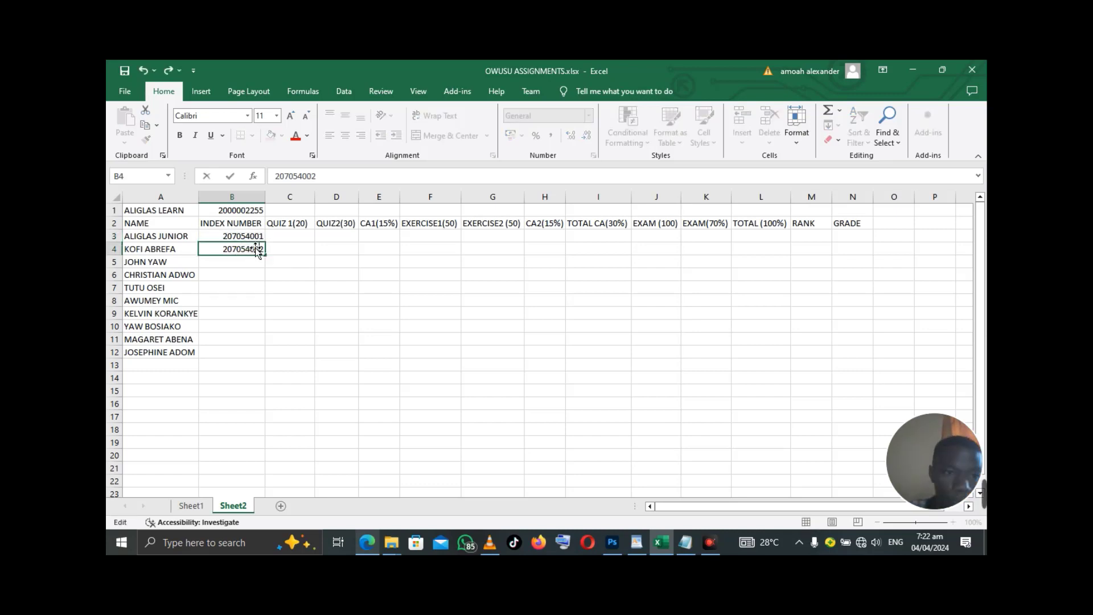
key(Return)
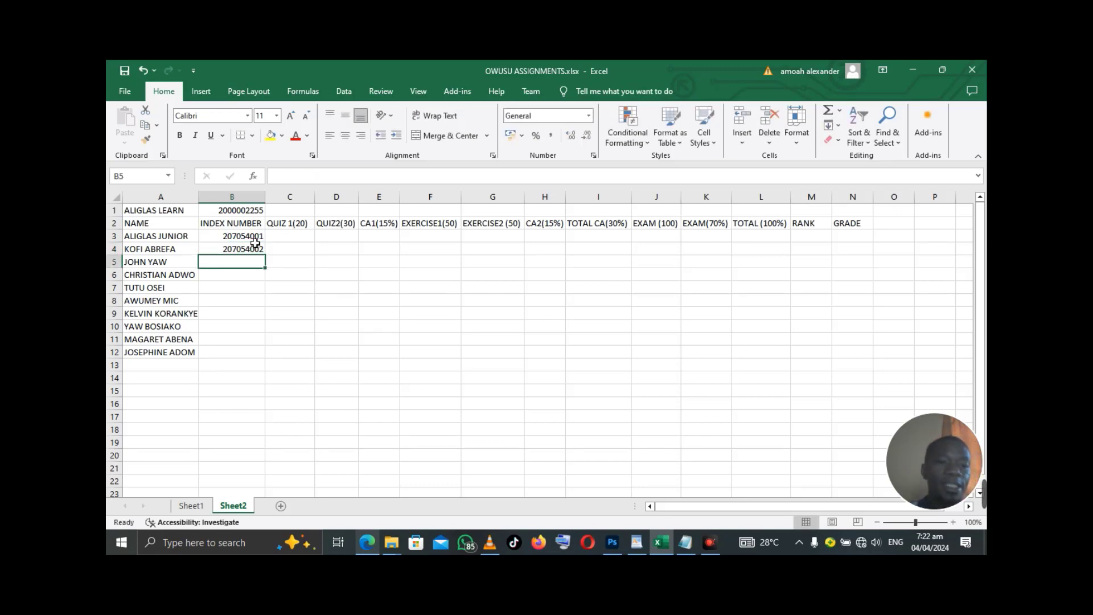
- Select B3:B4 and fill the index number series down to row 12
click(253, 241)
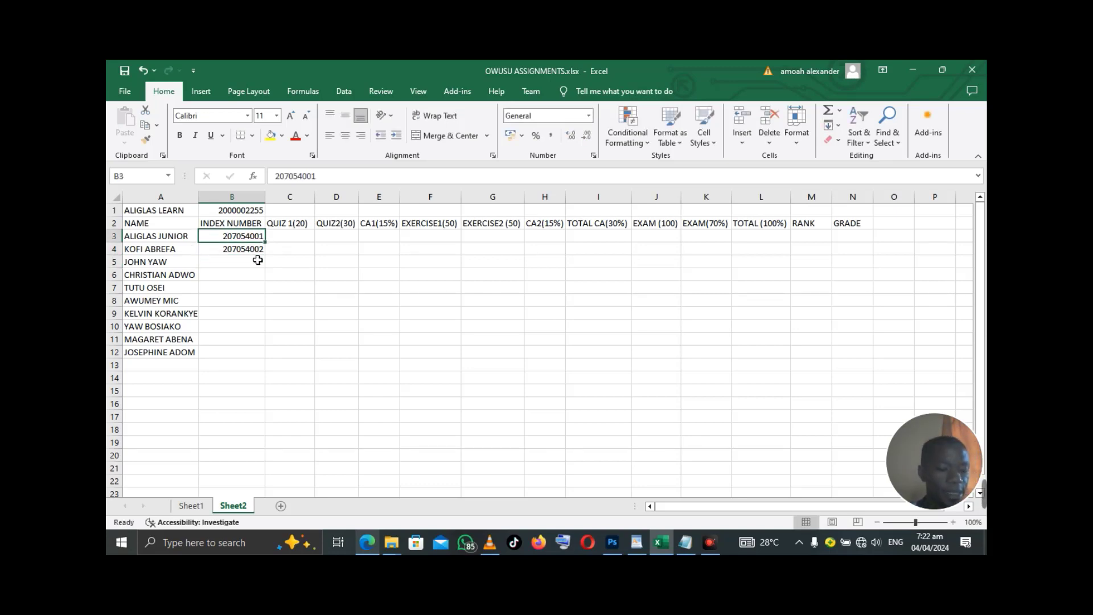
shift+click(257, 254)
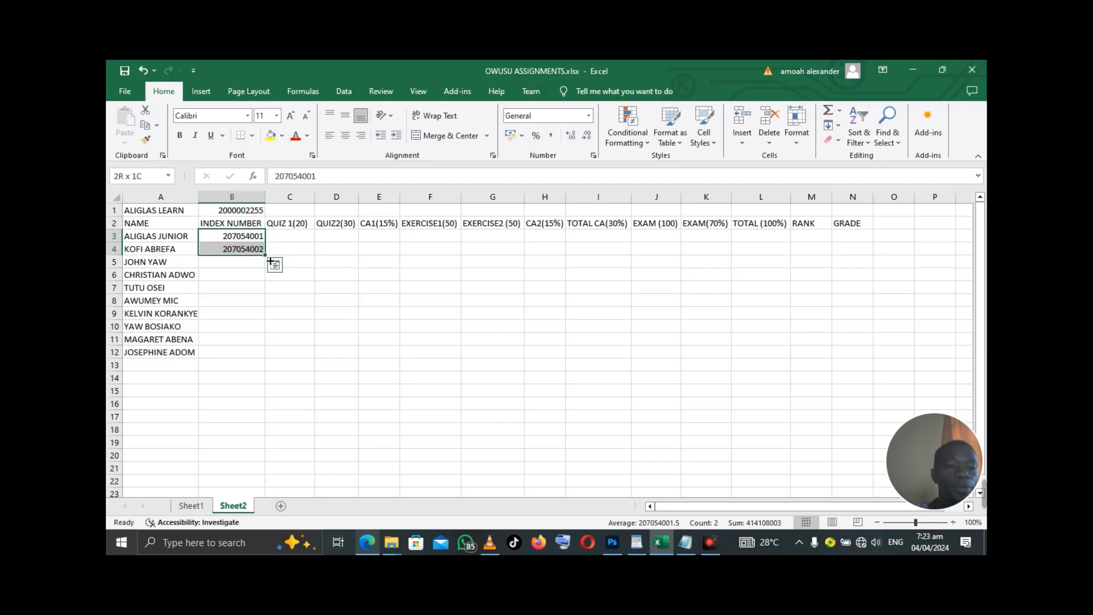
double_click(270, 260)
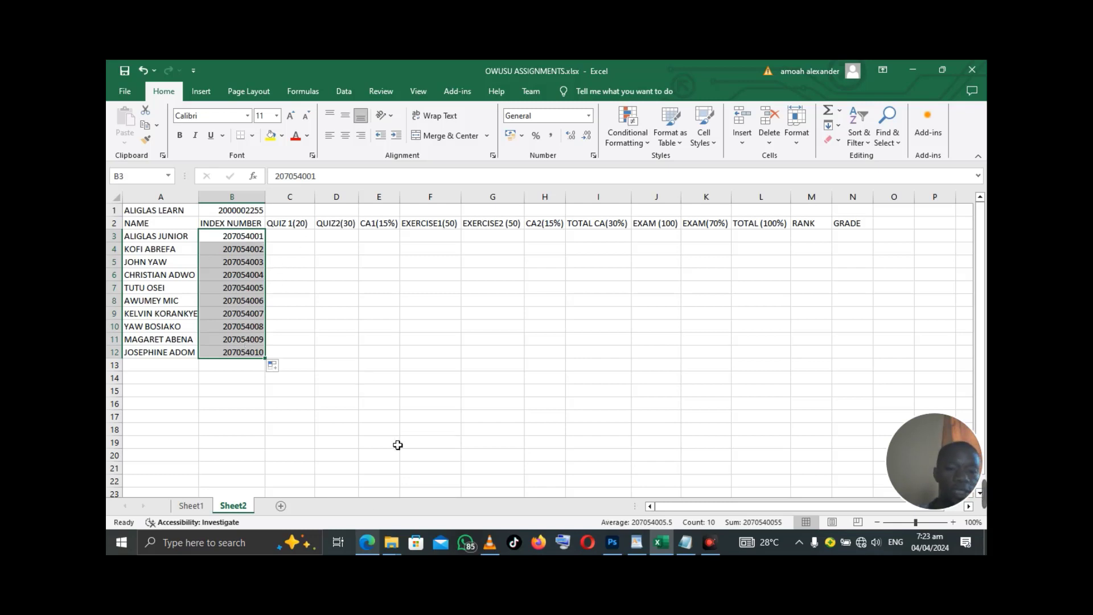
click(372, 544)
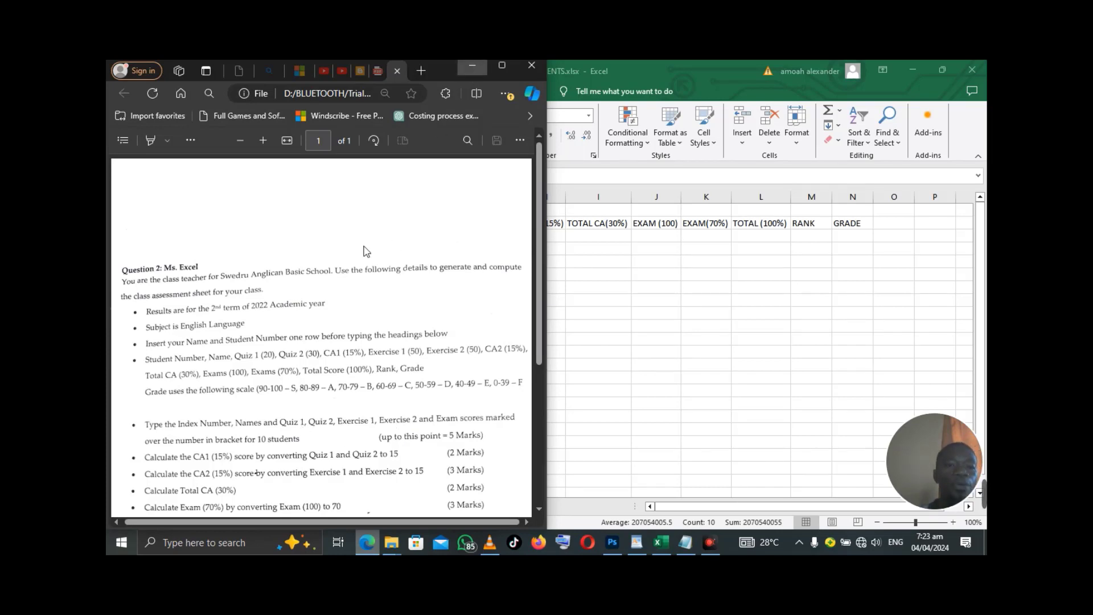
- Switch from the assignment PDF in Edge back to the class assessment spreadsheet with Alt+Tab
key(alt+Tab)
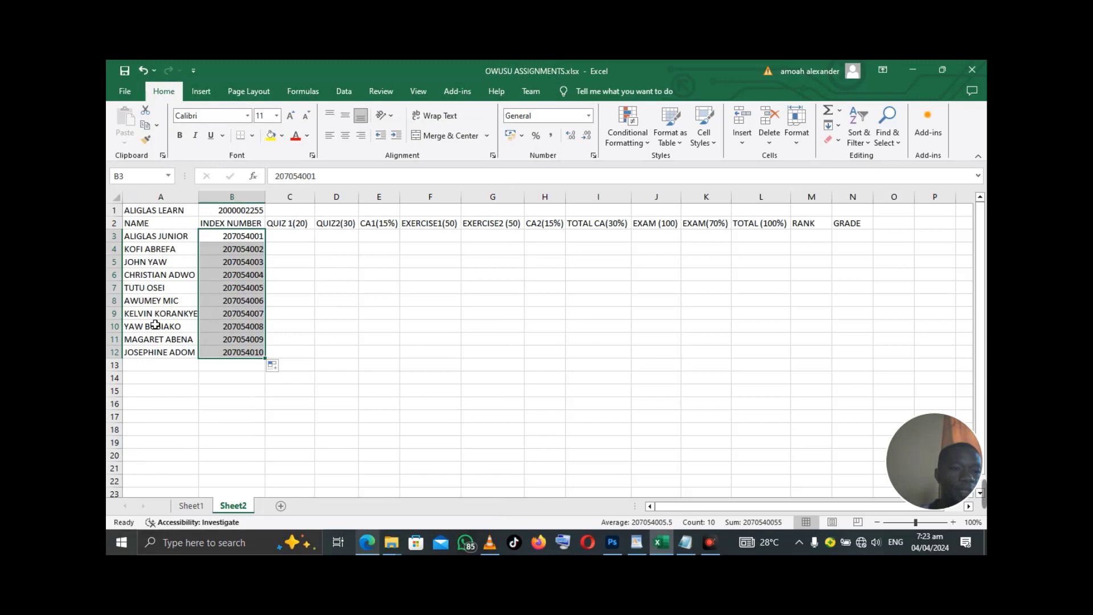
- Enter Quiz 1 scores 18, 20, 19, 15 and 17 in C3 to C7
drag(293, 237, 294, 262)
click(294, 242)
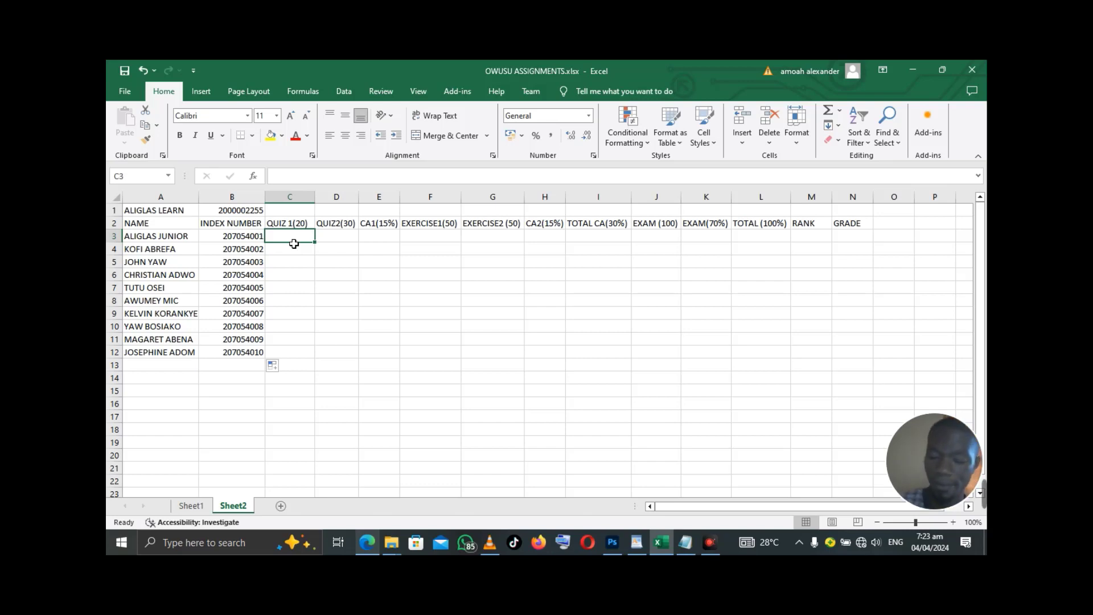
text(18)
key(Return)
text(2)
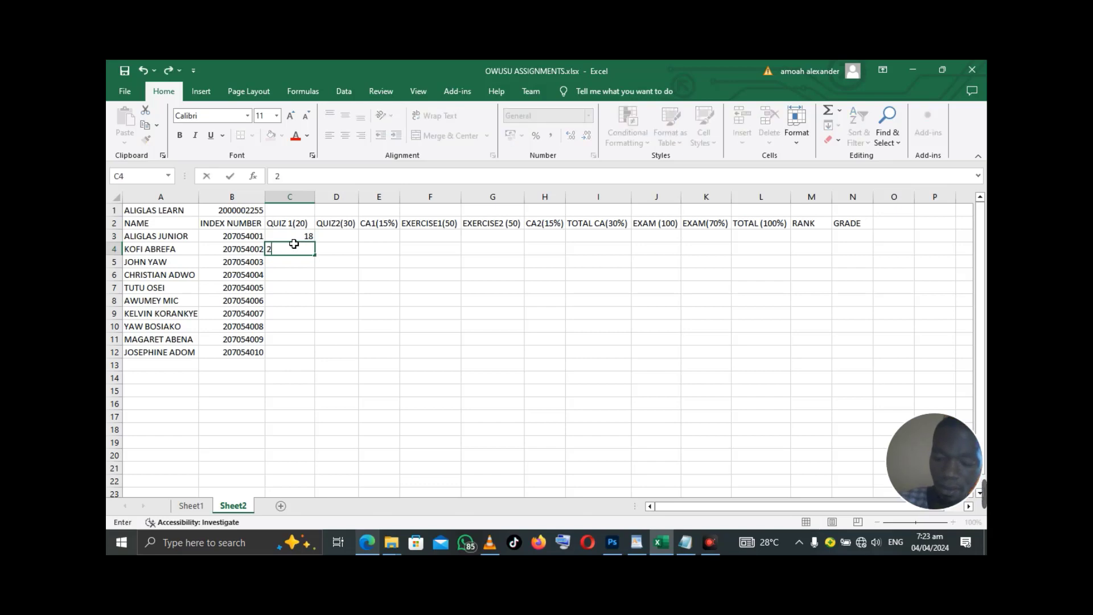
text(0)
key(Return)
text(19)
key(Return)
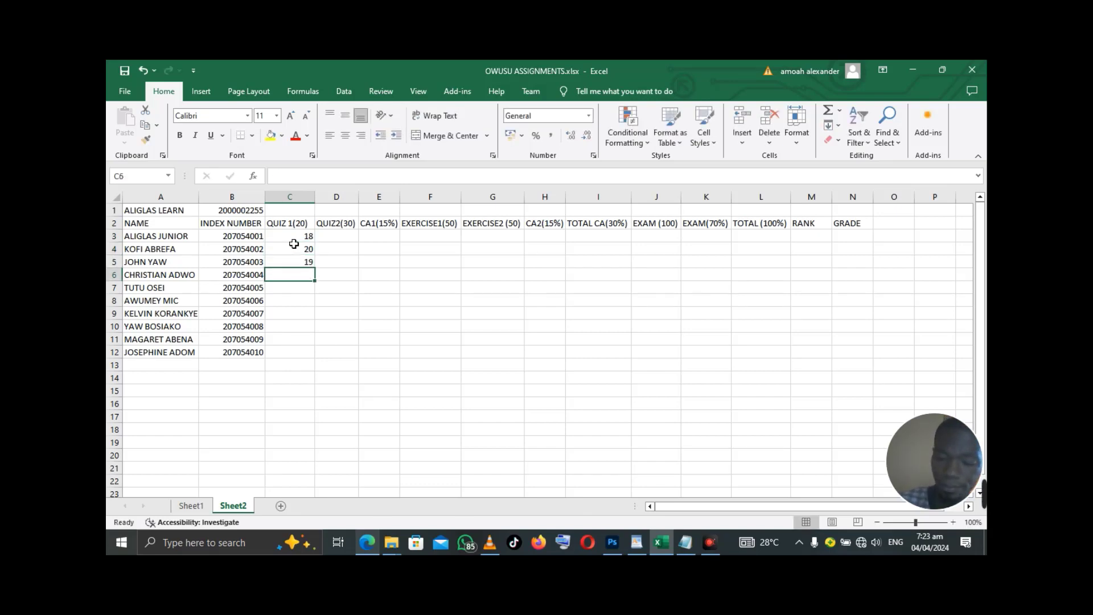
text(15)
key(Return)
text(17)
key(Return)
- Enter the remaining Quiz 1 scores 14, 19, 13, 17 and 12, then bring the assignment PDF back up
text(14)
key(Return)
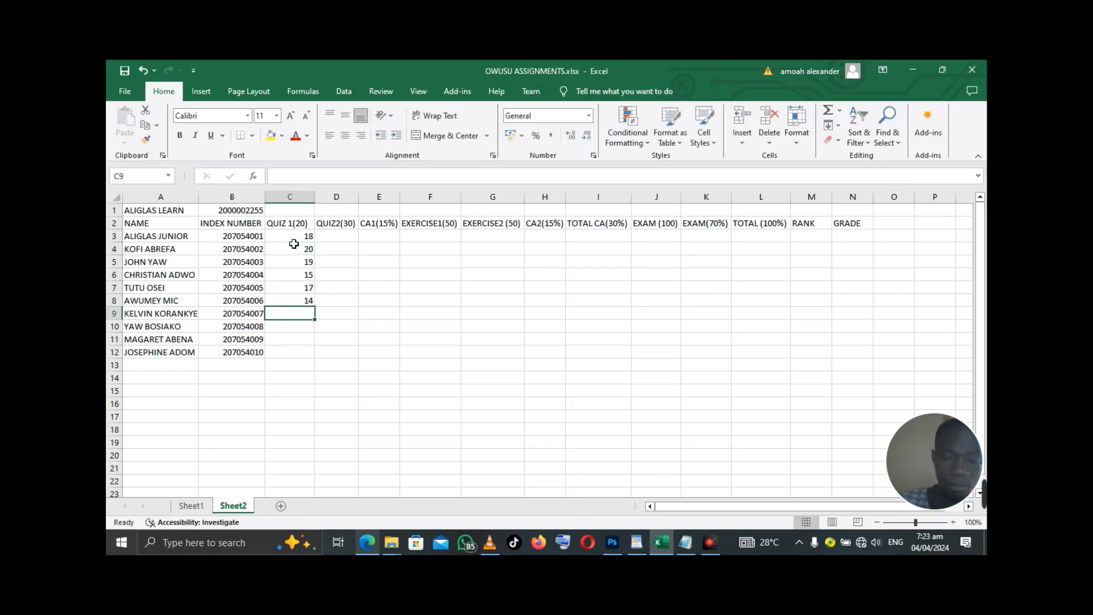
text(19)
key(Return)
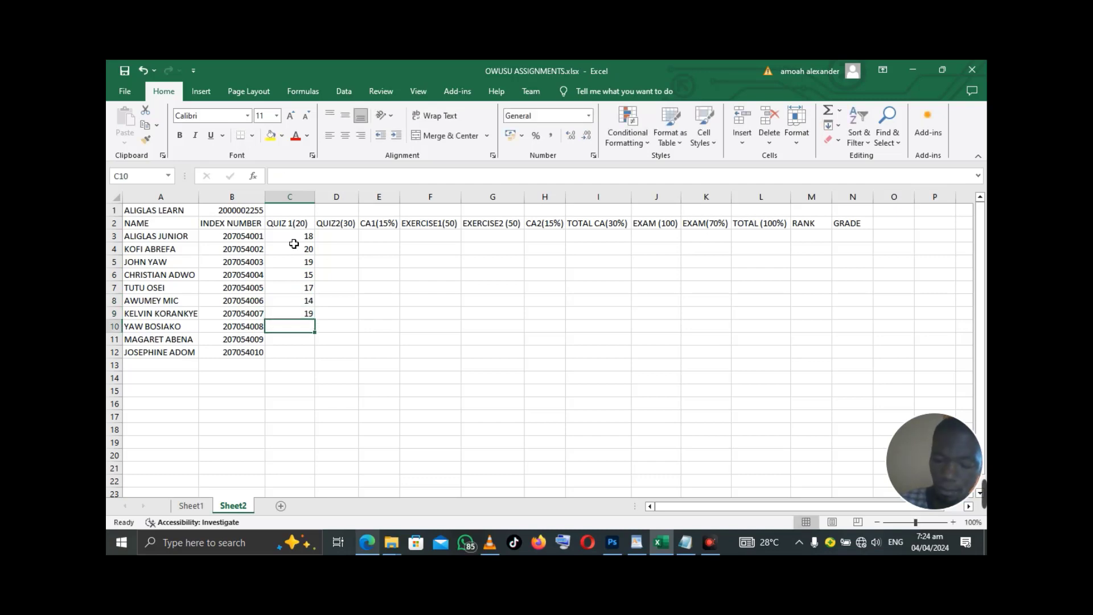
text(13)
key(Return)
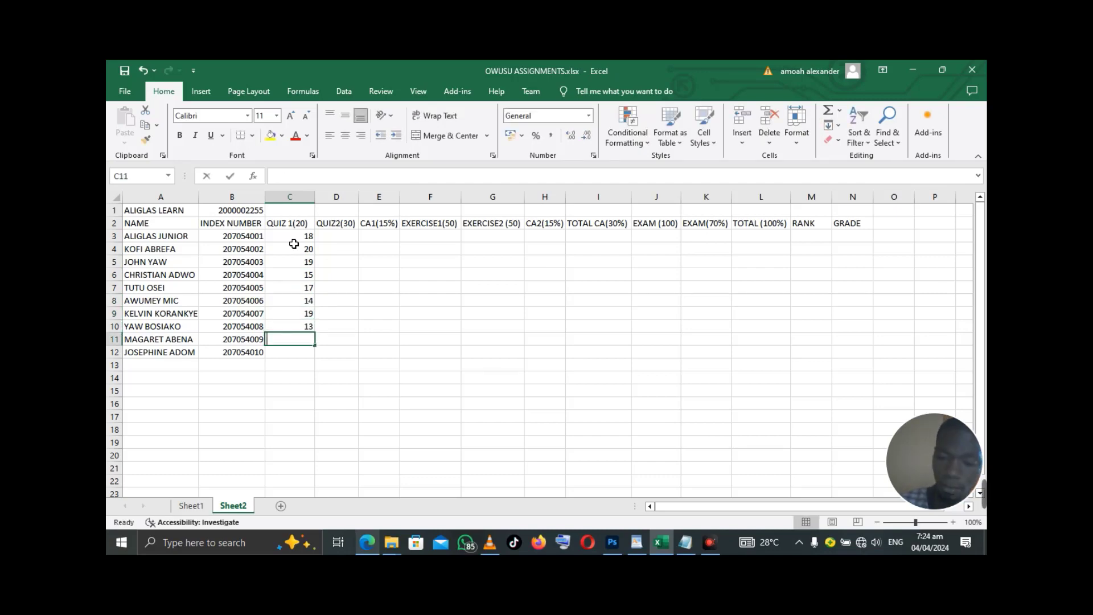
text(17)
key(Return)
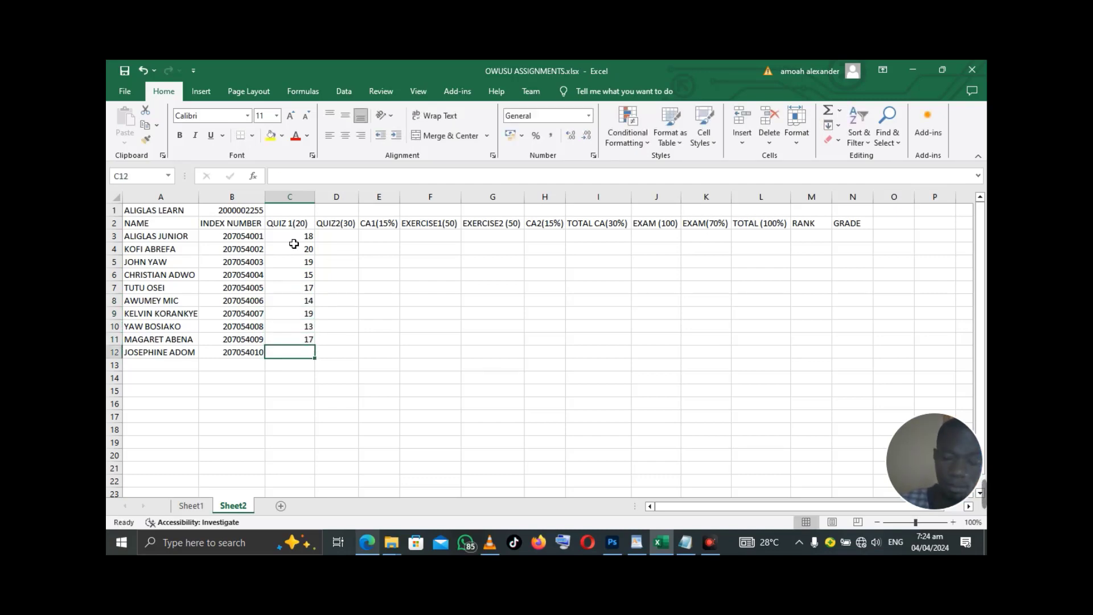
text(12)
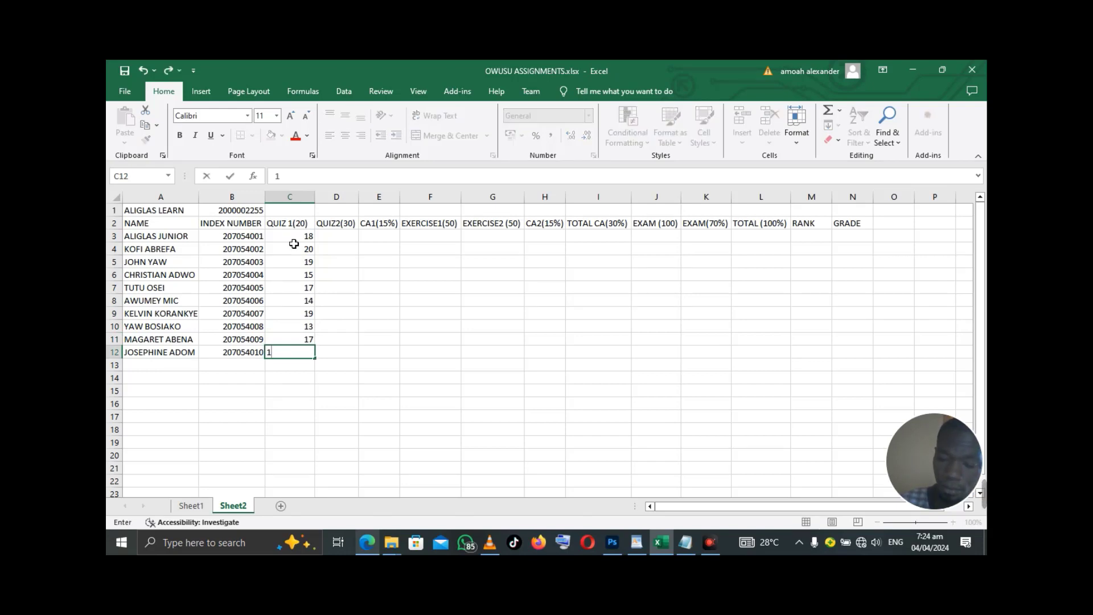
click(340, 243)
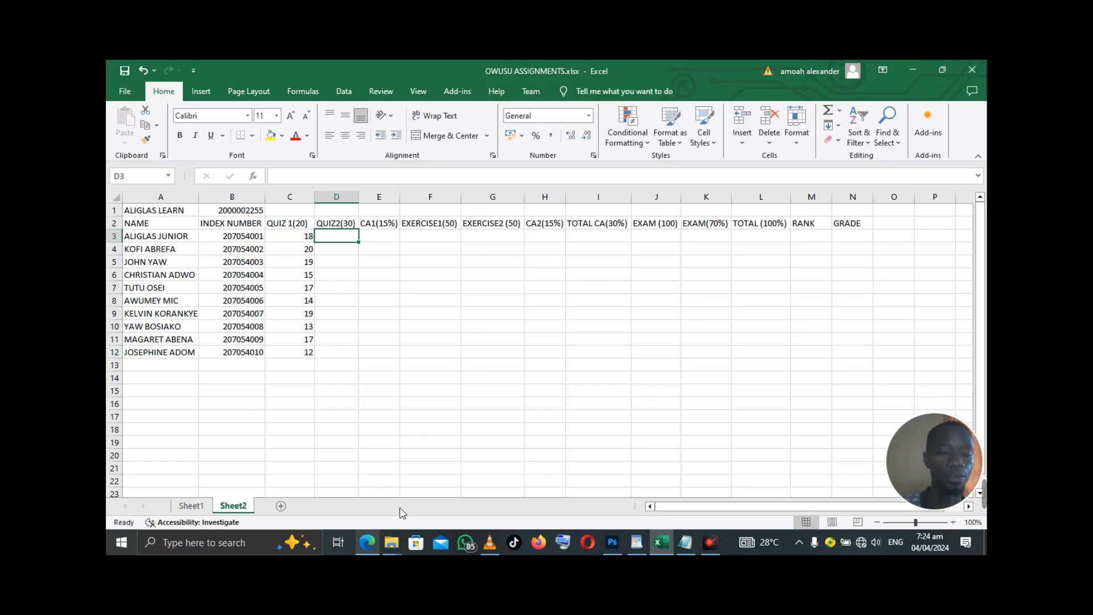
click(368, 547)
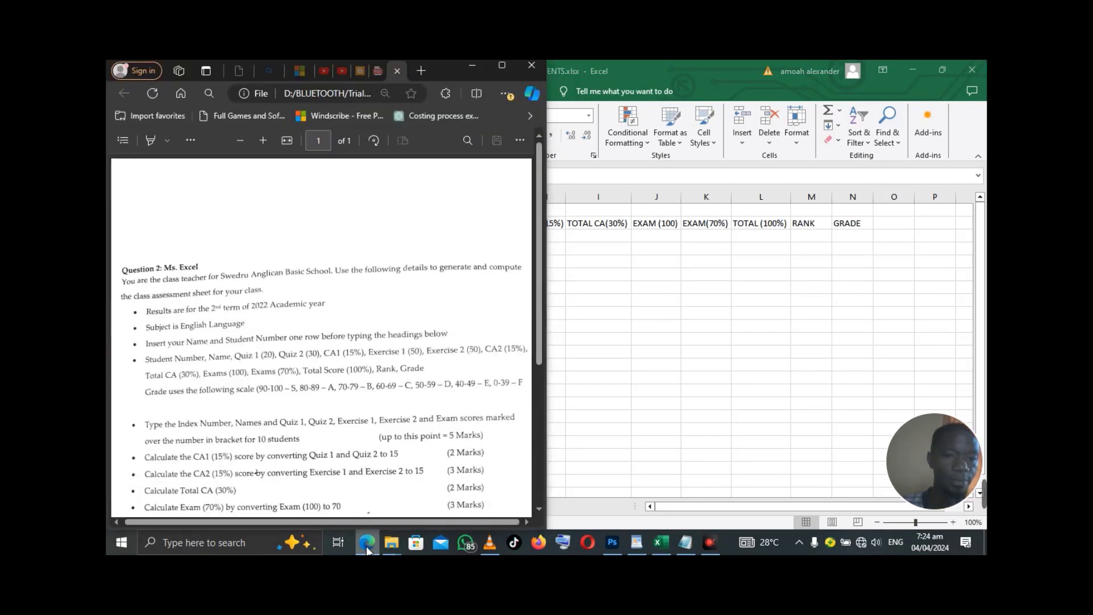
- Return to Excel and enter Quiz 2 scores 25, 26, 29, 22 and 26 in D3 to D7
click(368, 548)
text(25)
key(Return)
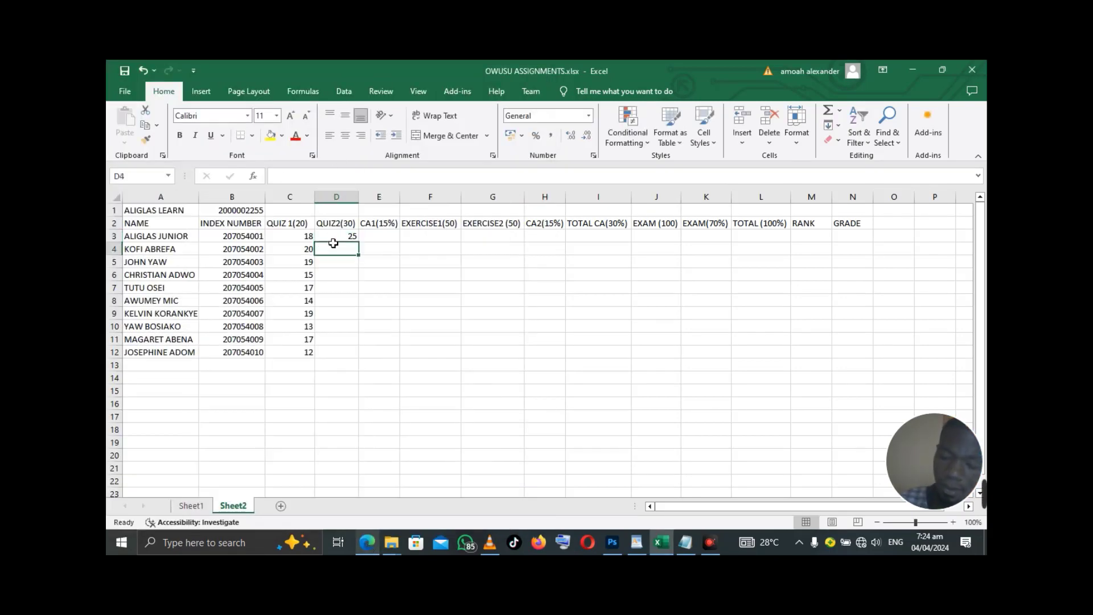
text(26)
key(Return)
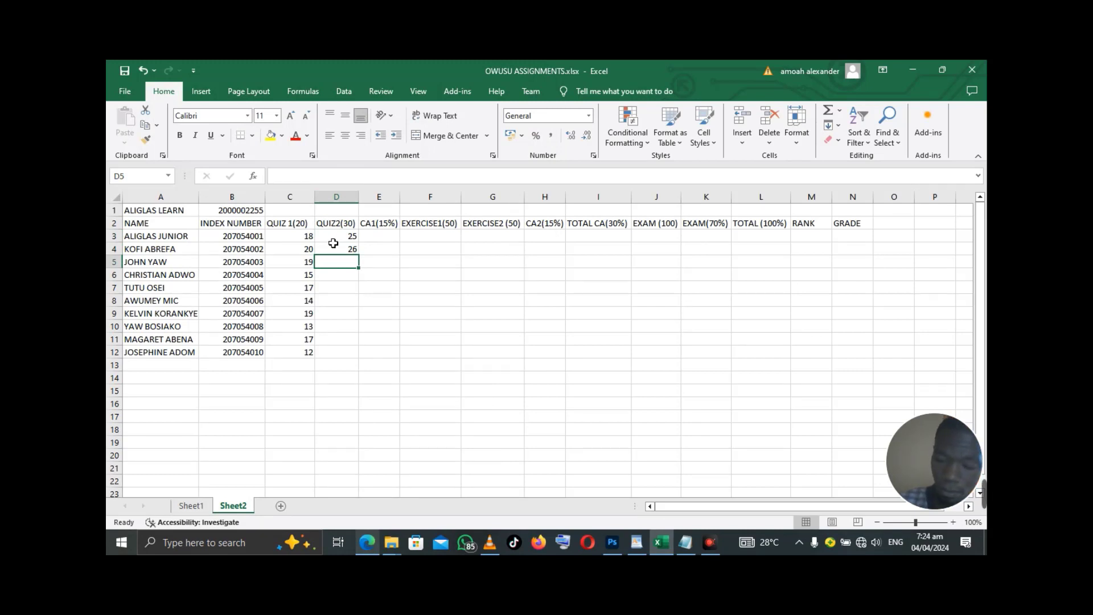
text(29)
key(Return)
text(22)
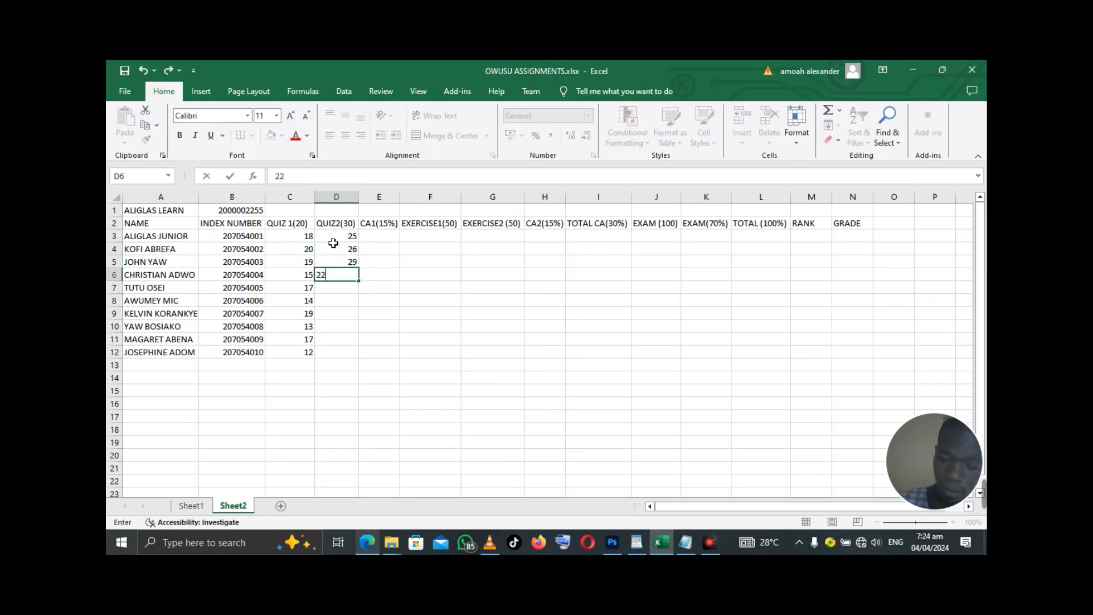
key(Return)
text(26)
key(Return)
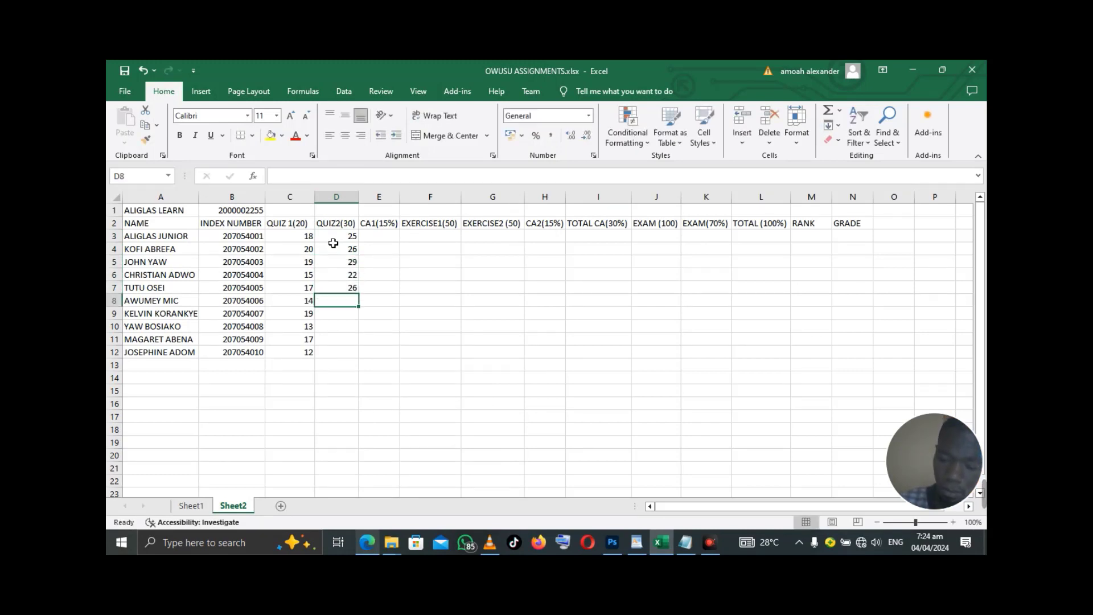
- Enter the remaining Quiz 2 scores 24, 28, 29, 22 and 27, correcting a mistaken 41
text(24)
key(Return)
text(28)
key(Return)
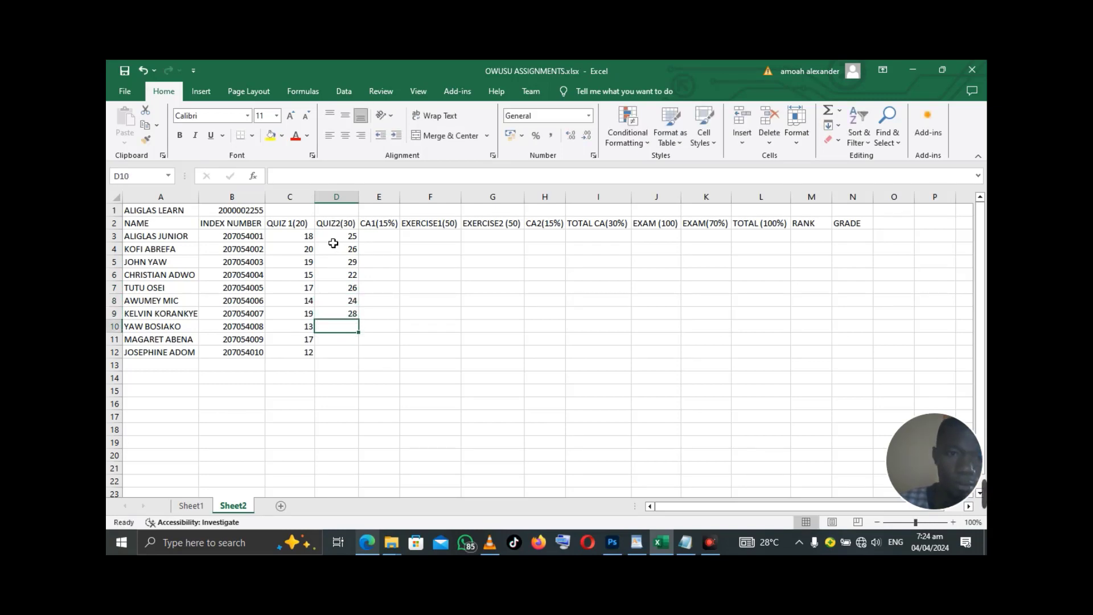
text(29)
key(Return)
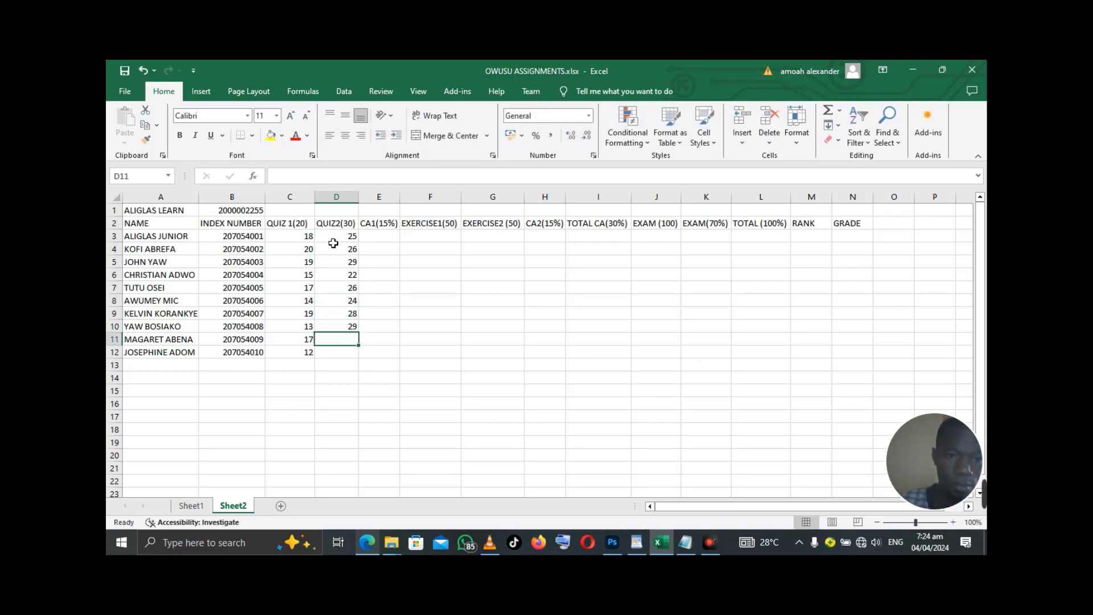
text(22)
key(Return)
text(41)
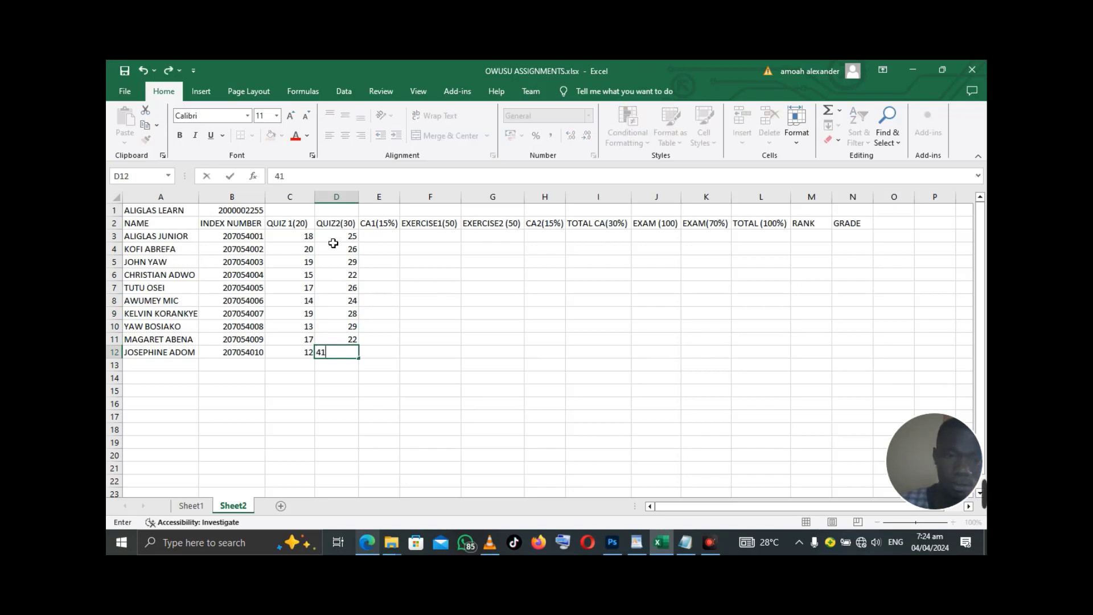
key(BackSpace)
key(BackSpace)
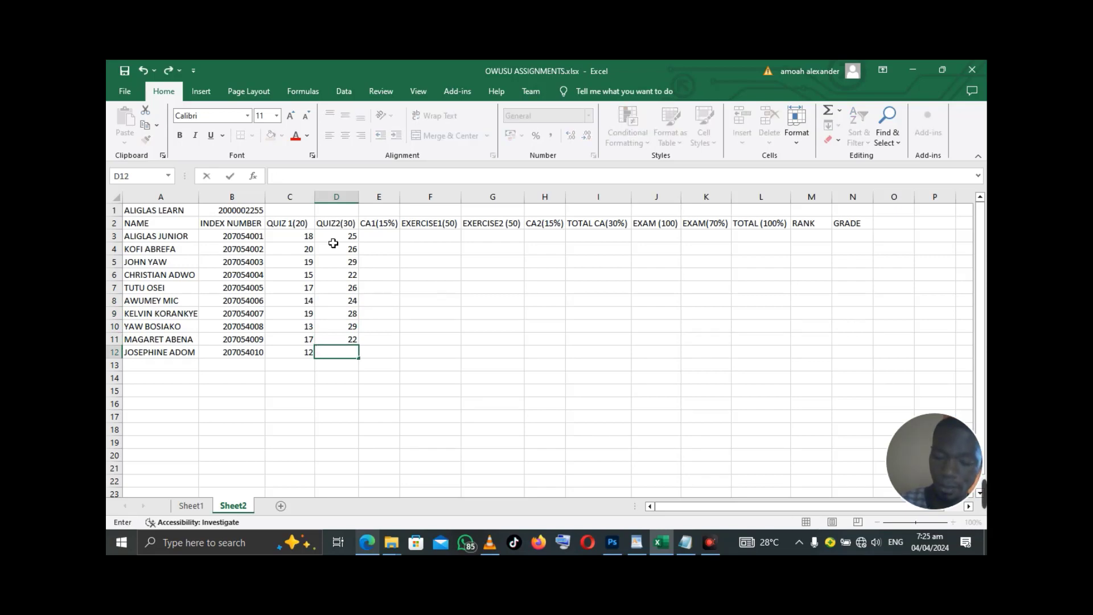
text(27)
click(392, 238)
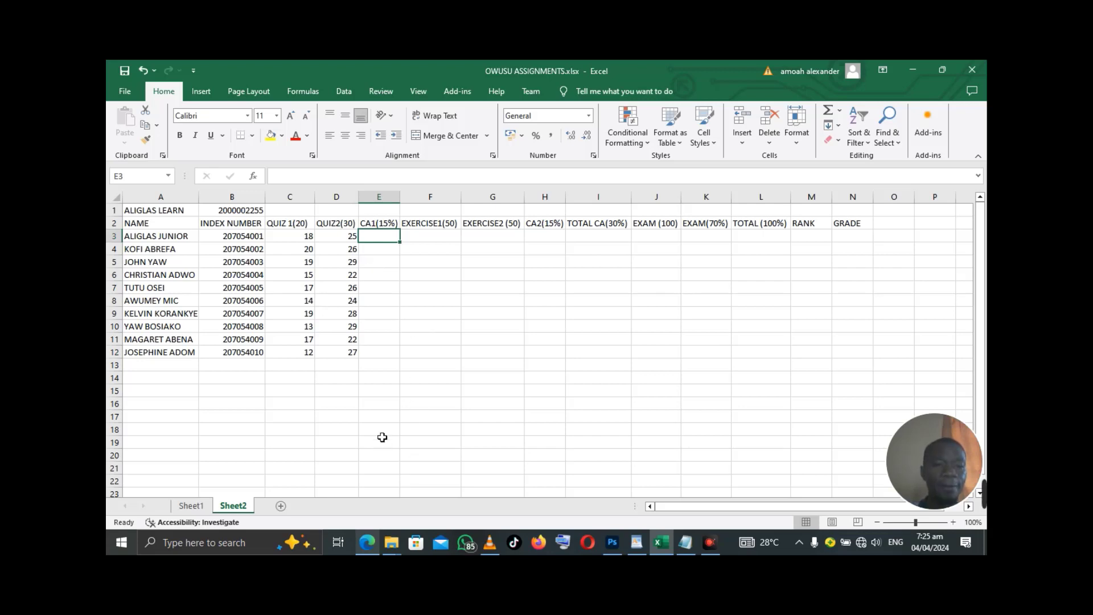
click(369, 543)
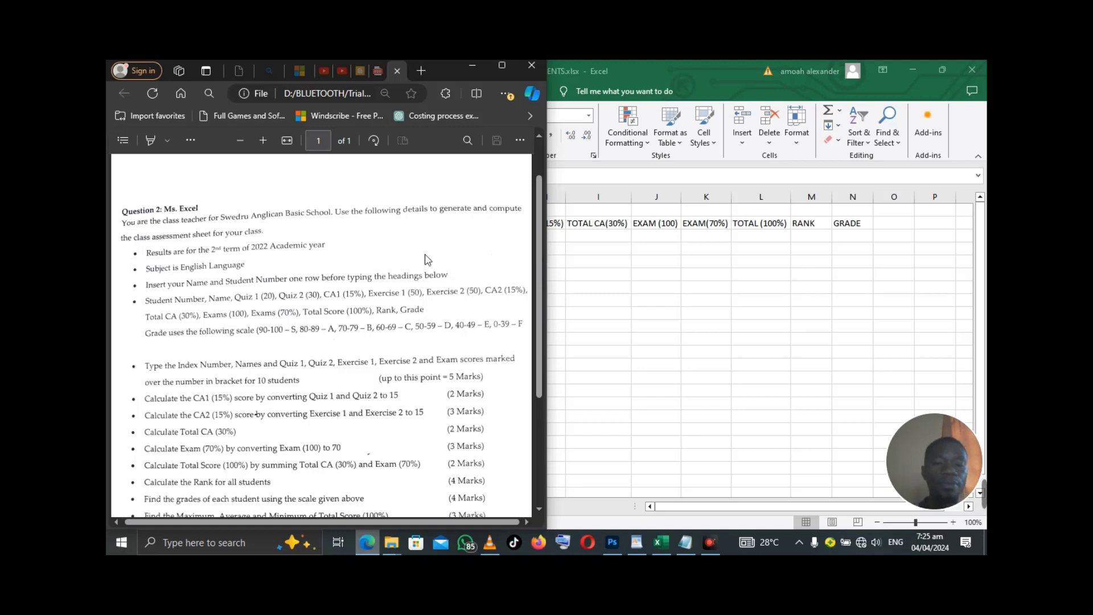
click(473, 66)
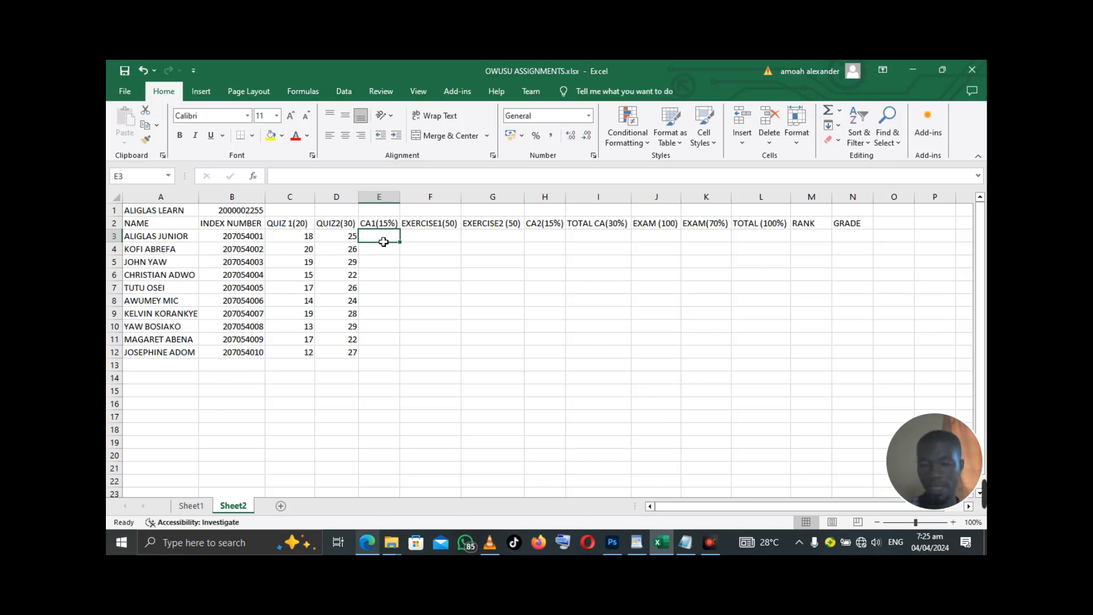
- Enter =SUM(C3:D3)*15% in E3 so the first student's CA1 shows 6.45
text(=)
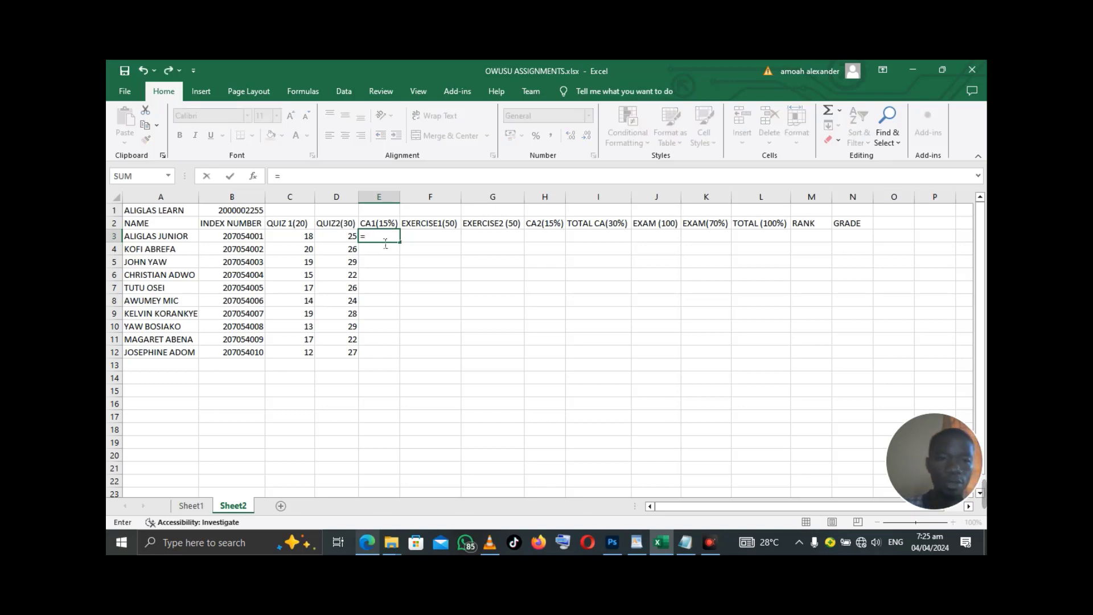
text(SU)
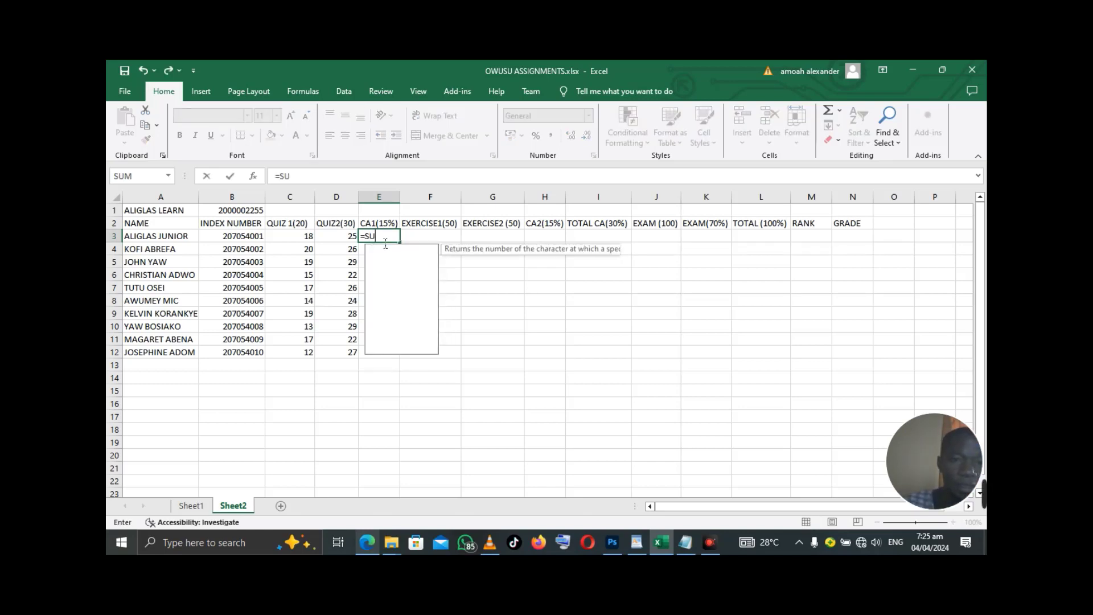
text(M()
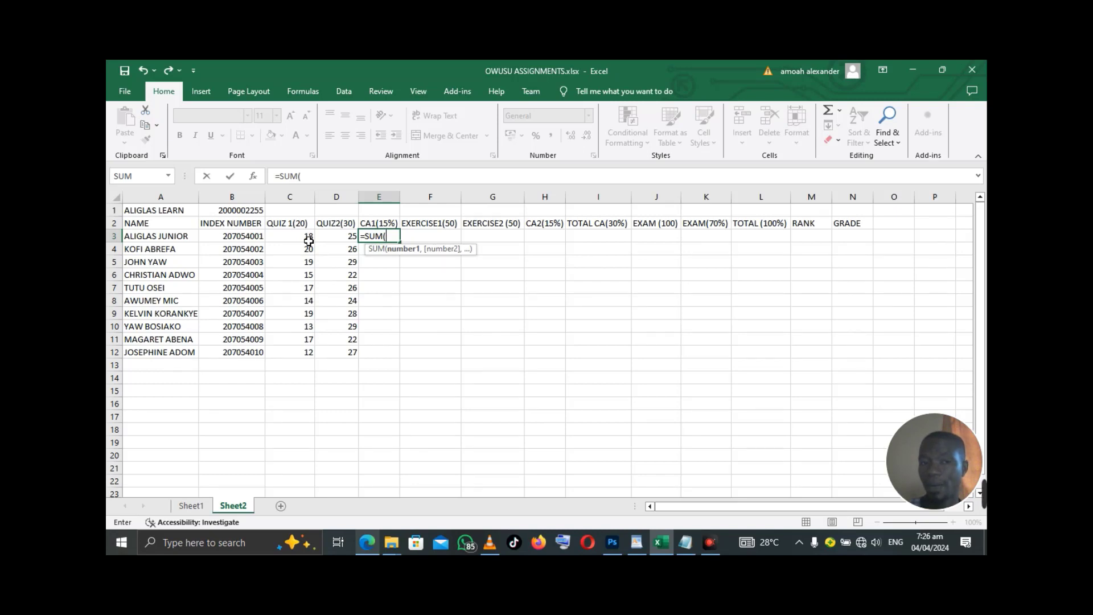
click(308, 241)
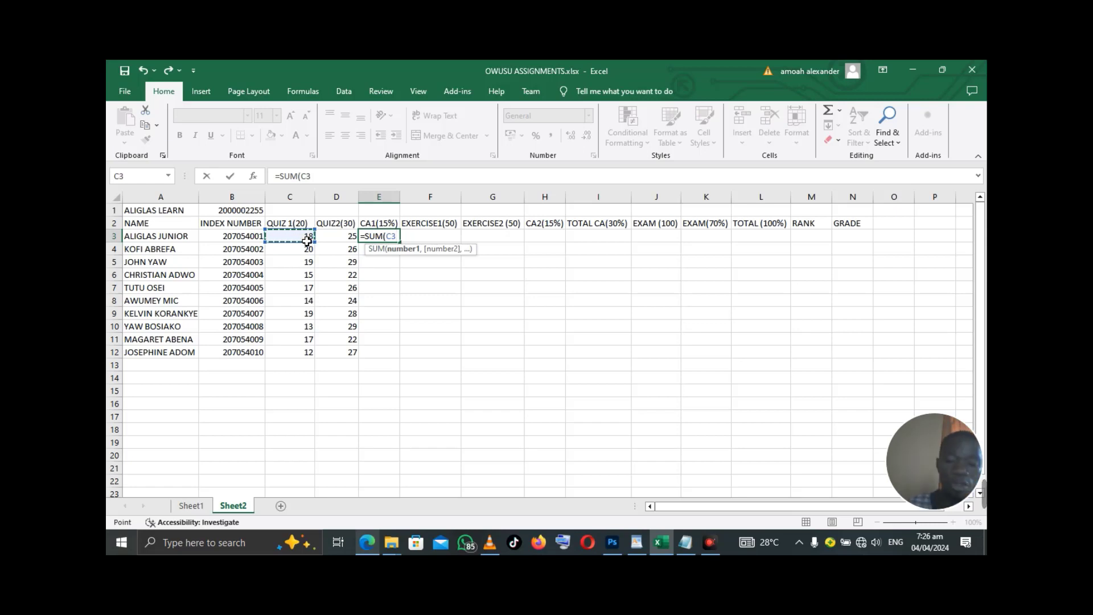
text(+)
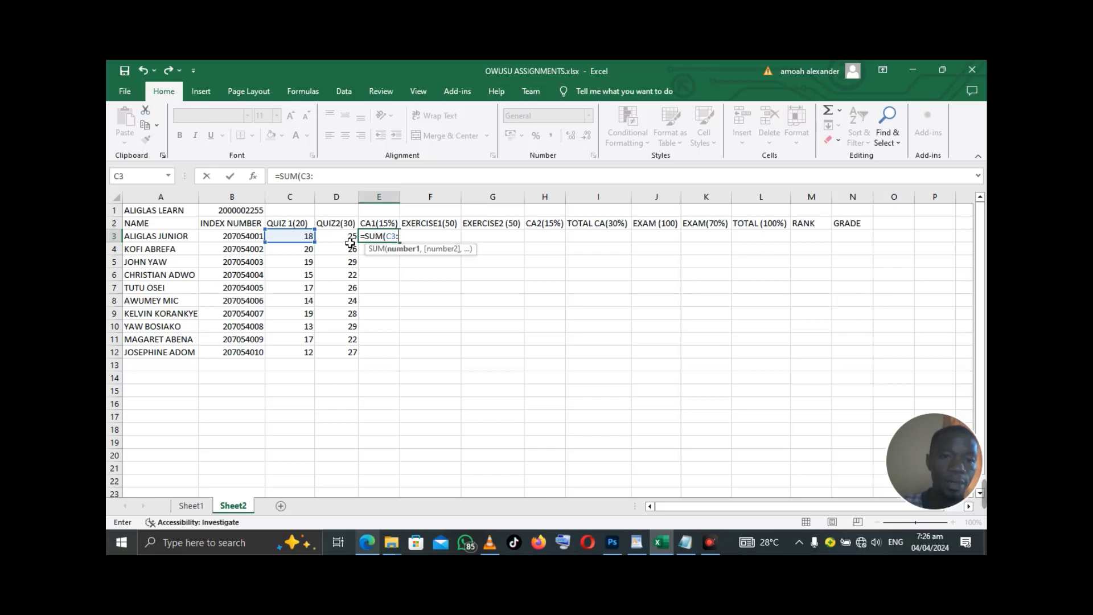
click(348, 238)
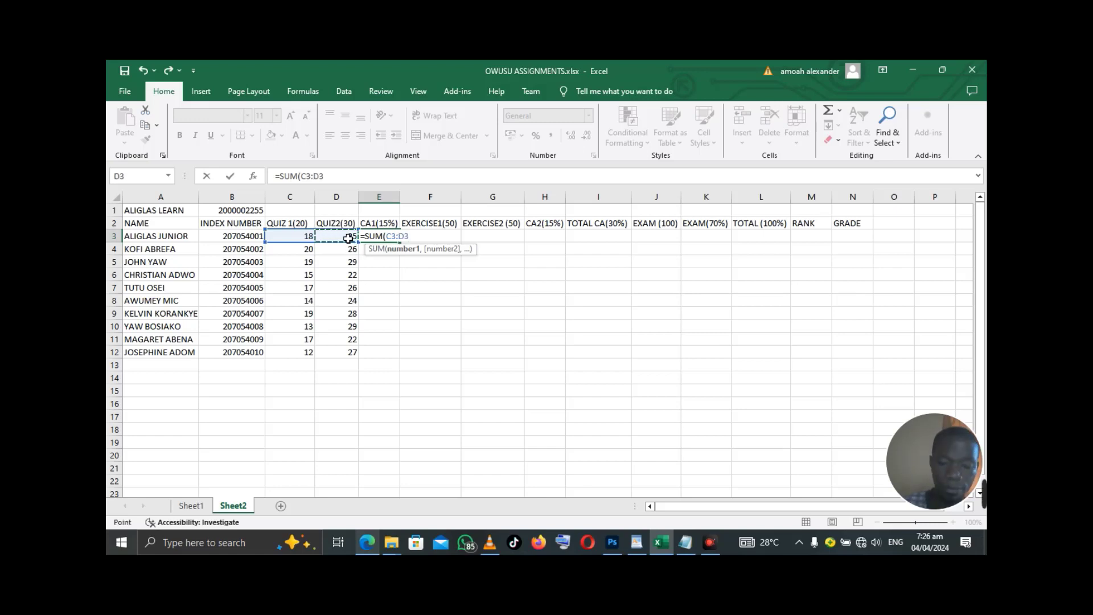
text()*)
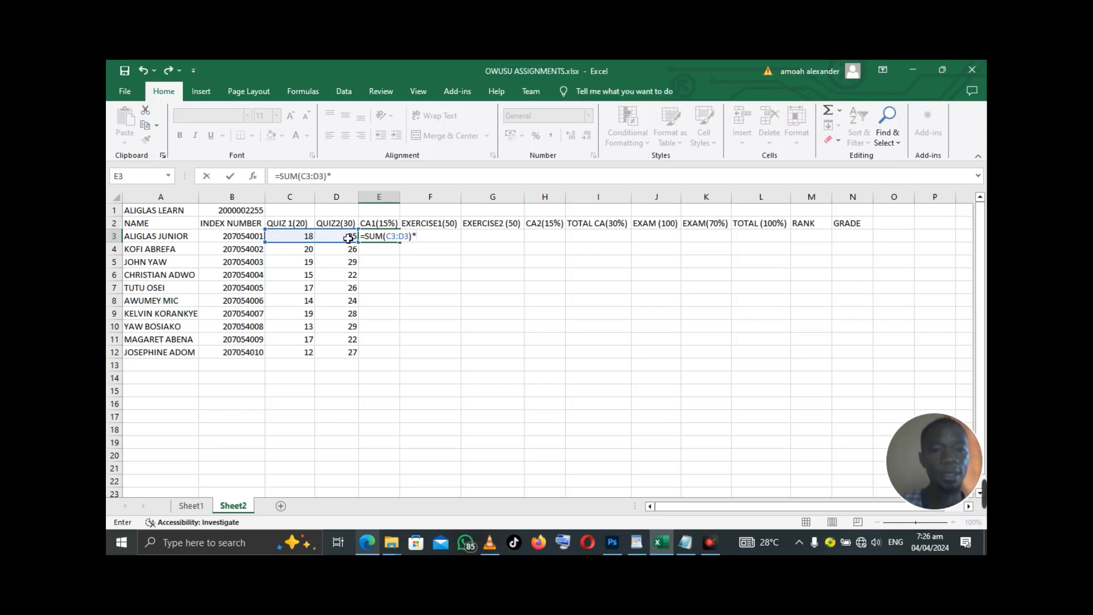
text(15)
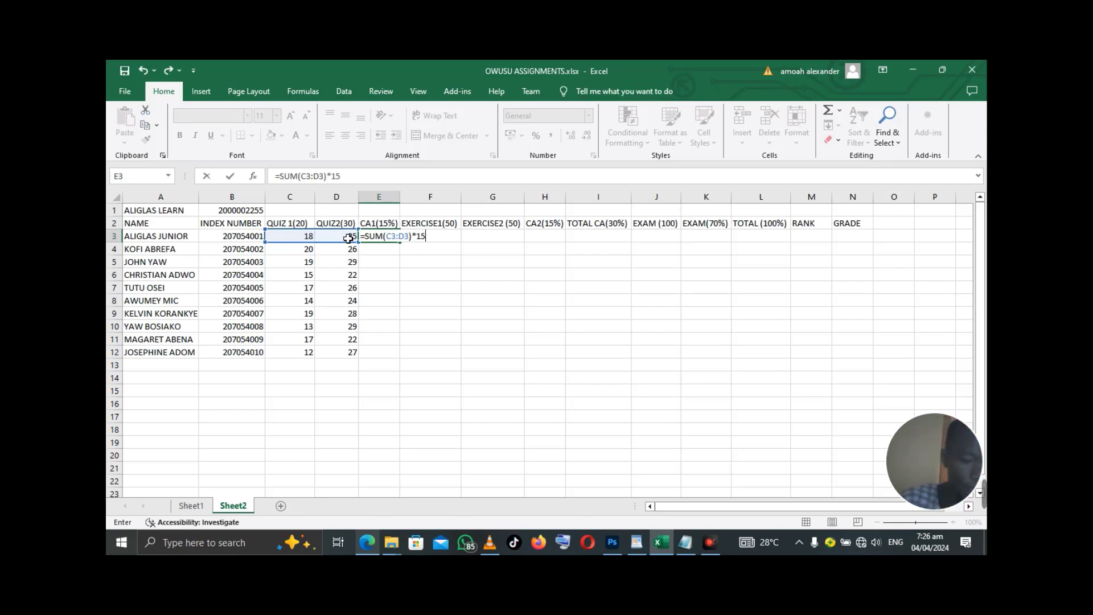
text(%)
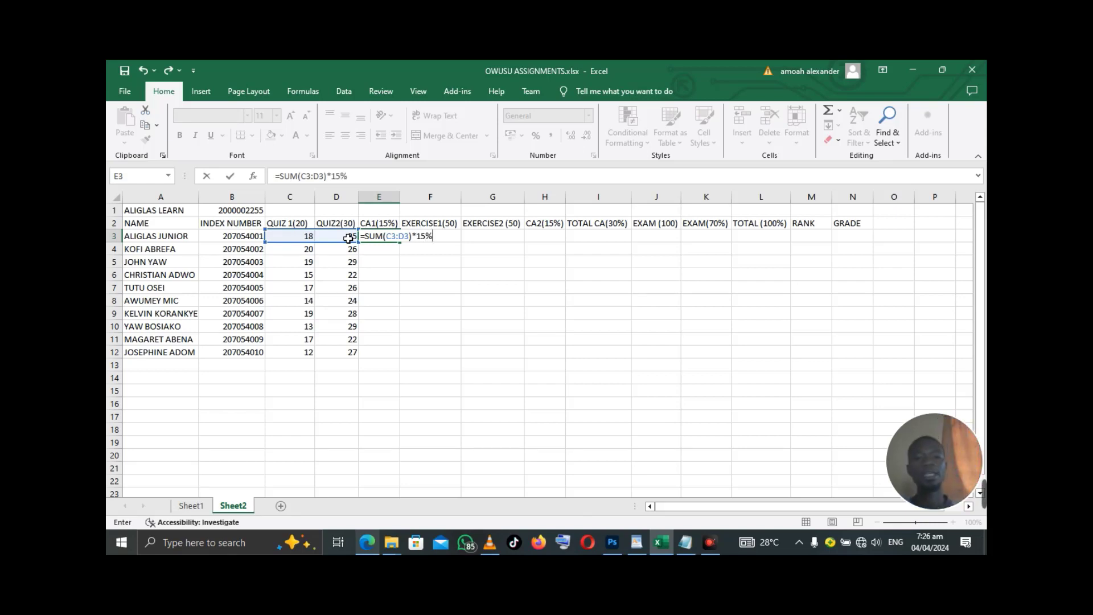
key(Return)
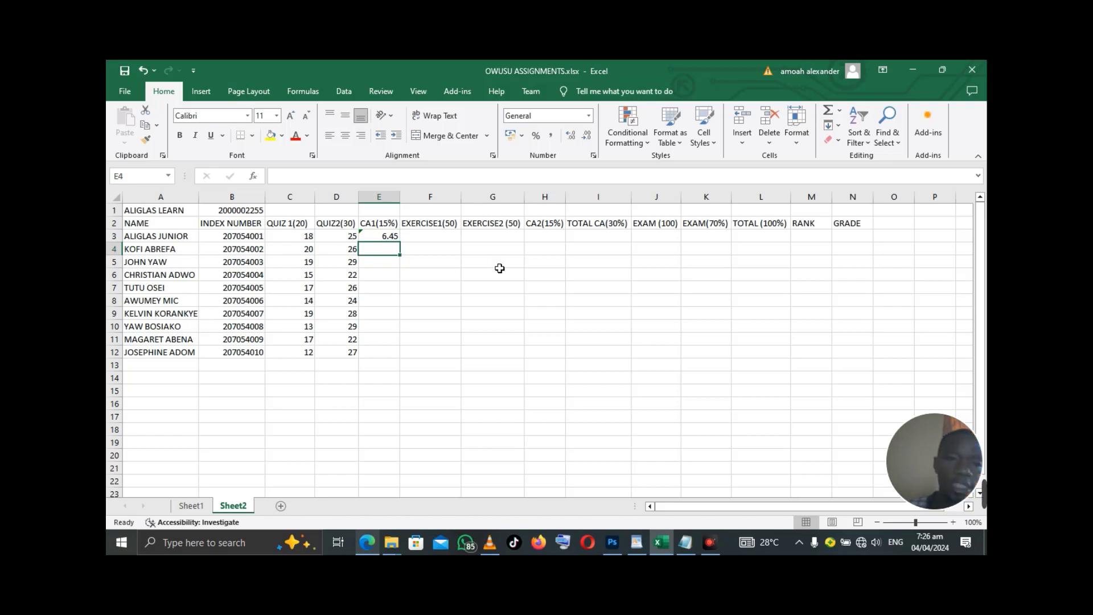
- Edit E3's formula to =(C3+D3)*15%, keeping the result 6.45
click(394, 236)
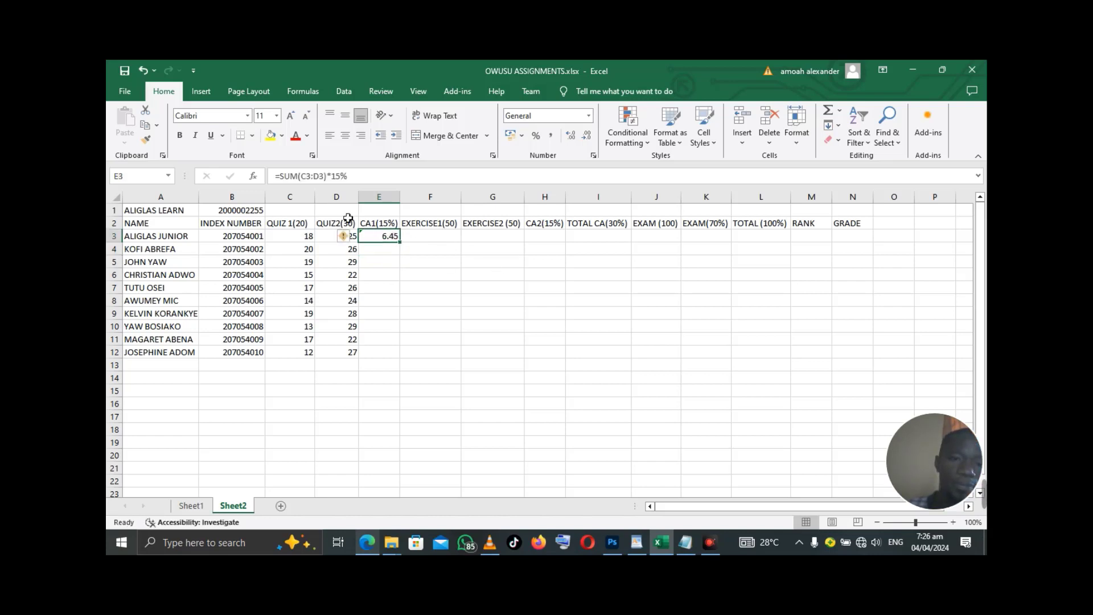
click(299, 176)
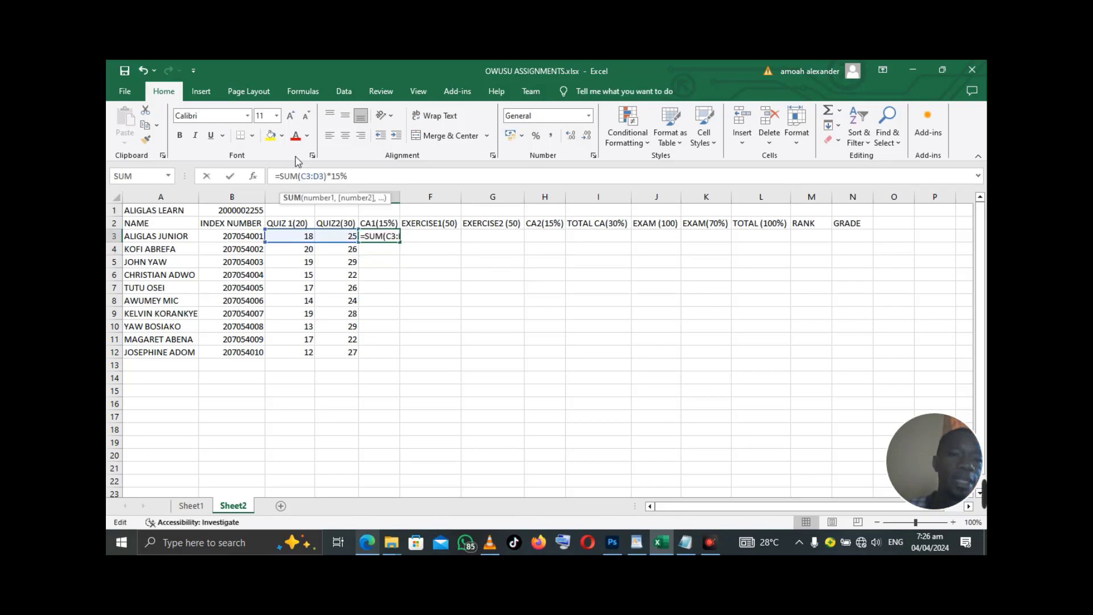
key(BackSpace)
key(BackSpace)
key(BackSpace)
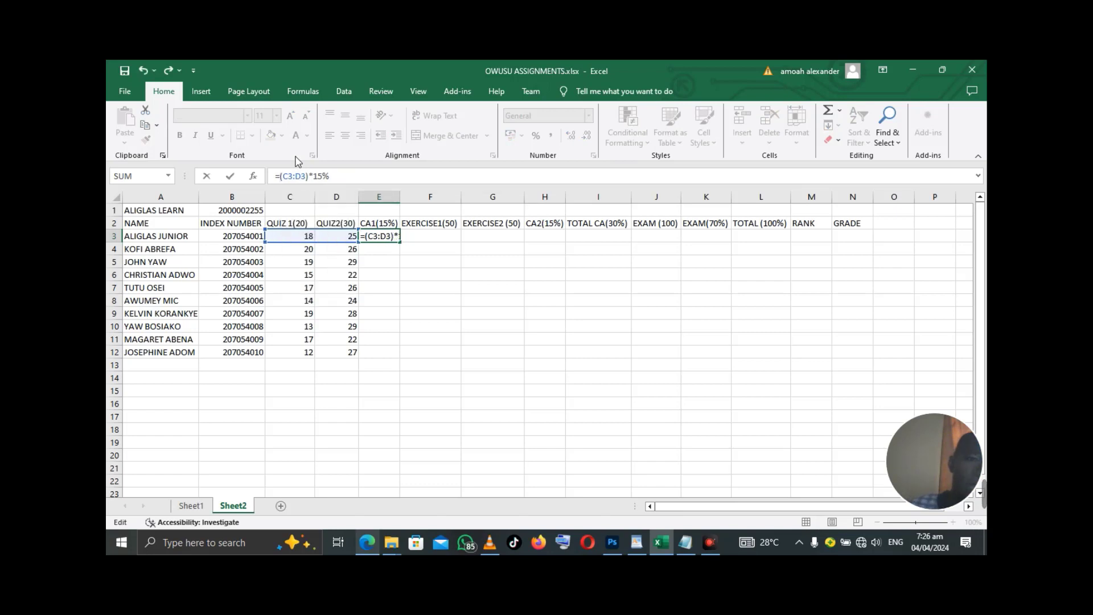
click(298, 177)
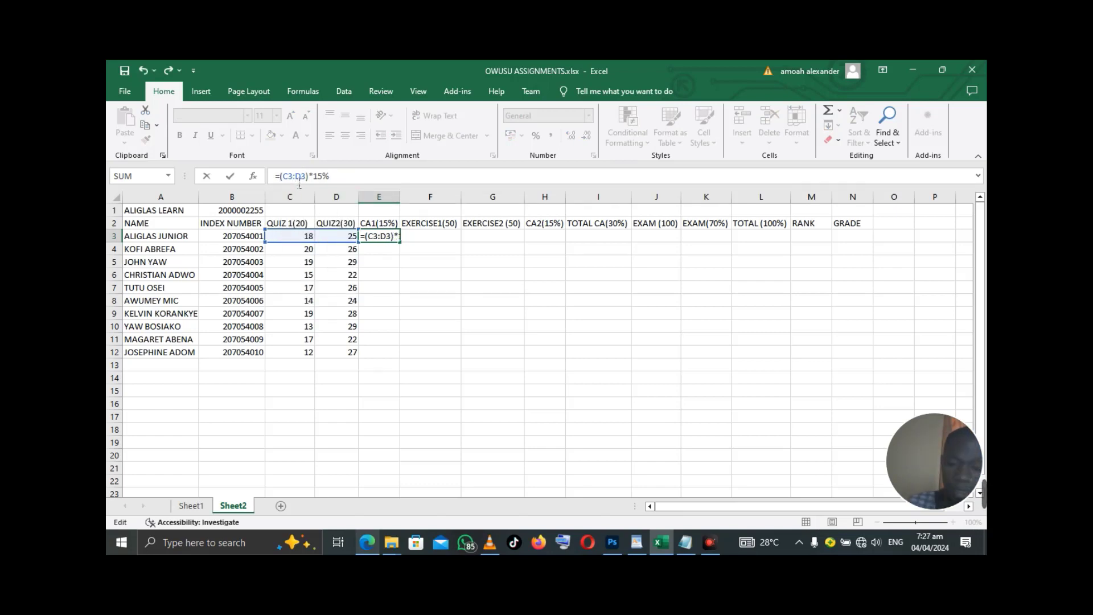
key(Delete)
text(+)
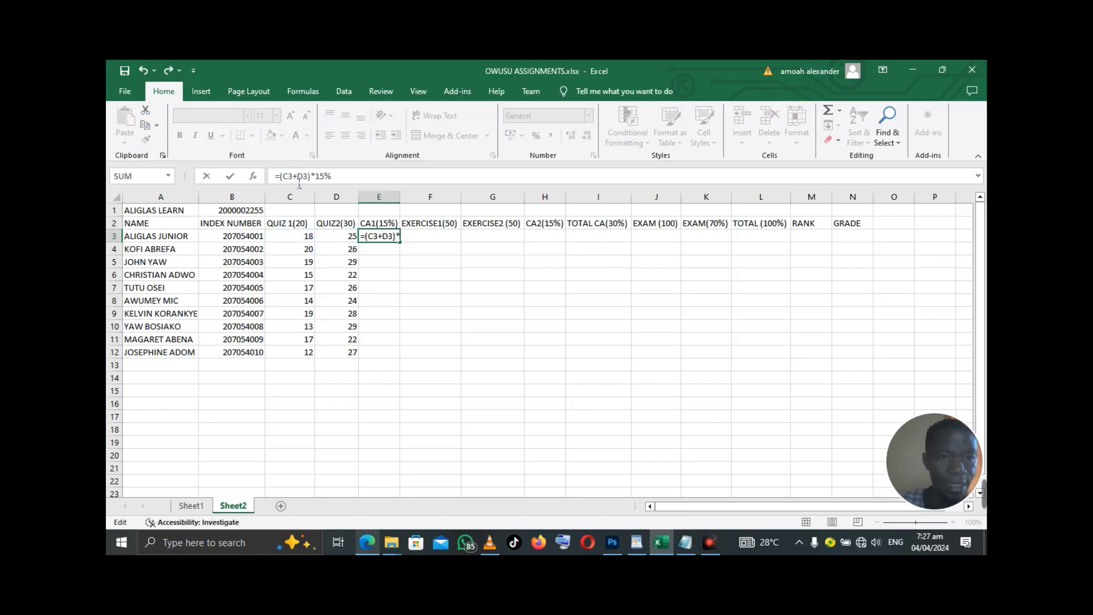
key(Return)
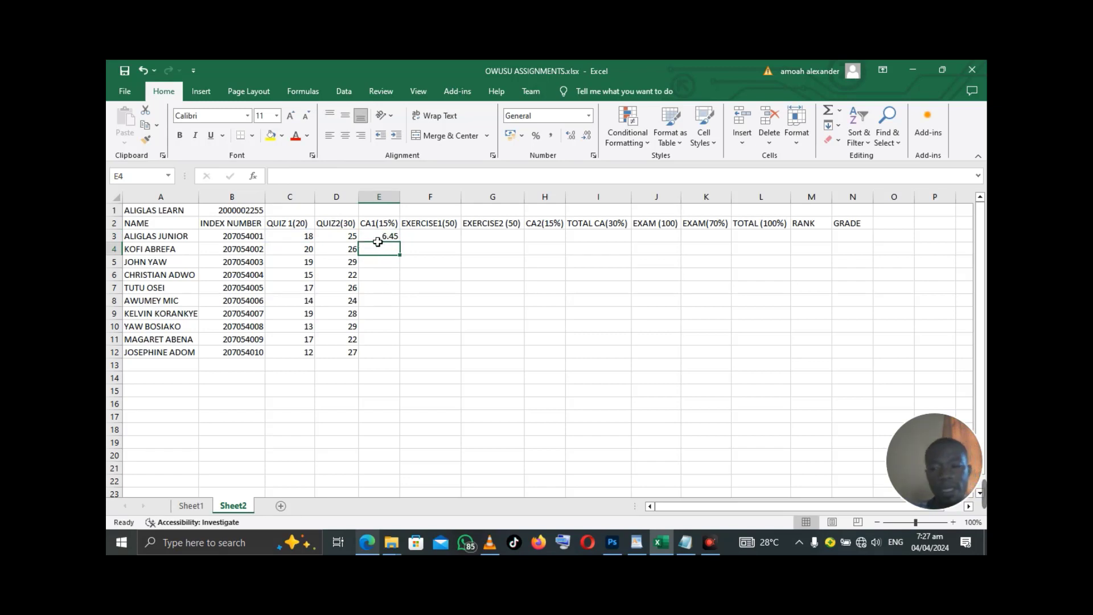
click(378, 238)
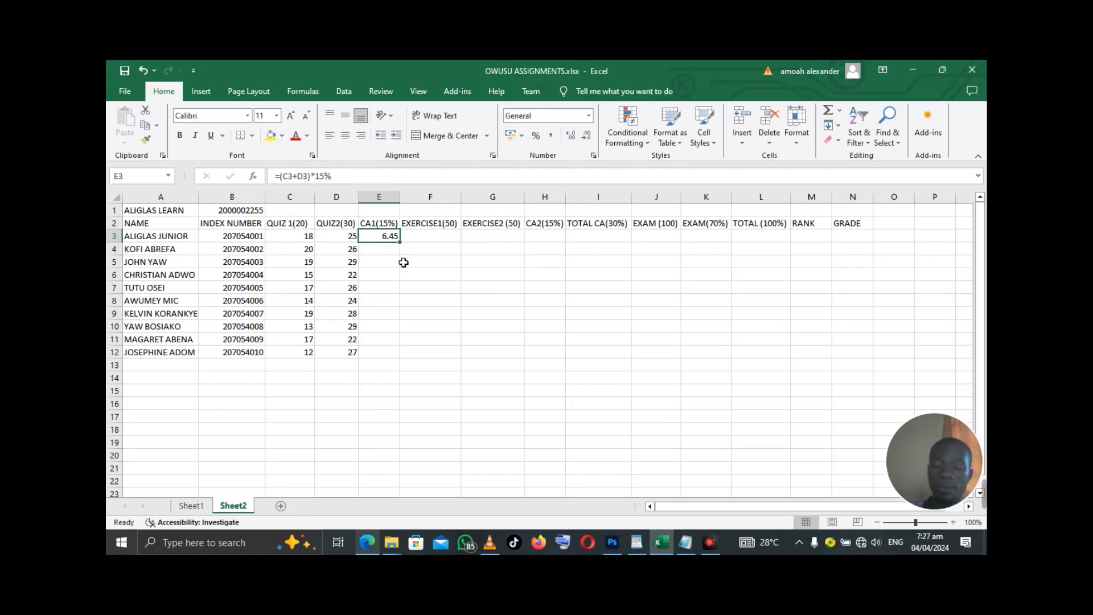
- Copy E3's CA1 formula down to E12 with the fill handle for all ten students
key(Return)
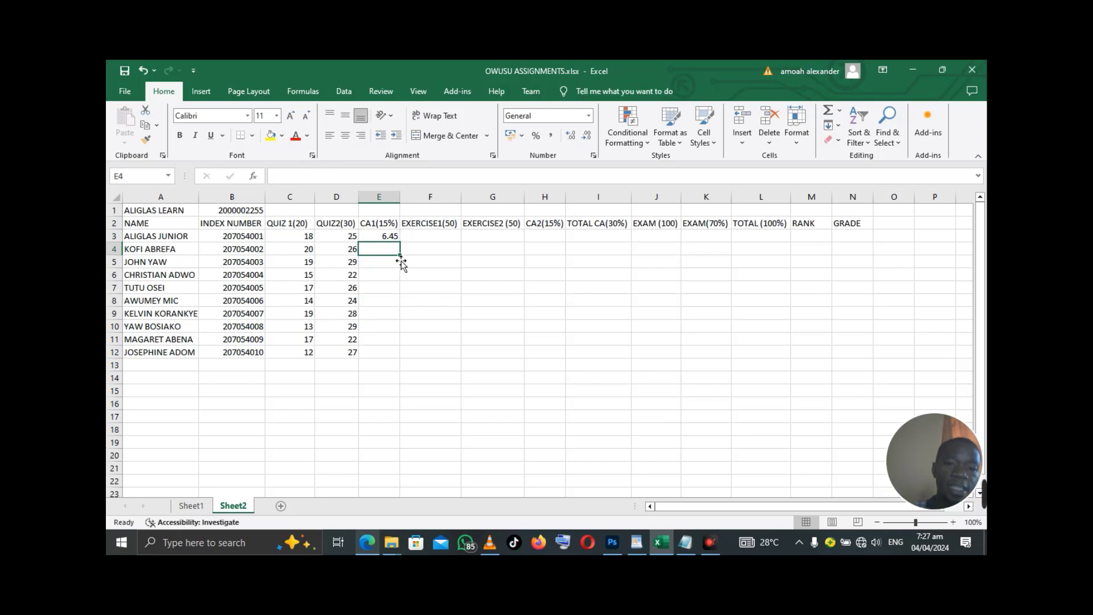
click(391, 238)
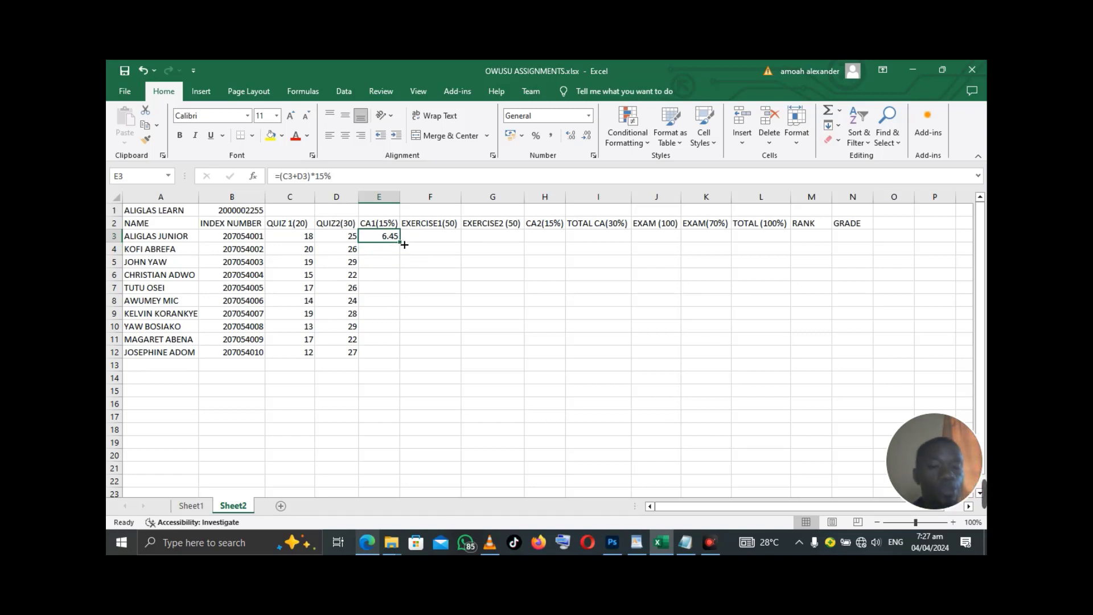
double_click(401, 242)
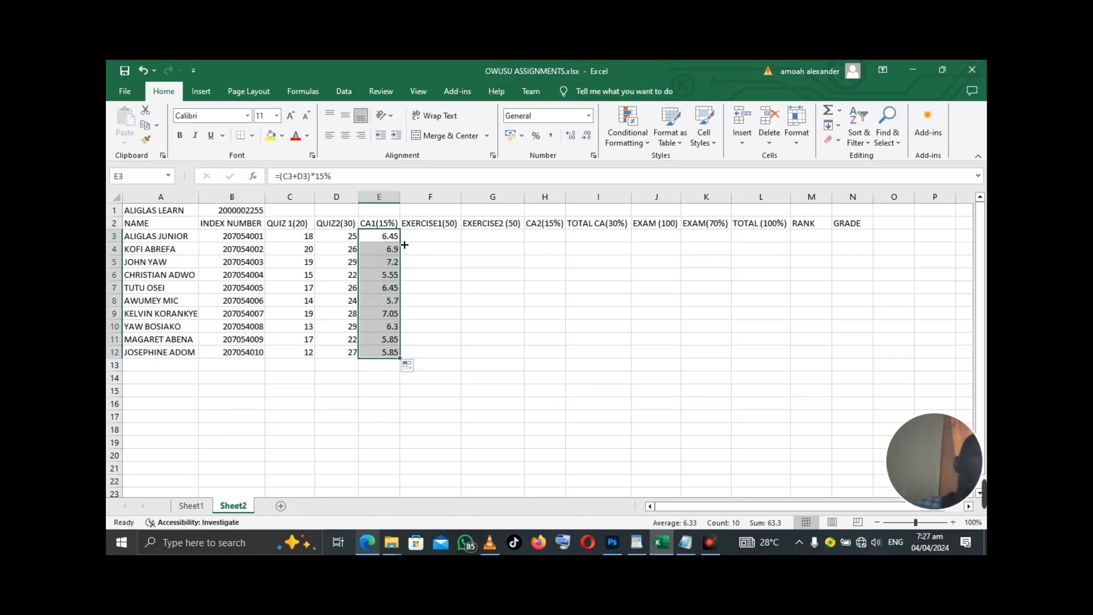
click(437, 235)
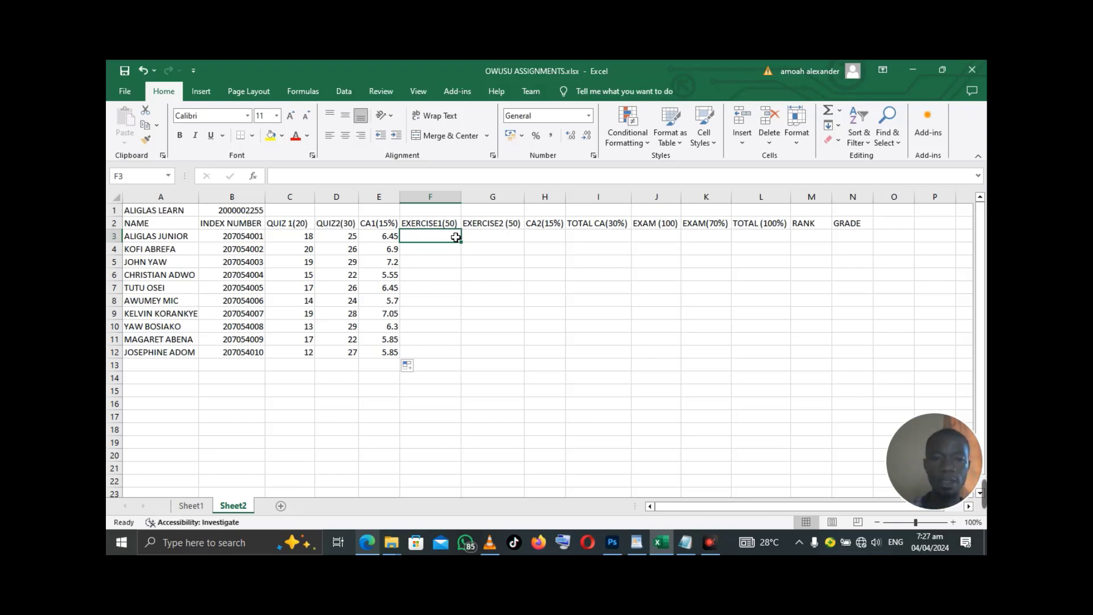
- Enter Exercise 1 scores 45, 42, 49, 39 and 42 in F3 to F7
double_click(455, 237)
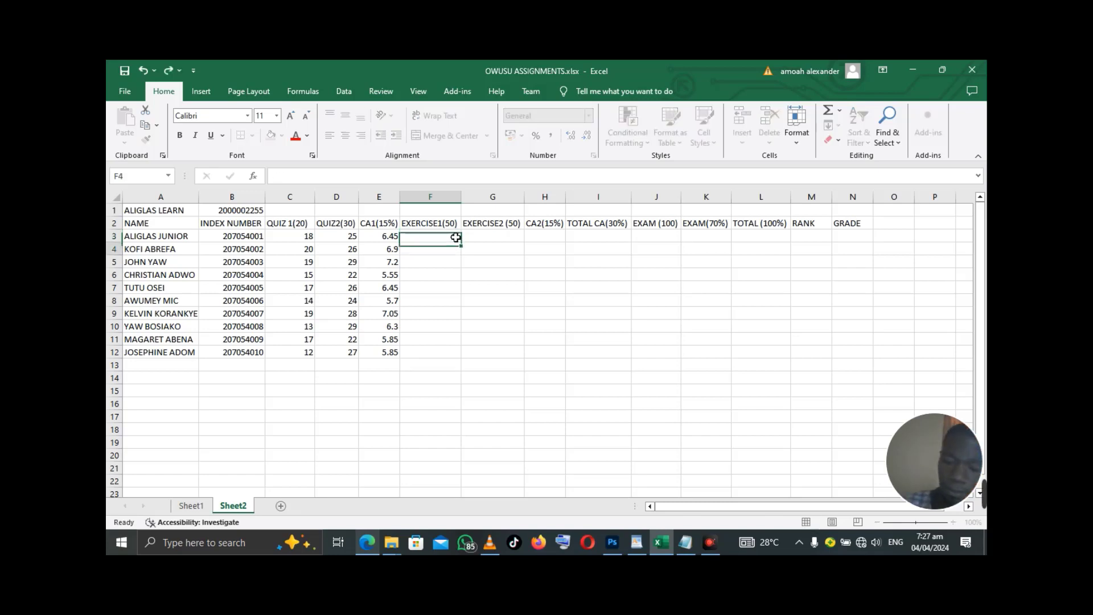
key(Return)
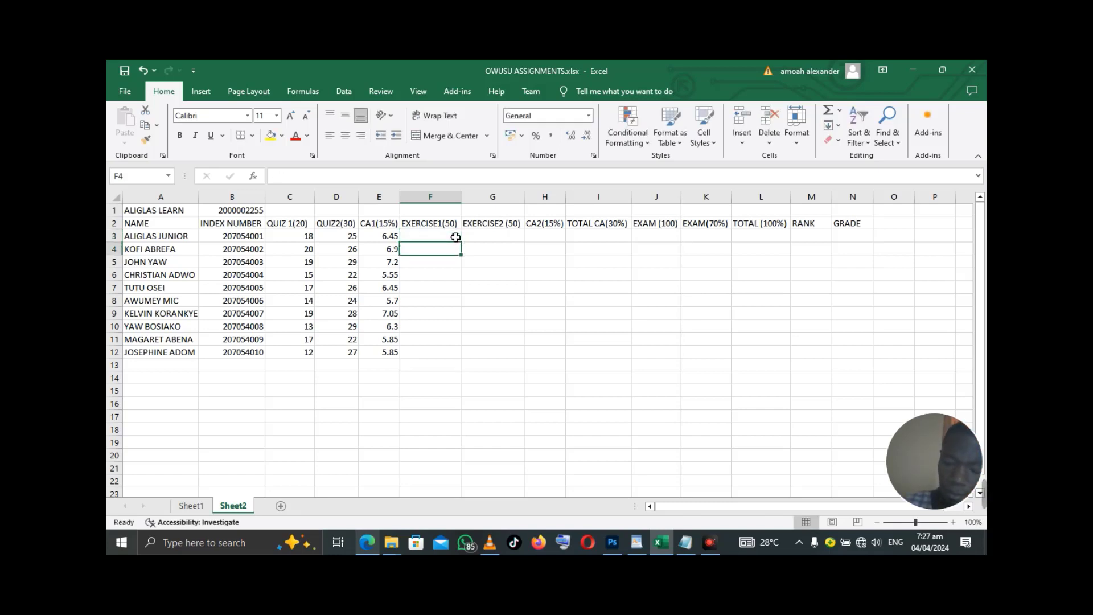
text(42)
key(Return)
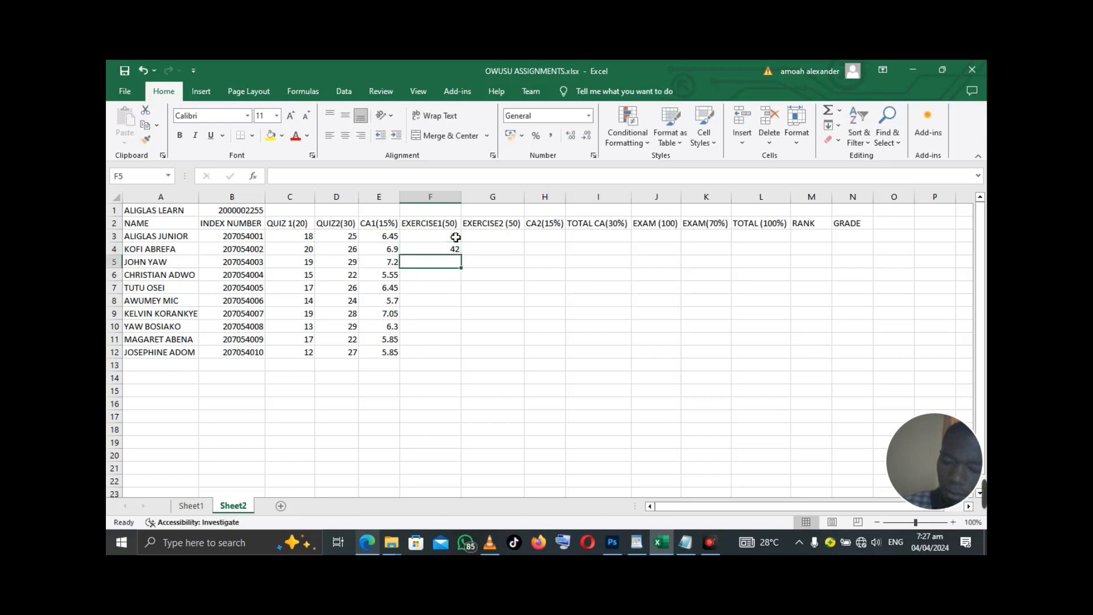
text(49)
key(Return)
text(39)
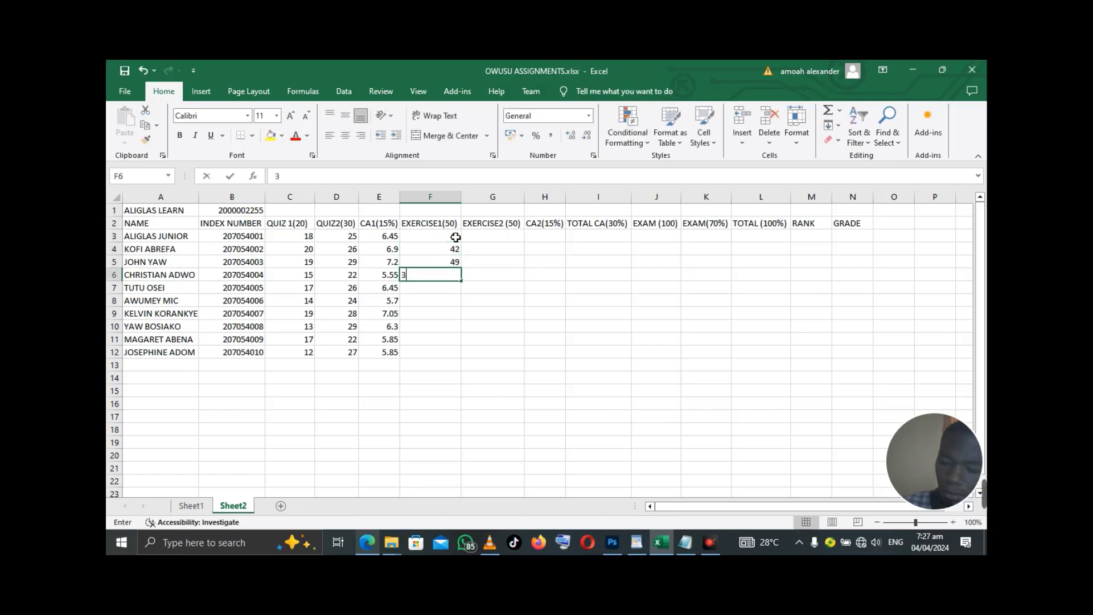
key(ctrl+Return)
key(Return)
text(42)
key(Return)
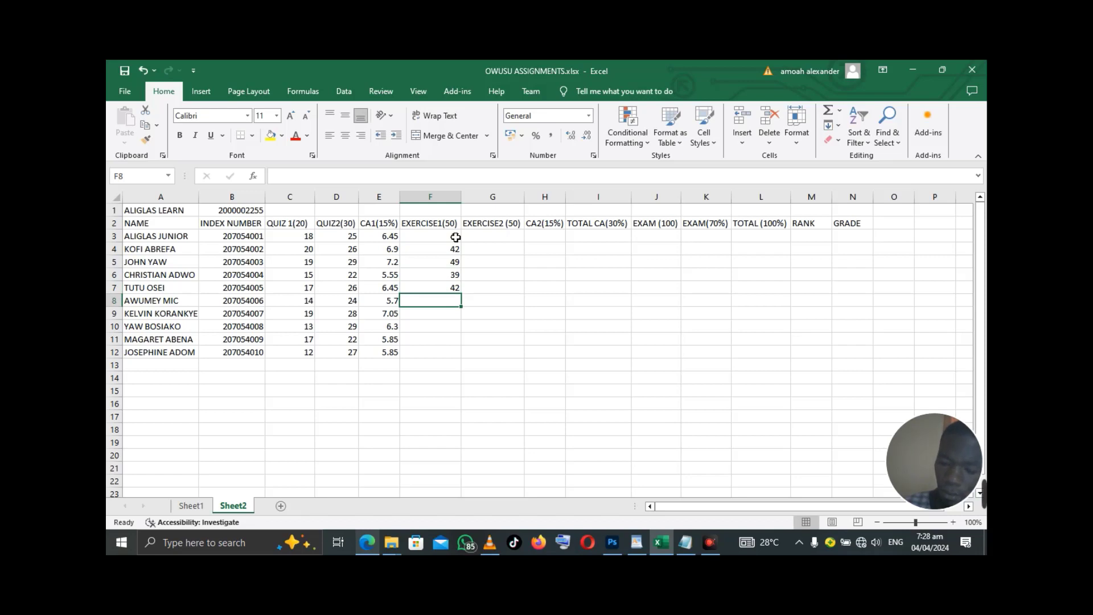
- Enter the remaining Exercise 1 scores 38, 42, 49, 43 and 48, replacing a mistaken 50
text(38)
key(Return)
text(42)
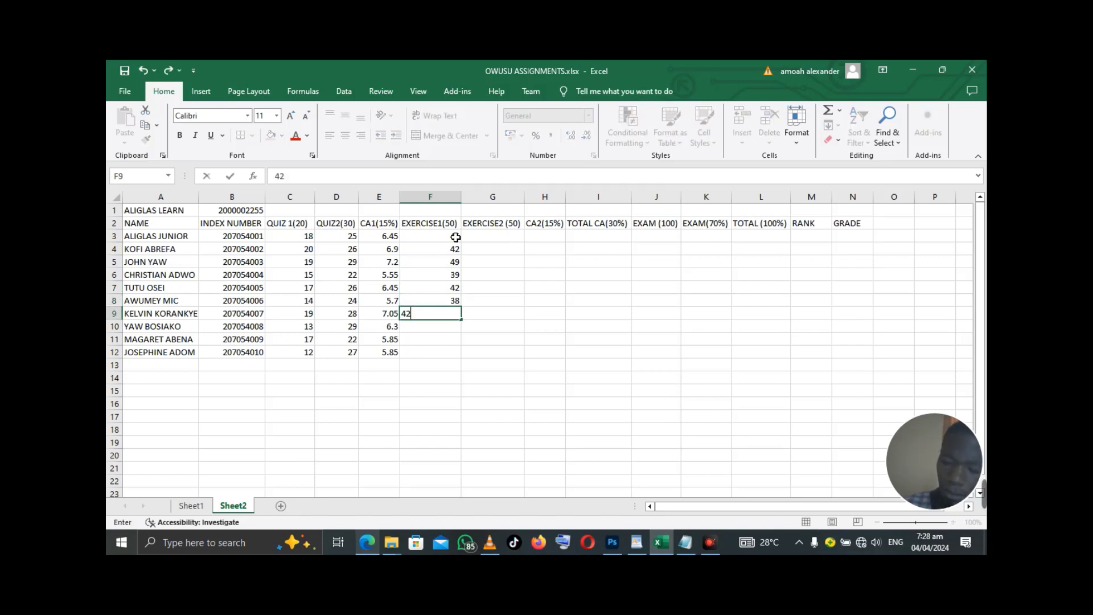
key(Return)
text(49)
key(Return)
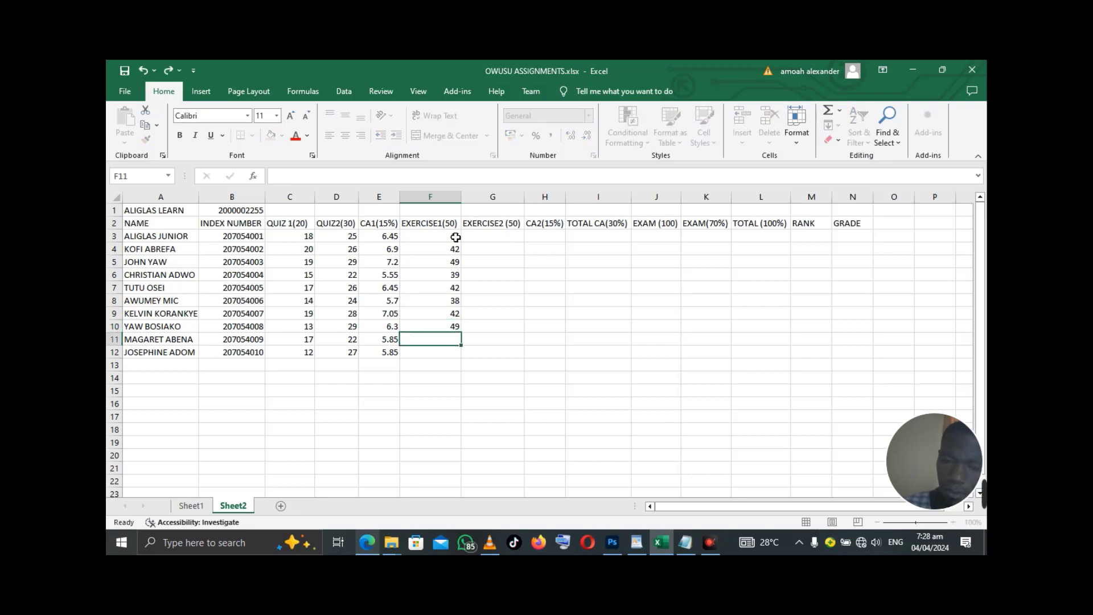
text(50)
key(BackSpace)
key(BackSpace)
text(43)
key(Return)
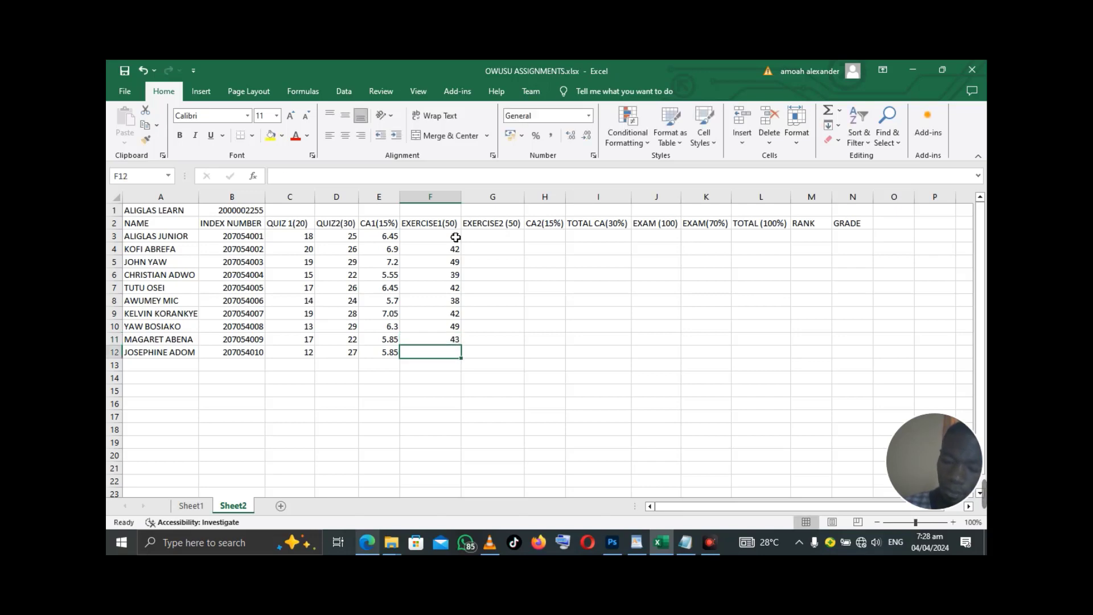
text(48)
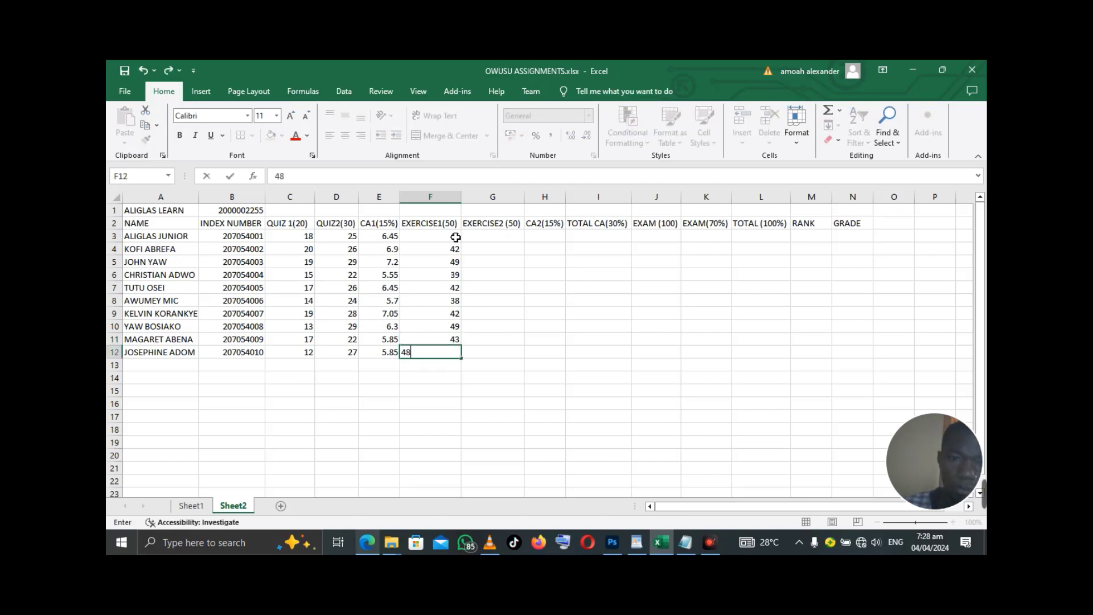
key(Return)
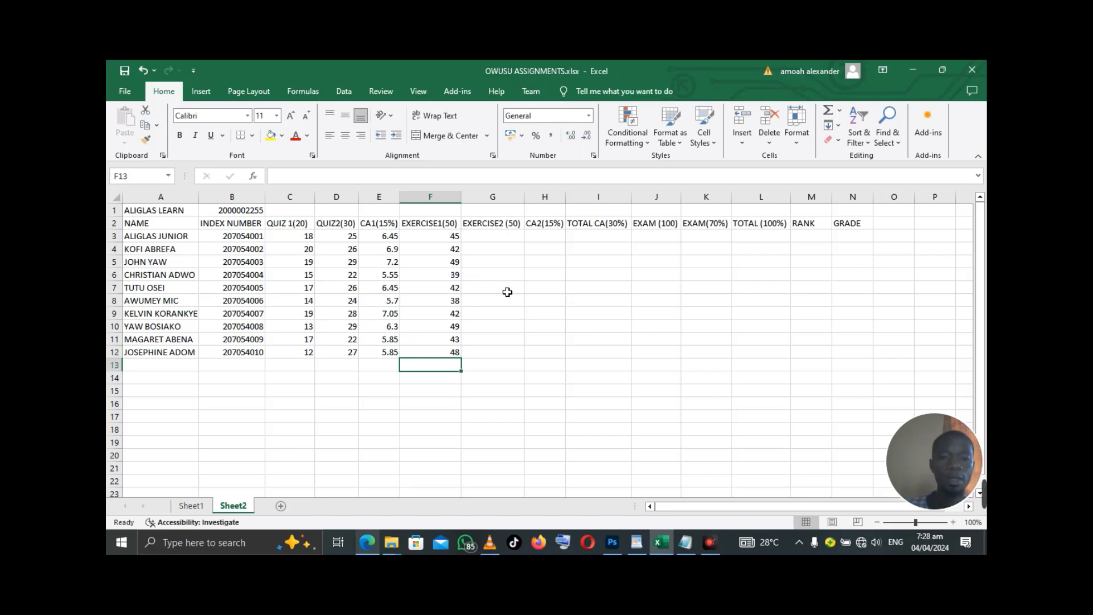
click(494, 239)
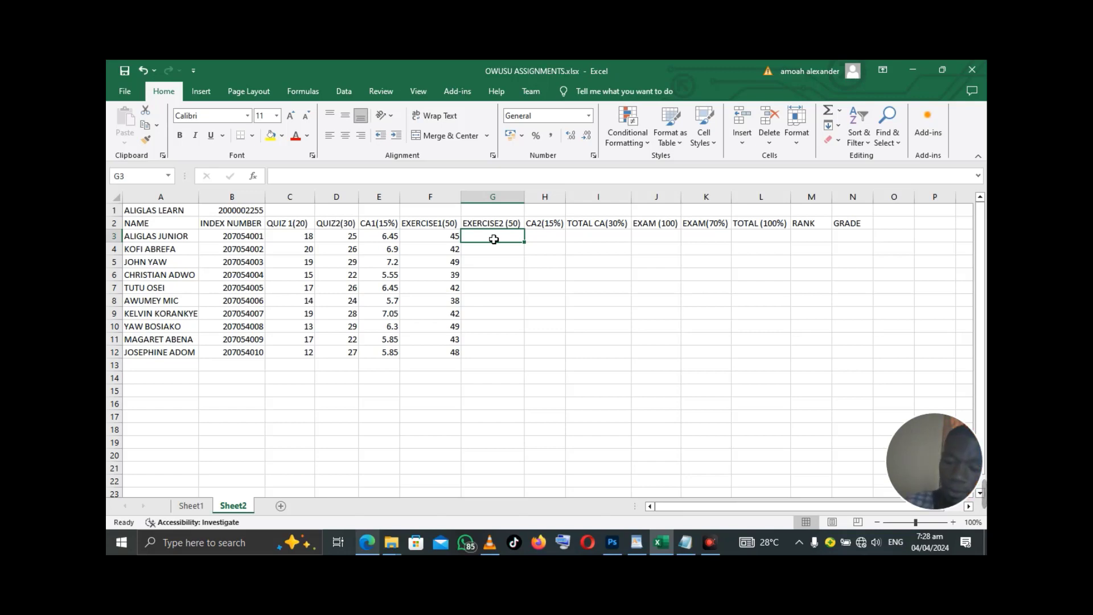
- Enter Exercise 2 scores 39, 45, 42, 46 and 41 in G3 to G7
text(39)
key(Return)
text(45)
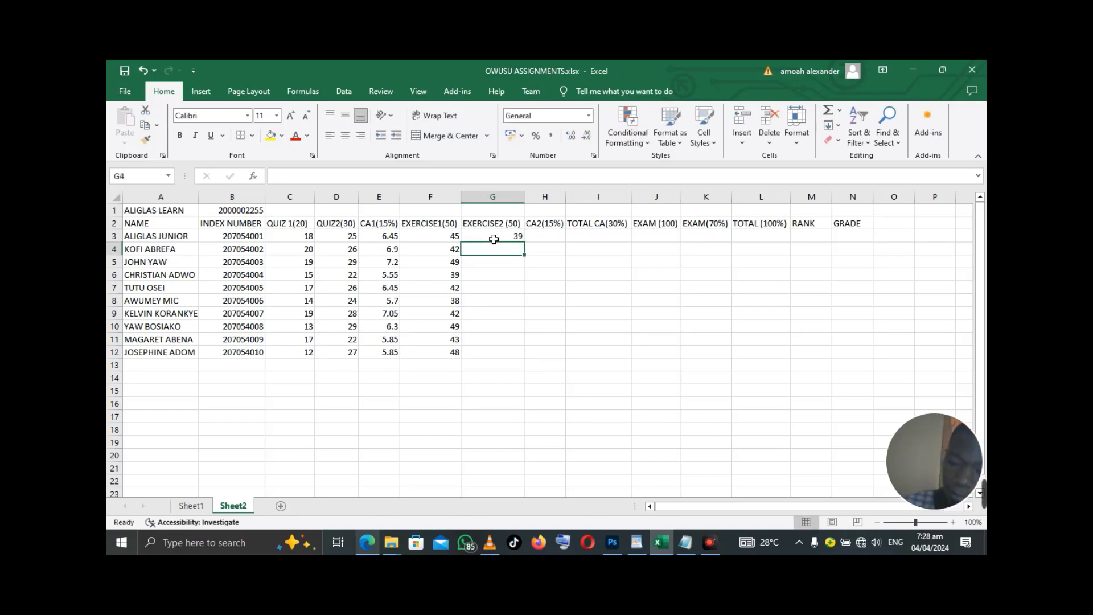
key(Return)
text(42)
key(Return)
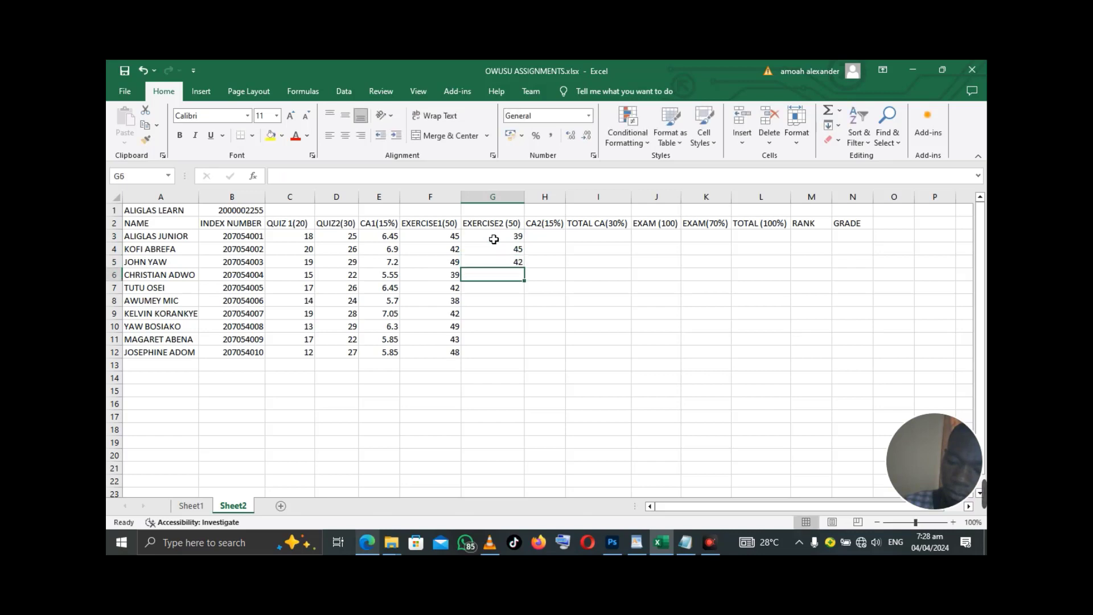
text(46)
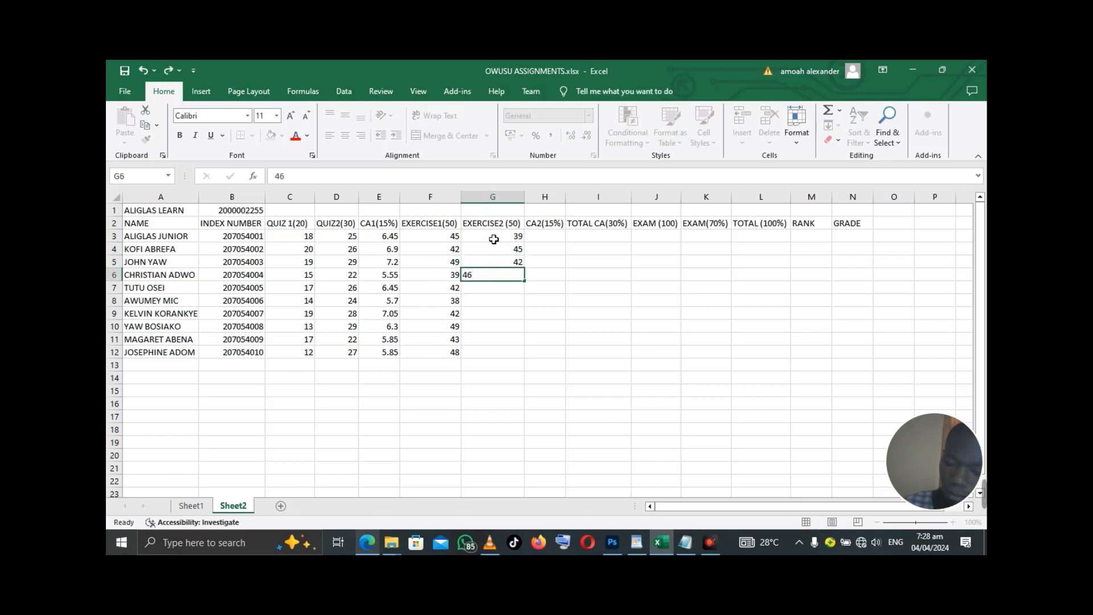
key(Return)
text(41)
key(Return)
- Enter the remaining Exercise 2 scores 48, 47, 42, 46 and 39 in G8 to G12
text(48)
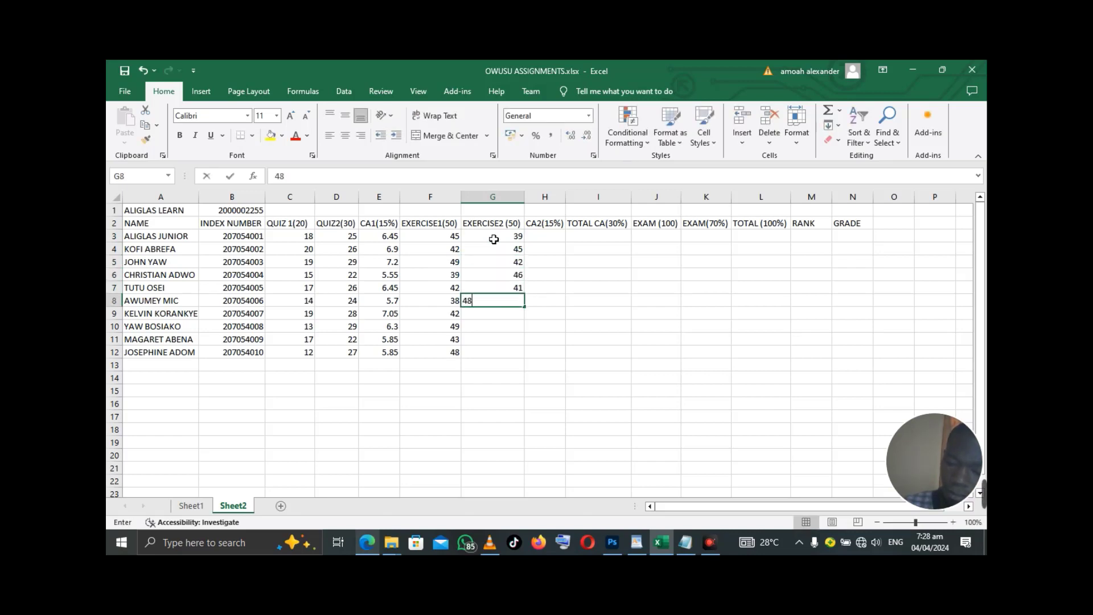
key(Return)
text(47)
key(Return)
text(42)
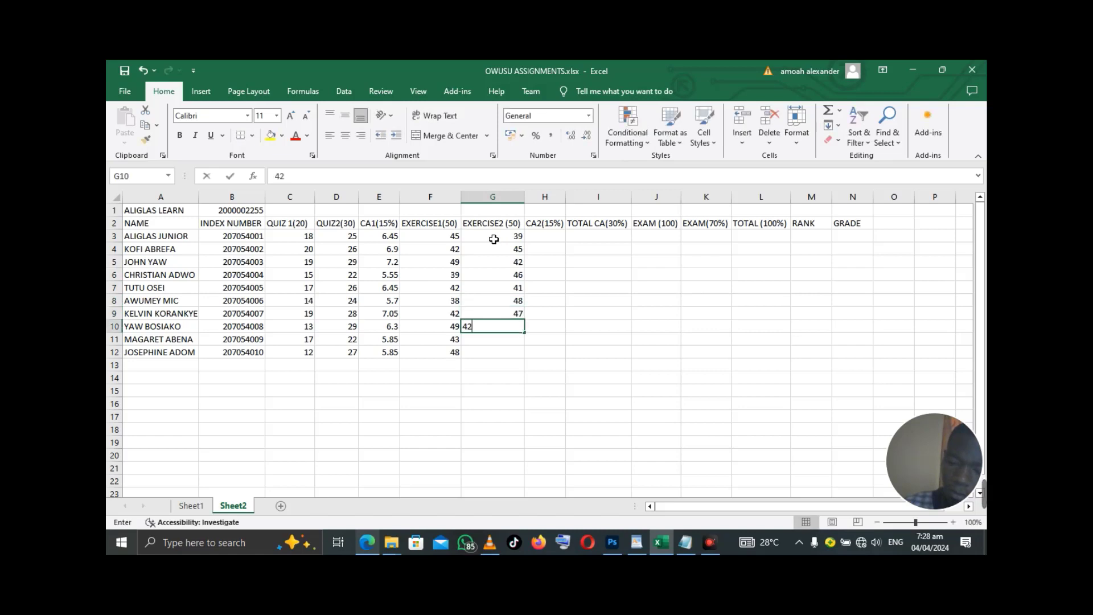
key(Return)
text(46)
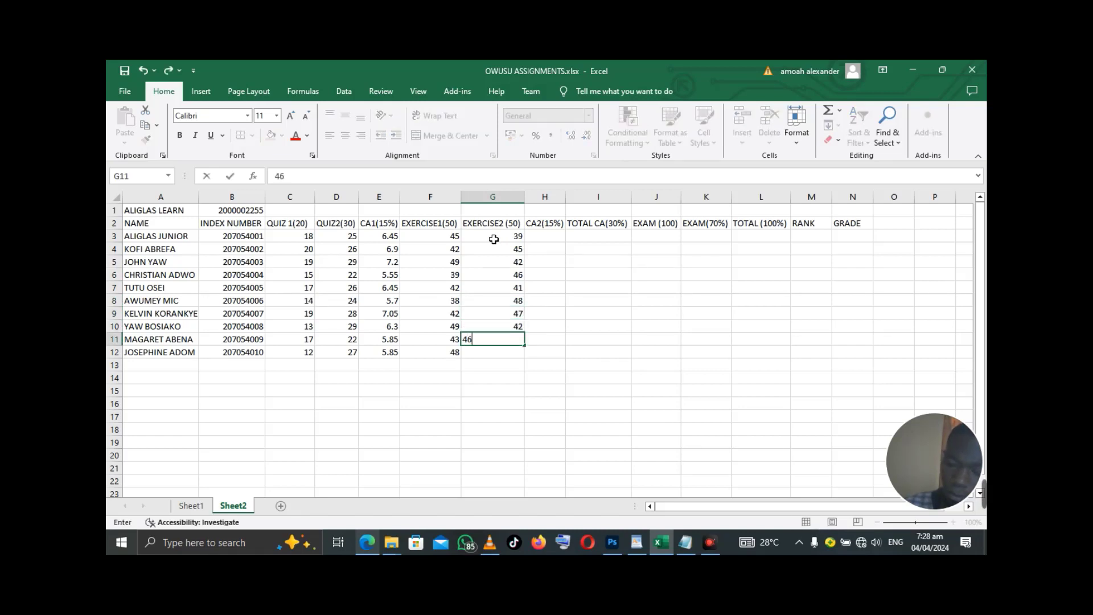
key(Return)
text(3)
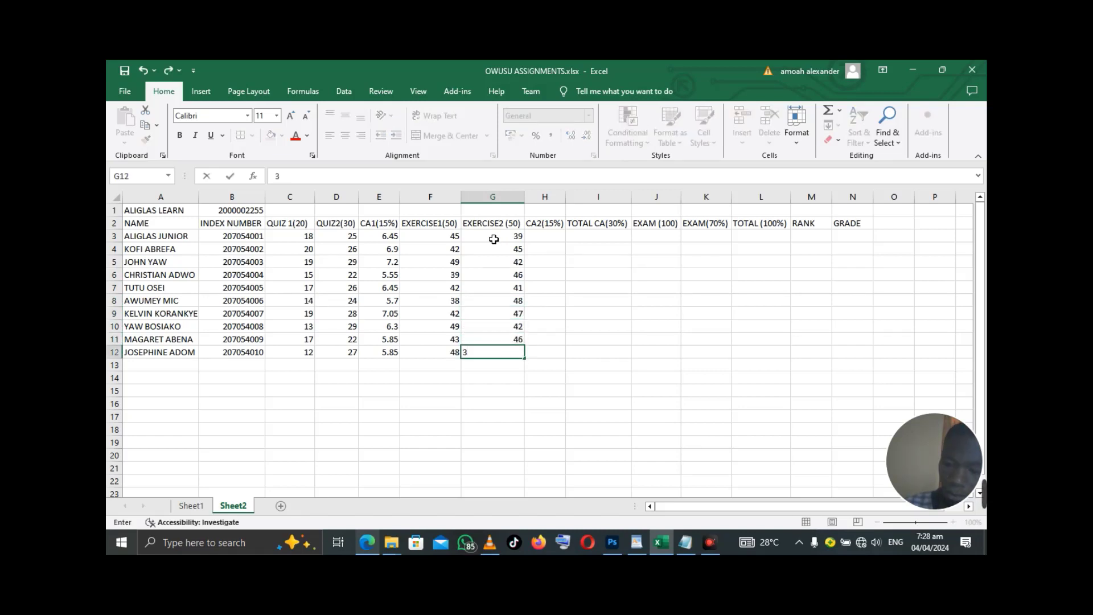
text(9)
key(Return)
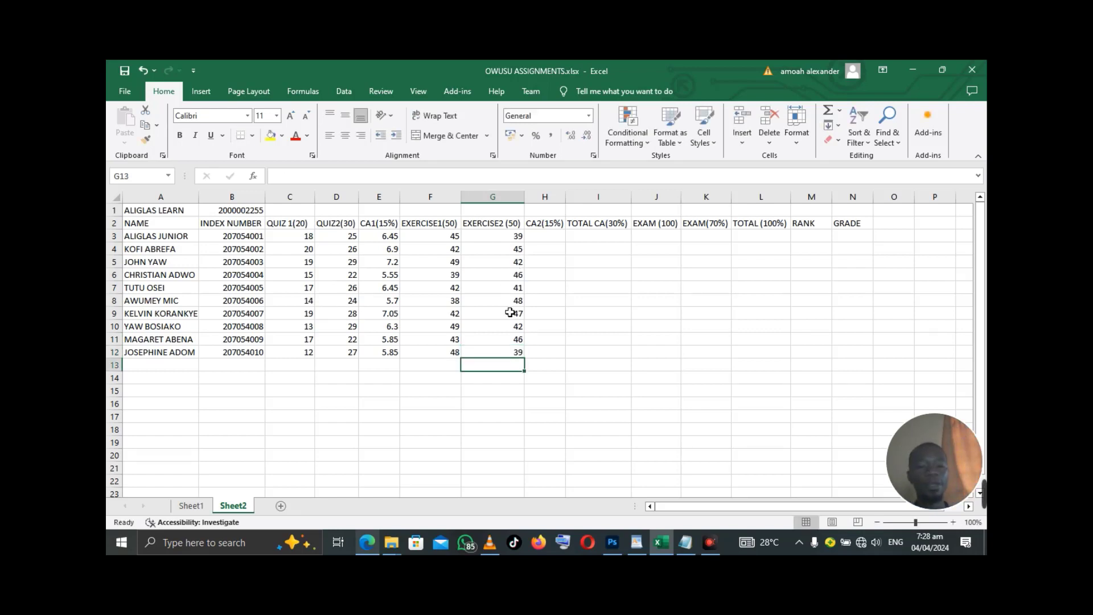
click(368, 543)
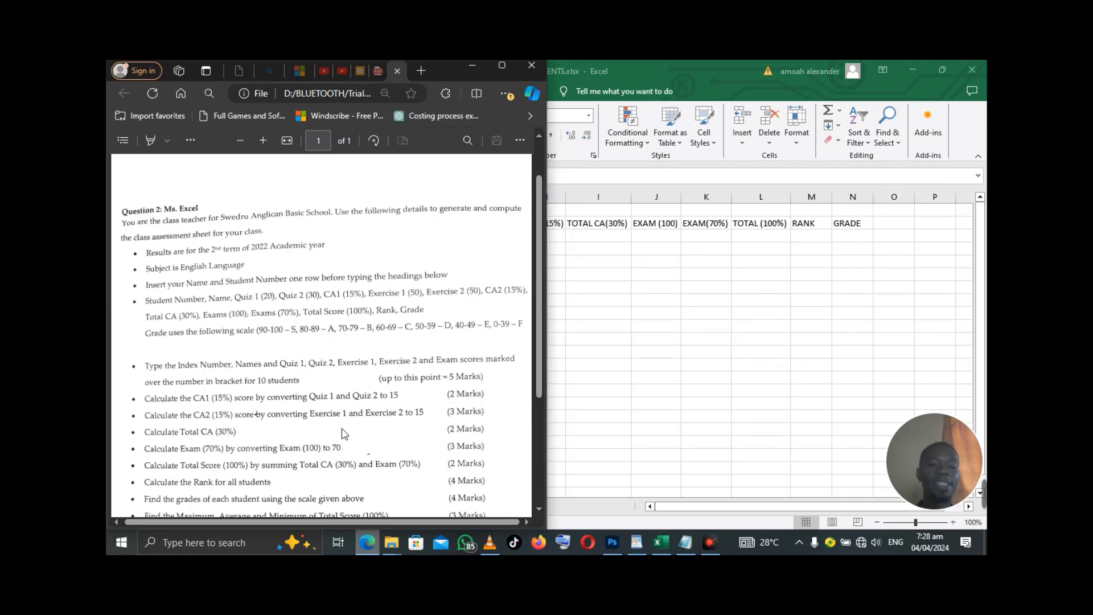
click(474, 69)
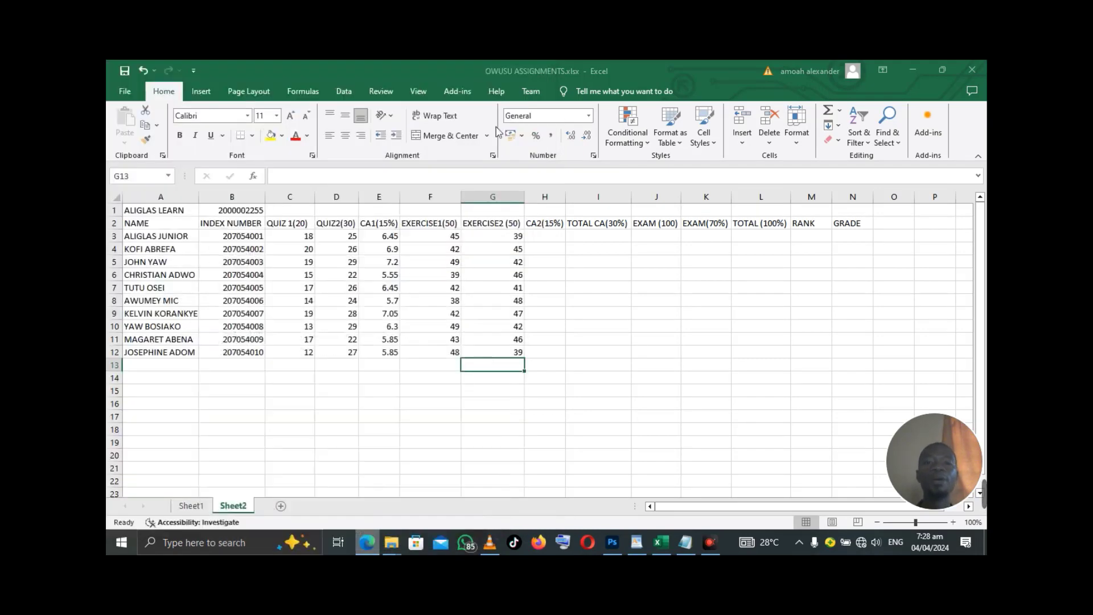
- Enter =(F3+G3)*15% in H3 so the first student's CA2 shows 12.6
click(560, 238)
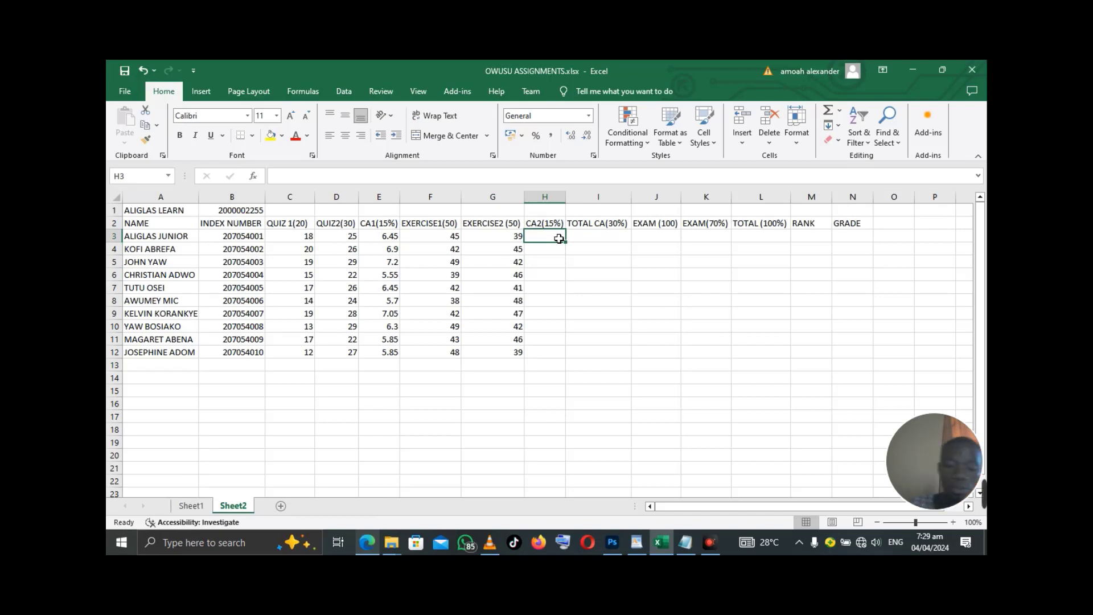
text(=)
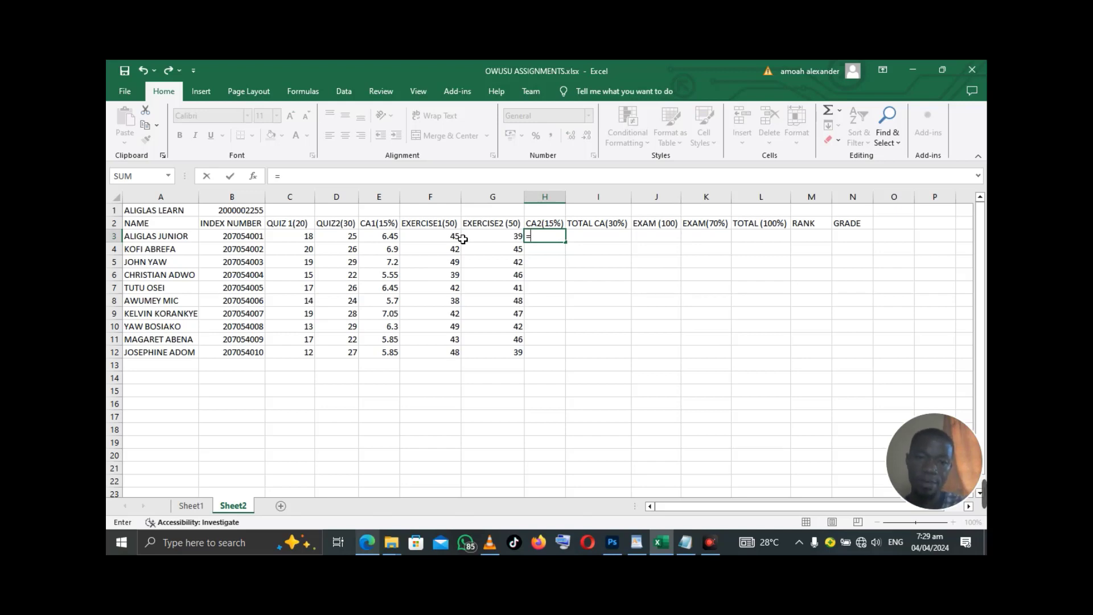
click(452, 239)
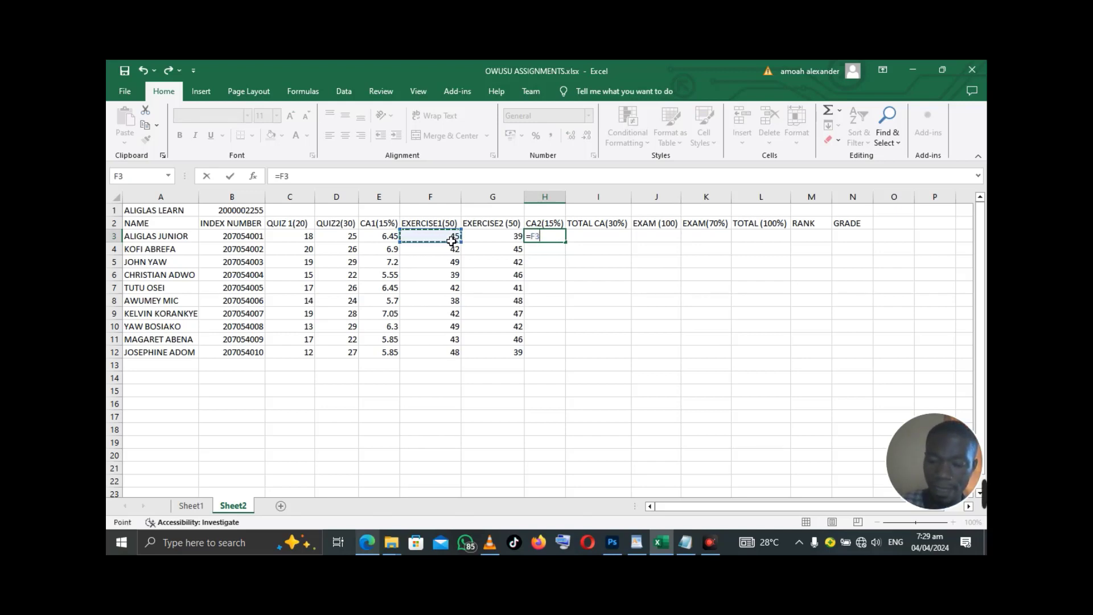
text(+)
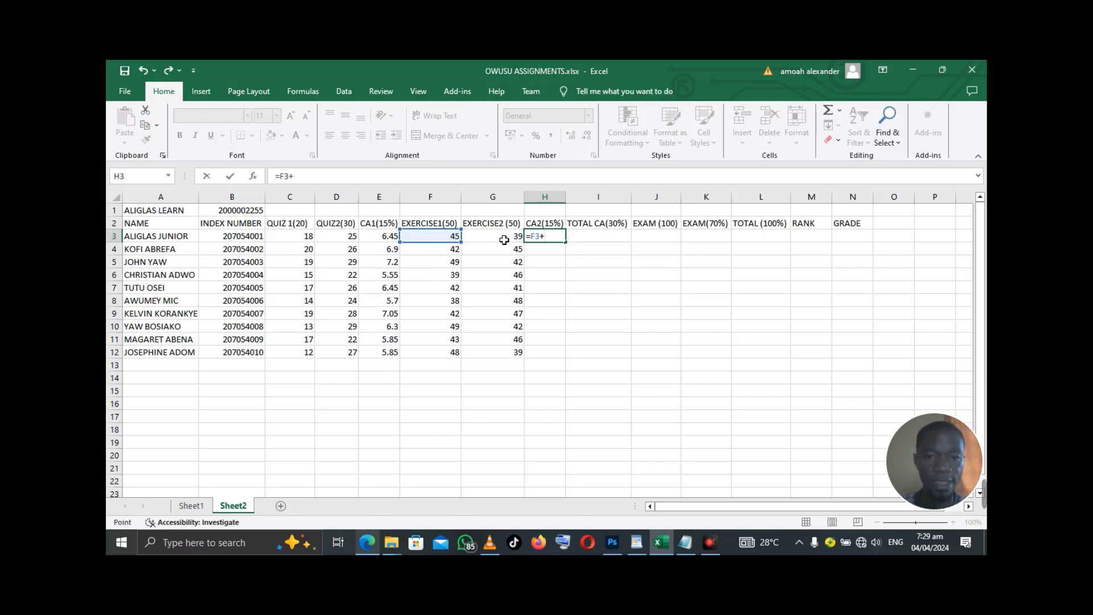
click(504, 239)
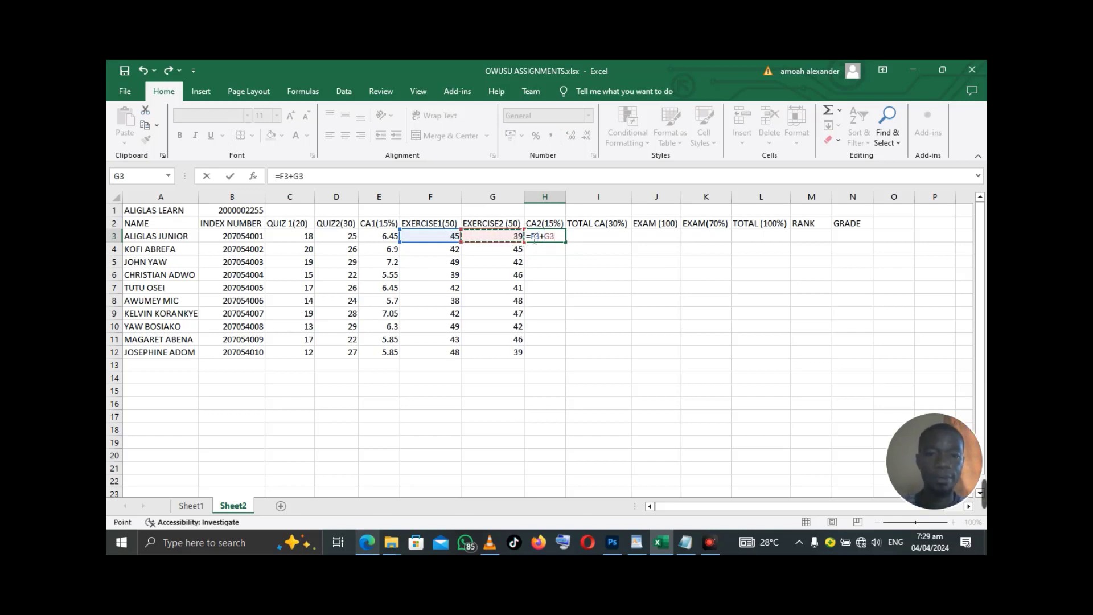
click(537, 241)
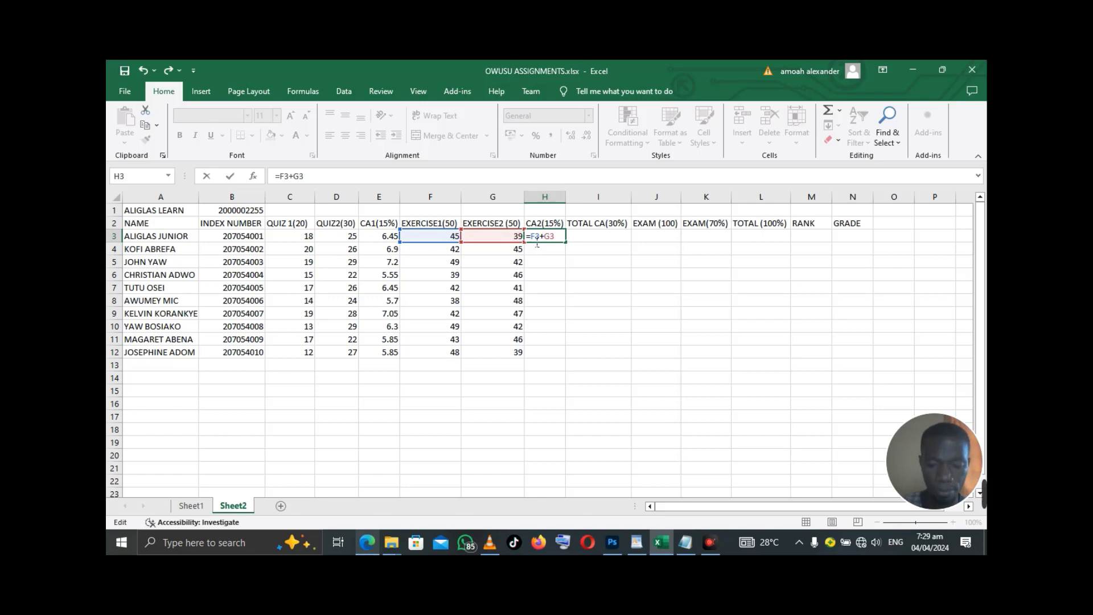
text(()
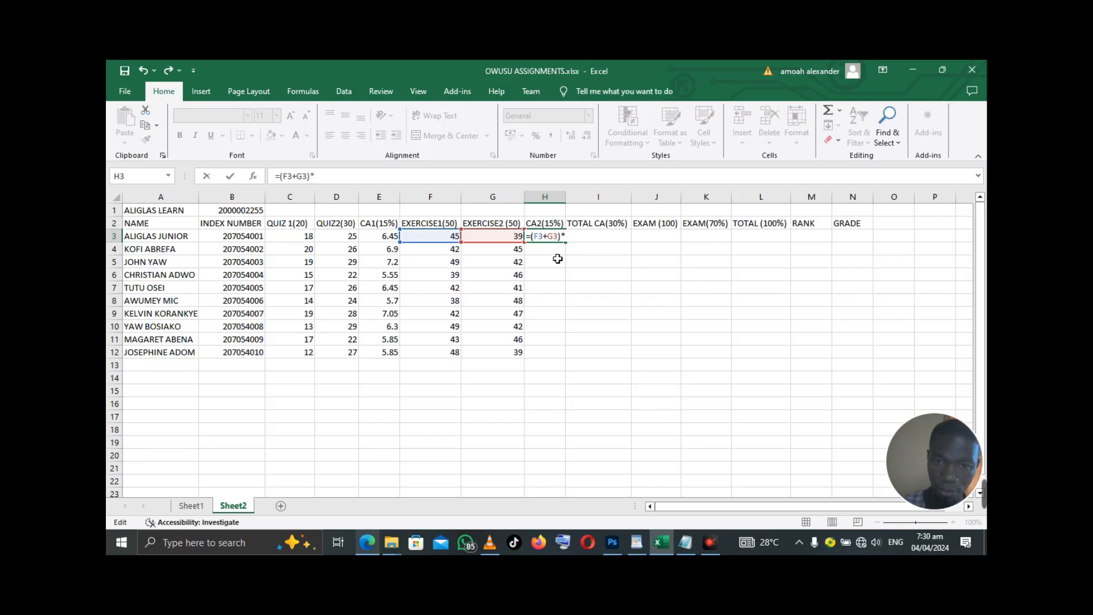
text(15)
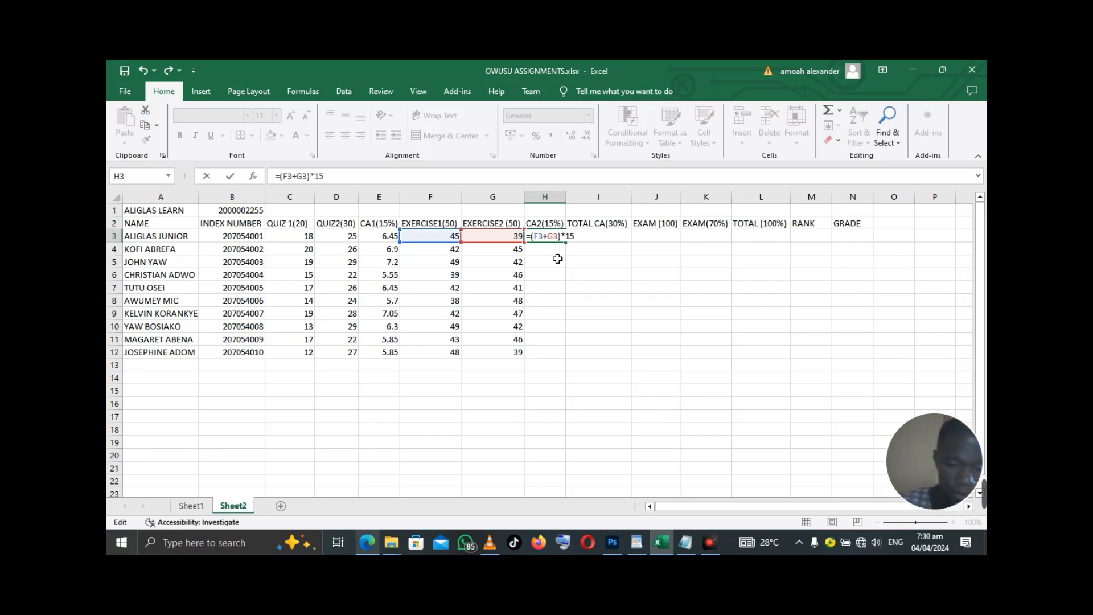
text(%)
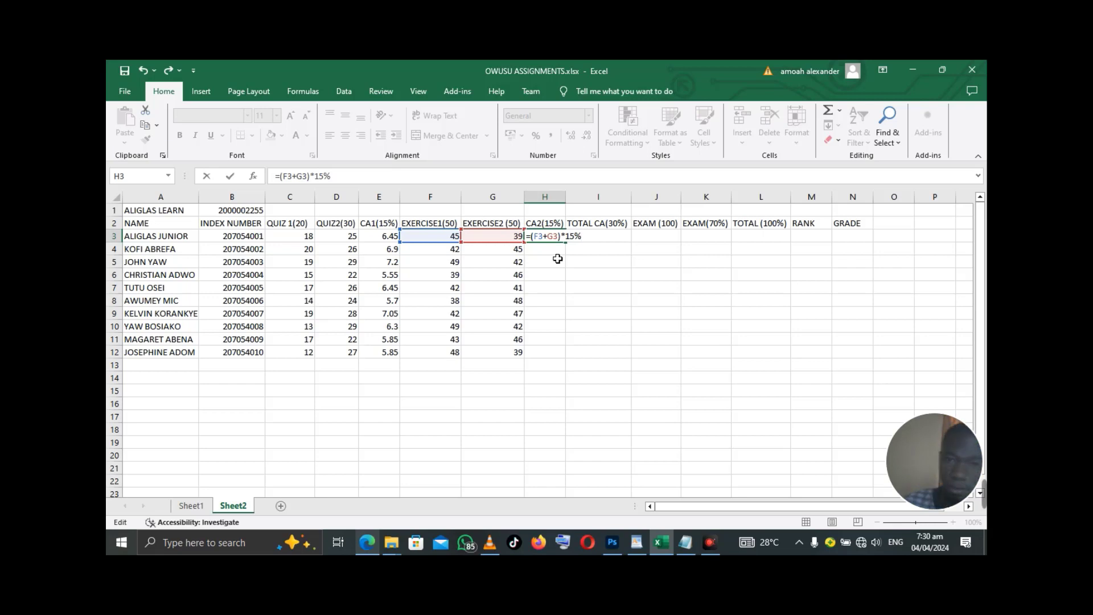
key(Return)
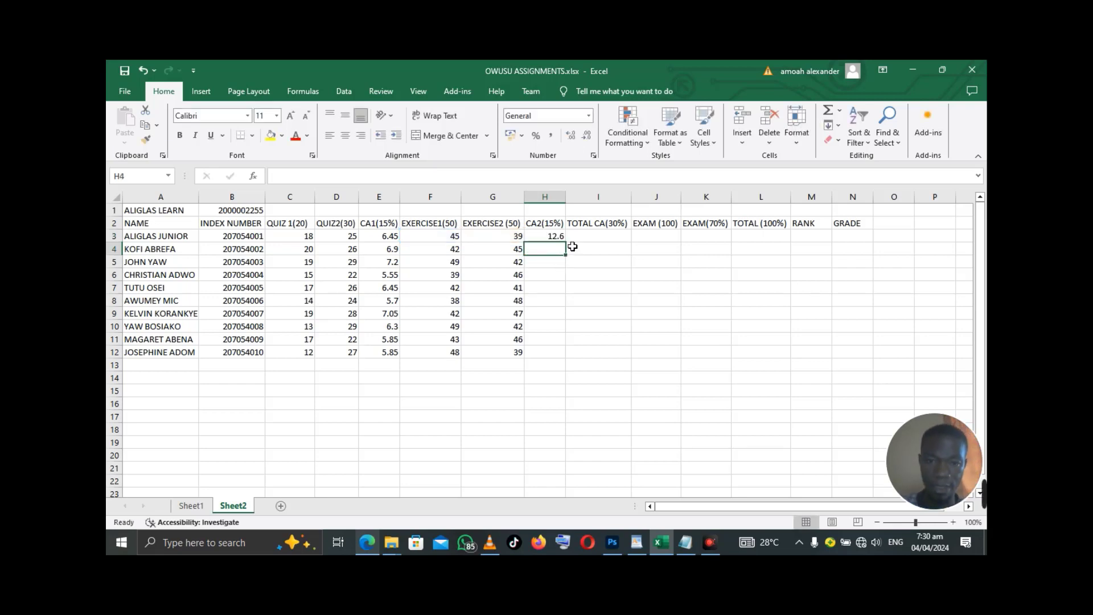
- Copy the CA2 formula from H3 down to H12 for all ten students
click(554, 238)
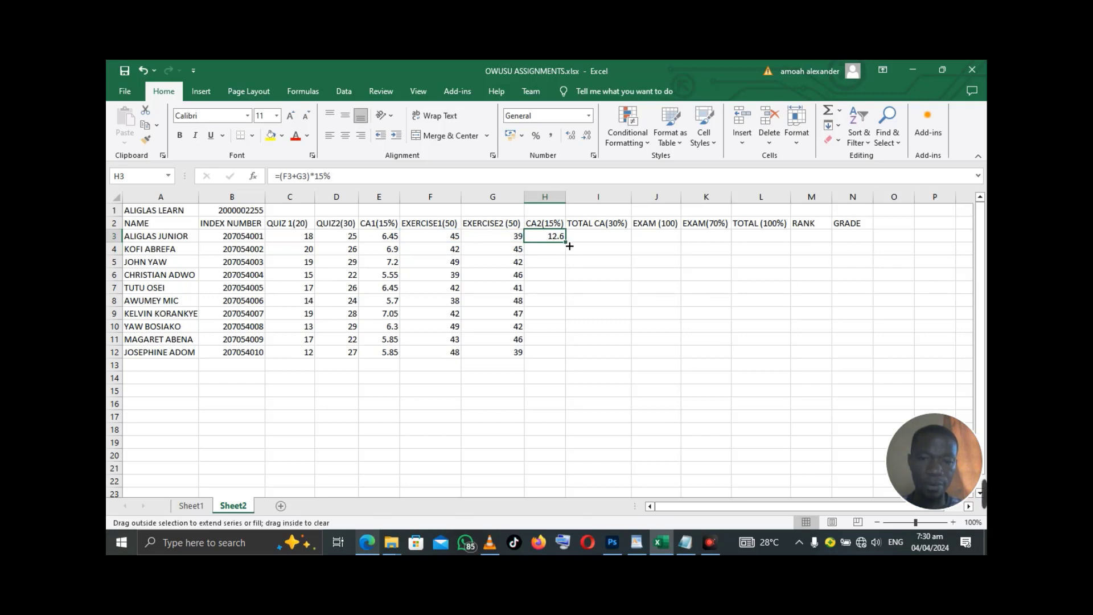
double_click(566, 241)
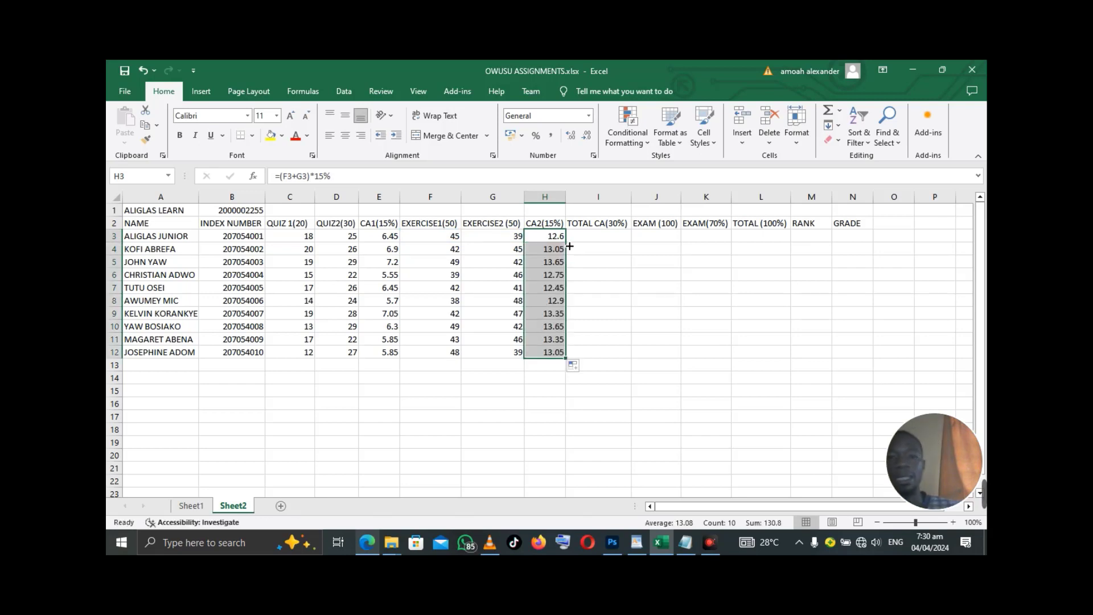
click(593, 239)
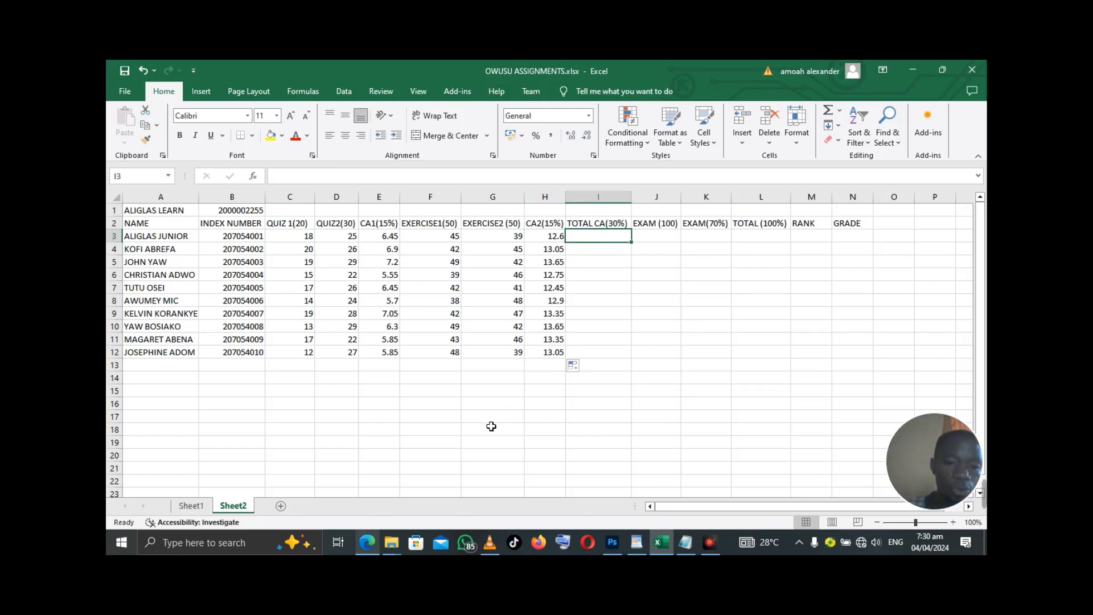
click(366, 544)
click(367, 545)
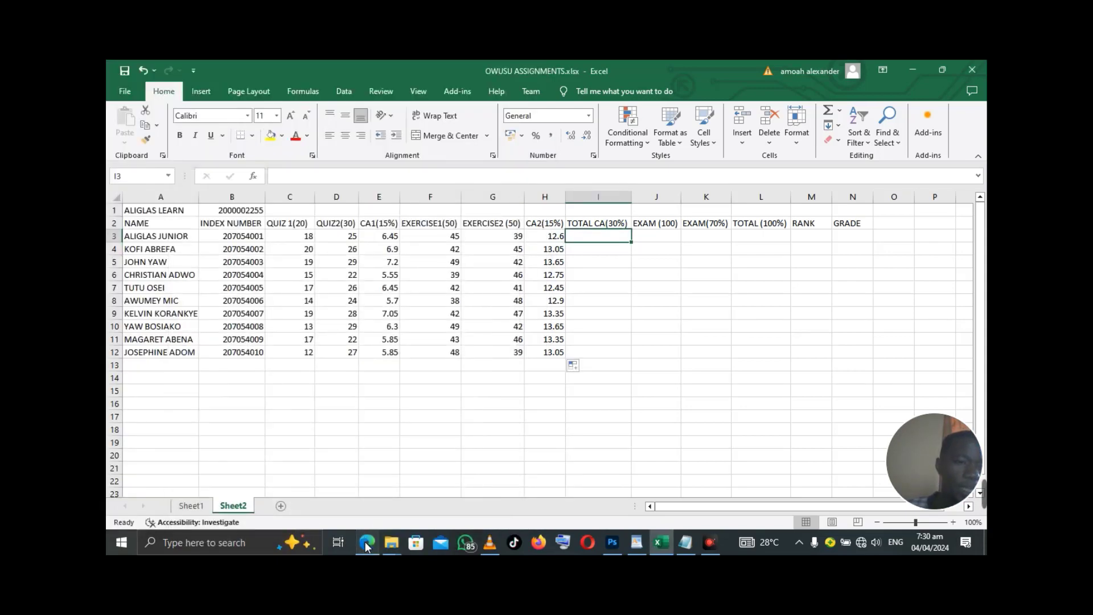
click(367, 546)
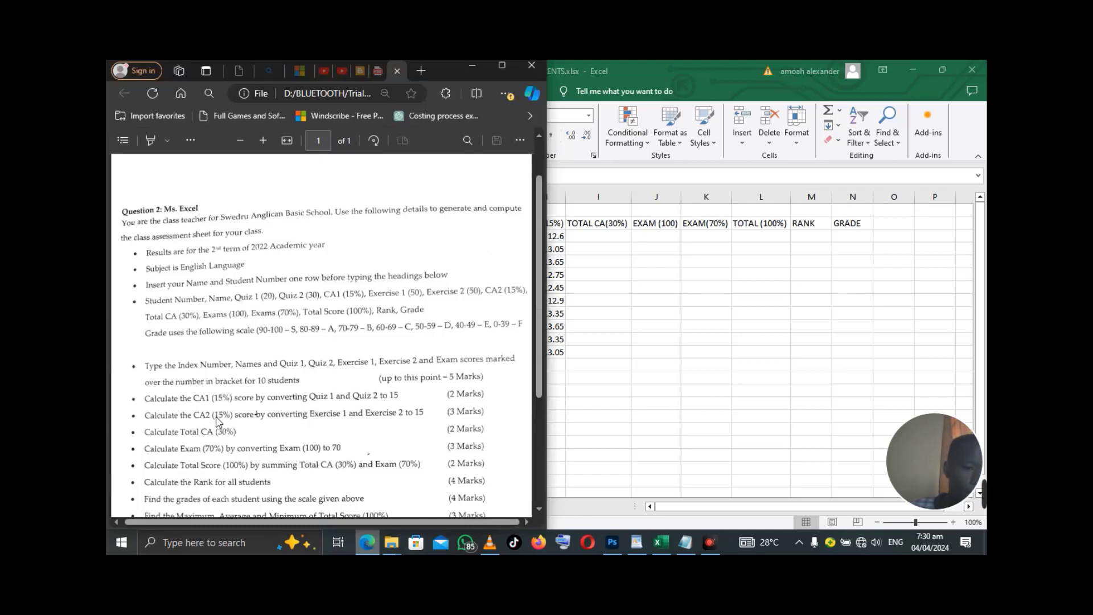
scroll(216, 431, down, 1)
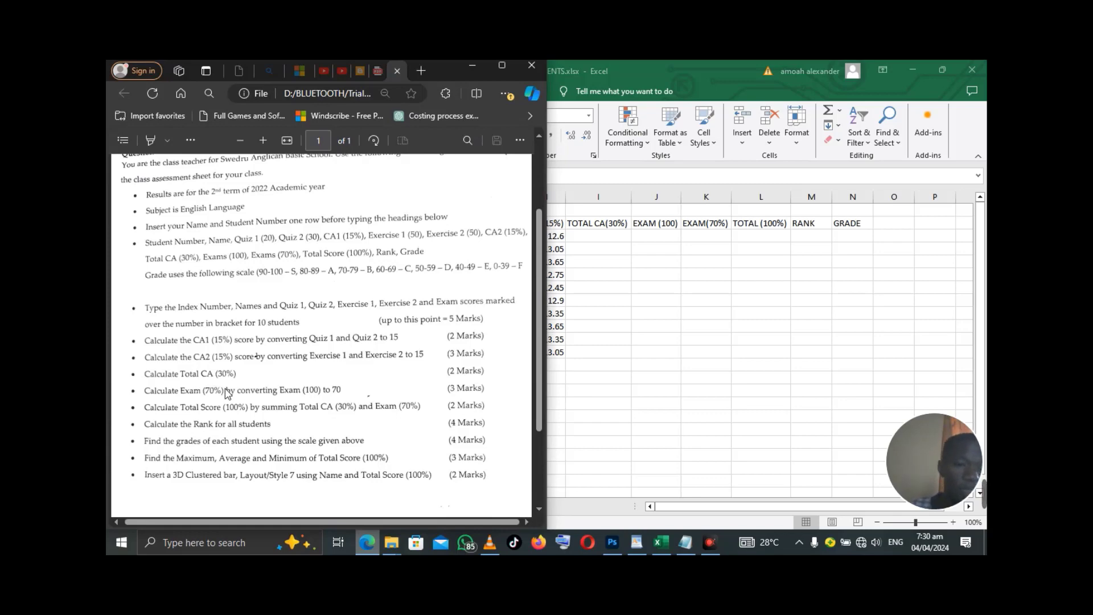
click(471, 67)
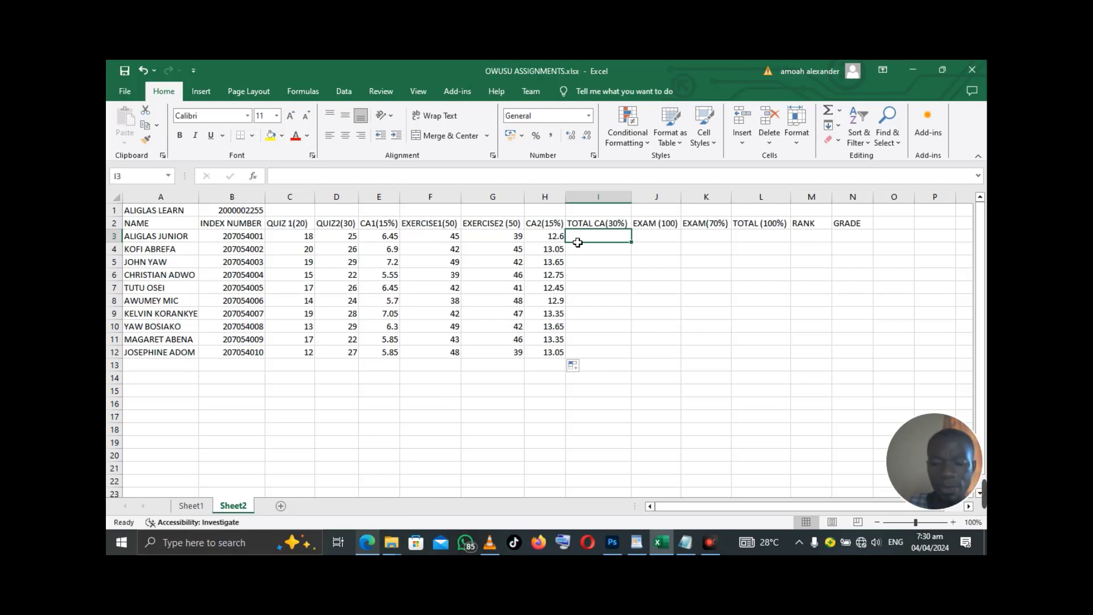
- Enter =E3+H3 in I3 and fill it down to I12, giving totals 19.05 to 18.9
text(=)
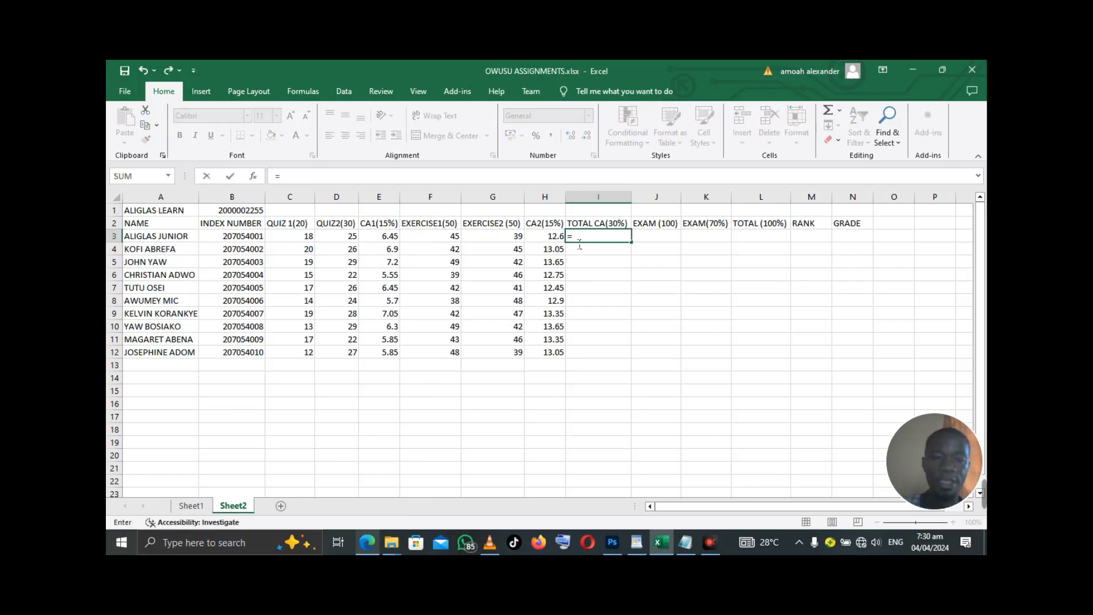
click(382, 242)
text(+)
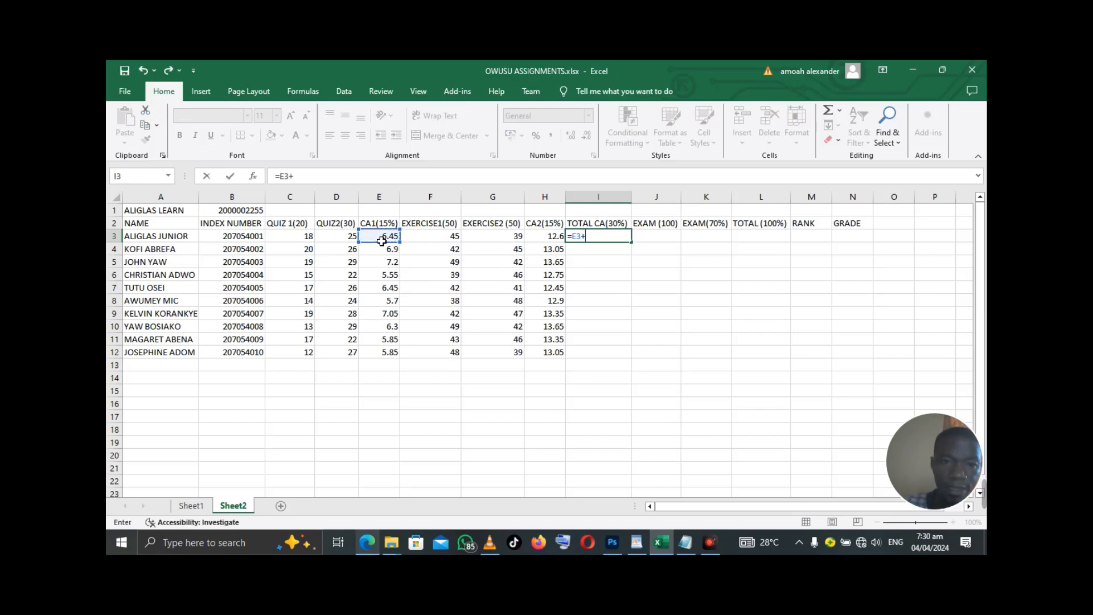
click(554, 241)
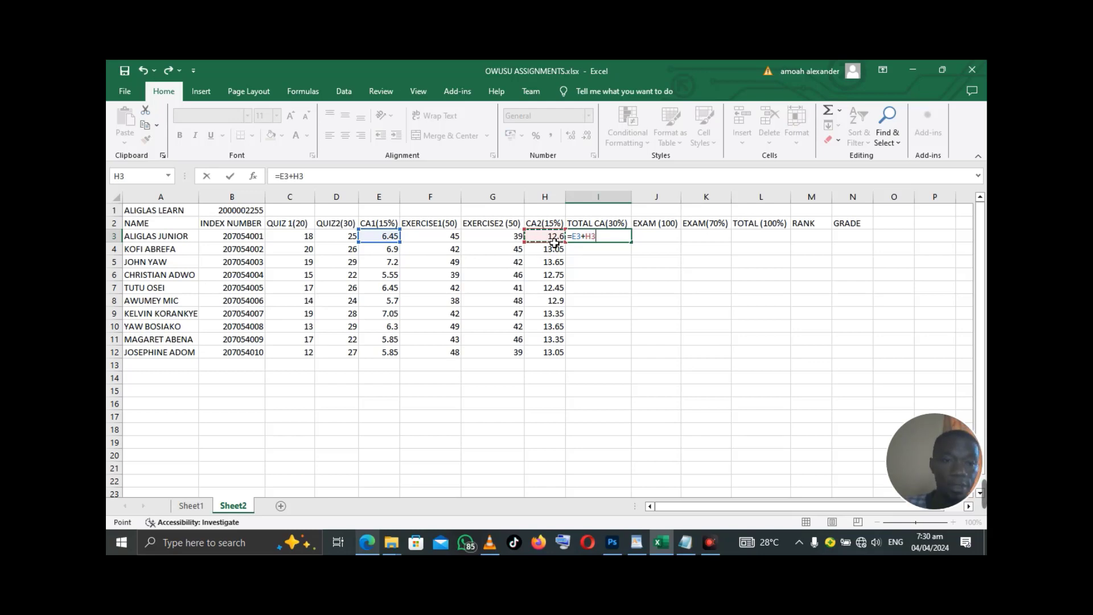
key(Return)
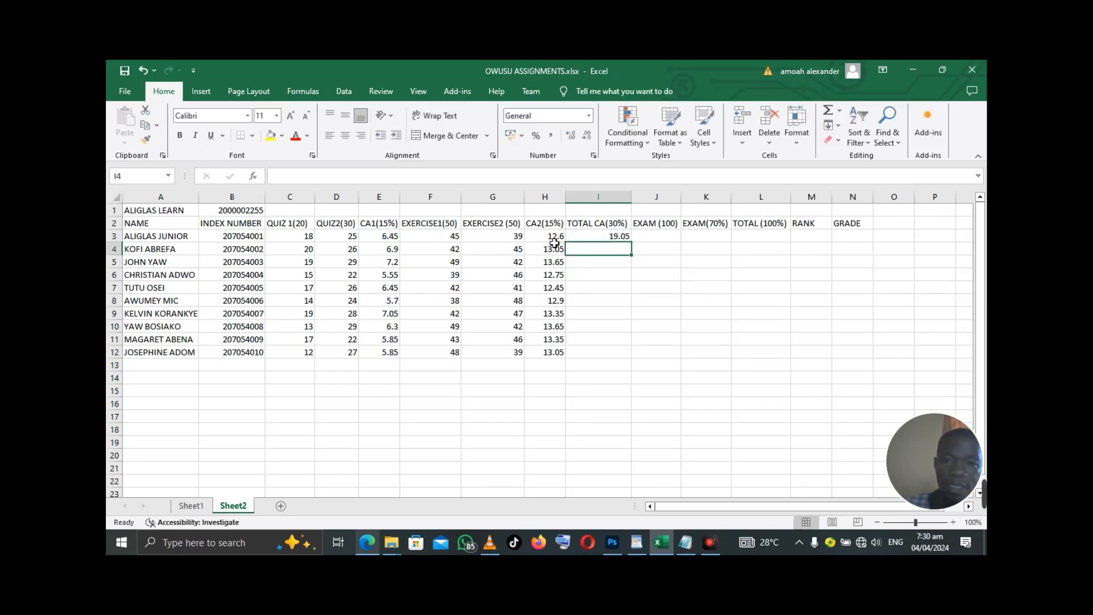
click(624, 236)
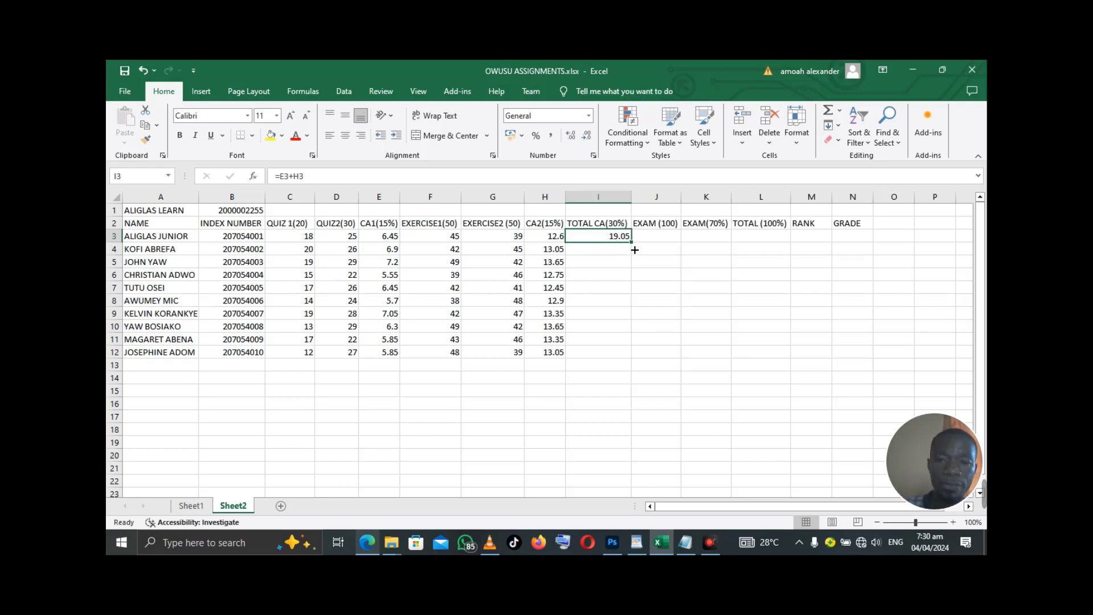
double_click(632, 243)
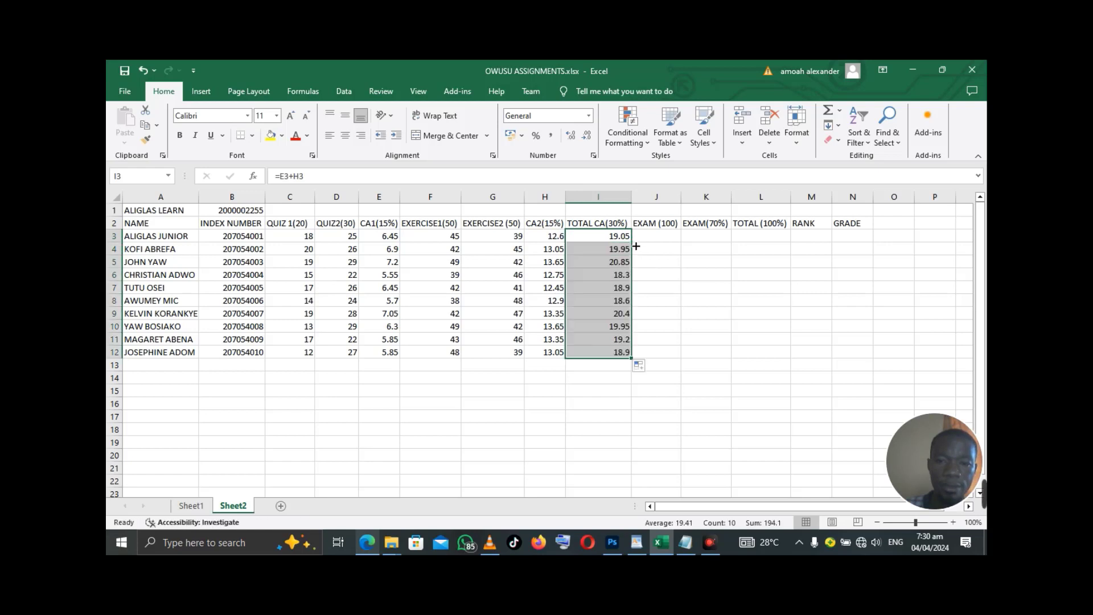
click(666, 236)
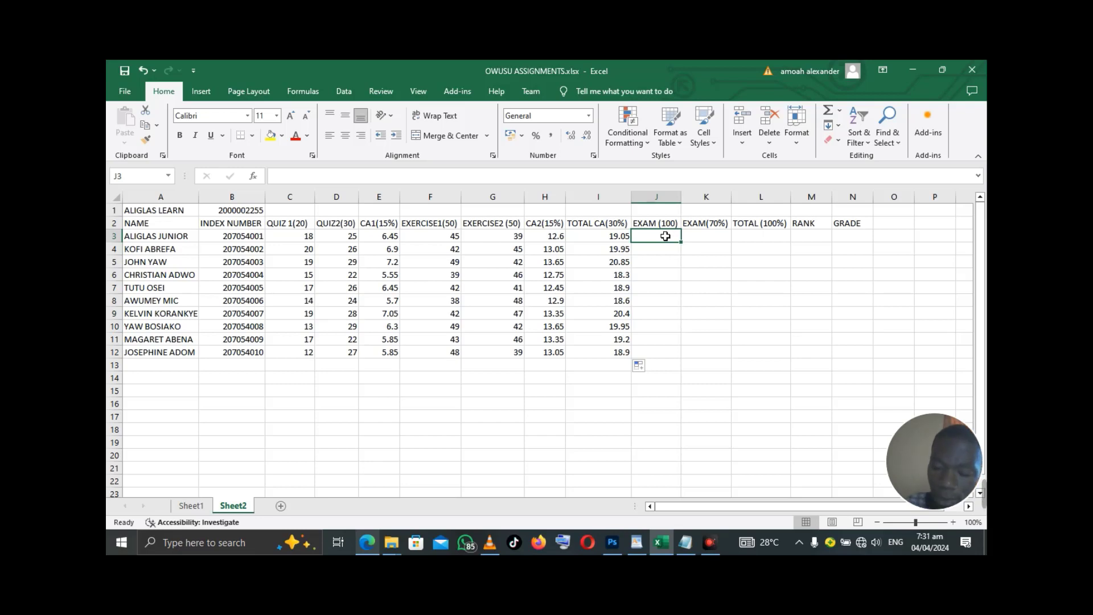
- Enter exam scores 95, 85, 96, 87 and 72 in J3 through J7
text(95)
key(Return)
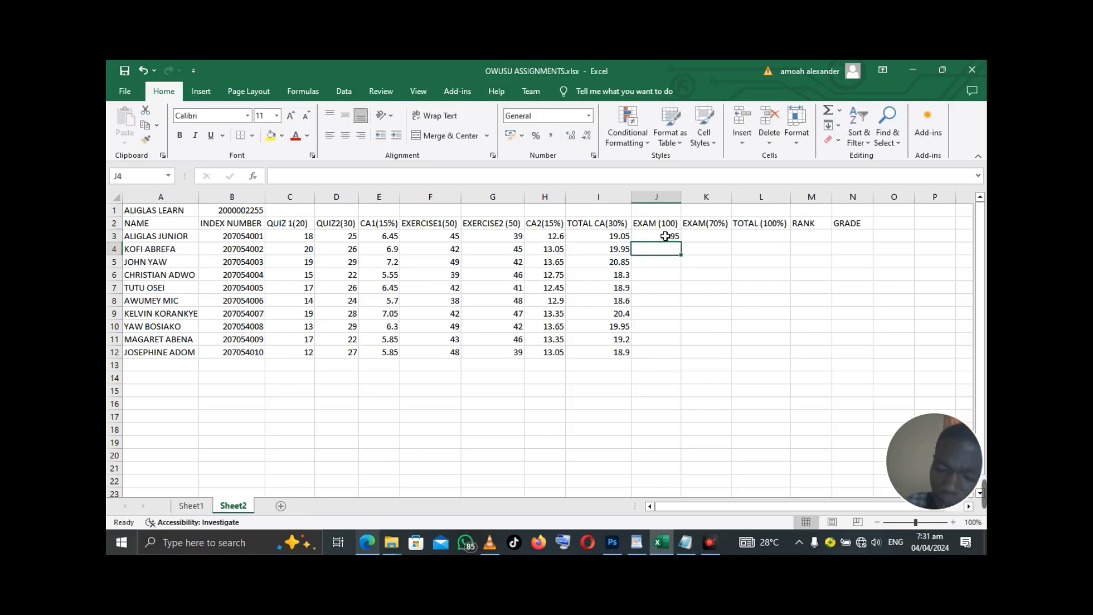
text(85)
key(Return)
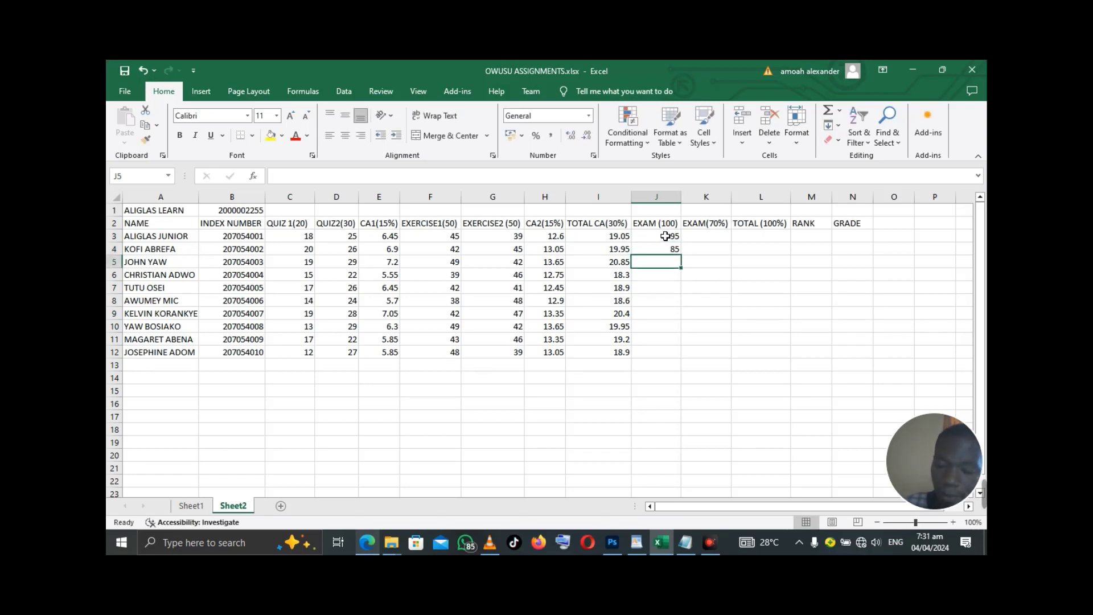
text(96)
key(Return)
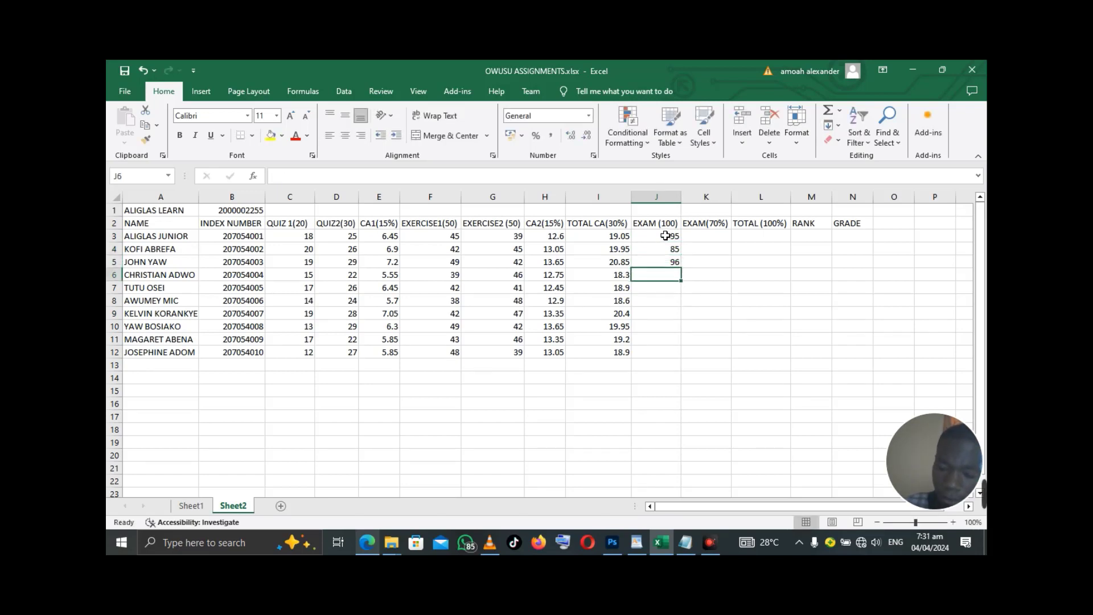
text(87)
key(Return)
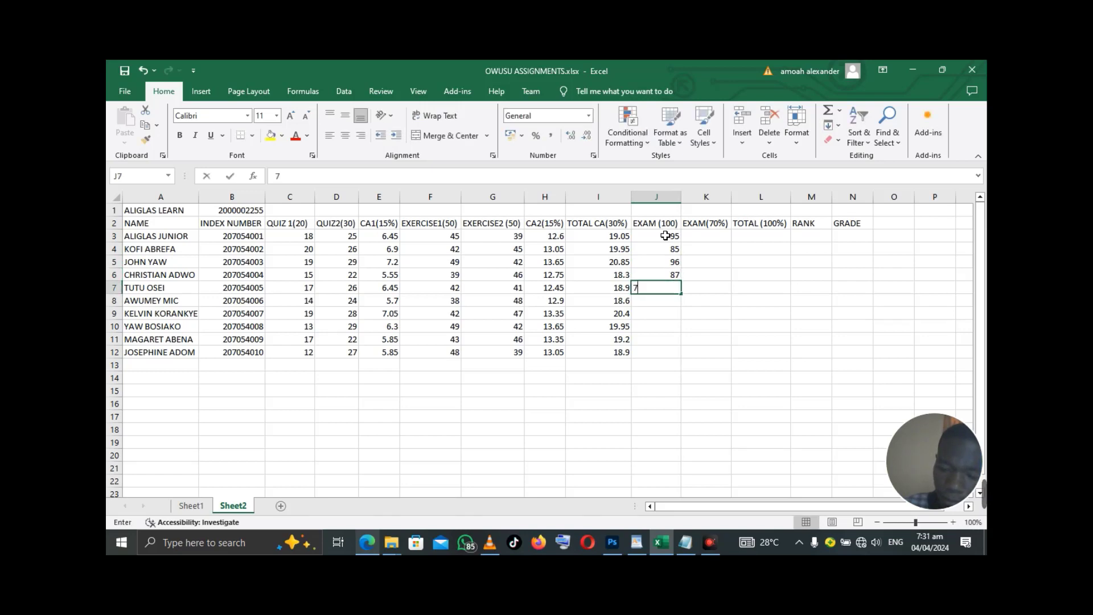
text(72)
key(Return)
- Enter the sixth exam score, correcting J8 from 85 to 83
text(85)
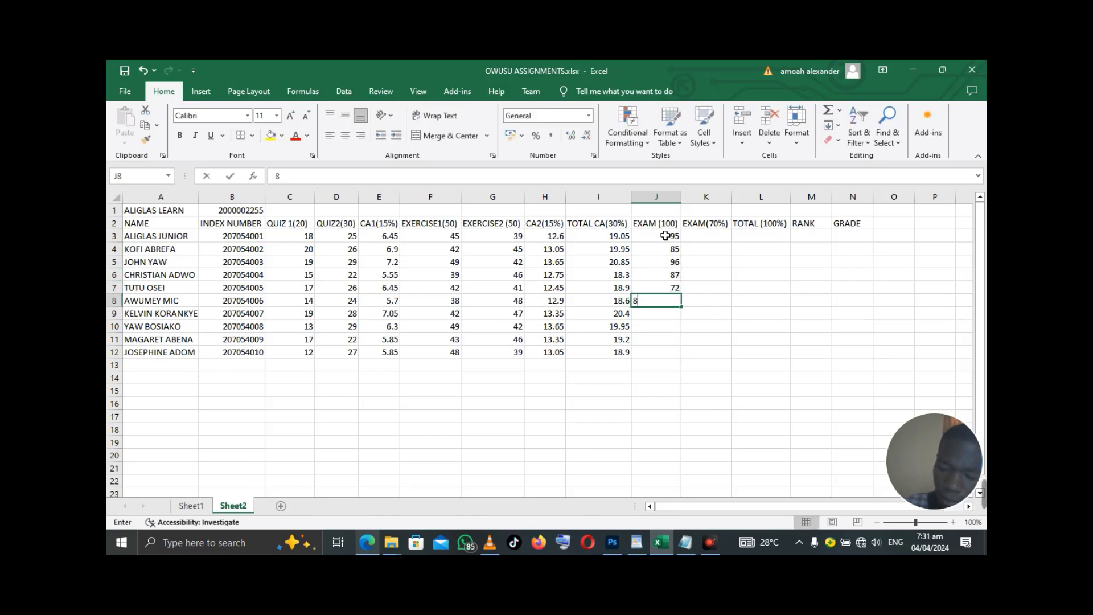
key(Return)
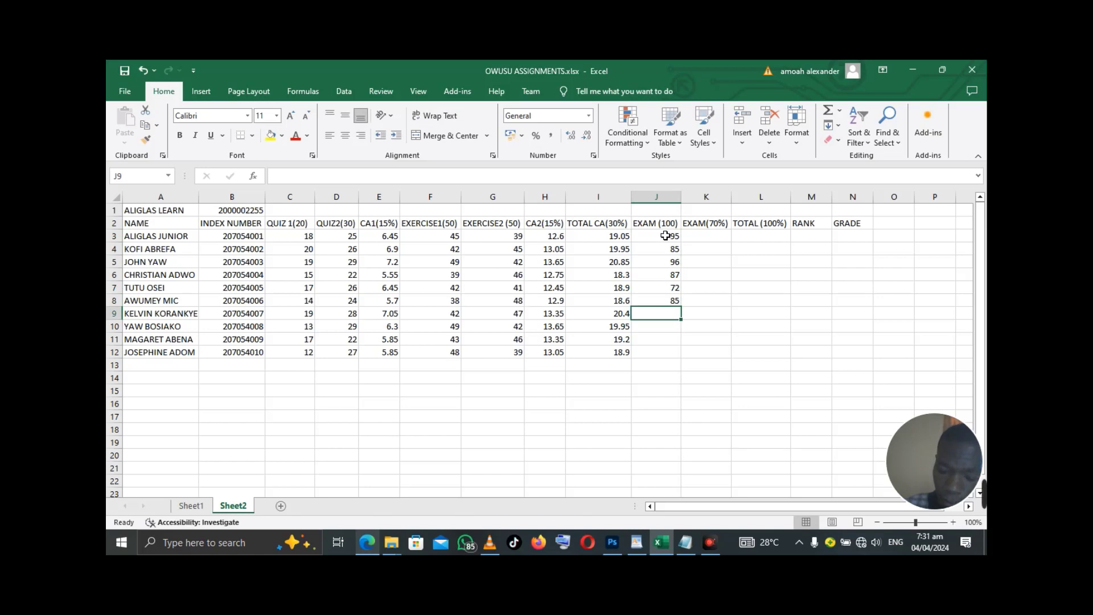
key(Up)
text(83)
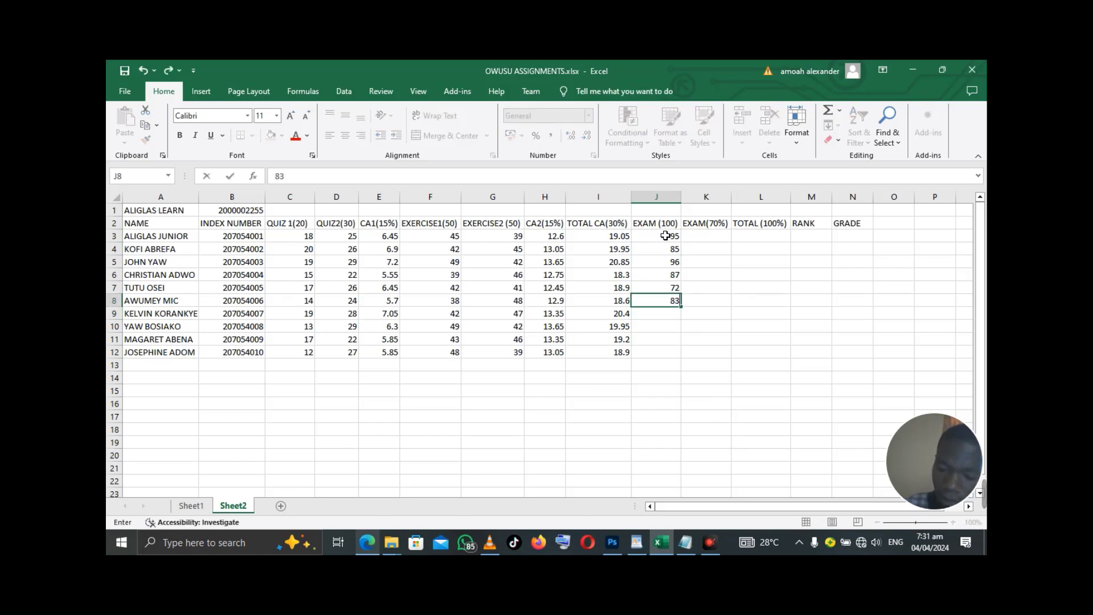
key(Return)
- Enter the remaining exam scores 77, 97, 59 and 79 in J9 through J12
text(77)
key(Return)
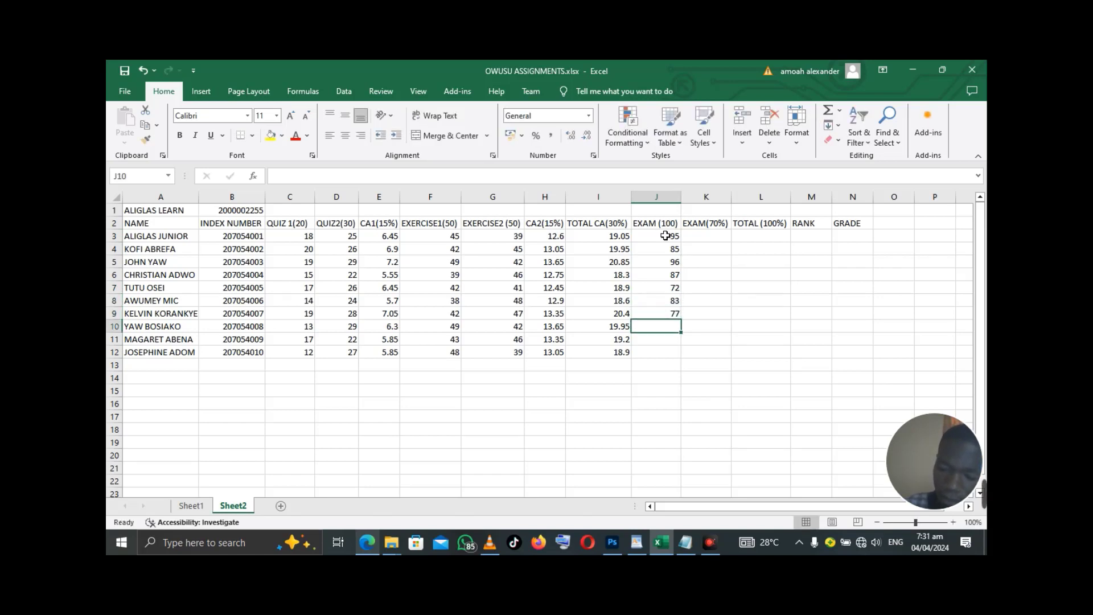
text(97)
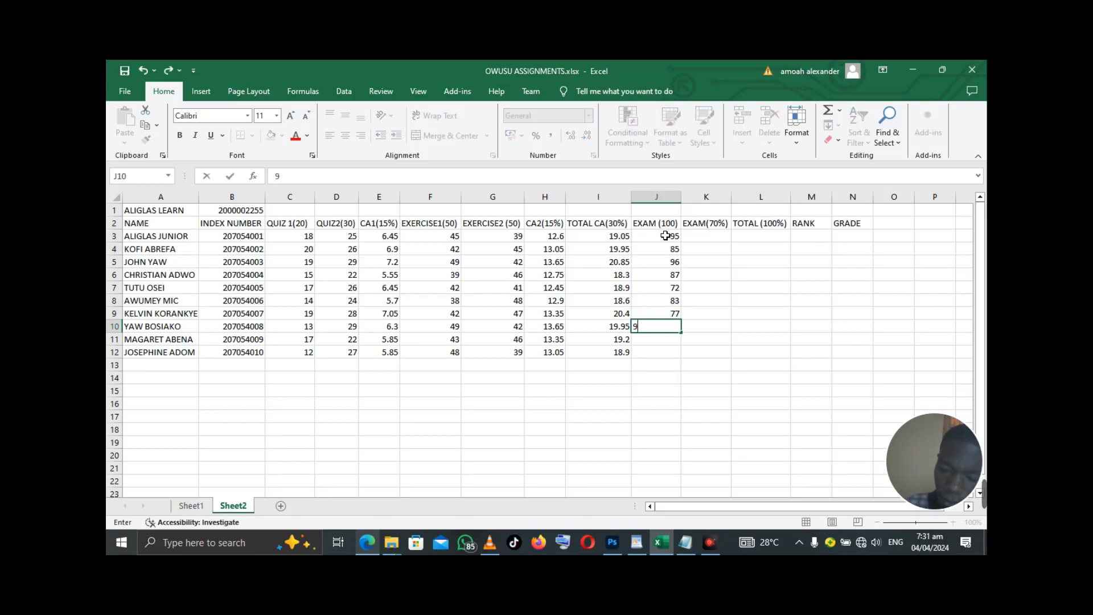
key(Return)
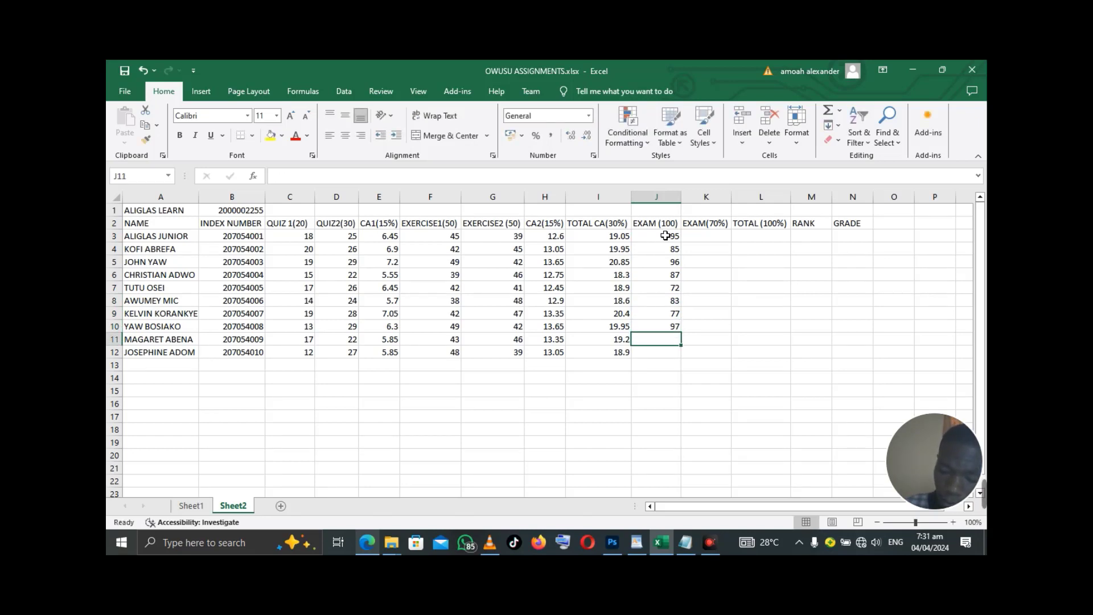
text(59)
key(Return)
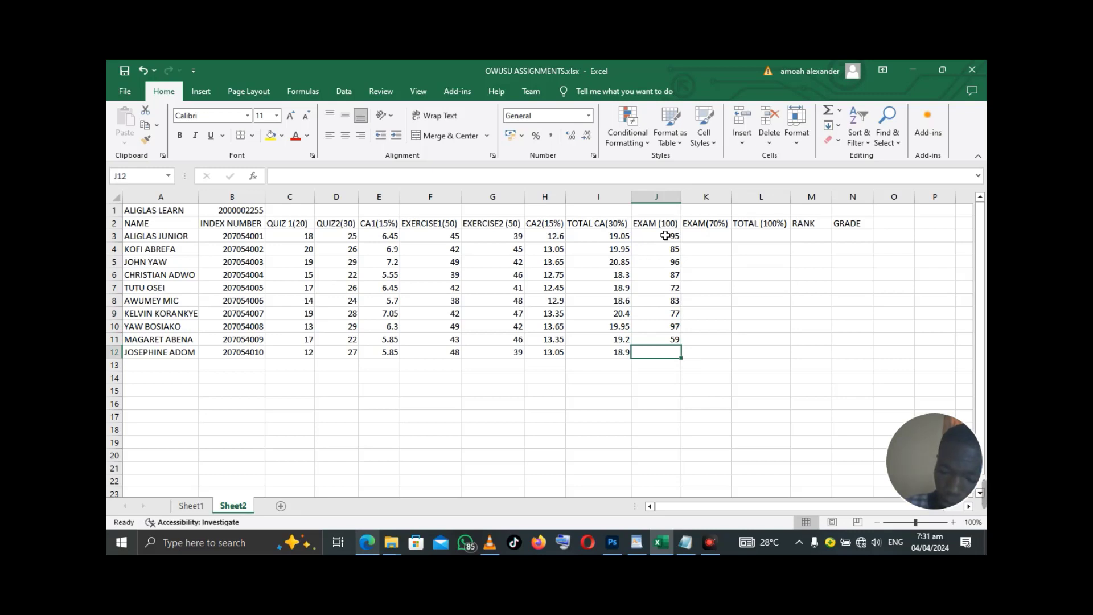
text(79)
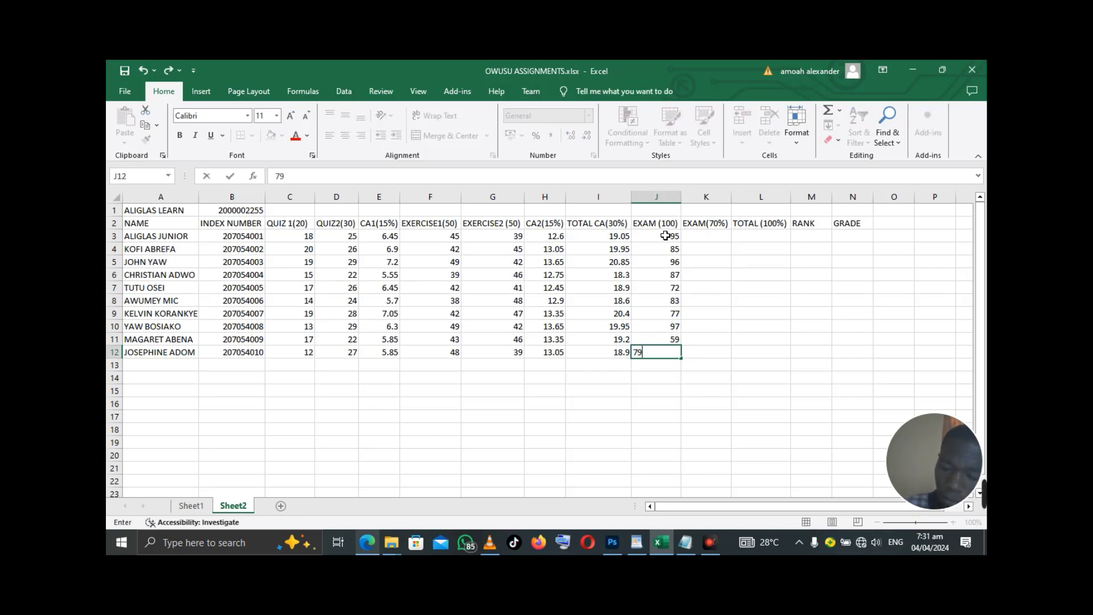
key(Return)
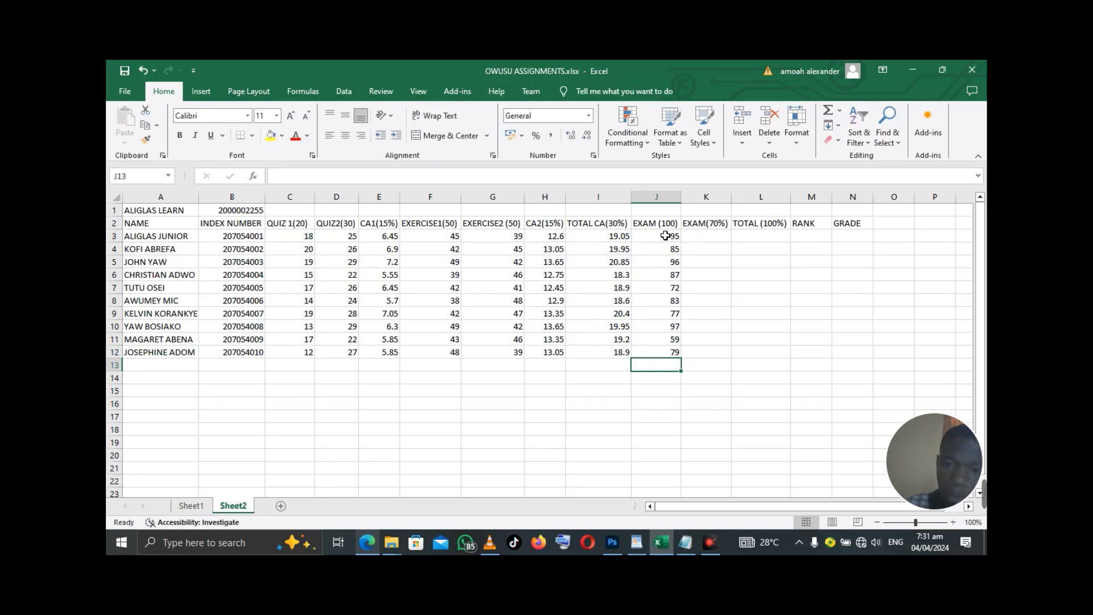
click(709, 242)
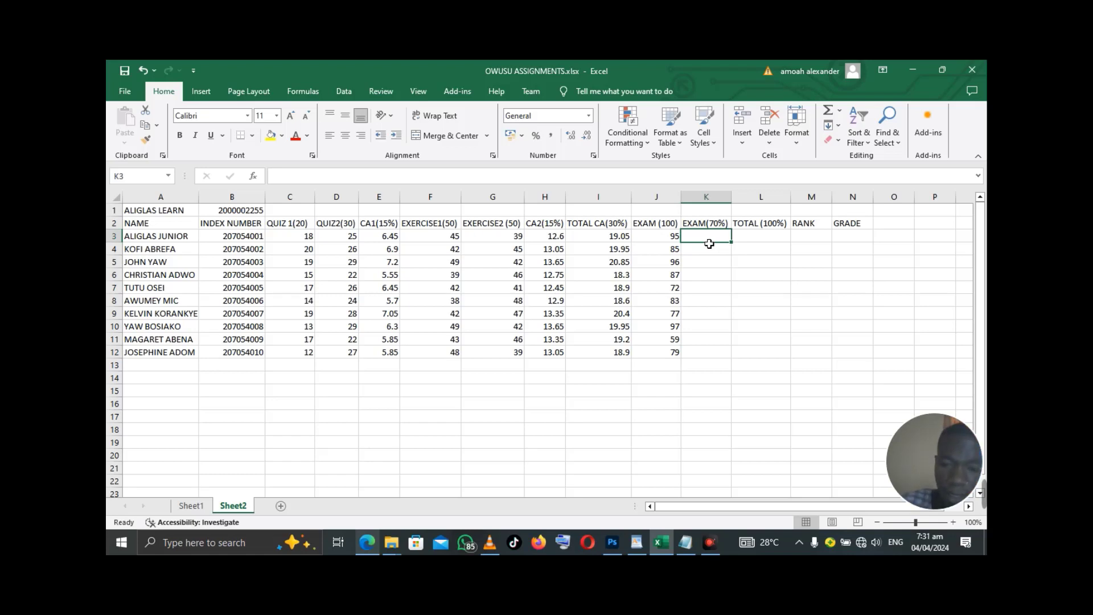
- Enter =J3*70% in K3 and fill it down to K12
text(=)
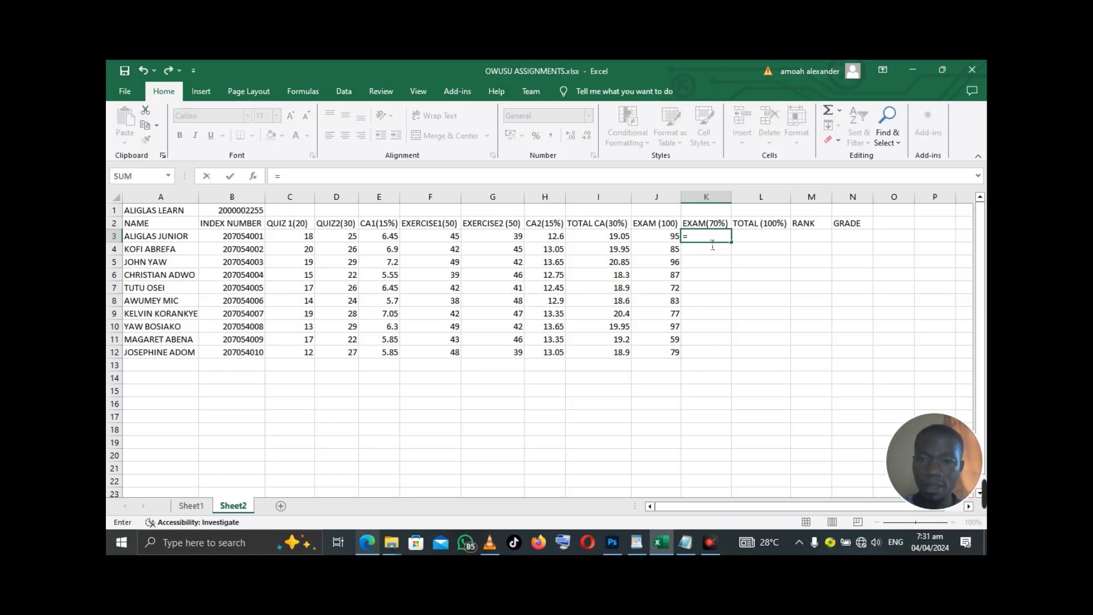
click(676, 239)
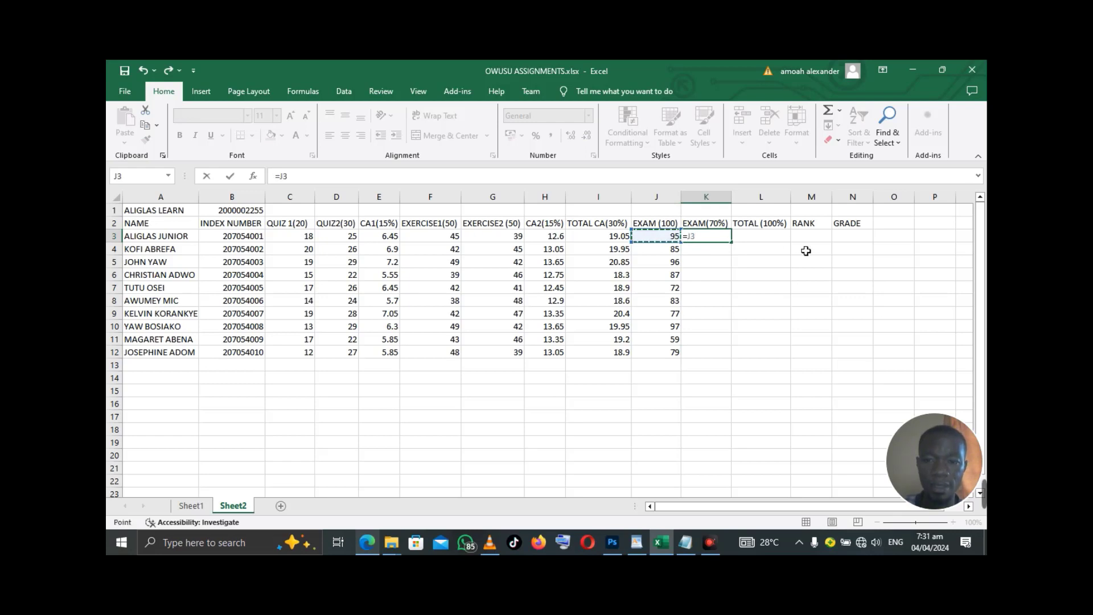
text(*)
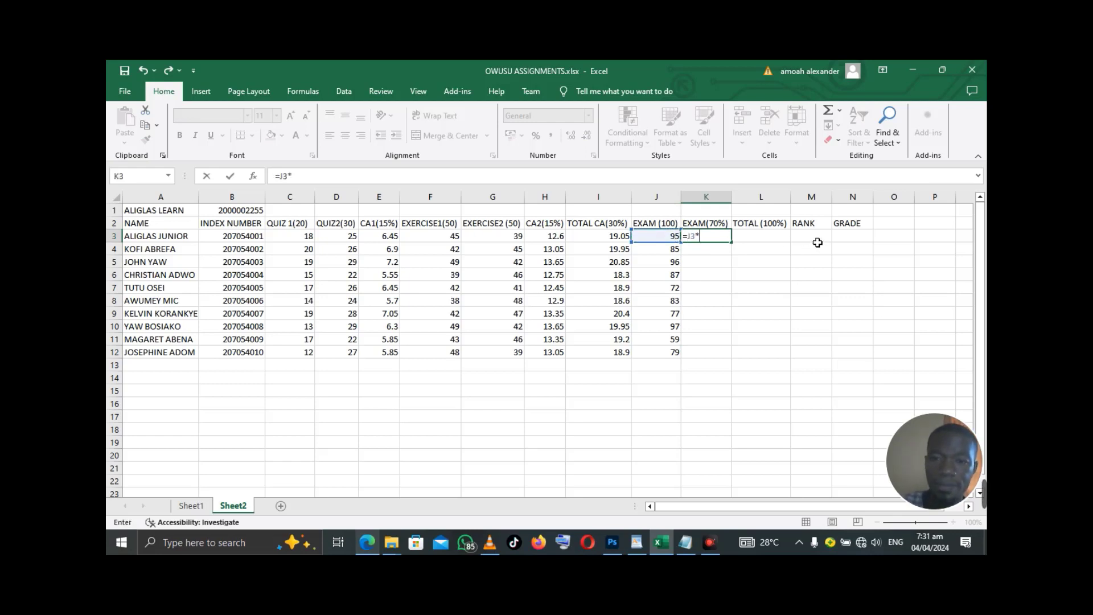
text(70%)
key(Return)
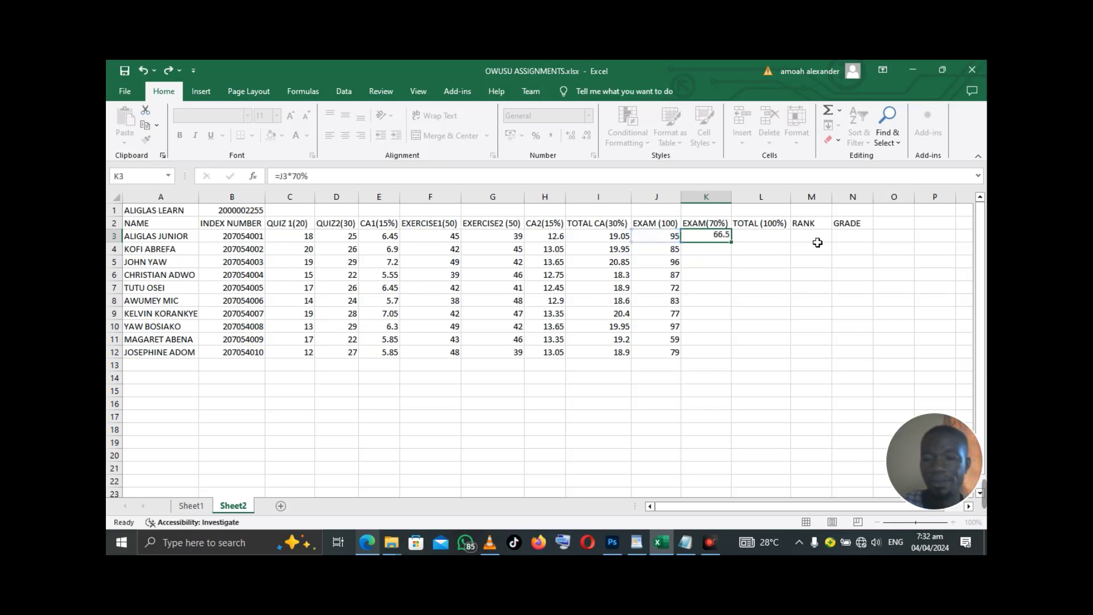
click(722, 238)
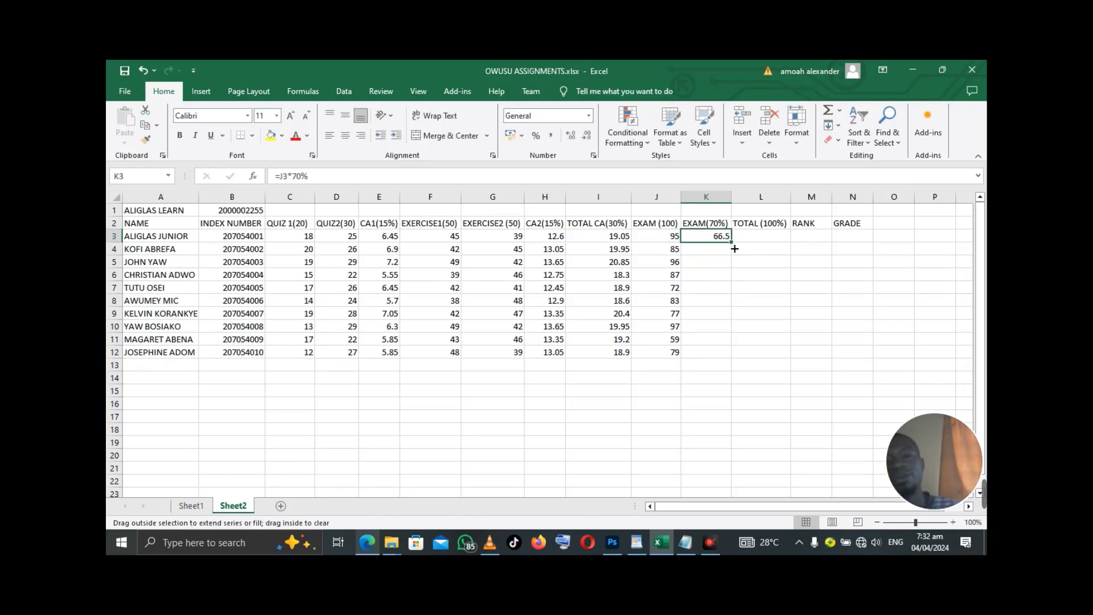
double_click(732, 242)
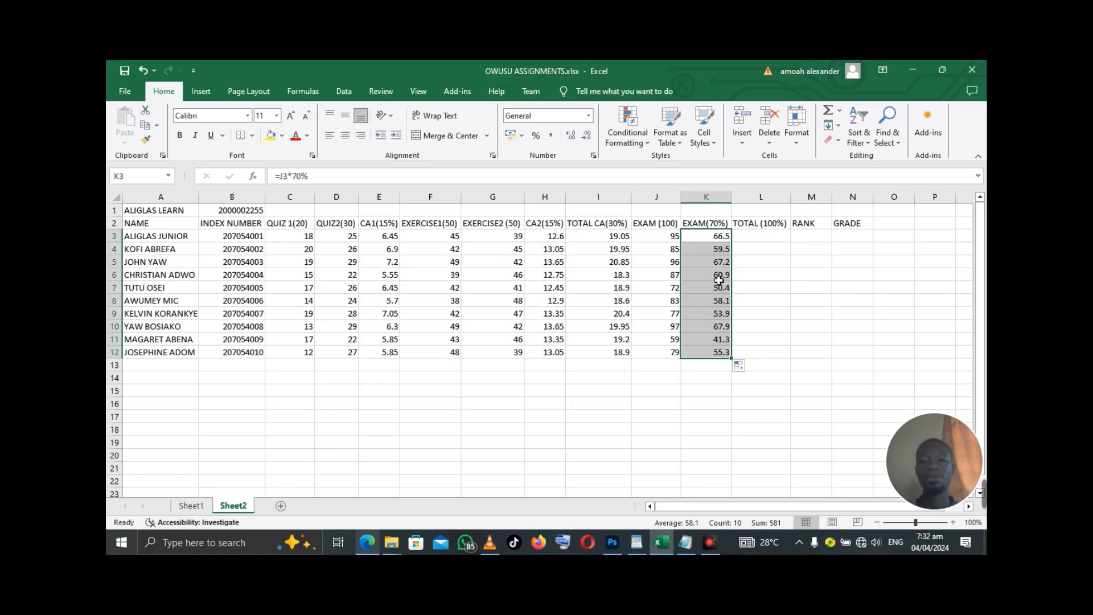
click(771, 242)
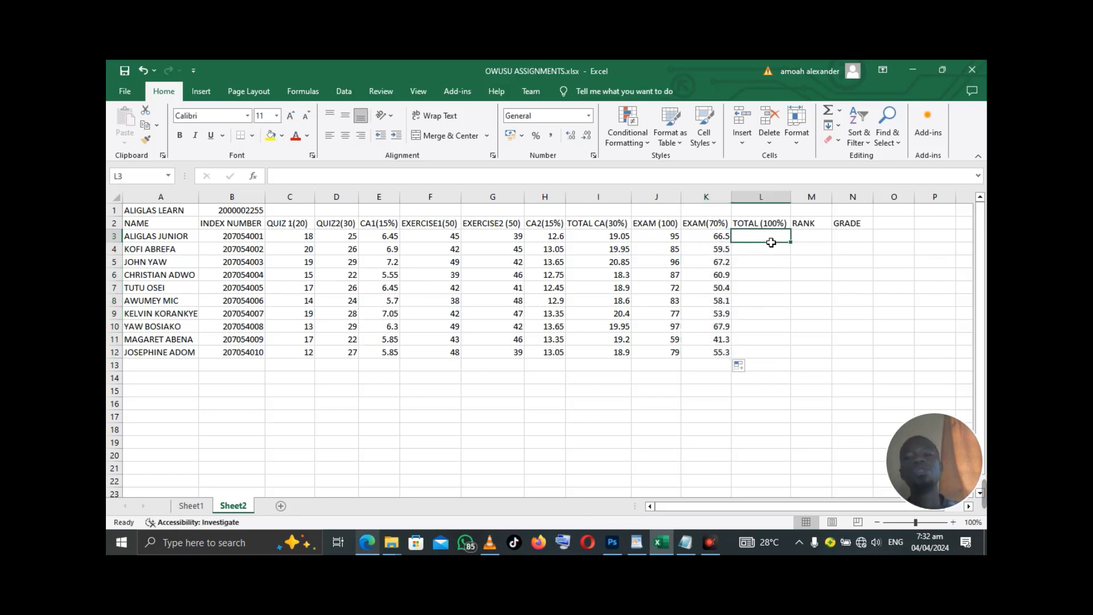
click(373, 541)
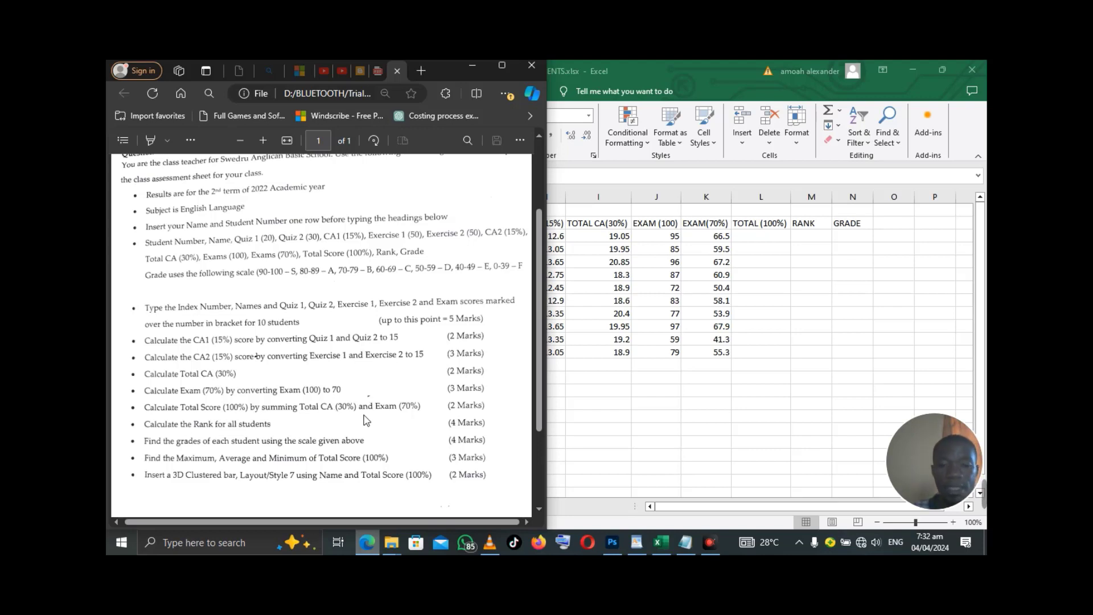
click(472, 67)
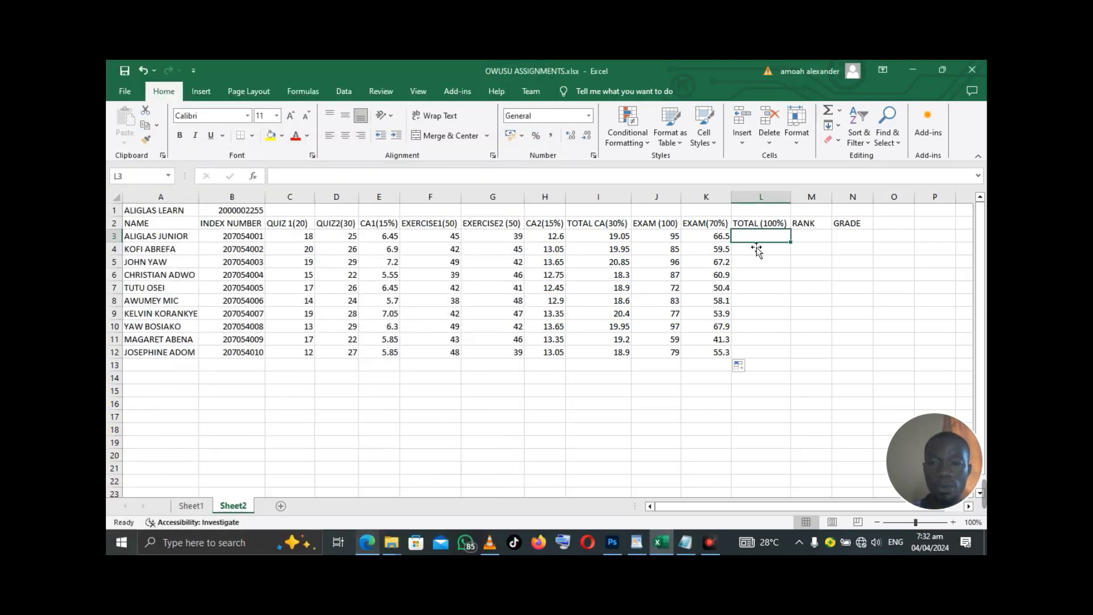
- Enter =I3+K3 in L3 and fill it down to L12, giving 85.55 down to 74.2
click(755, 243)
text(=)
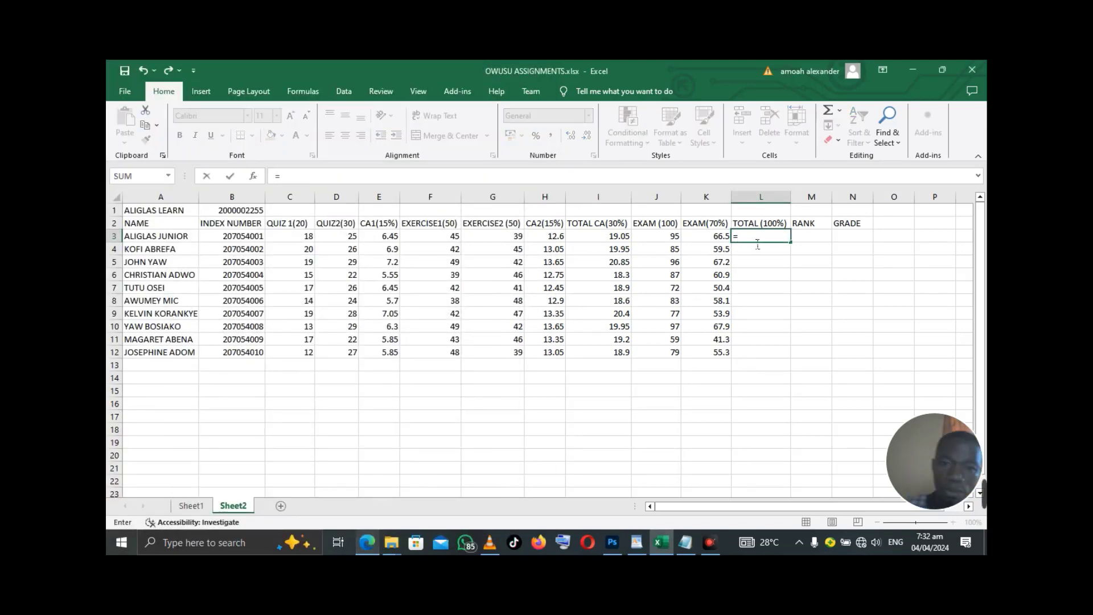
click(622, 240)
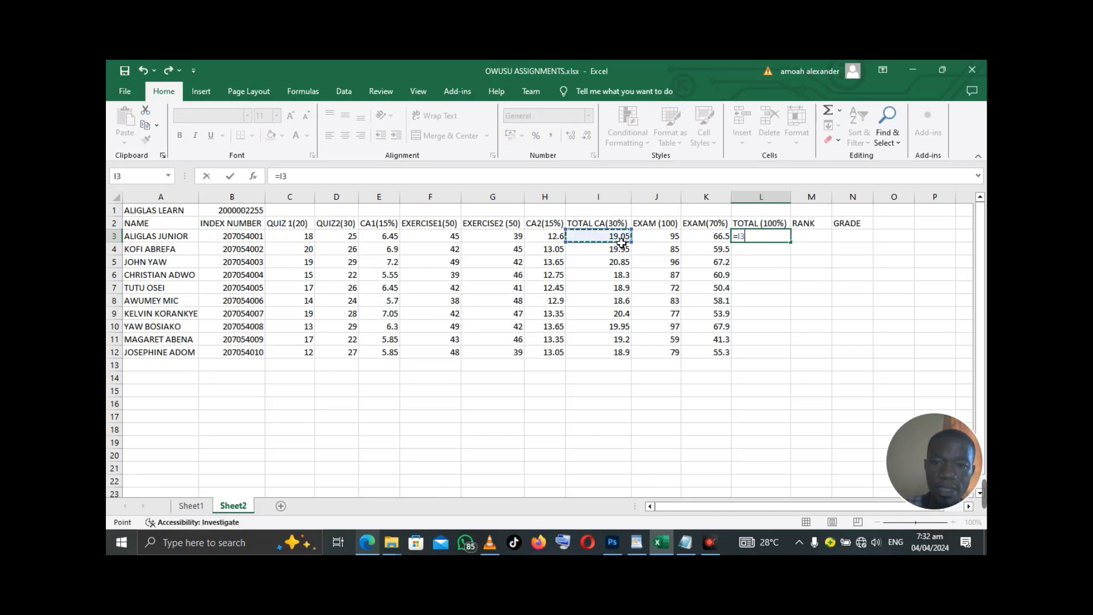
text(+)
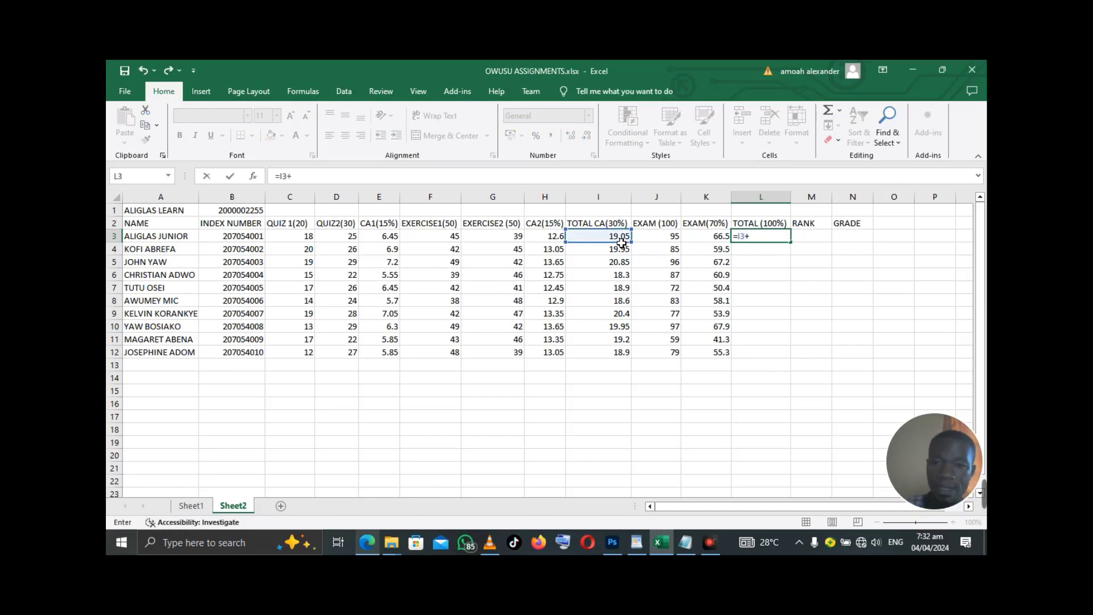
click(714, 240)
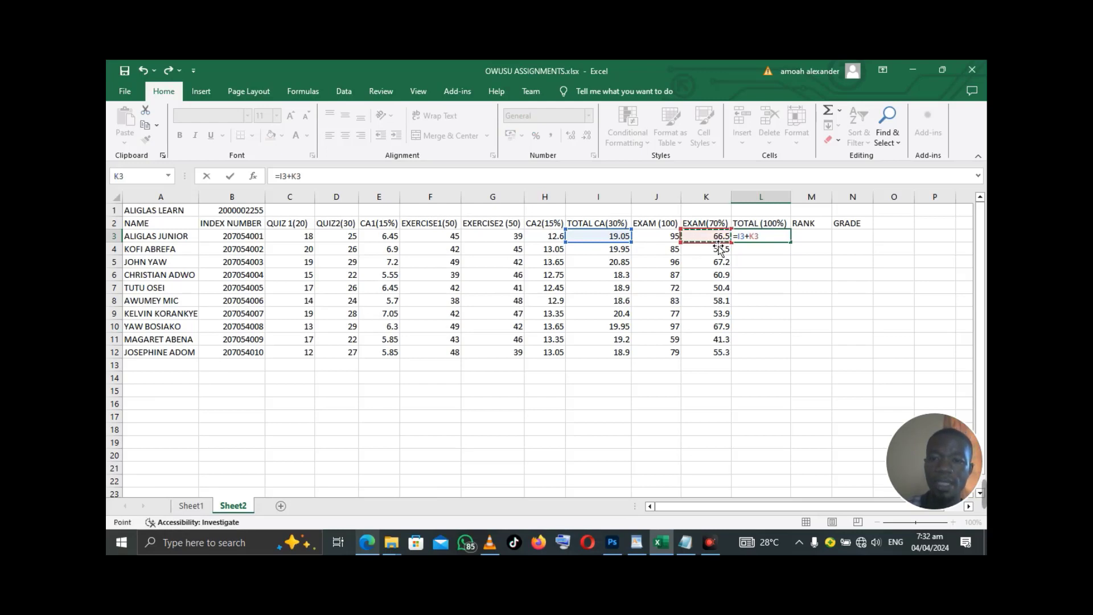
key(Return)
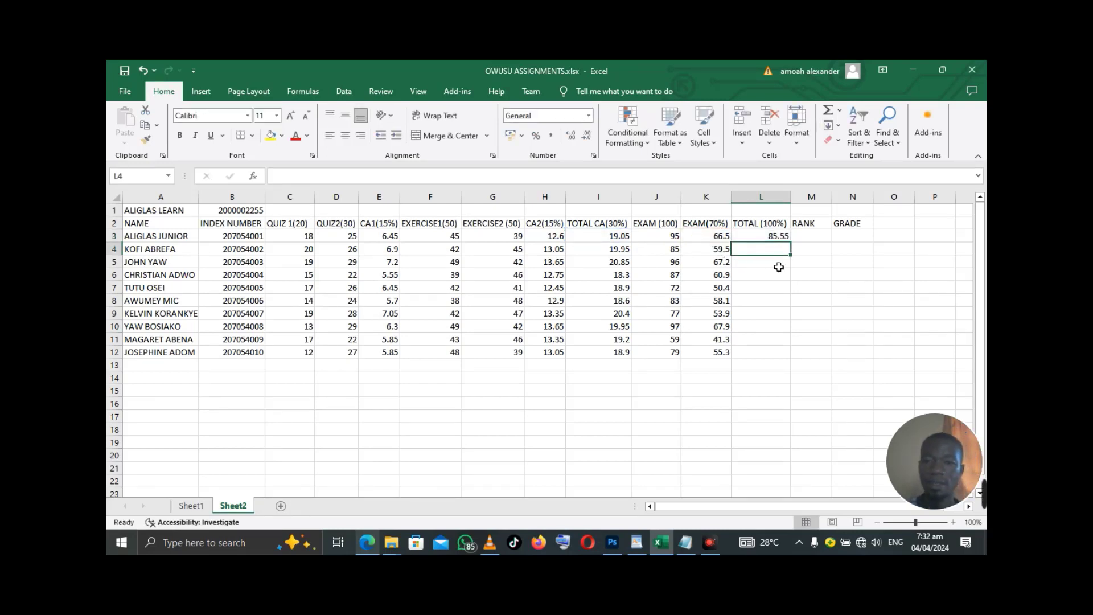
click(783, 240)
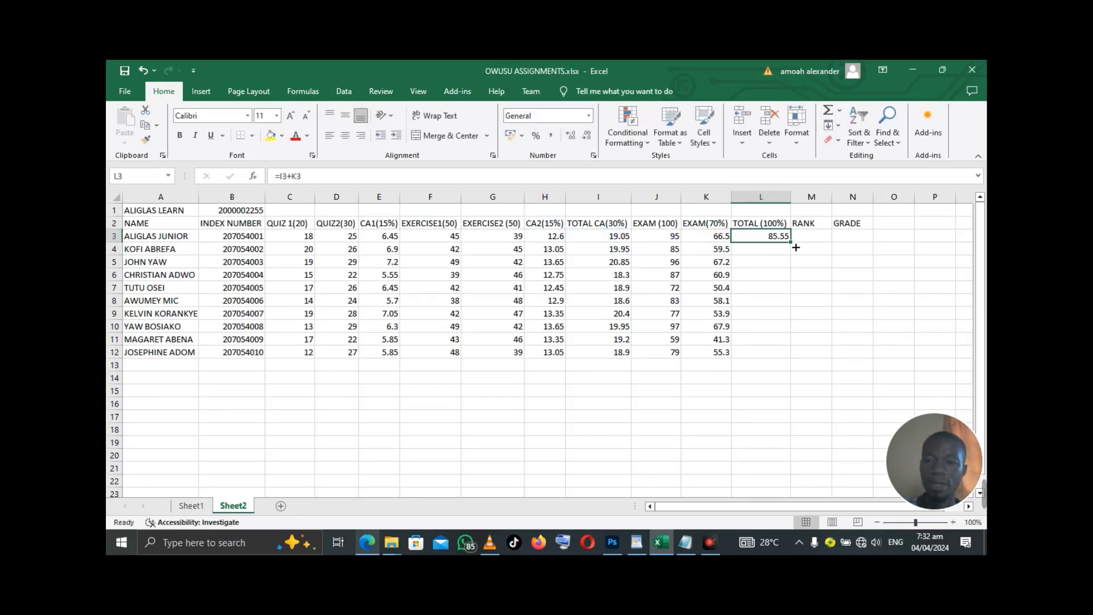
double_click(792, 243)
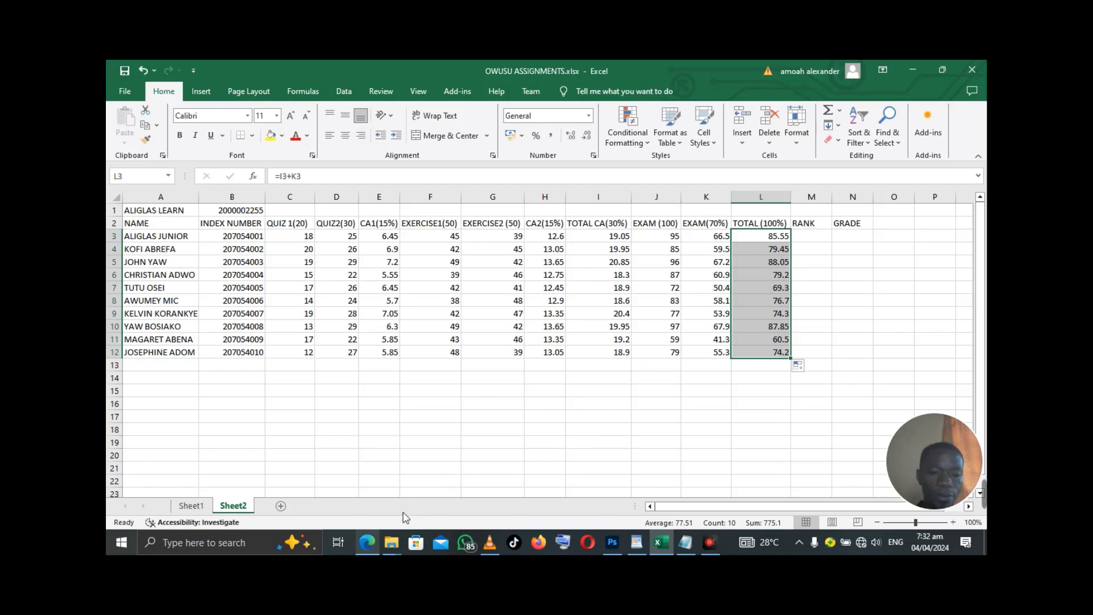
click(367, 544)
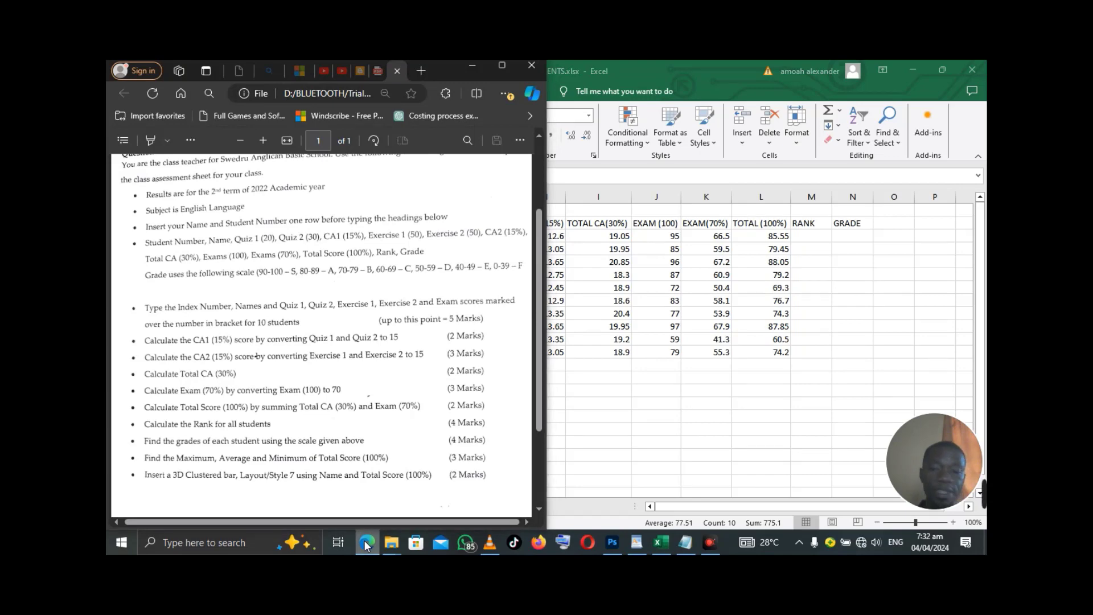
click(368, 544)
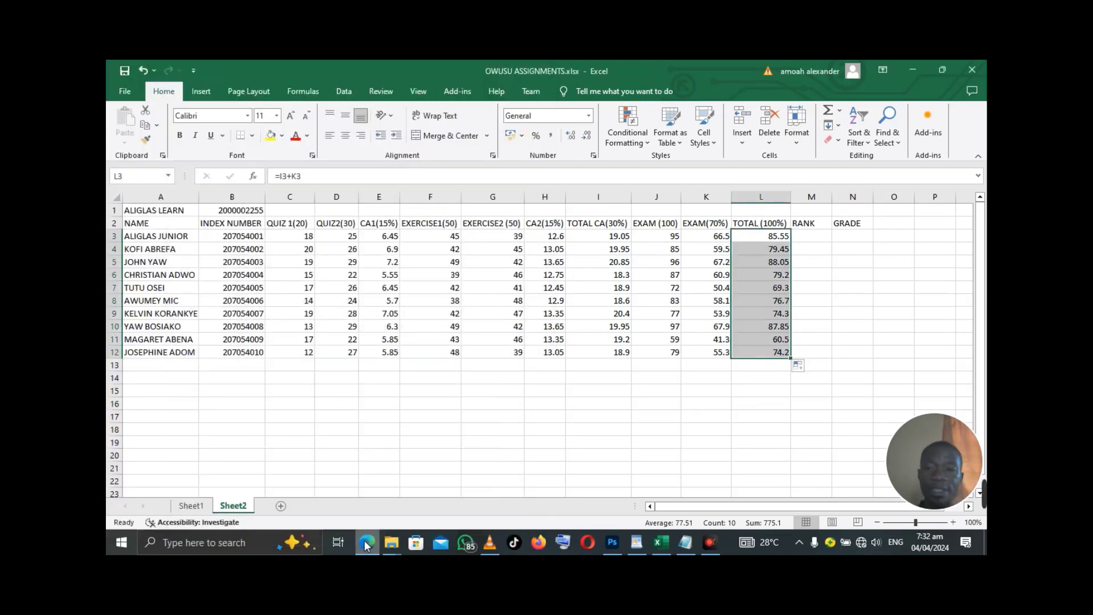
click(820, 246)
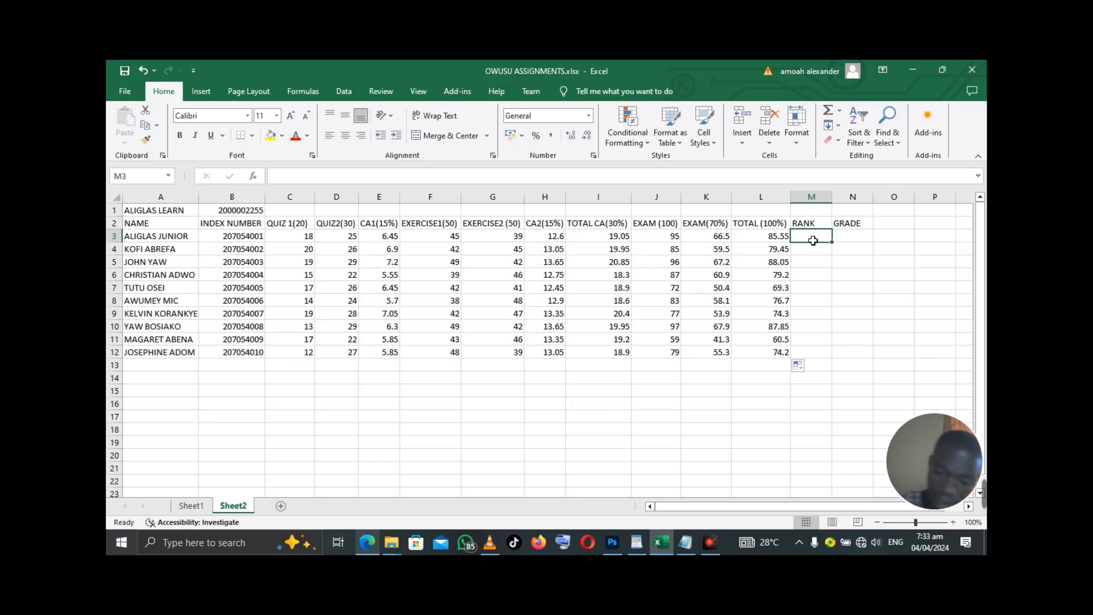
- In M3, begin typing =RANK(L3,$l$3 with L3 as the number to rank
text(=)
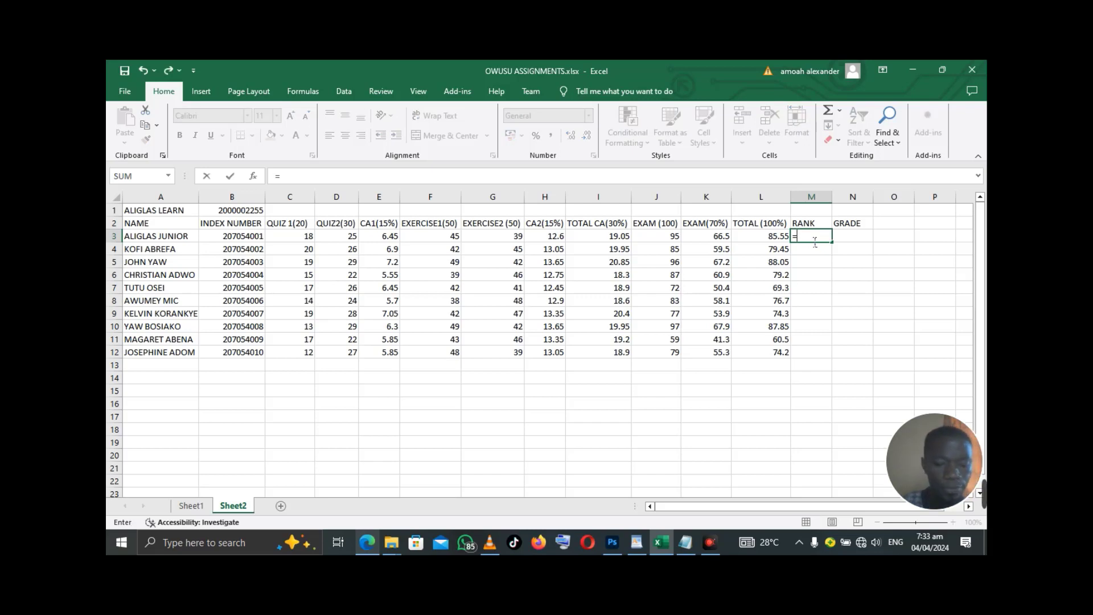
text(RANK)
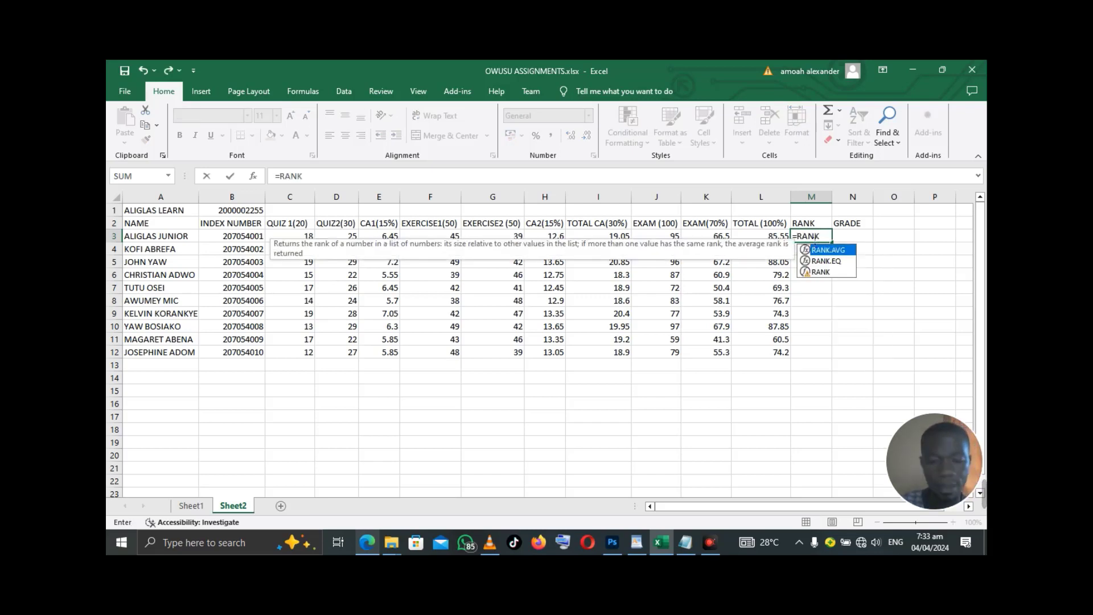
text(()
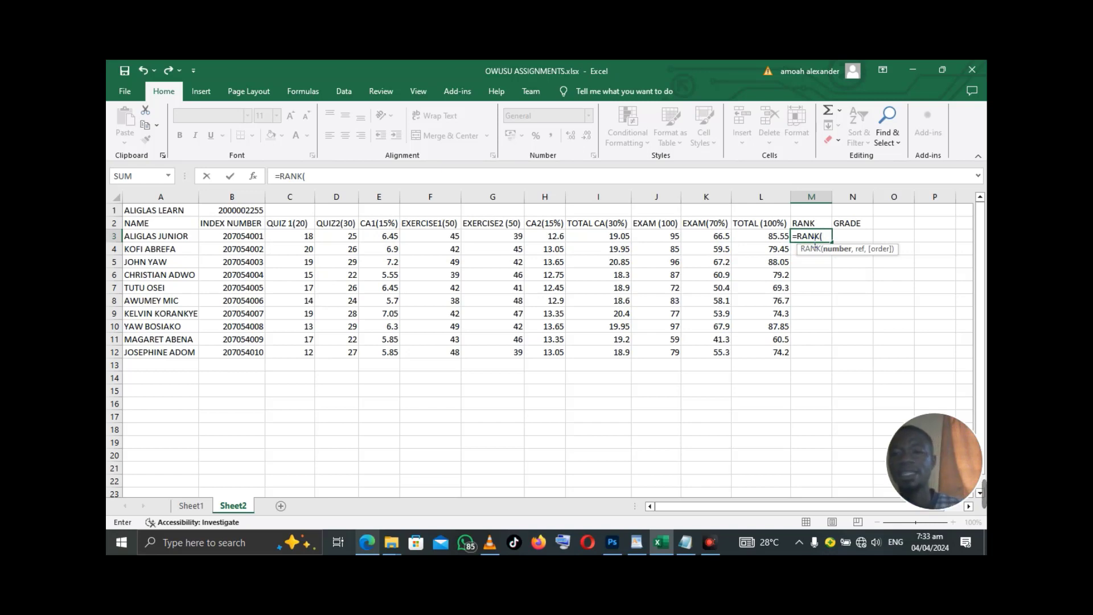
click(776, 240)
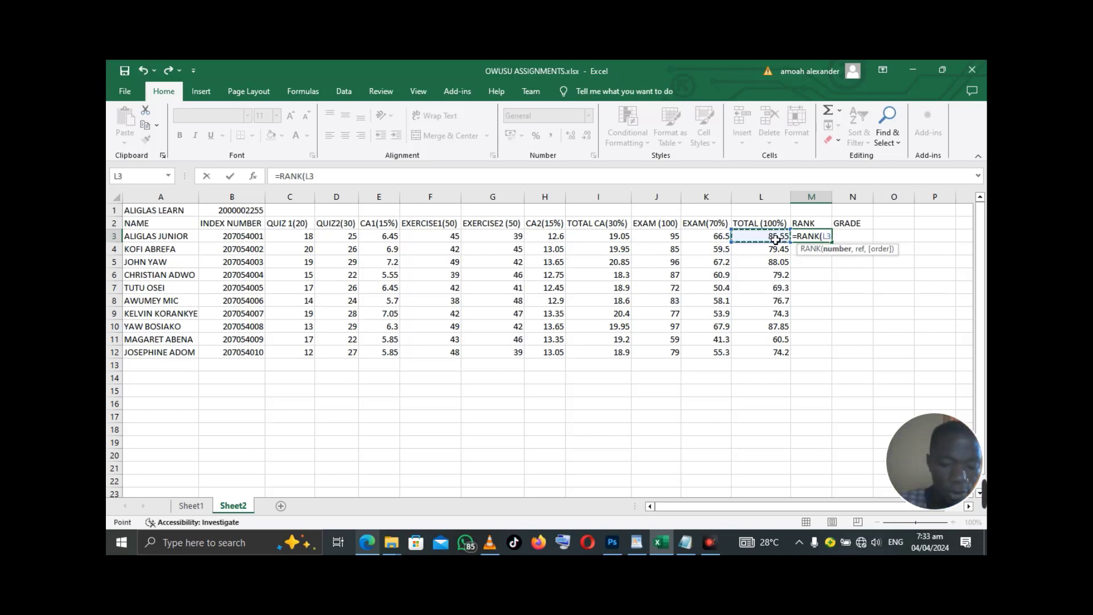
text(,)
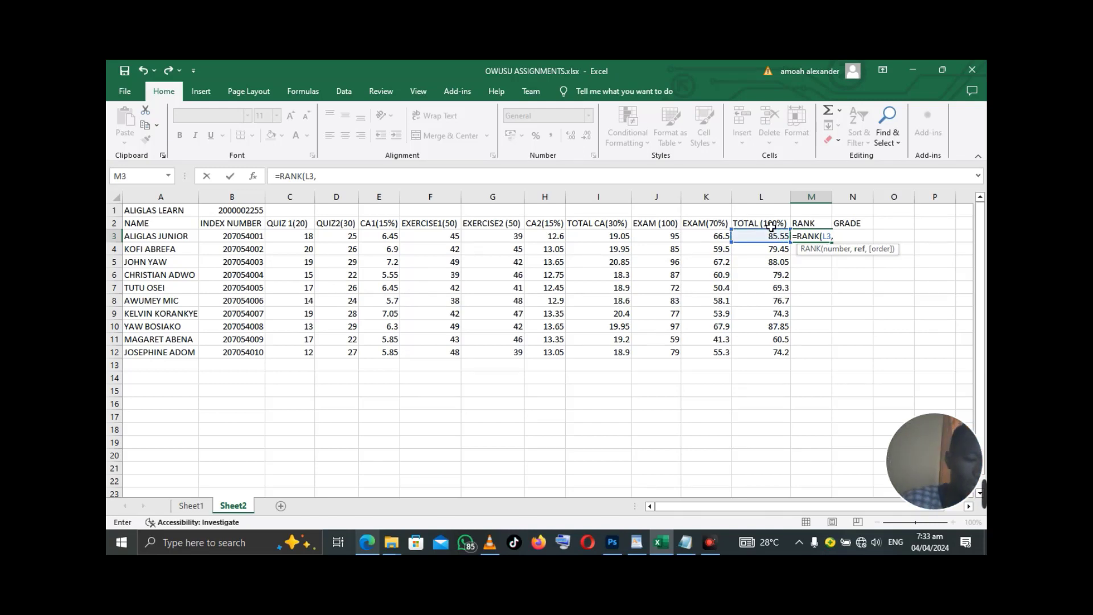
text($)
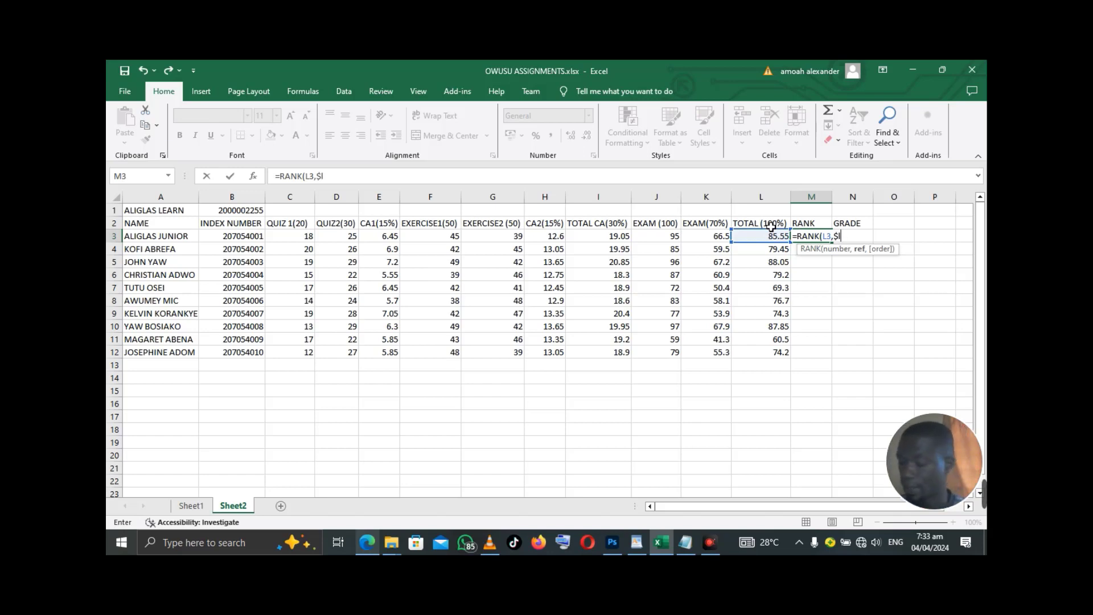
text(l)
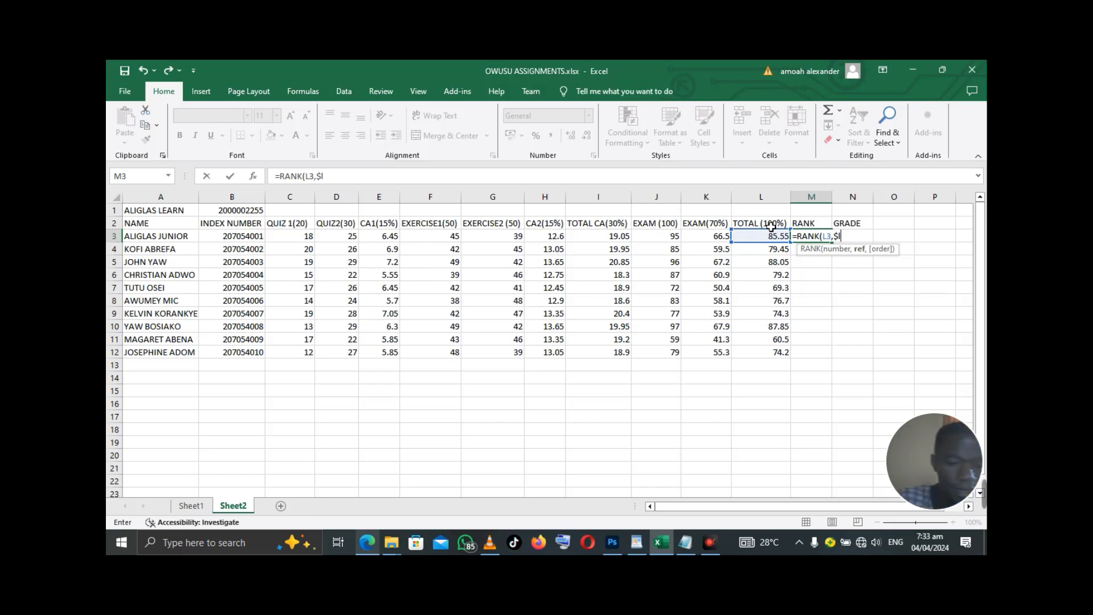
text($)
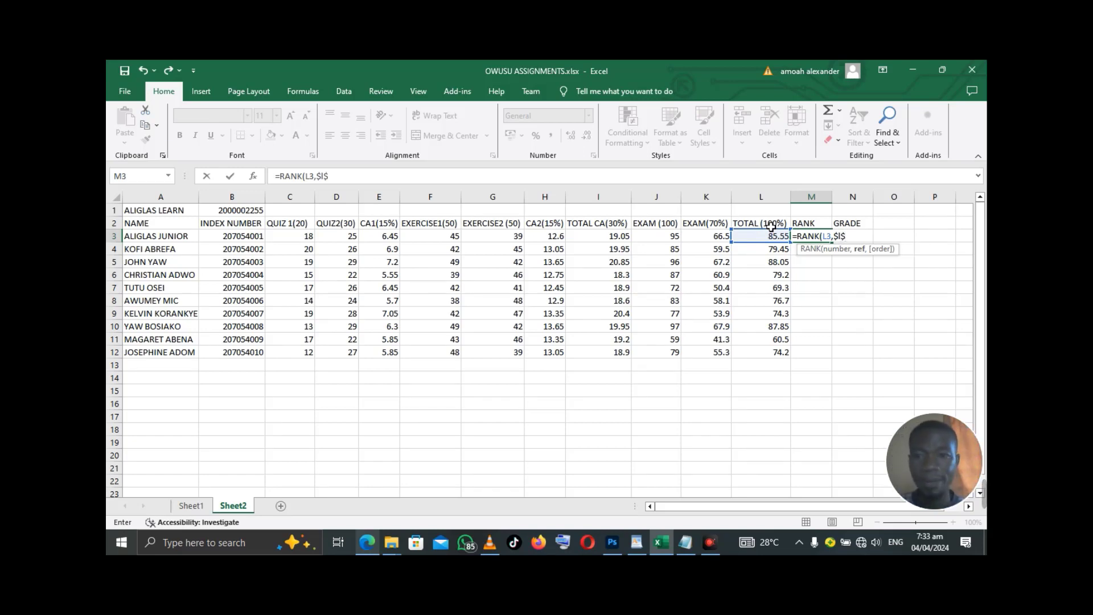
text(3:)
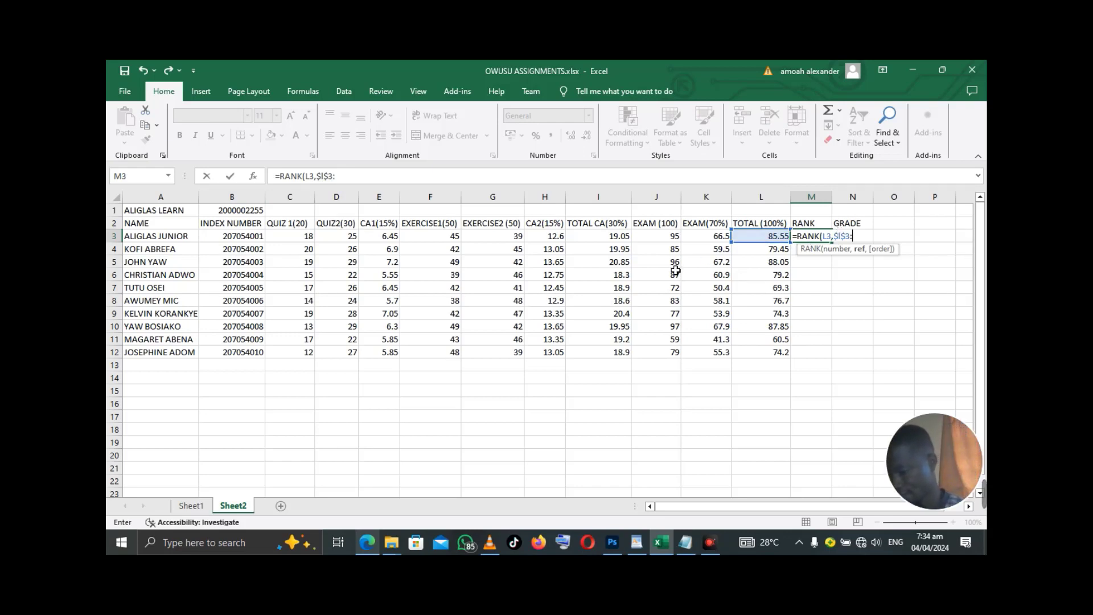
- Complete the formula as =RANK(L3,$I$3:$L$,12,0) with order 0 and enter it
text($L)
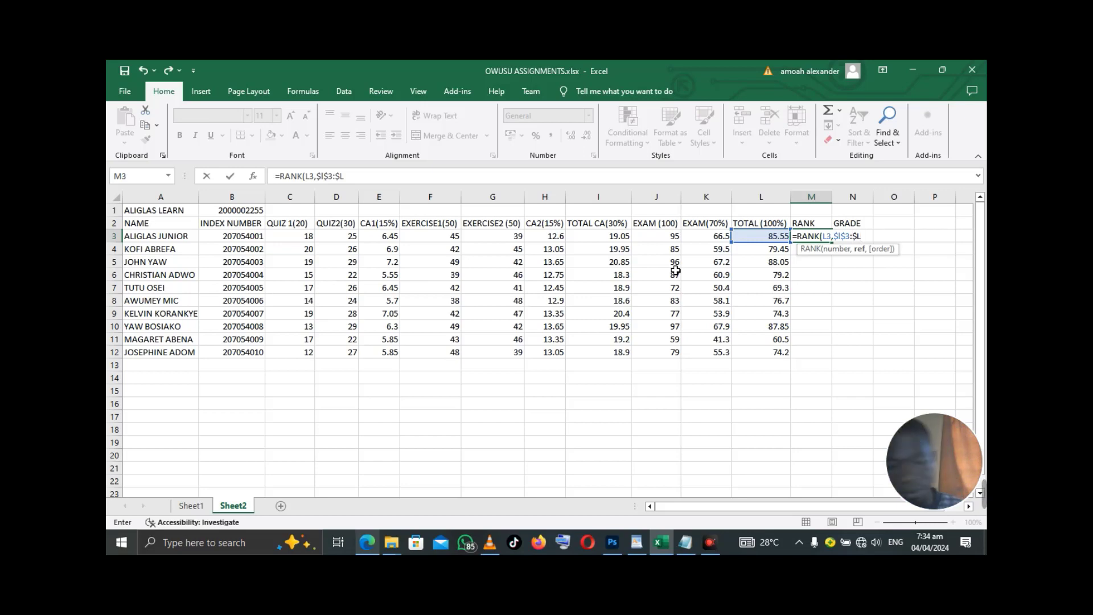
text($)
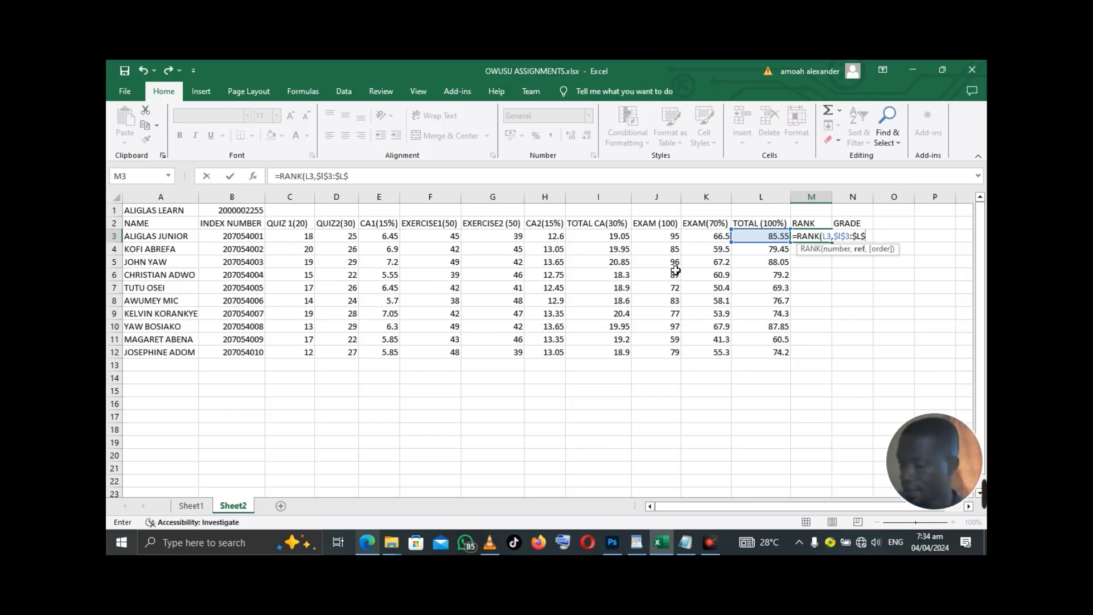
text(,)
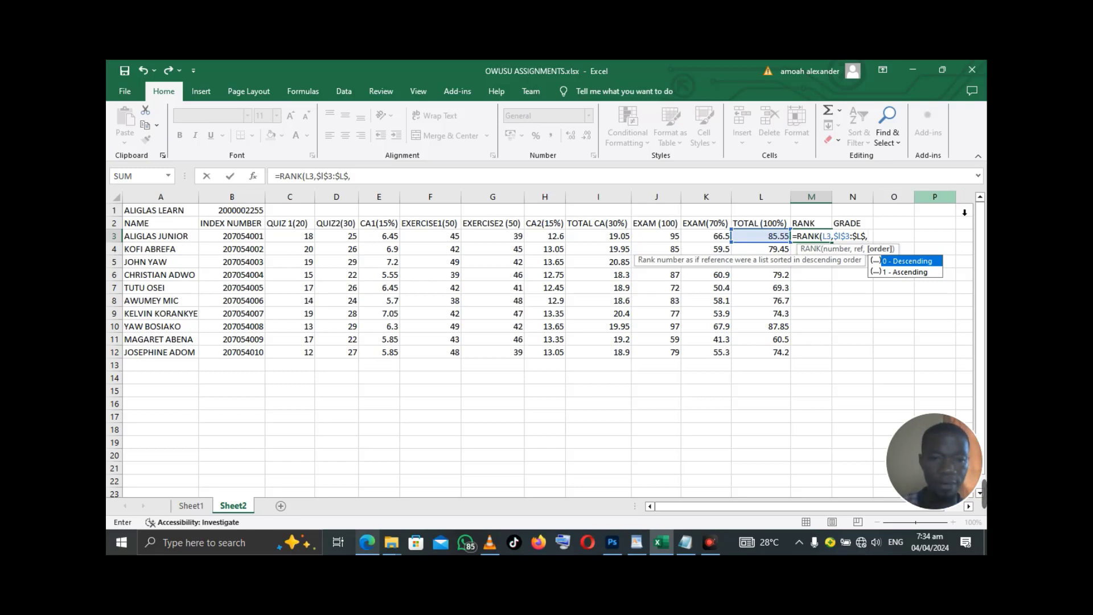
text(12)
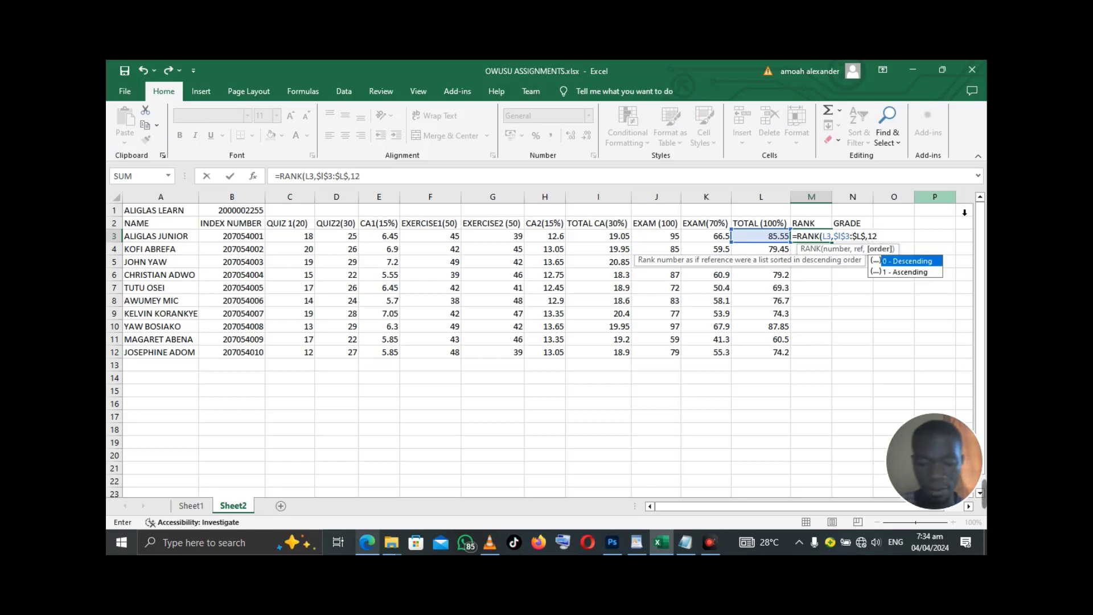
text(,O)
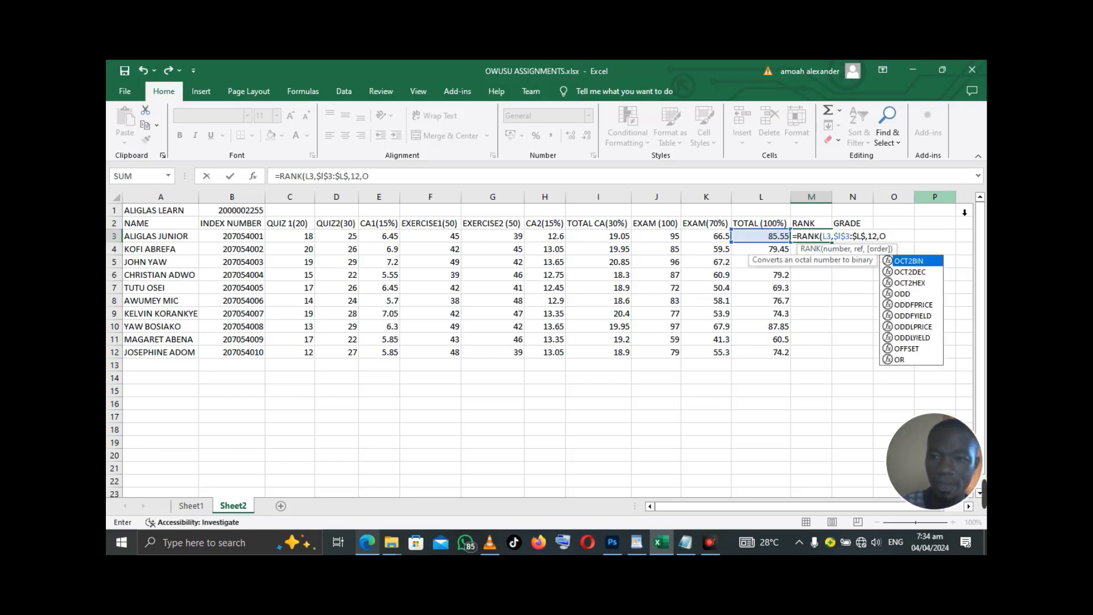
key(BackSpace)
text(0)
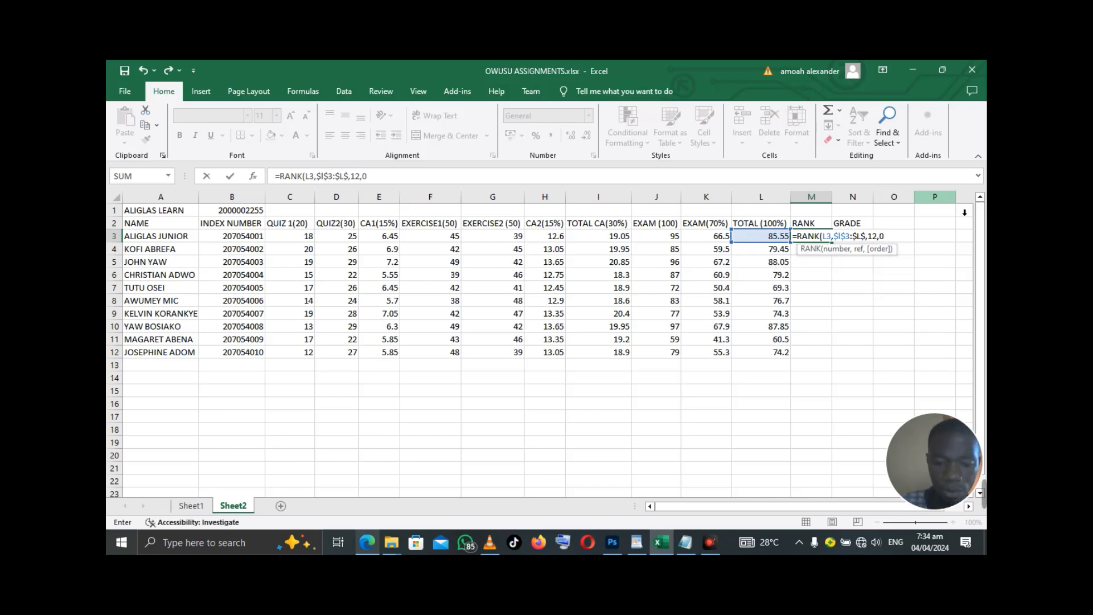
key(Return)
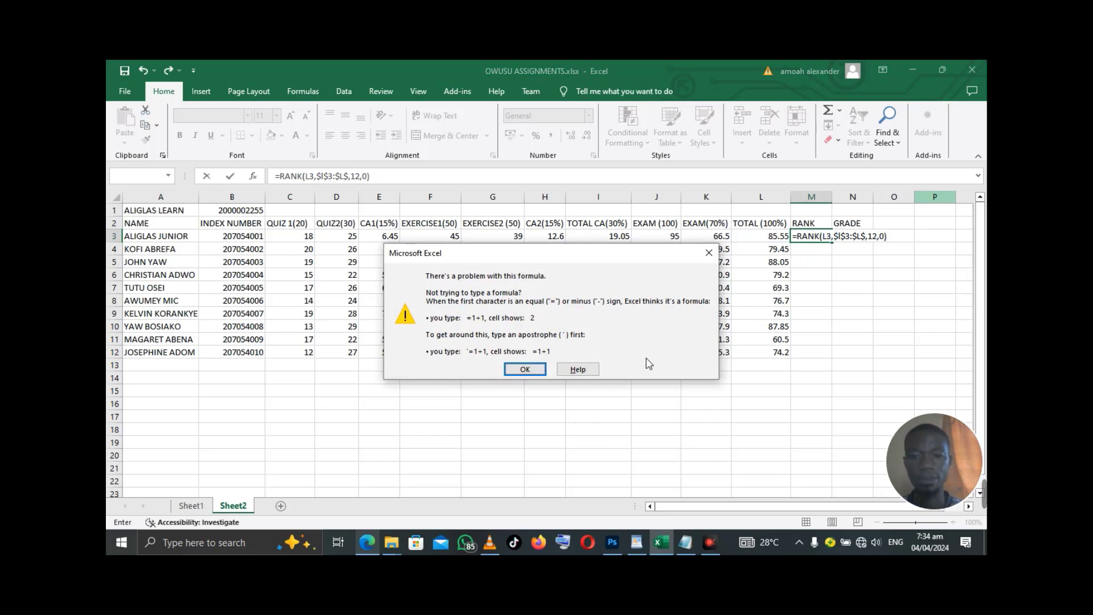
- Dismiss the formula warning and delete the stray comma after $L$ in M3
click(709, 253)
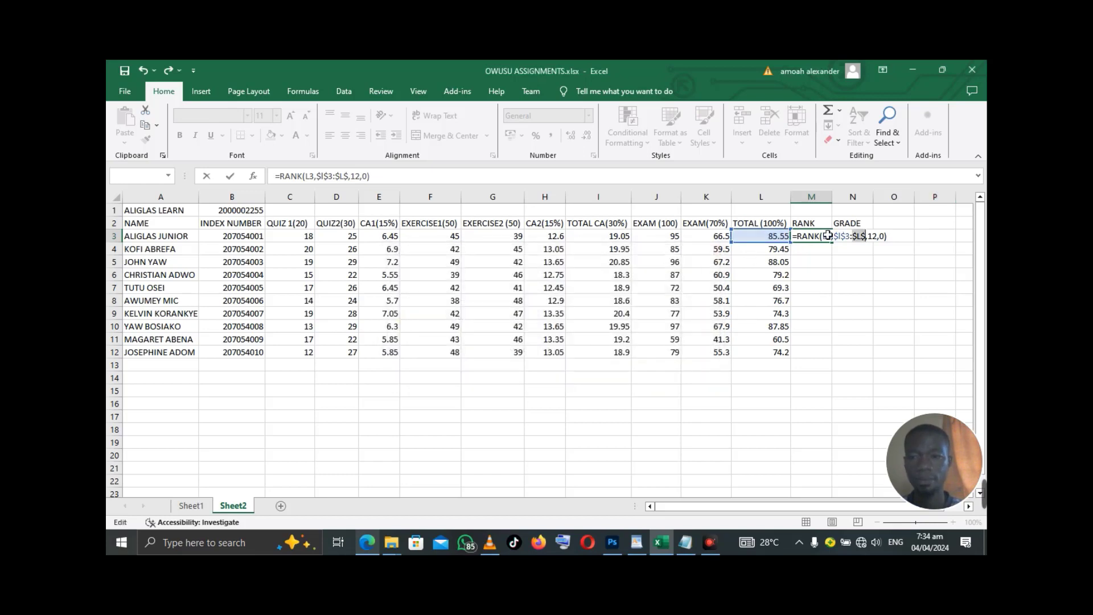
click(869, 237)
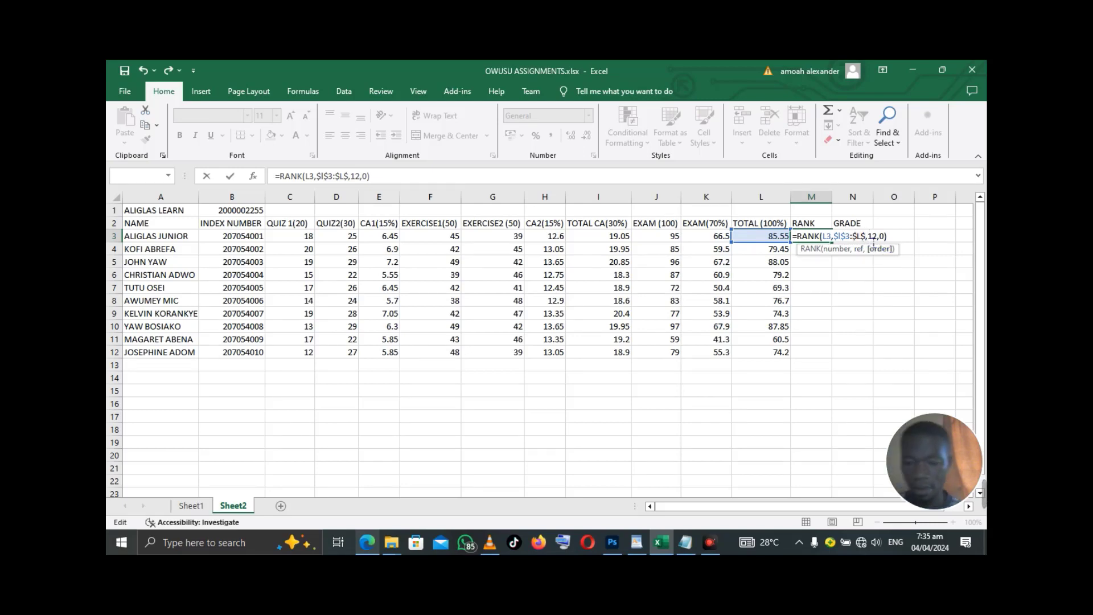
key(BackSpace)
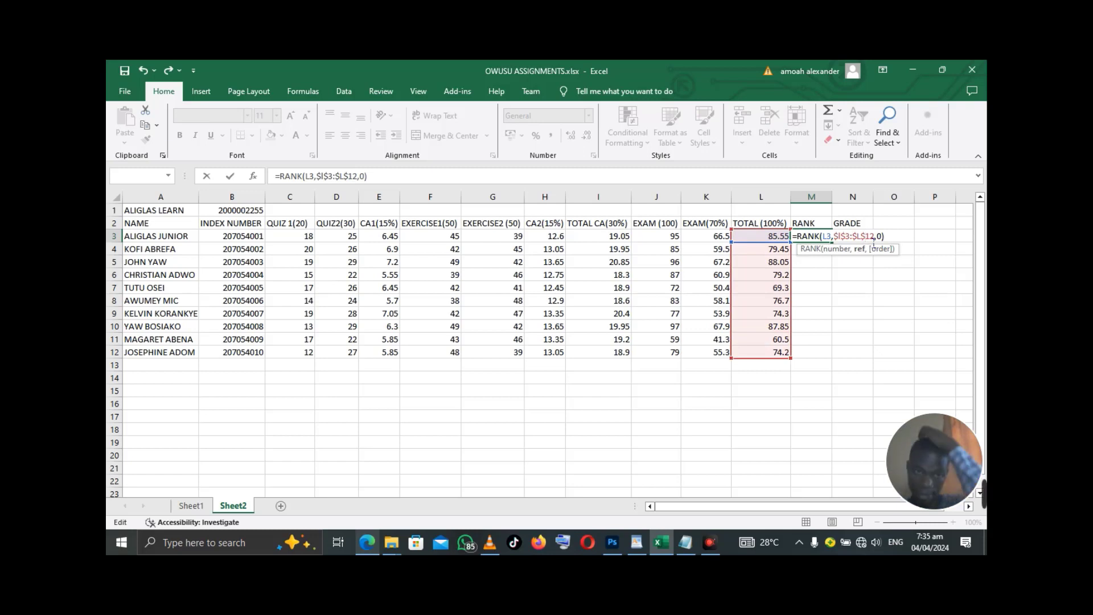
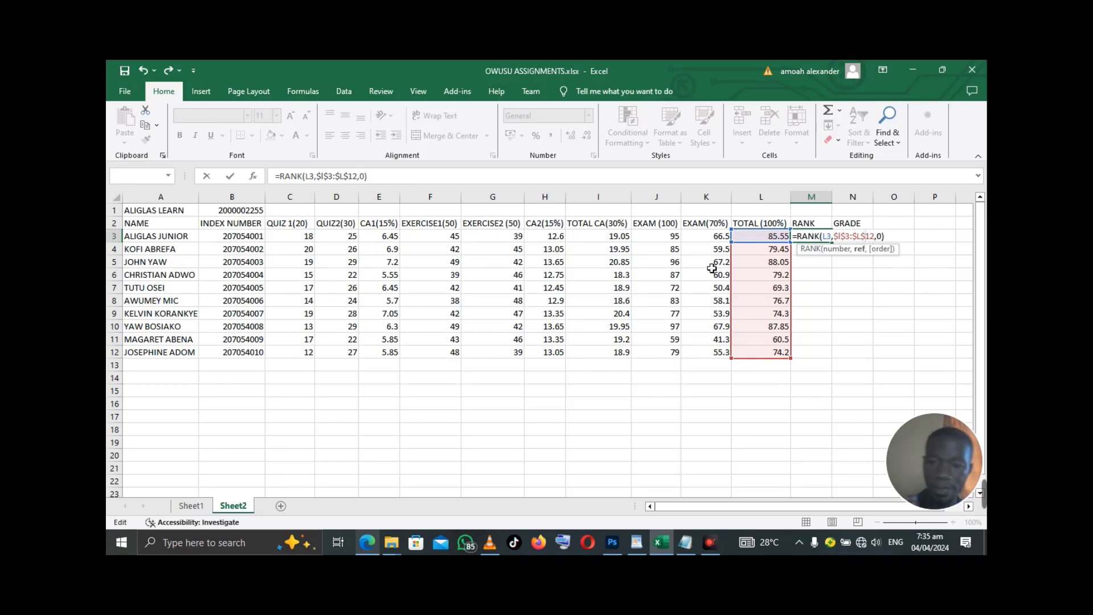
- Commit the RANK formula in M3 and fill it down to M12 to rank all ten students
key(Return)
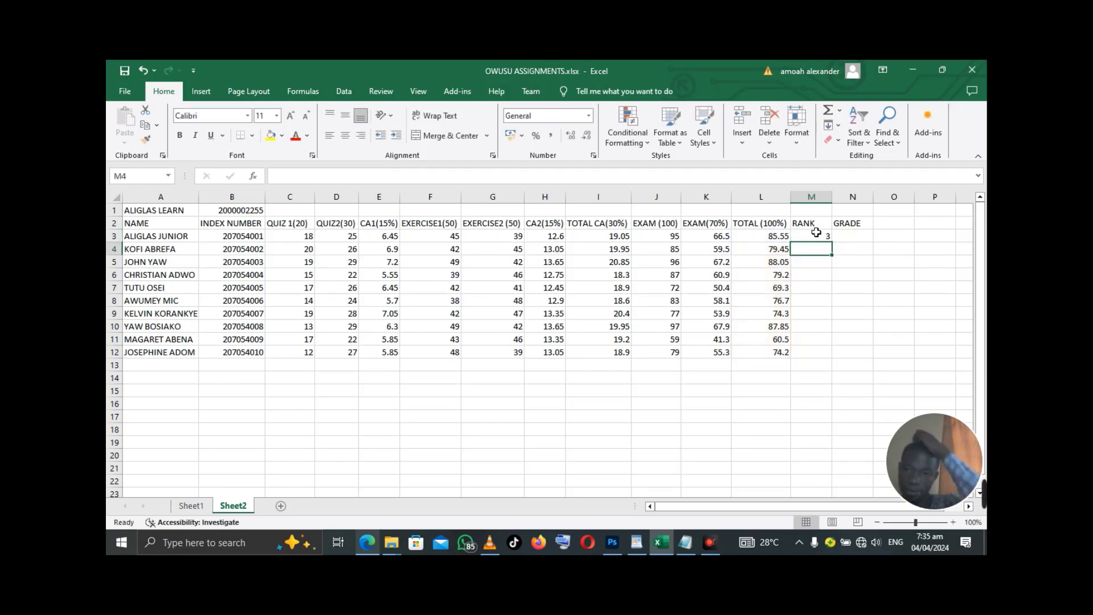
click(823, 236)
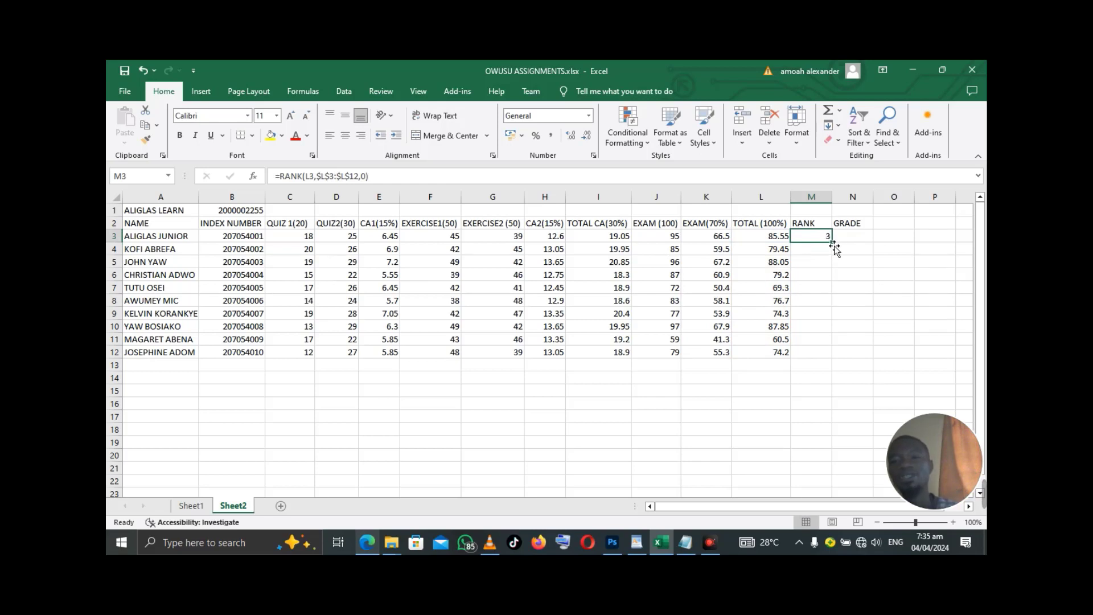
double_click(833, 242)
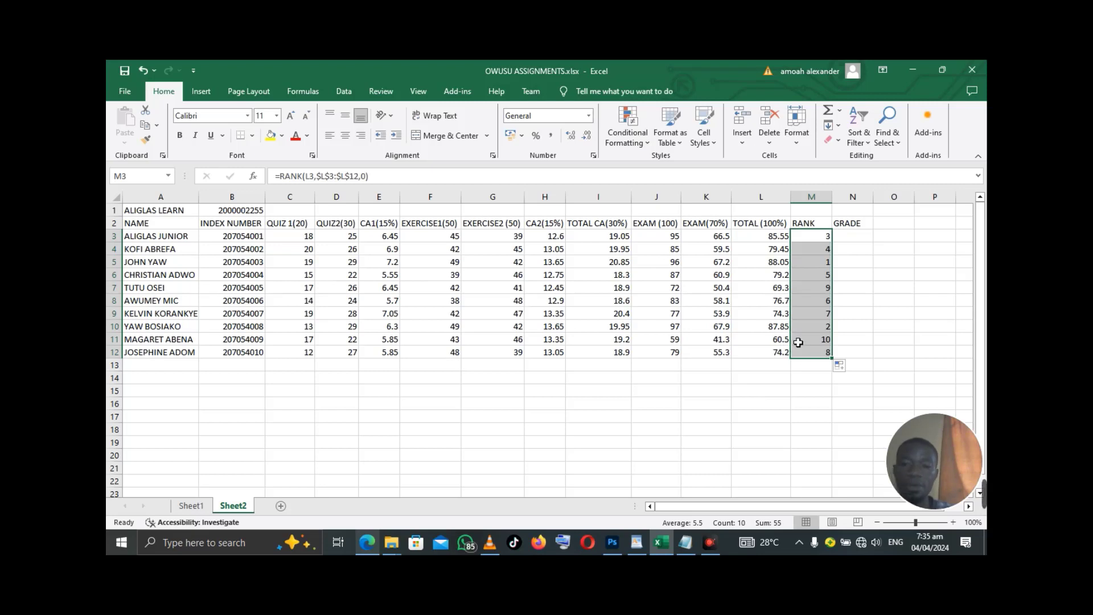
click(869, 241)
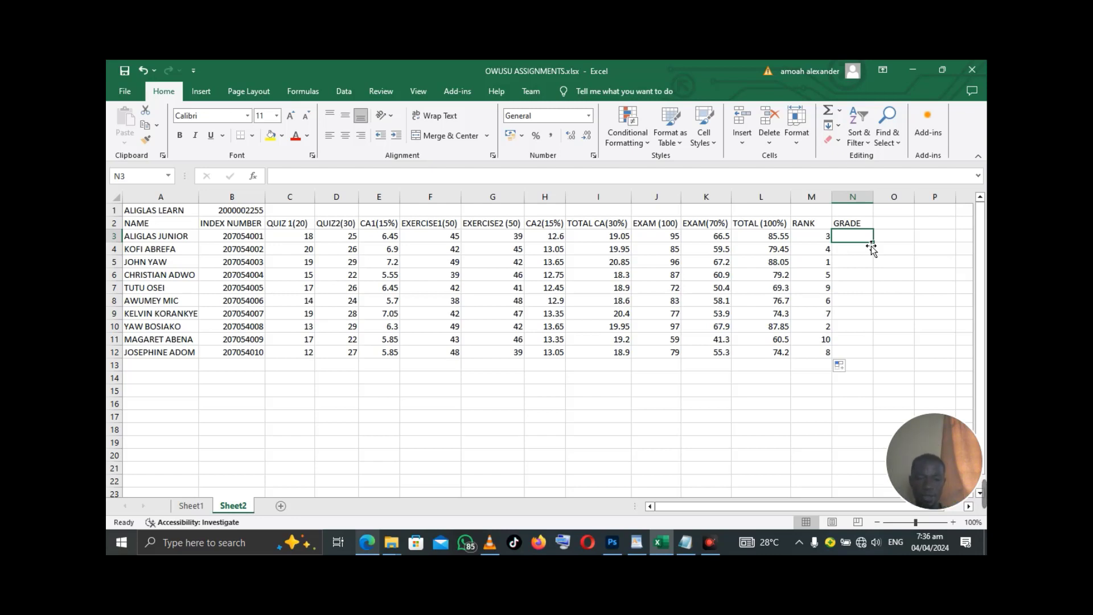
- Copy the full nested IF grading formula from the Notepad notes, then minimize Notepad
mouse_move(685, 540)
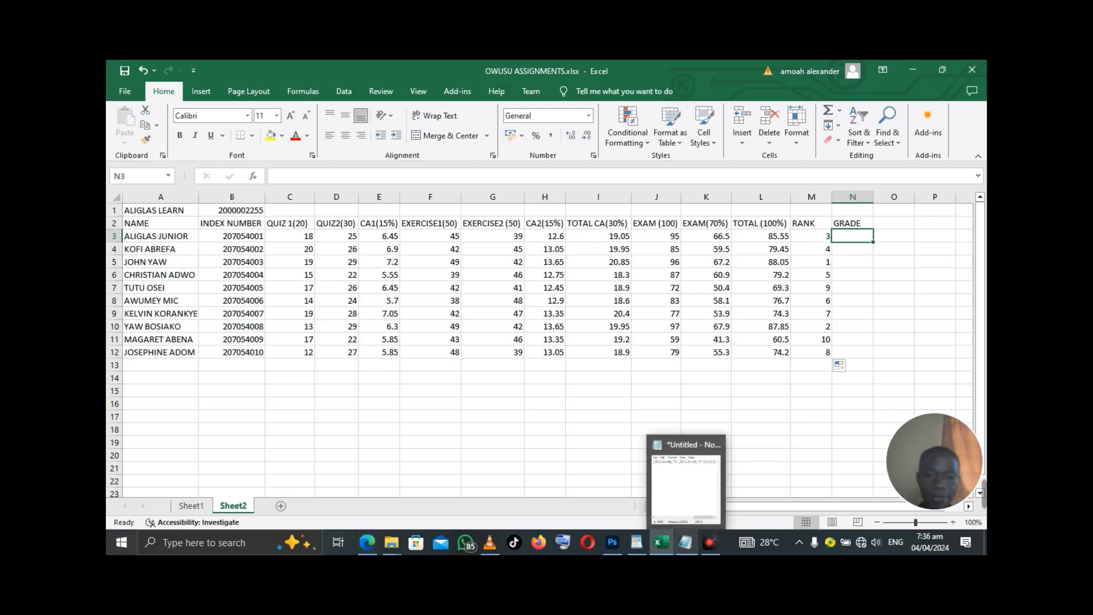
click(685, 541)
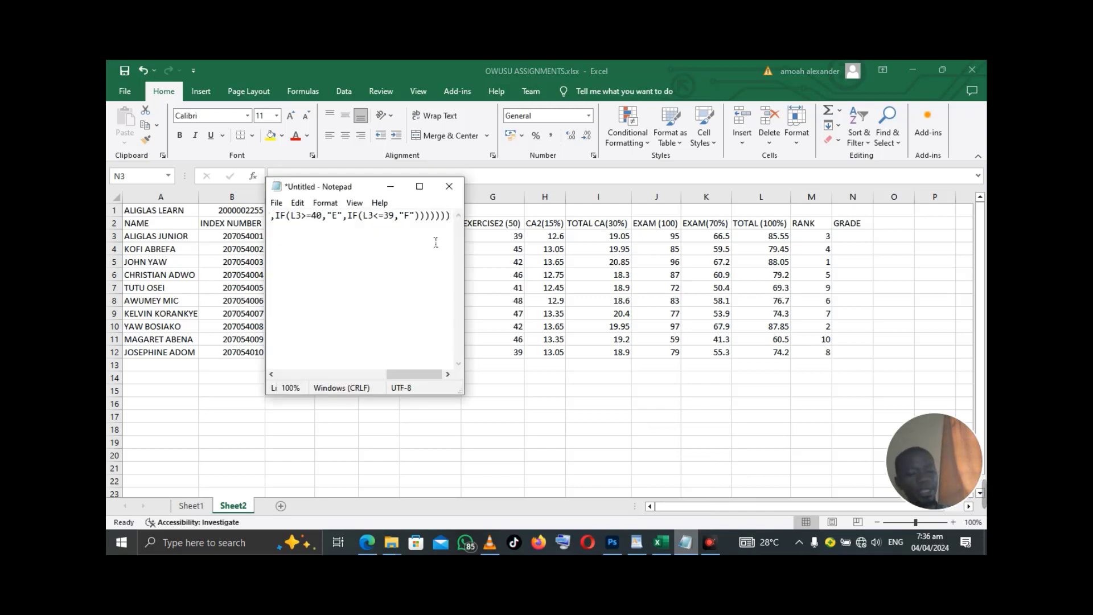
key(ctrl+a)
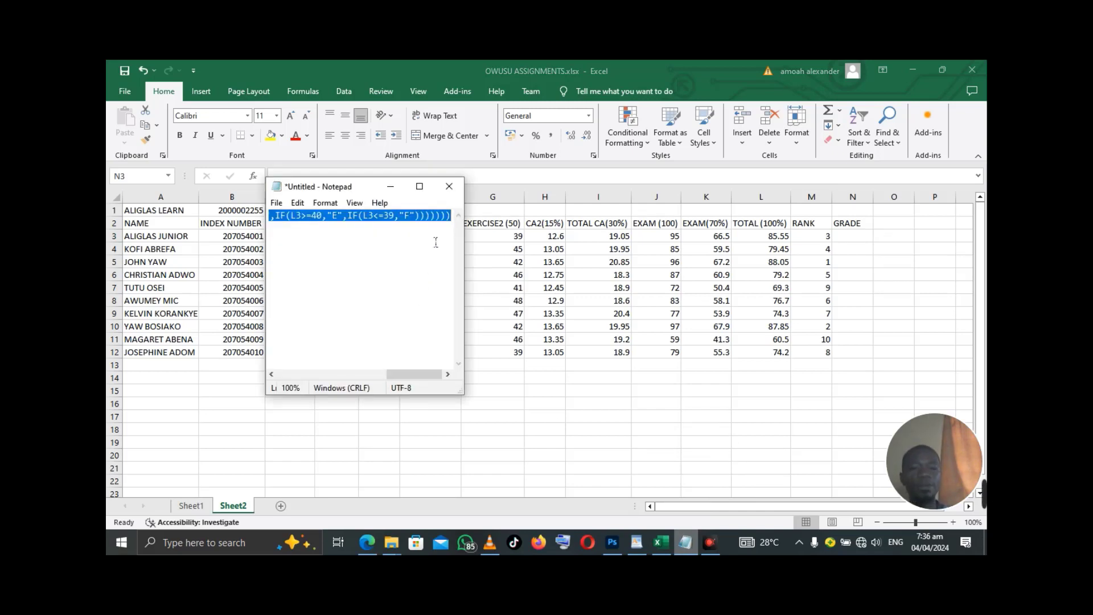
click(391, 187)
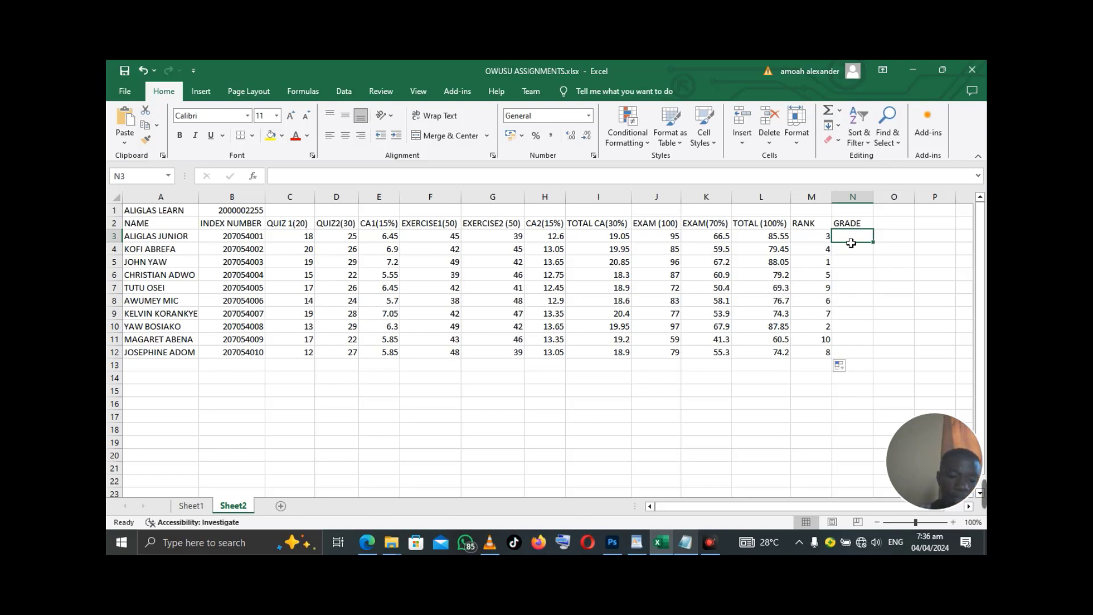
- Paste the nested IF grading formula into N3 and check the grade scale in the assignment PDF
text(=IF(L3>=90,"A",IF(L3>=80,"B",IF(L3>=70,"C",IF(L3>=60,"D",IF(L3>=50,"C",IF(L3>=40,"E",IF(L3<=39,"F"))))))))
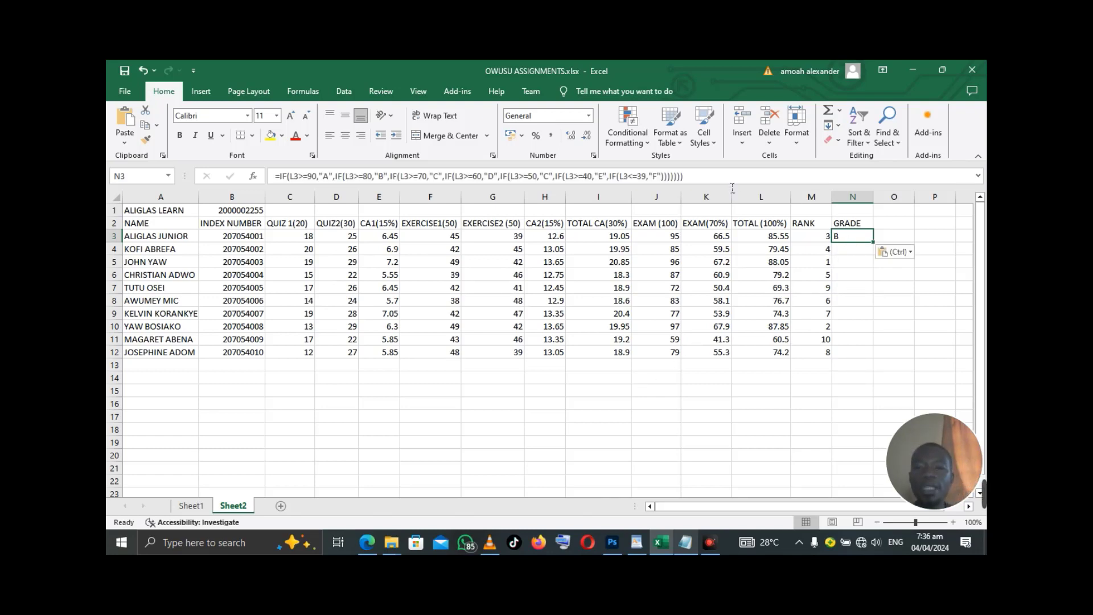
click(726, 178)
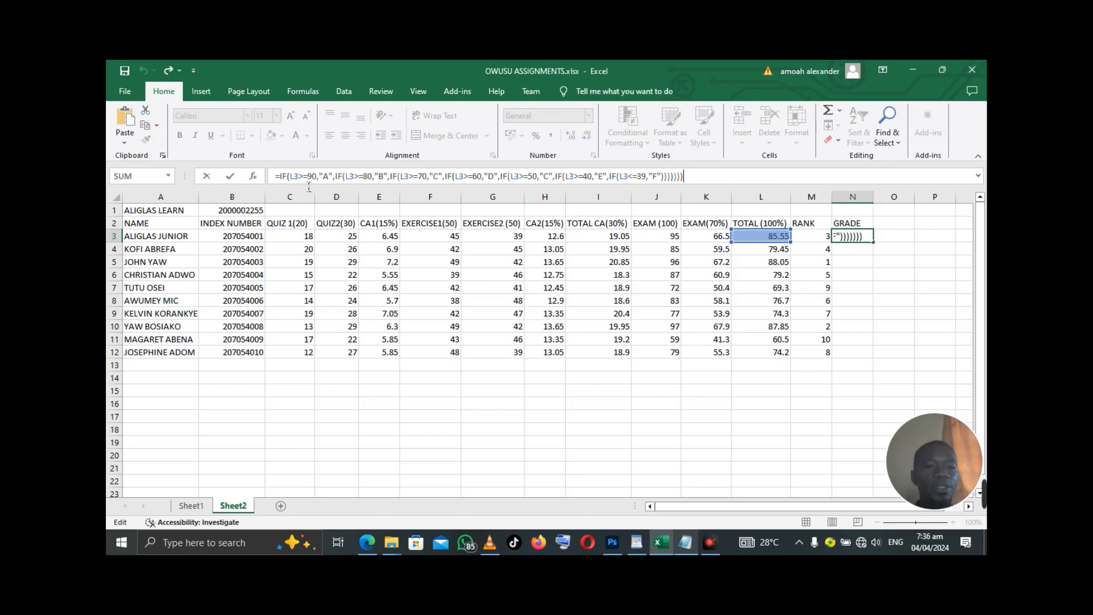
click(365, 543)
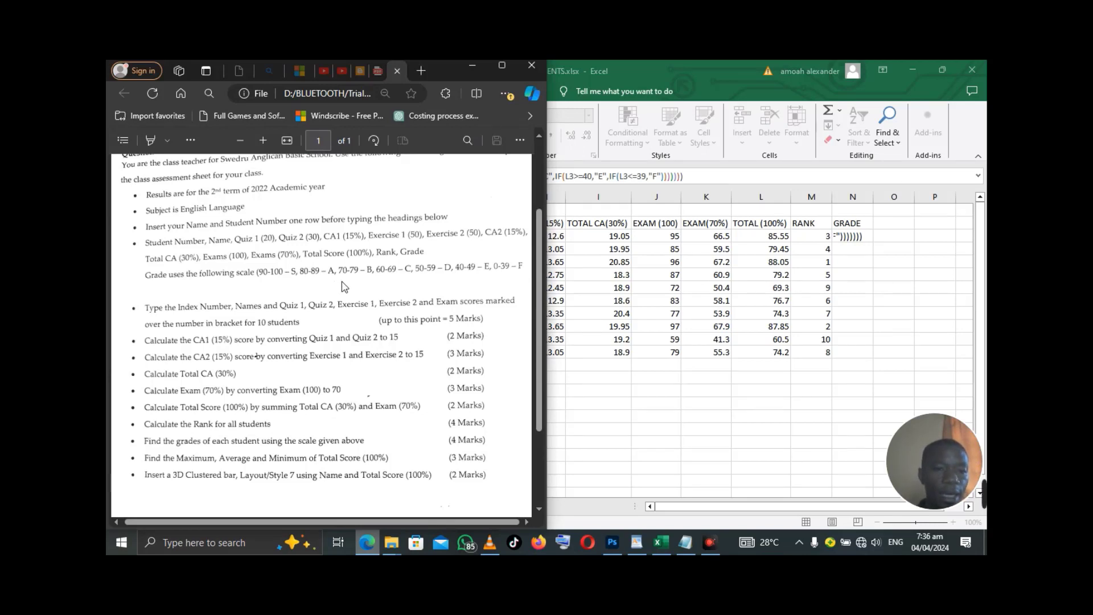
click(473, 64)
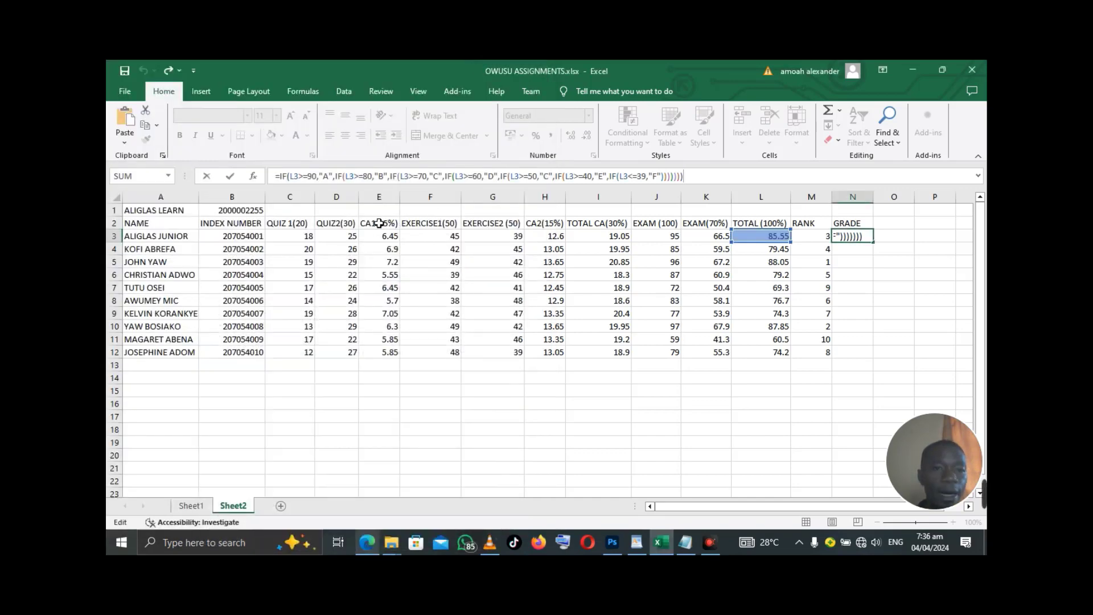
- In N3's IF formula, change the first three grade letters to S, A and B
click(335, 177)
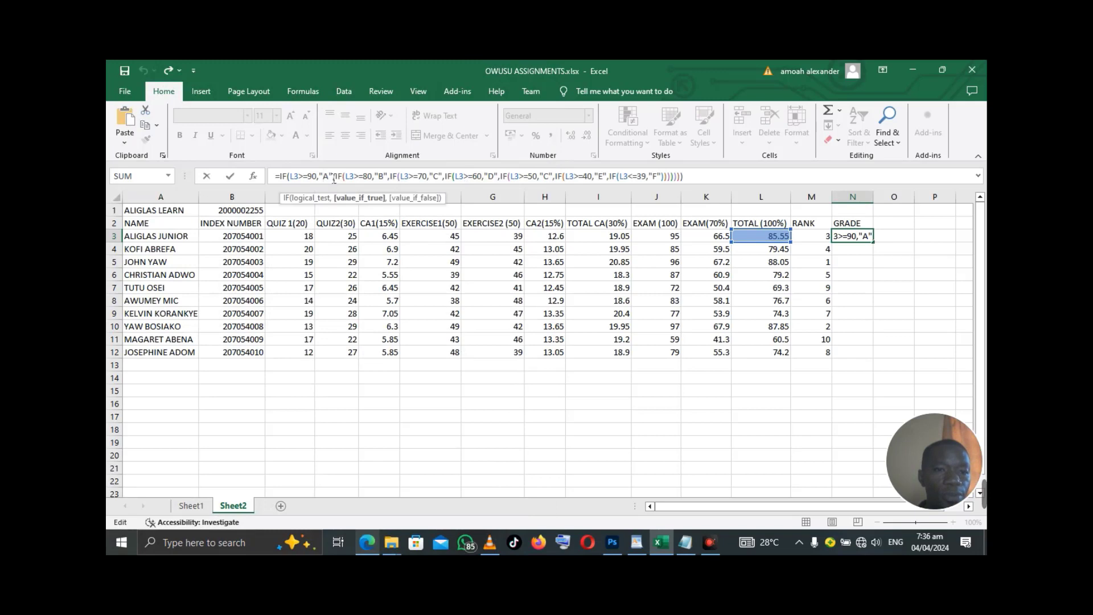
key(BackSpace)
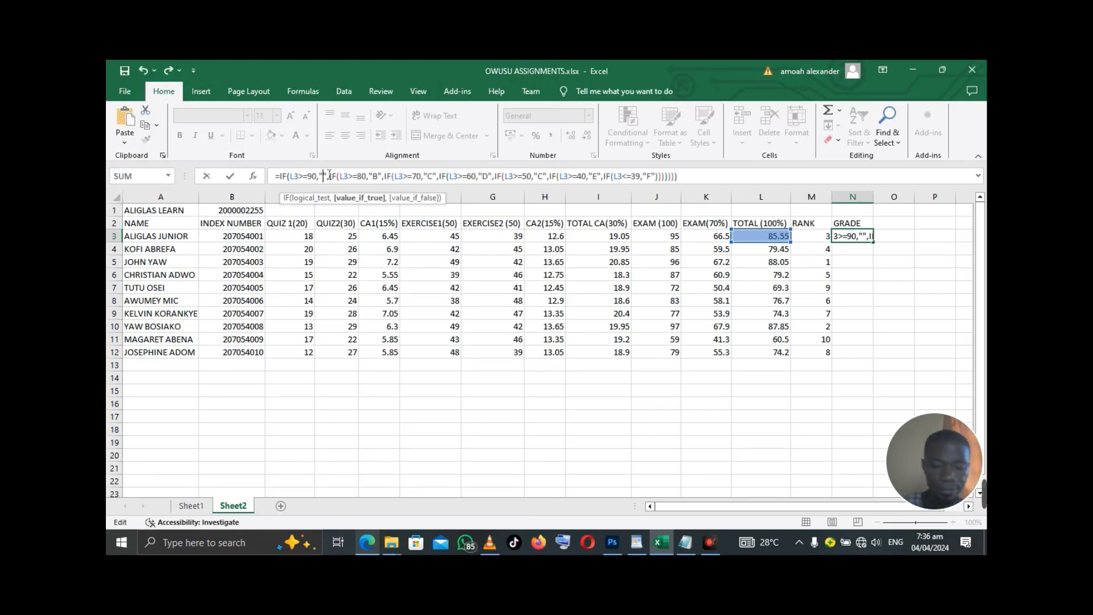
text(S)
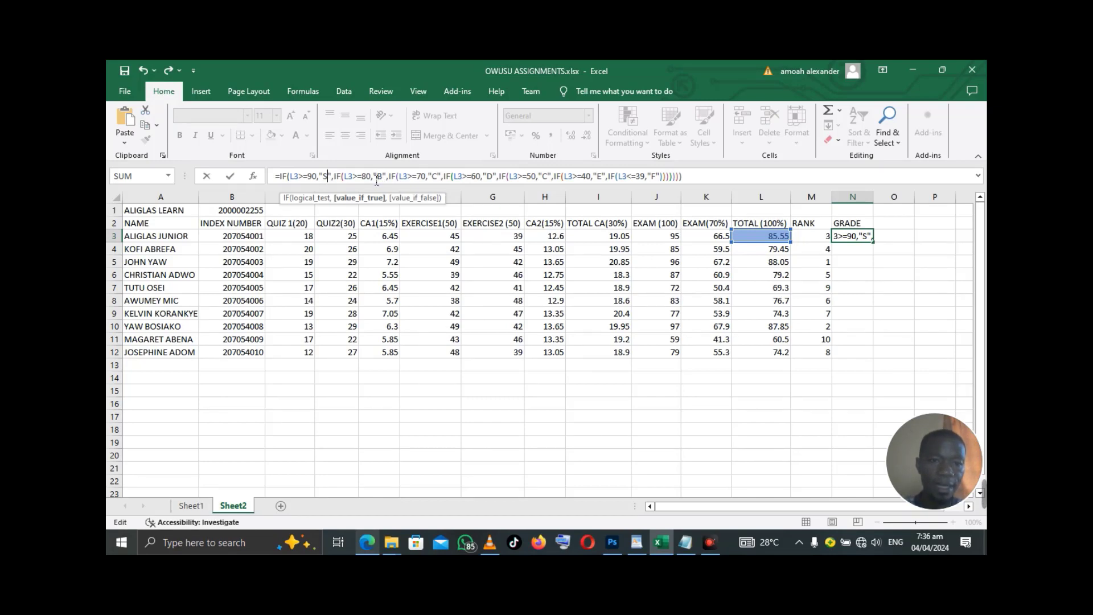
click(388, 183)
key(BackSpace)
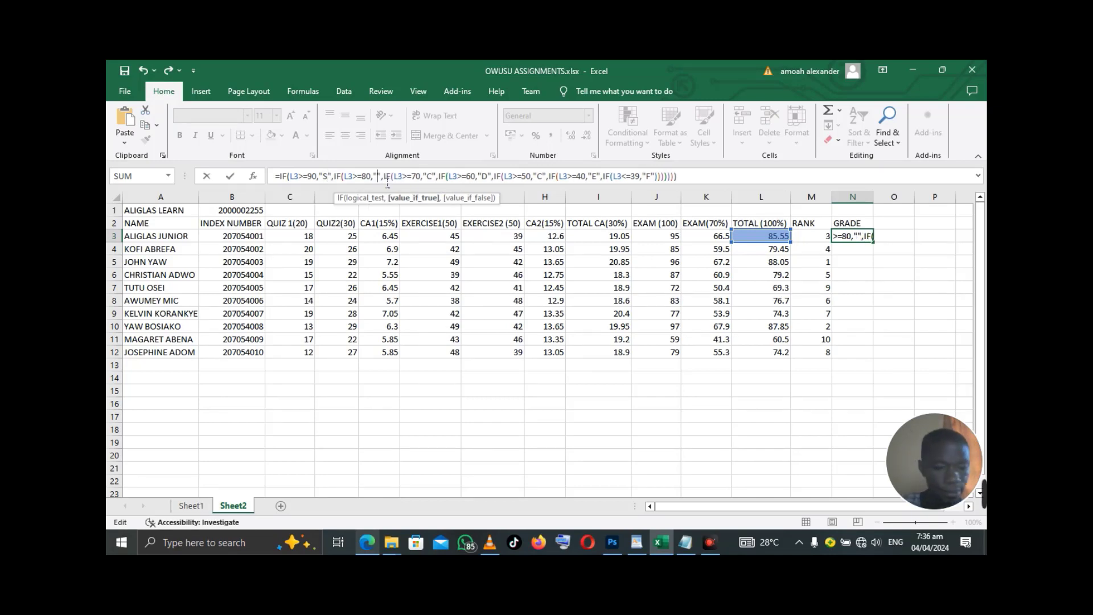
text(A)
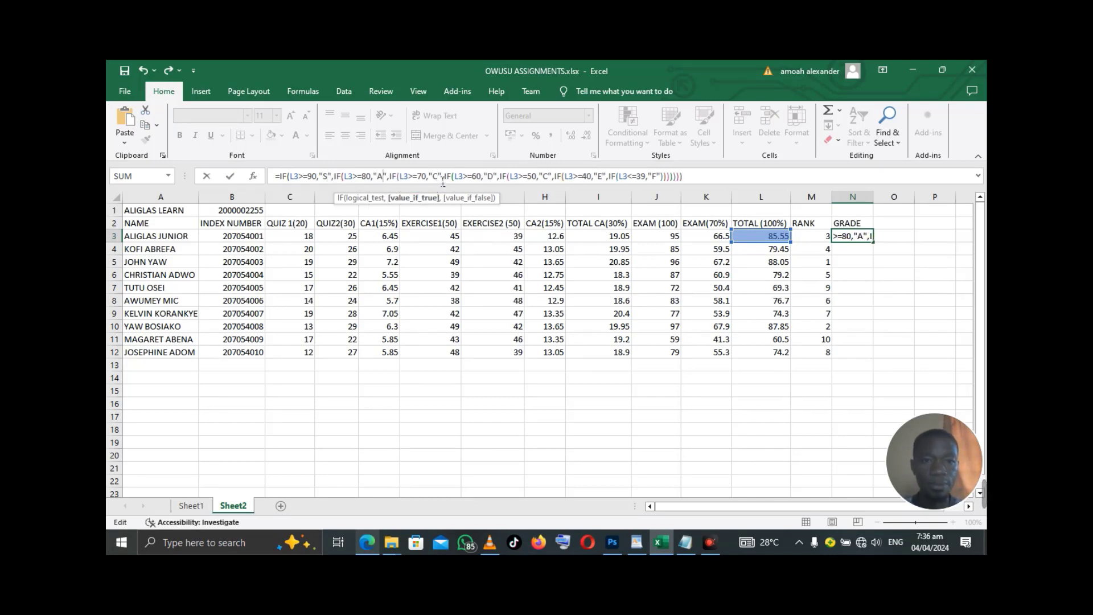
click(443, 181)
key(BackSpace)
text(B)
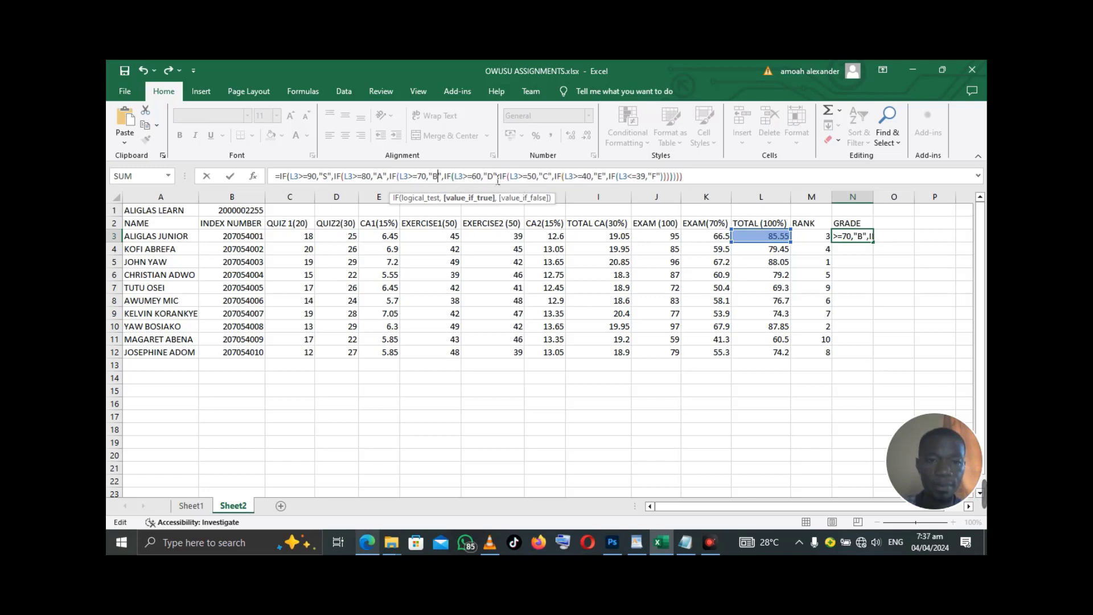
- Change the fourth and fifth grade letters to C and D and commit the formula
click(499, 181)
key(BackSpace)
text(C)
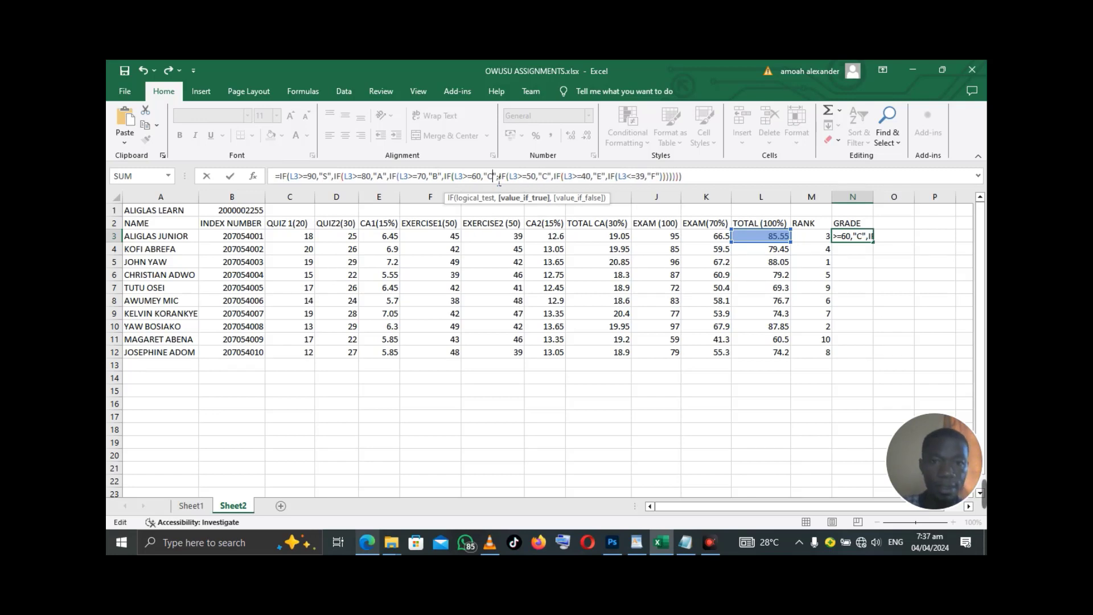
click(551, 180)
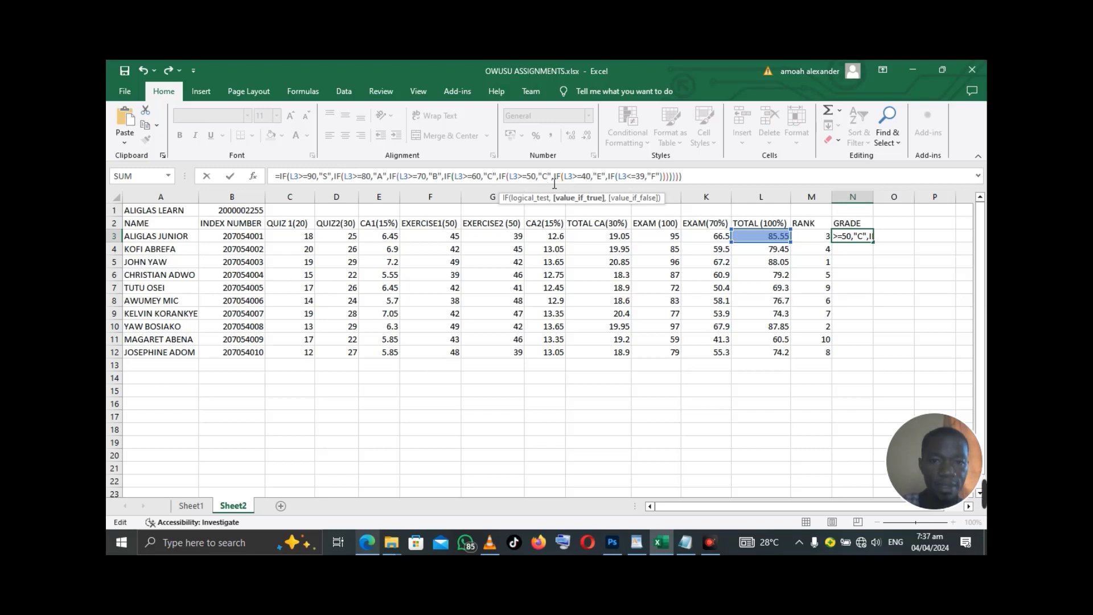
key(BackSpace)
text(D)
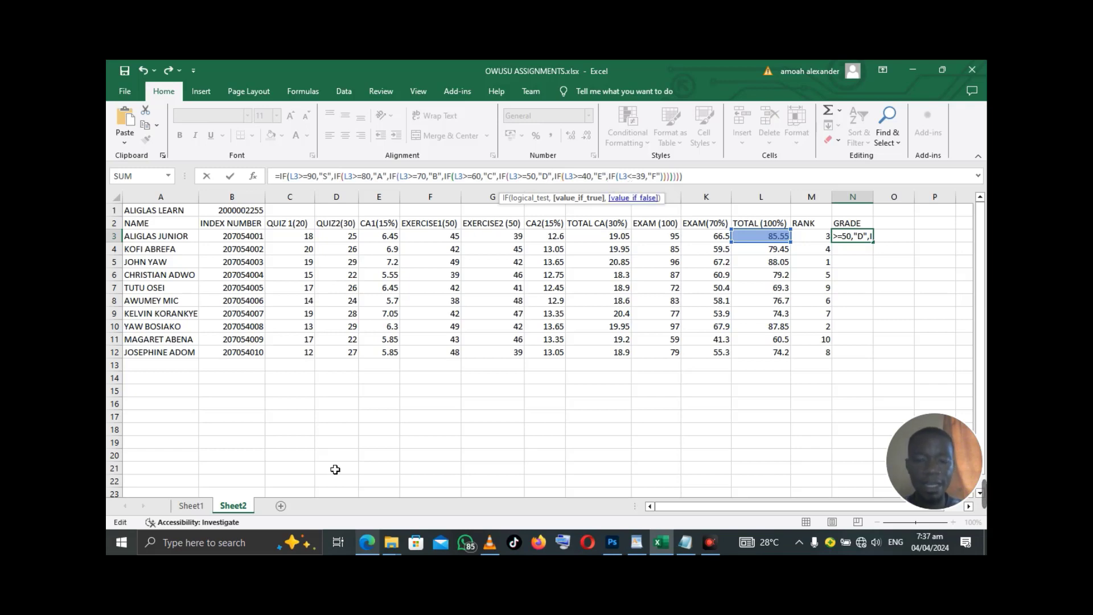
key(Return)
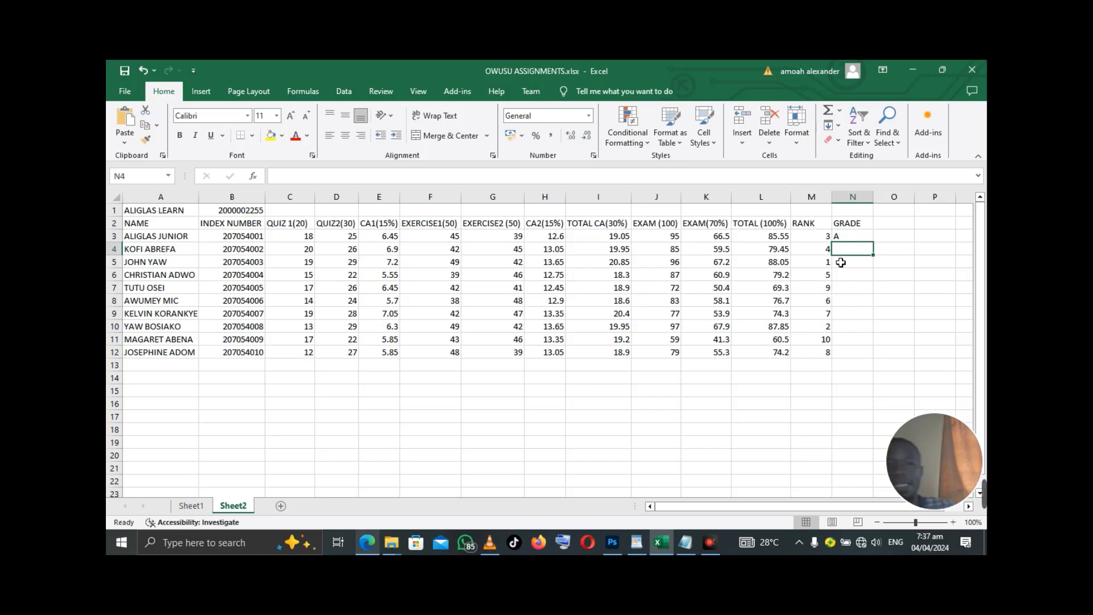
- Fill the corrected grade formula from N3 down to N12 for all ten students
click(851, 236)
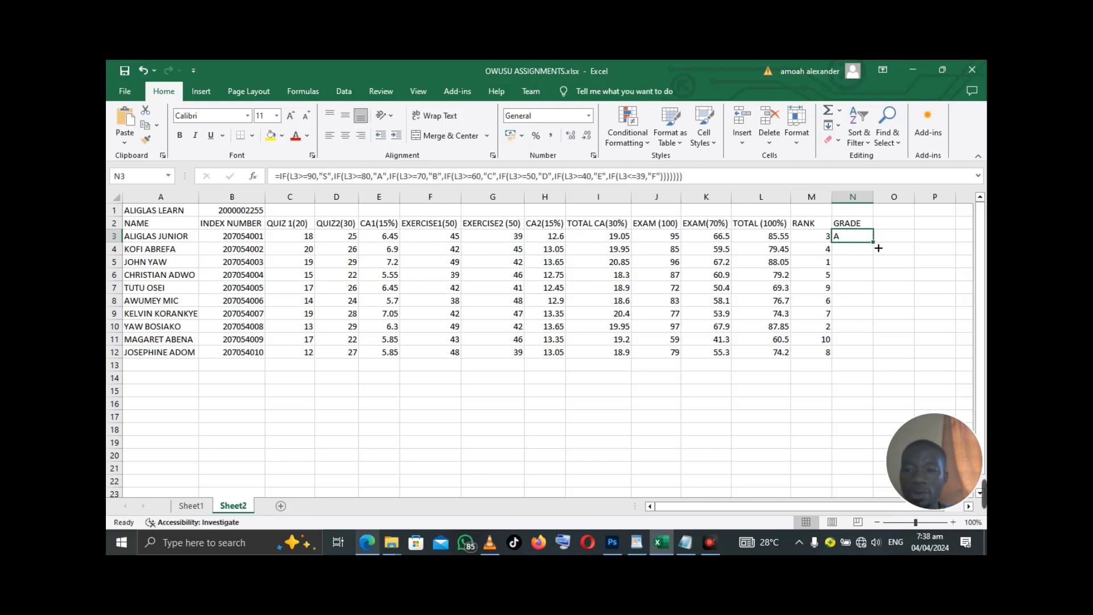
double_click(879, 249)
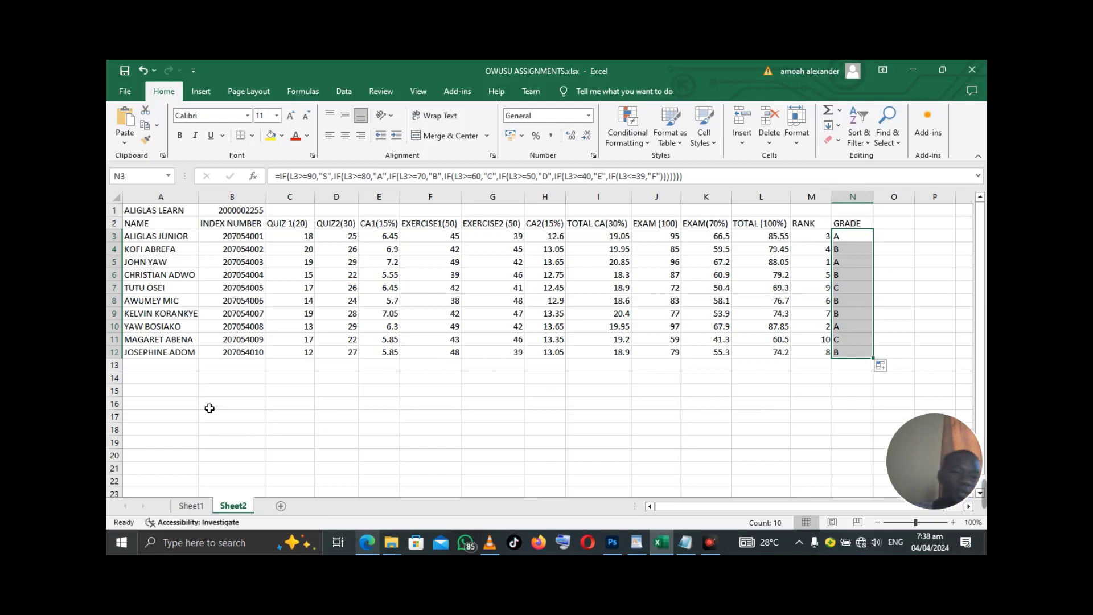
click(182, 396)
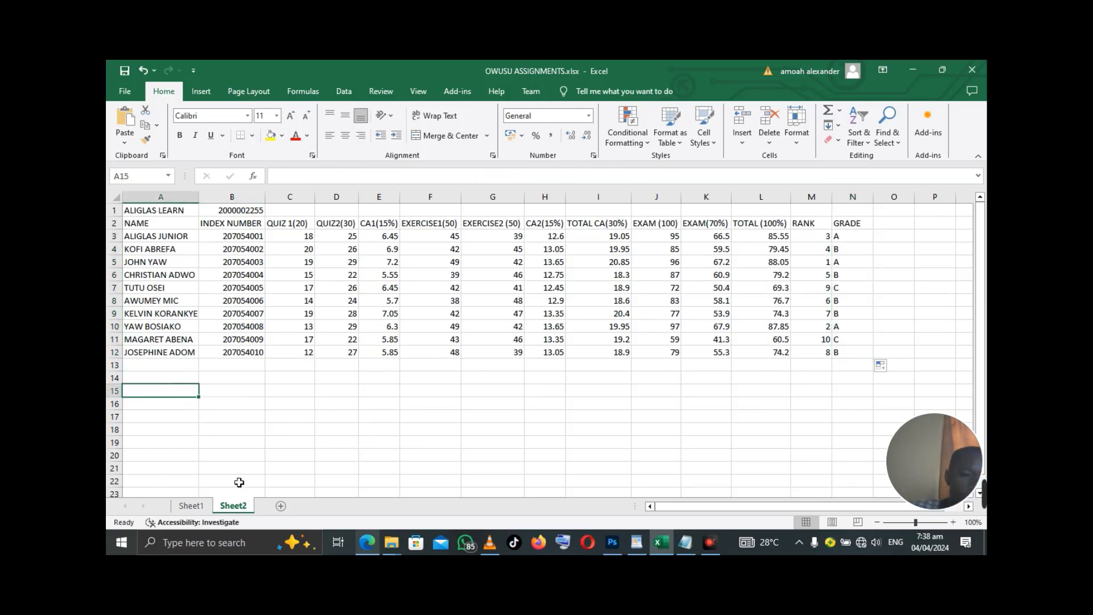
- Recheck the assignment PDF, then select cell A15 on the sheet
click(371, 542)
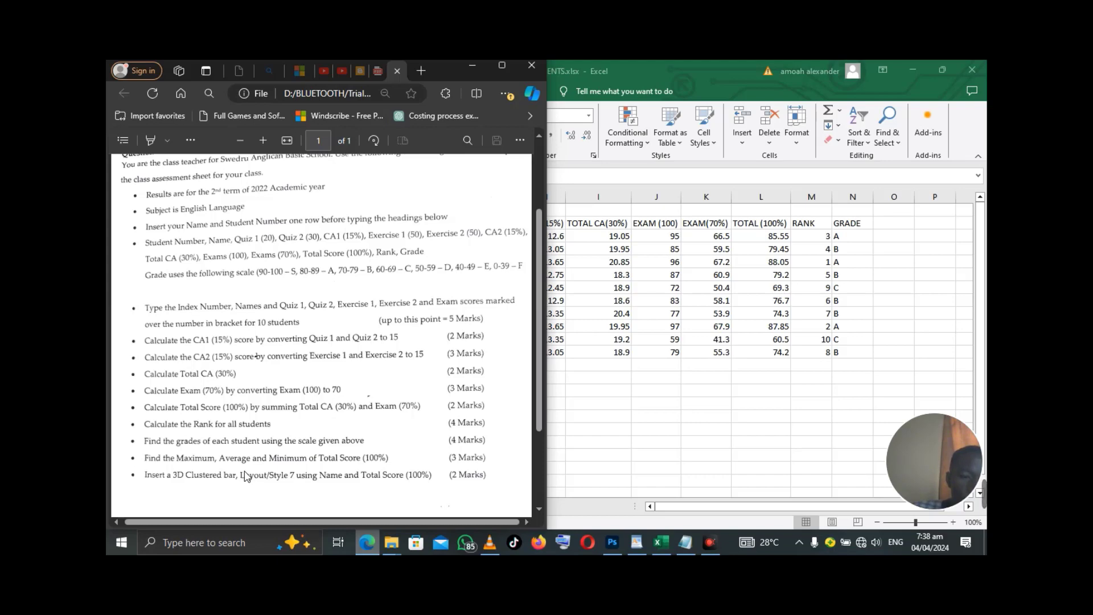
click(477, 66)
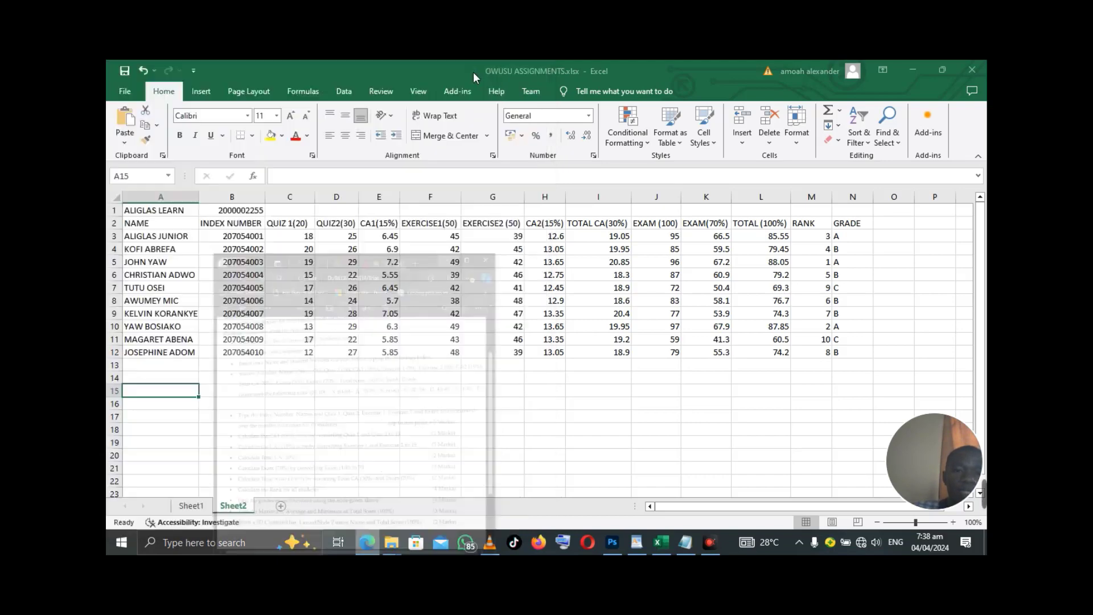
click(182, 396)
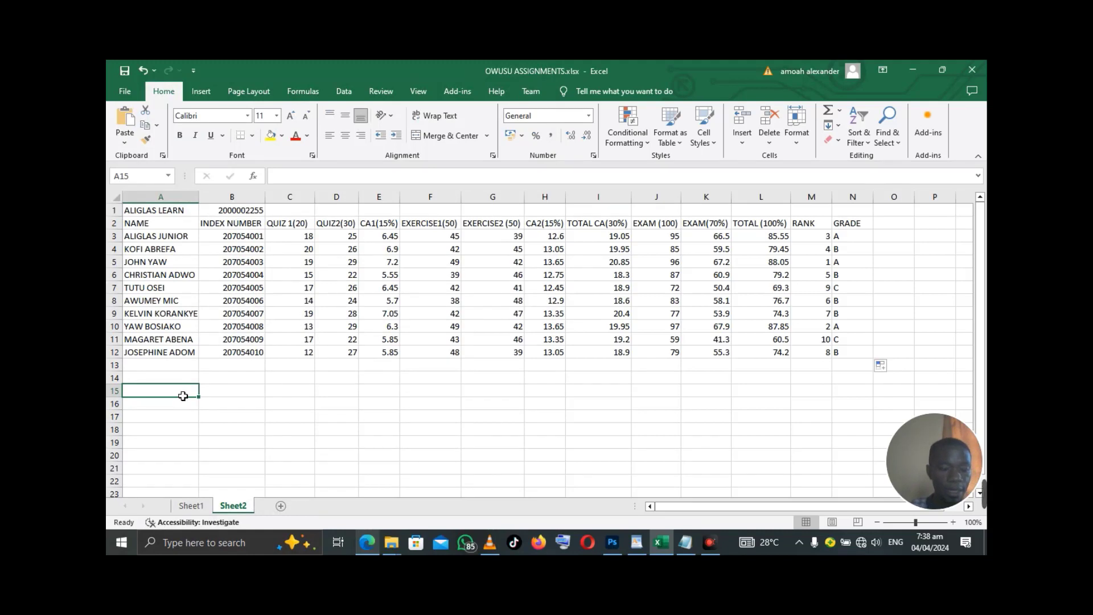
- Enter MAXIMUM in A15, AVERAGE in A16 and MINIMUM in A17
text(M)
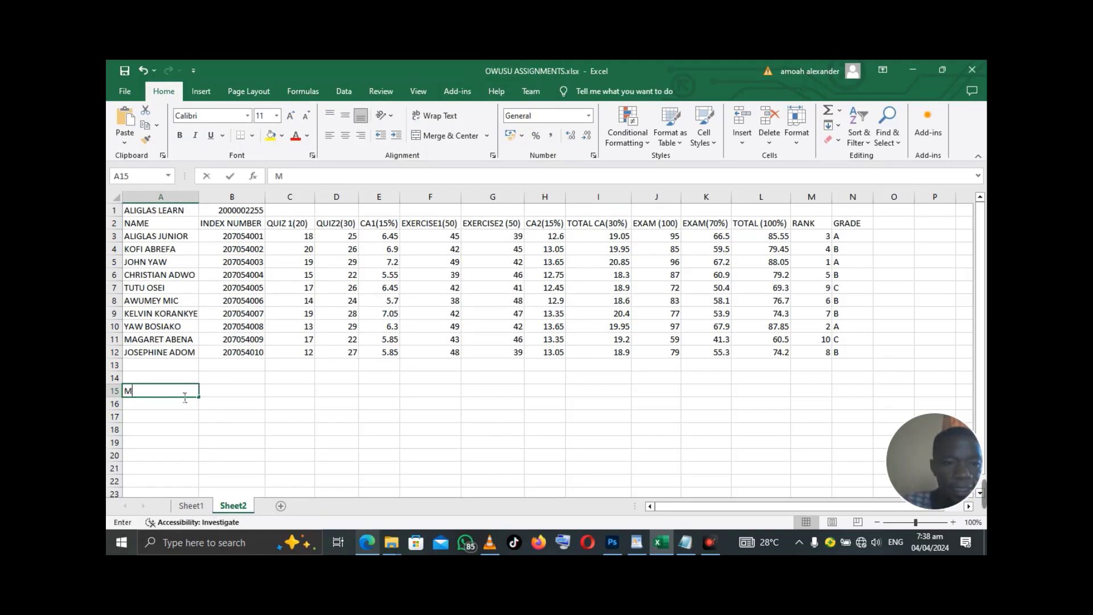
text(AXIMUM)
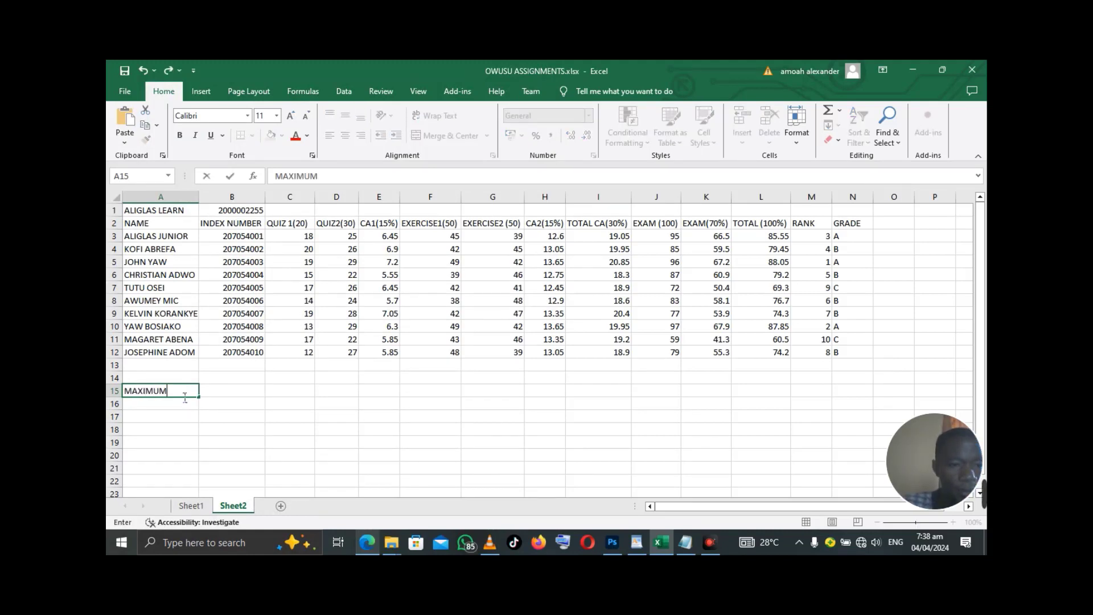
key(Return)
text(AVEAR)
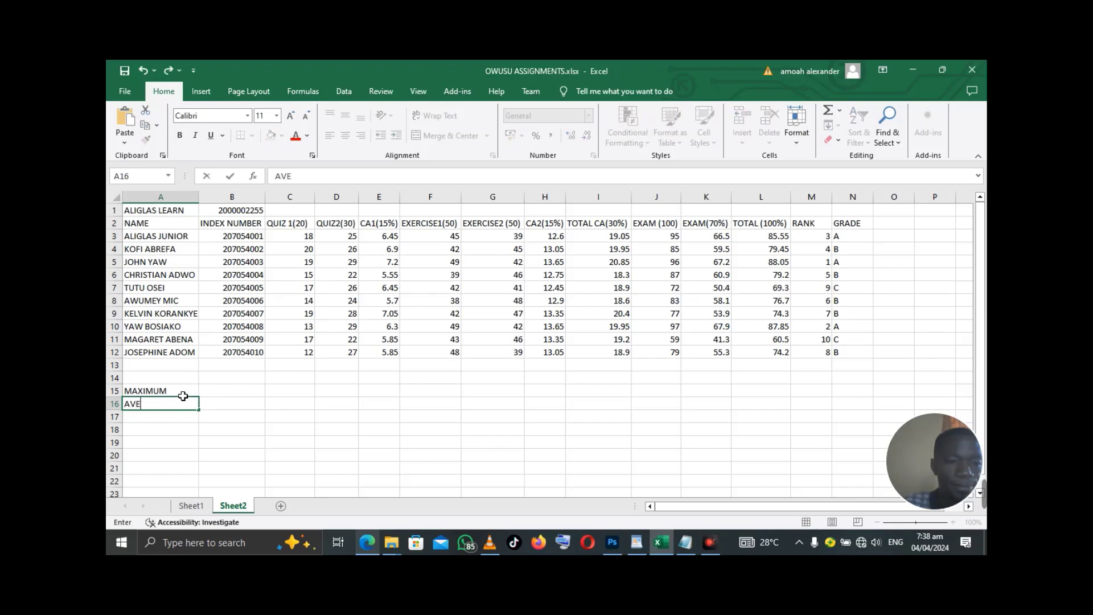
key(BackSpace)
key(BackSpace)
text(RAGE)
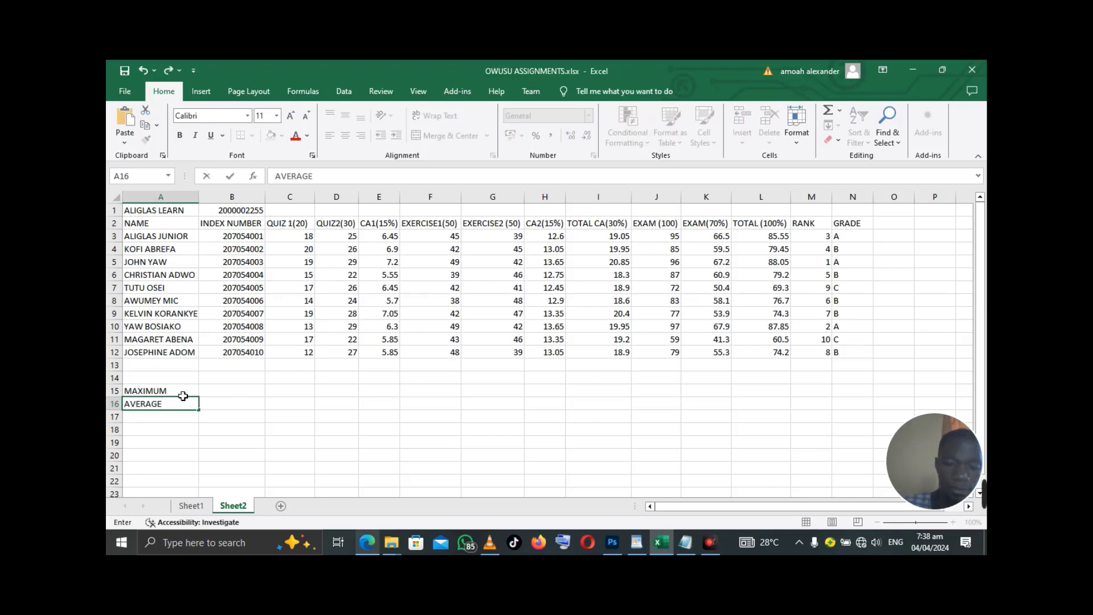
key(Return)
text(MI)
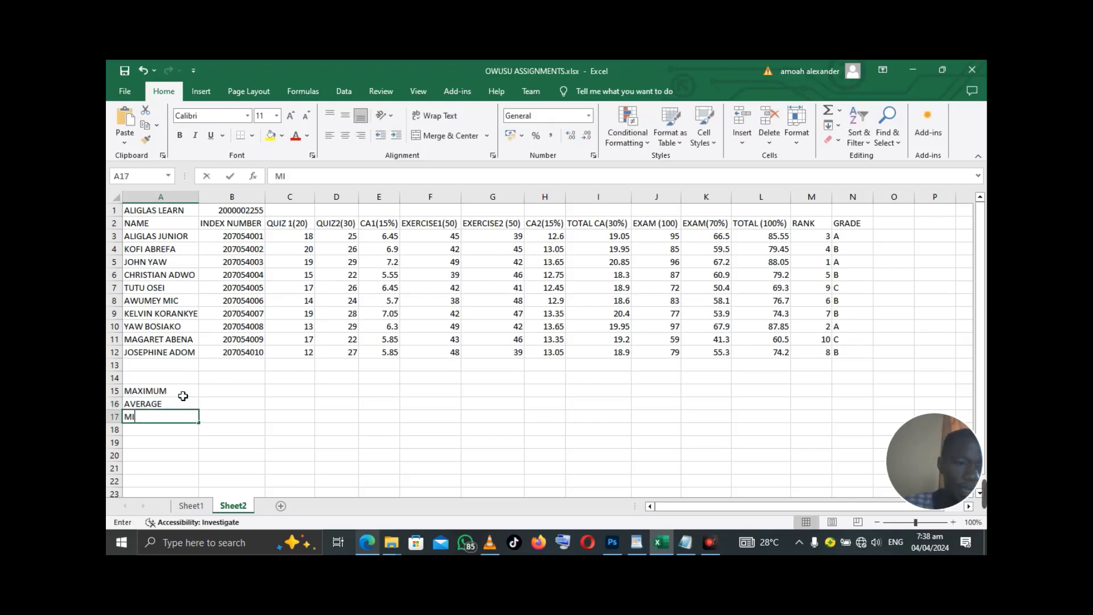
text(NIMUM)
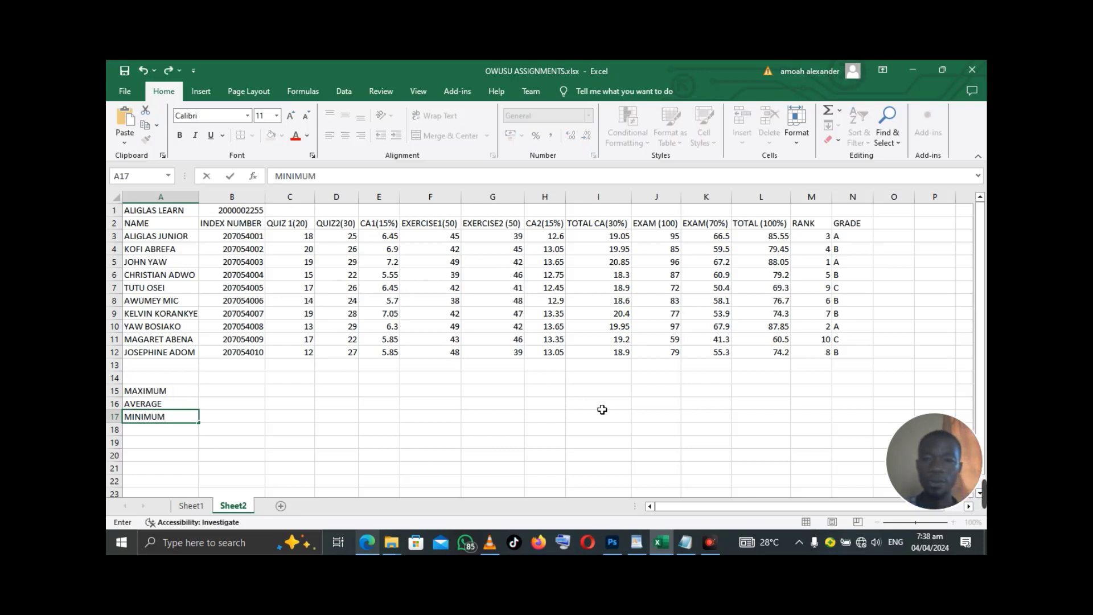
click(769, 380)
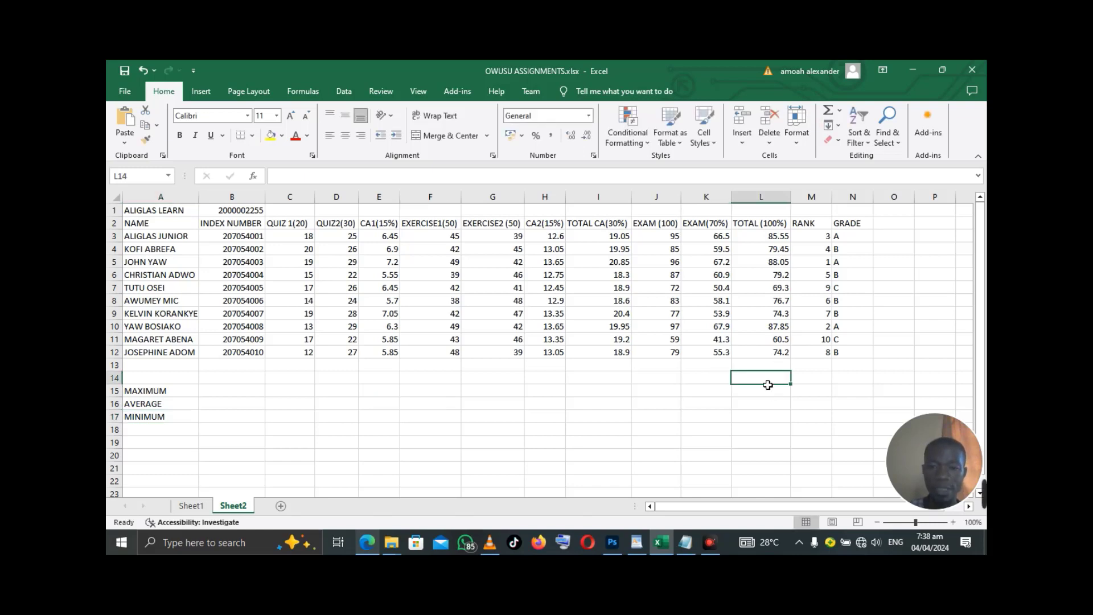
- Enter =MAX(L3:L12) in L15 so it shows the highest total, 88.05
click(760, 398)
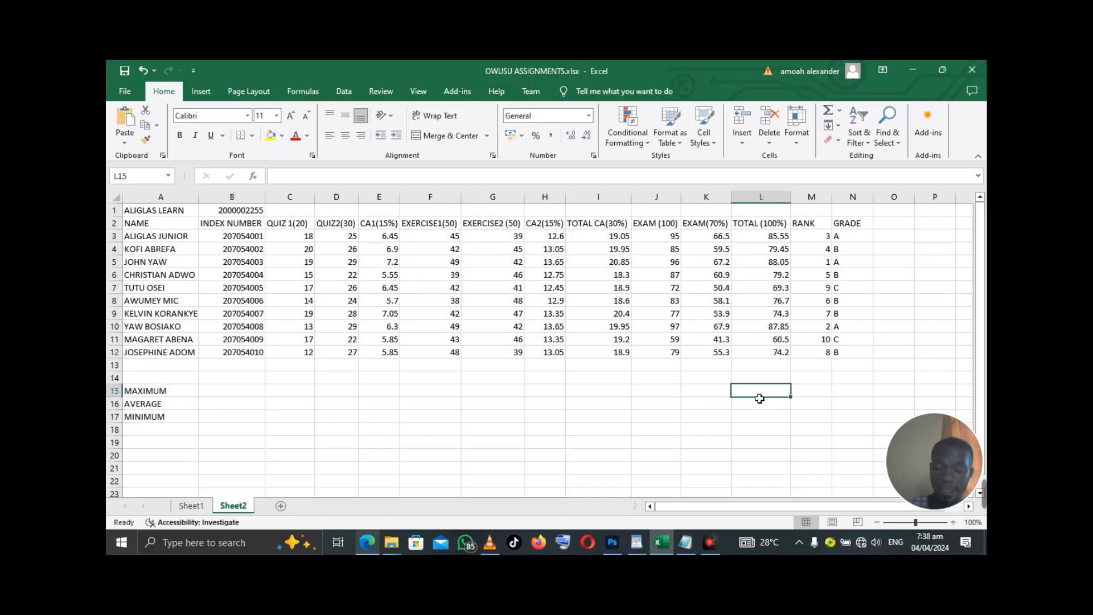
text(=)
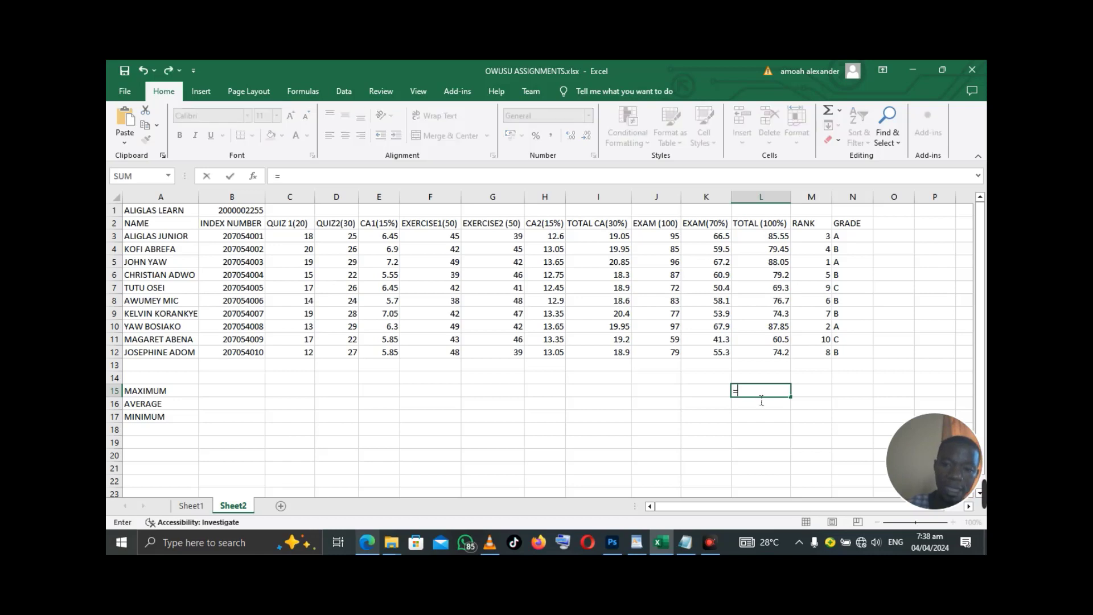
text(MAX)
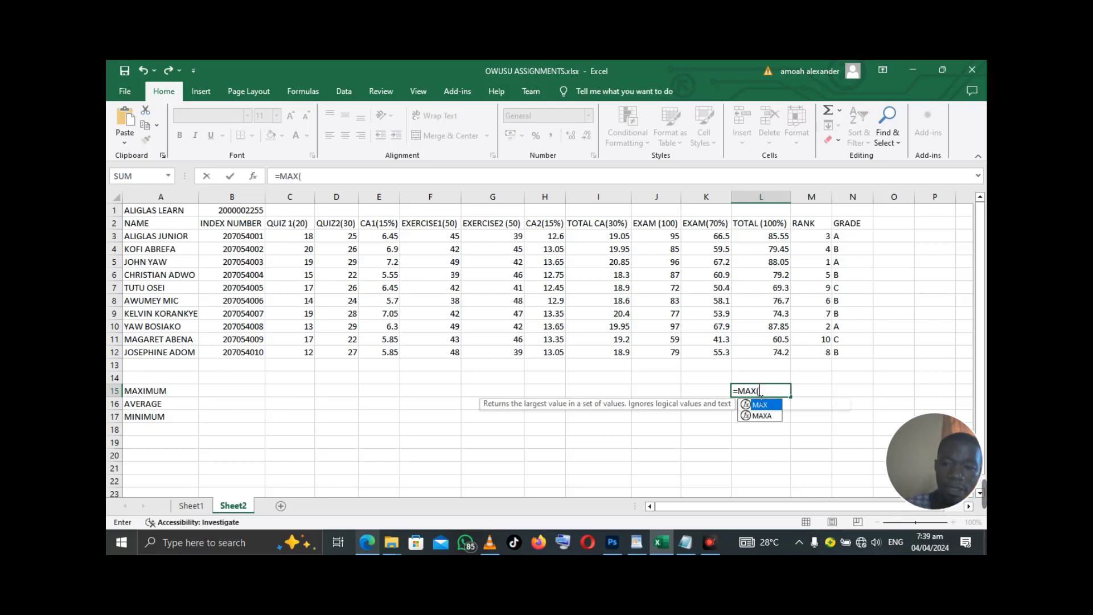
text(()
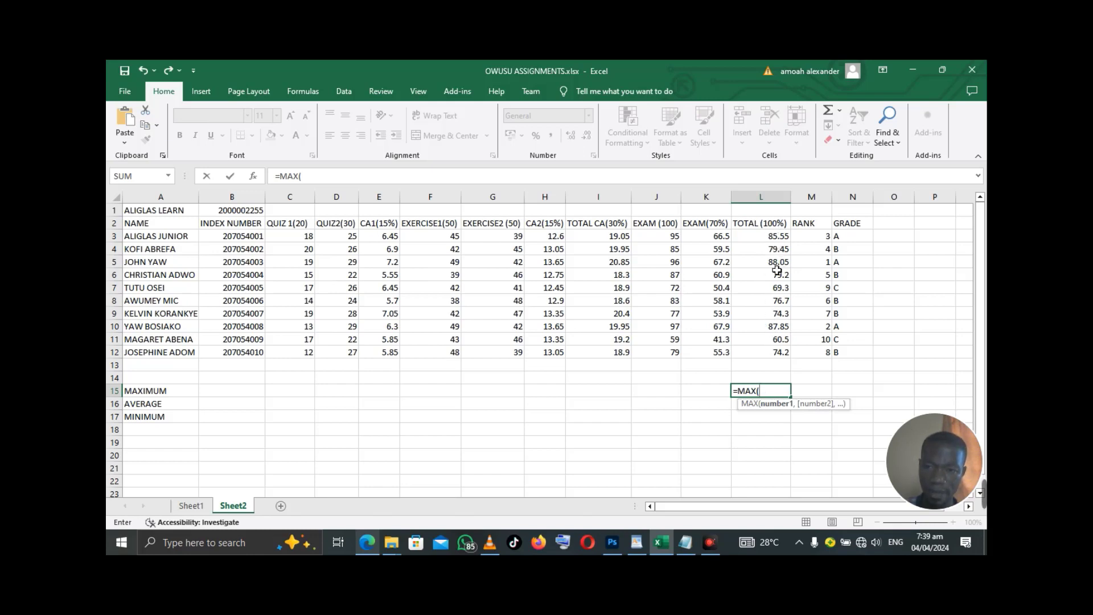
click(777, 241)
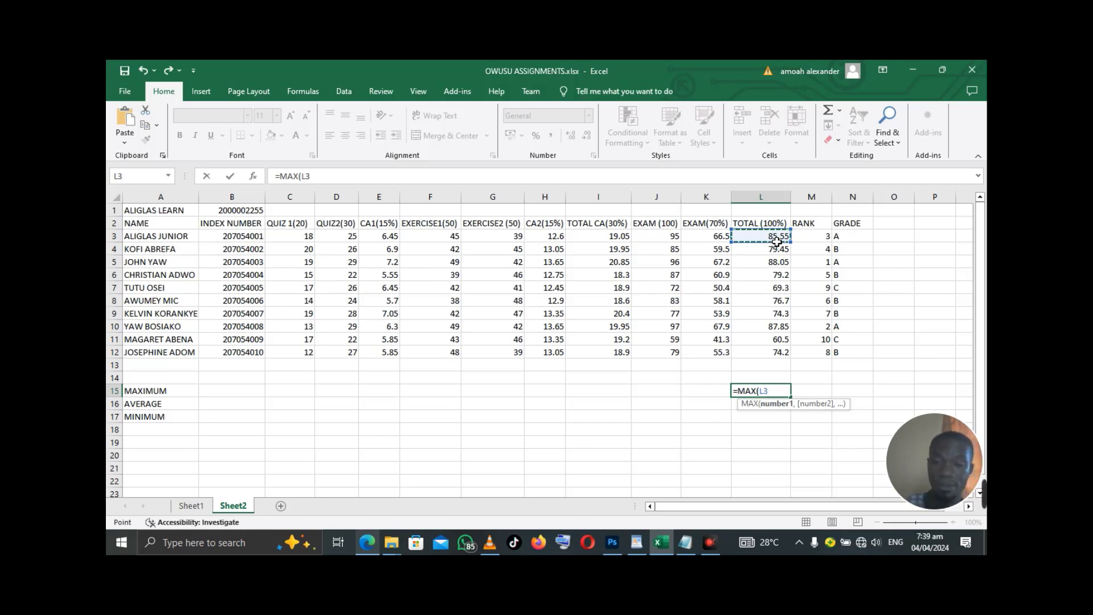
key(F8)
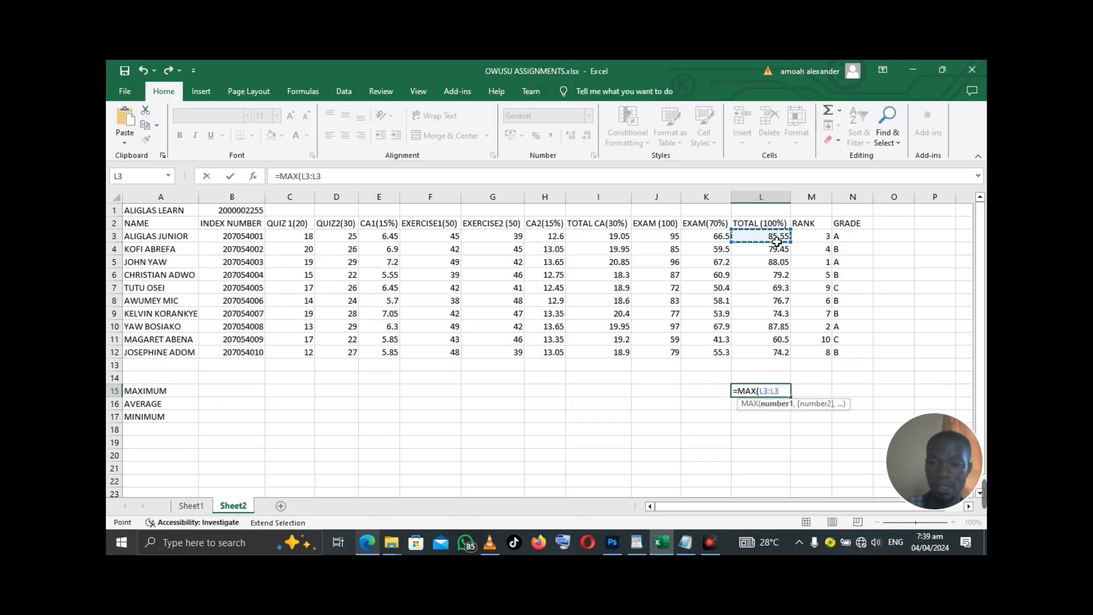
click(786, 356)
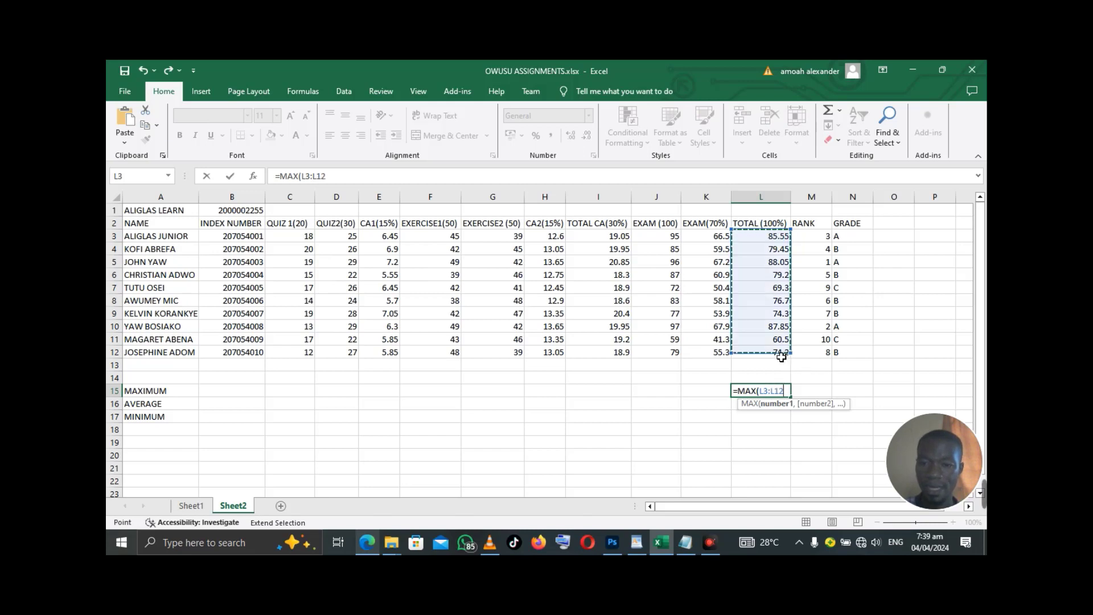
text())
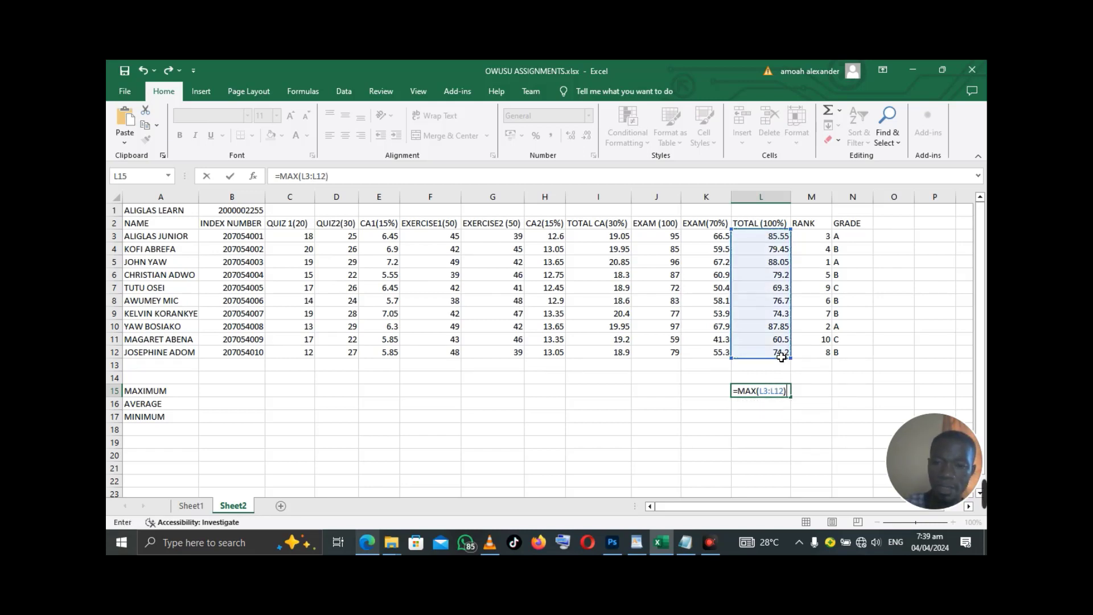
key(Return)
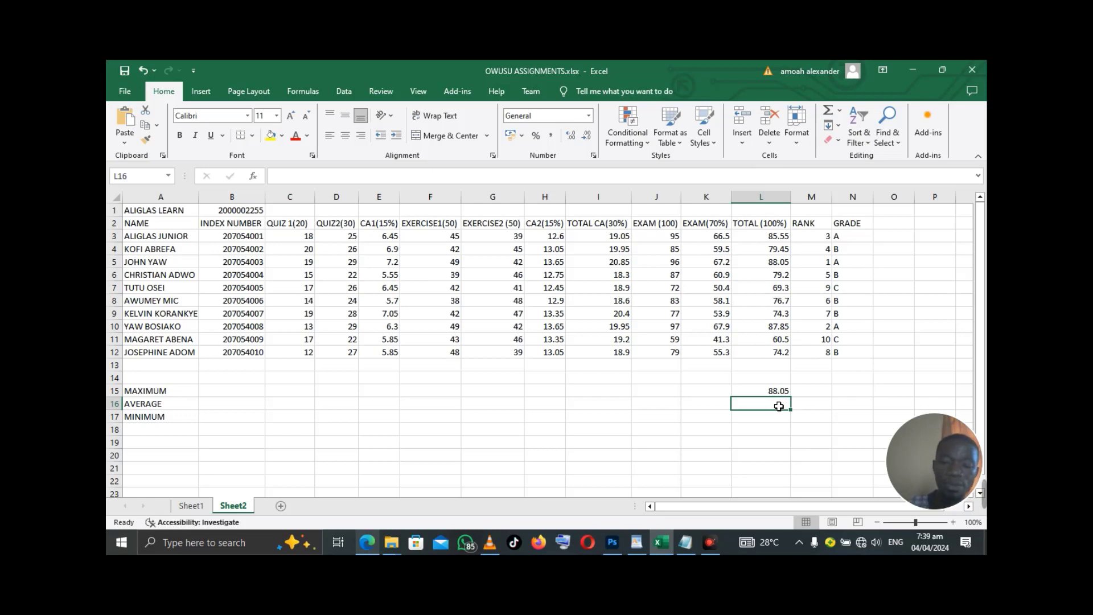
- Enter =AVERAGE(L3:L12) in L16, giving 77.51, and begin =MIN( in L17
text(=AVE)
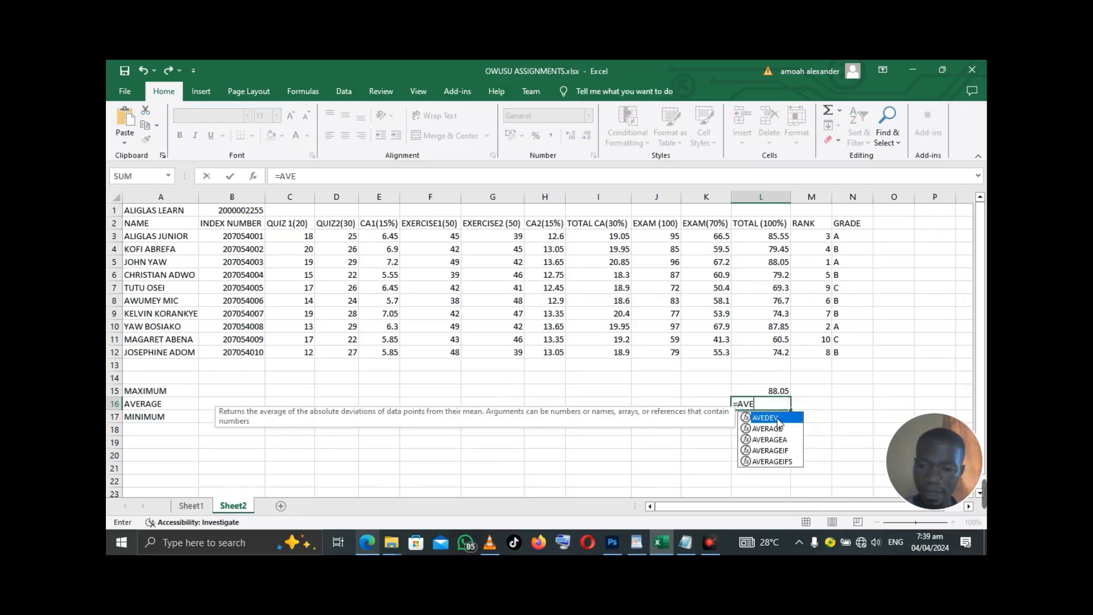
click(778, 429)
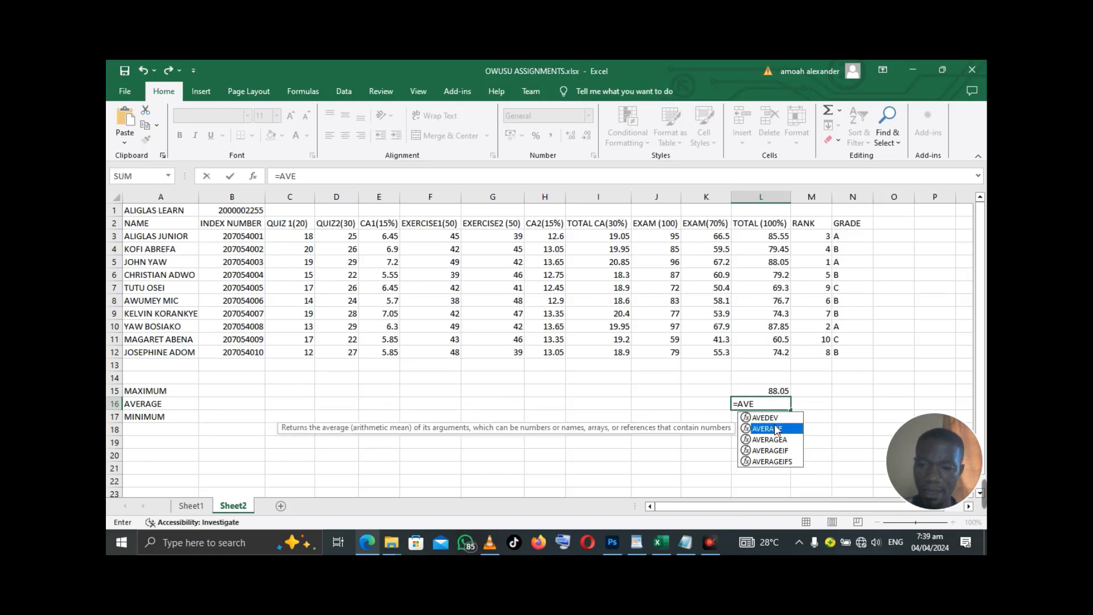
double_click(775, 428)
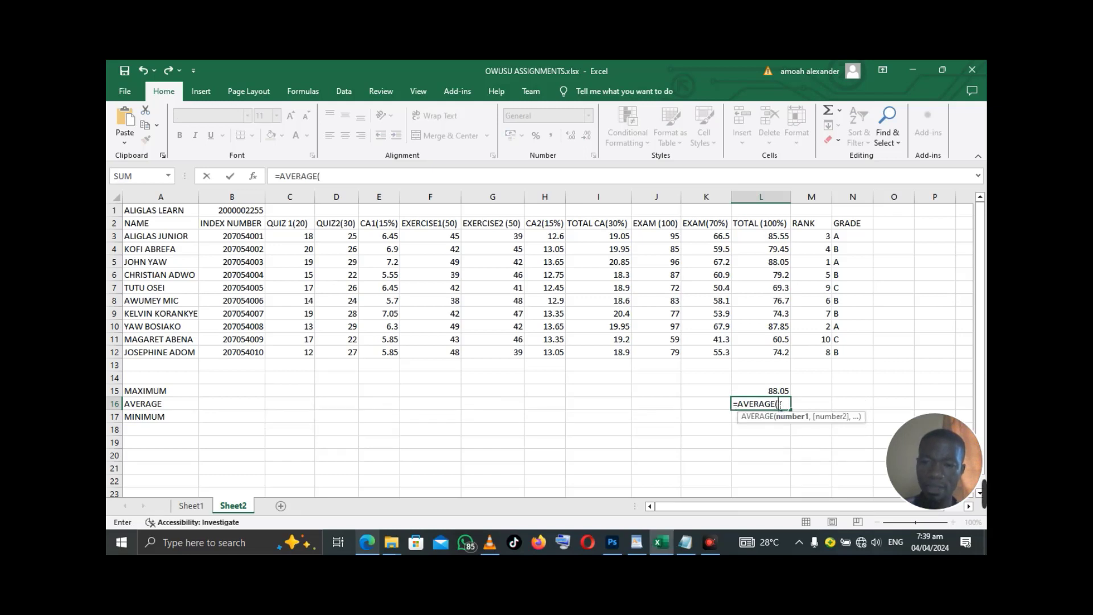
click(780, 237)
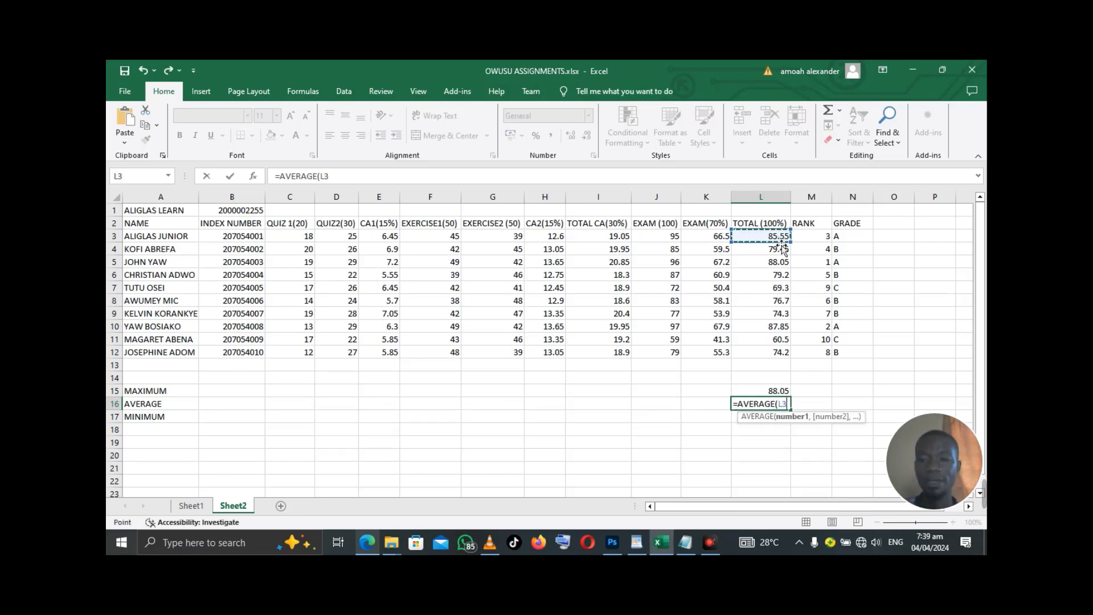
key(F8)
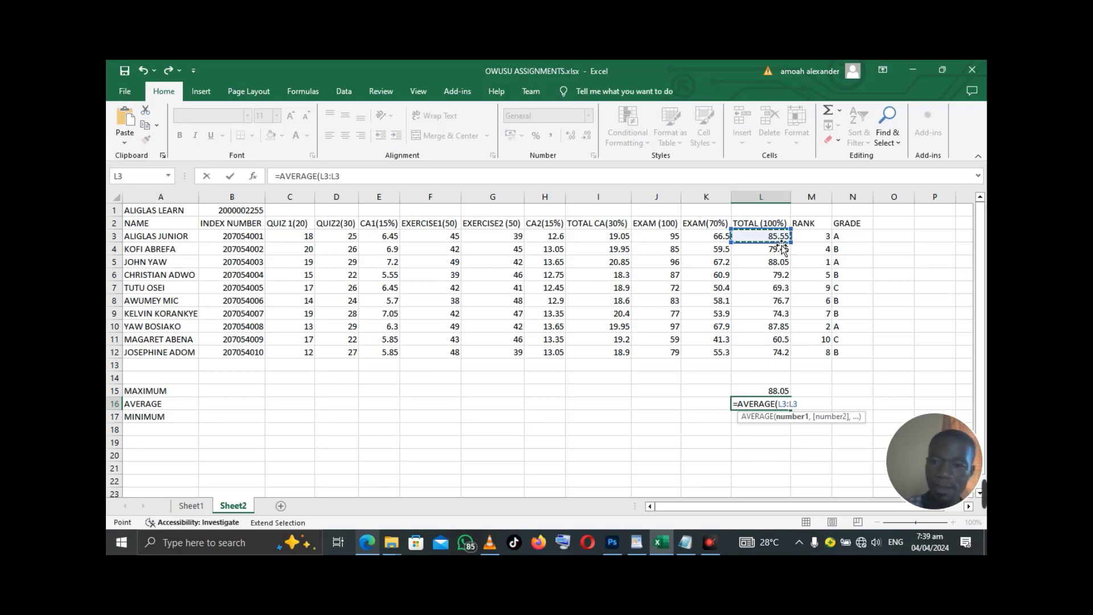
click(786, 356)
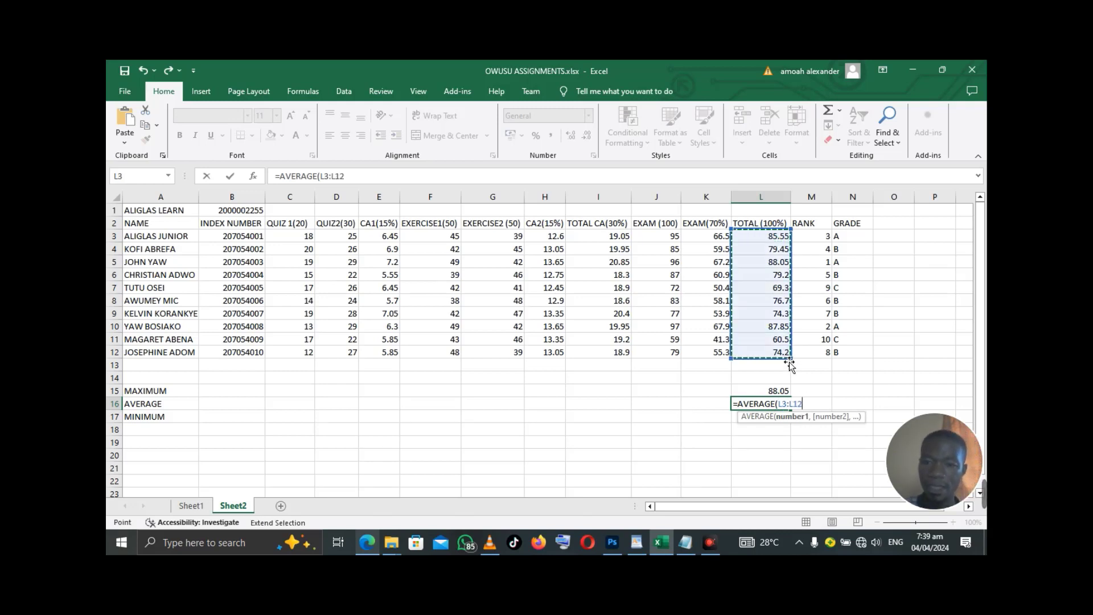
text())
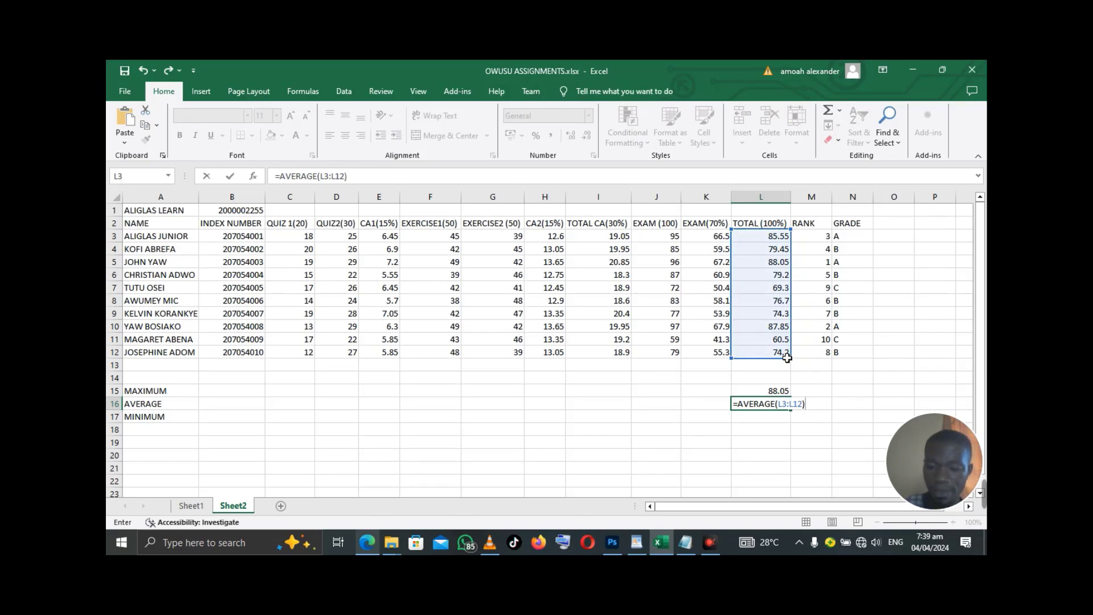
key(Return)
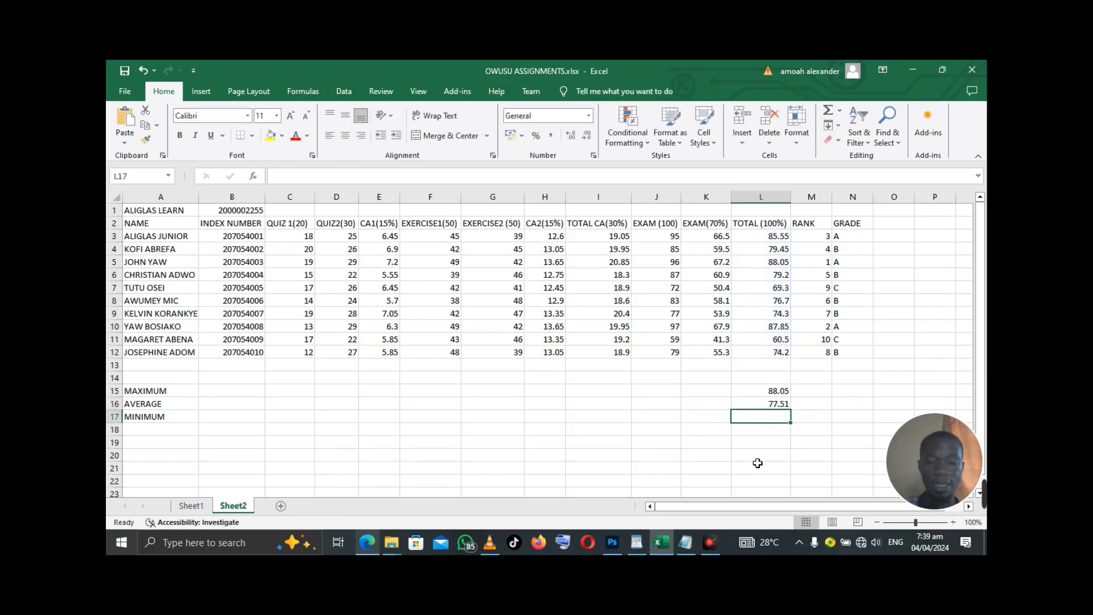
text(=)
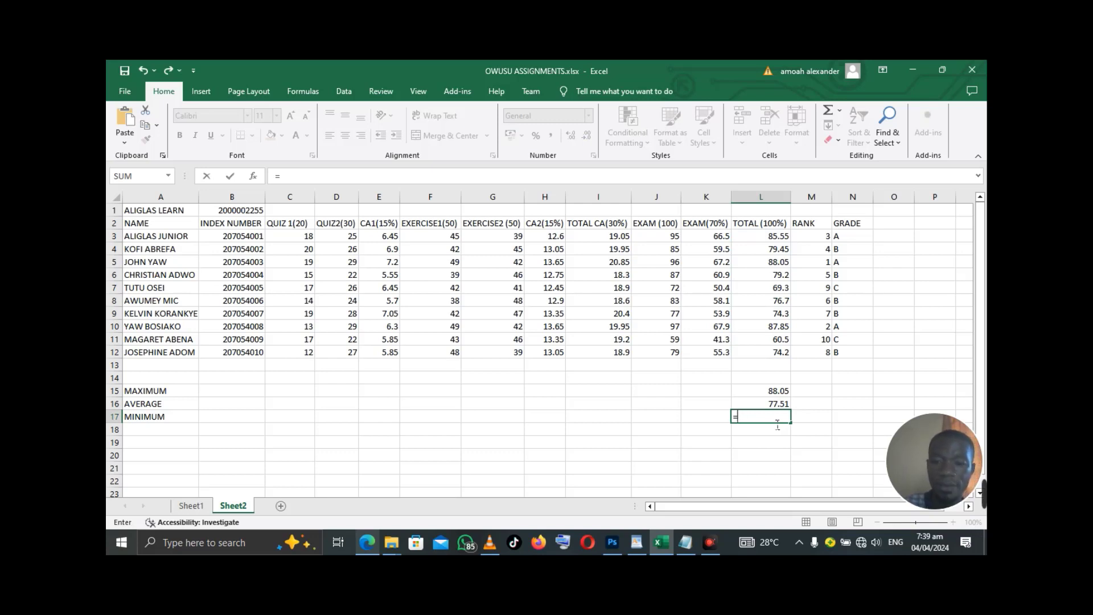
text(MIN)
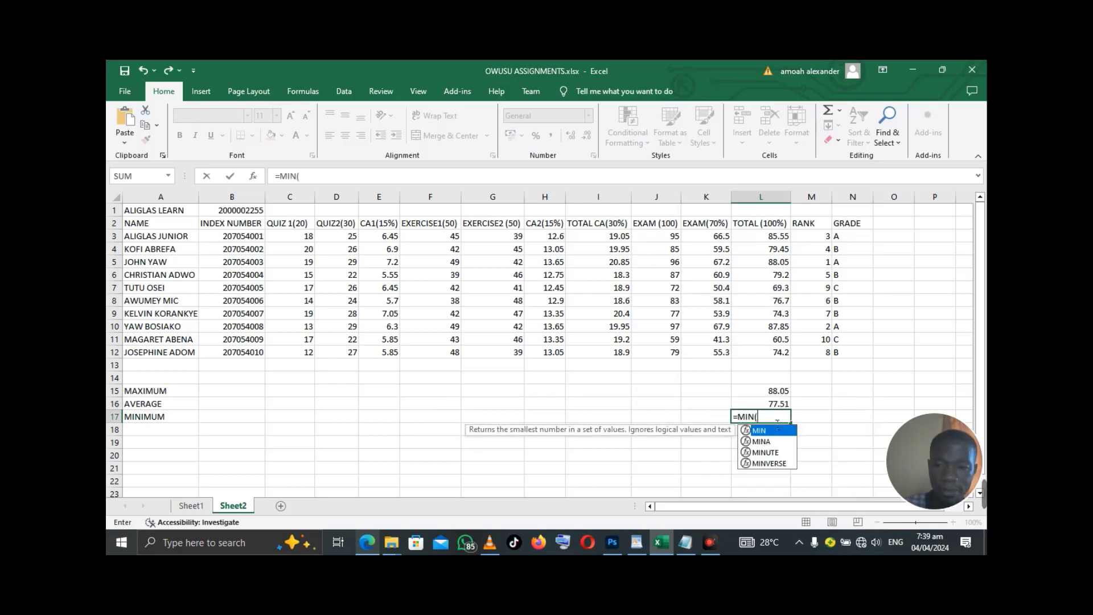
text(()
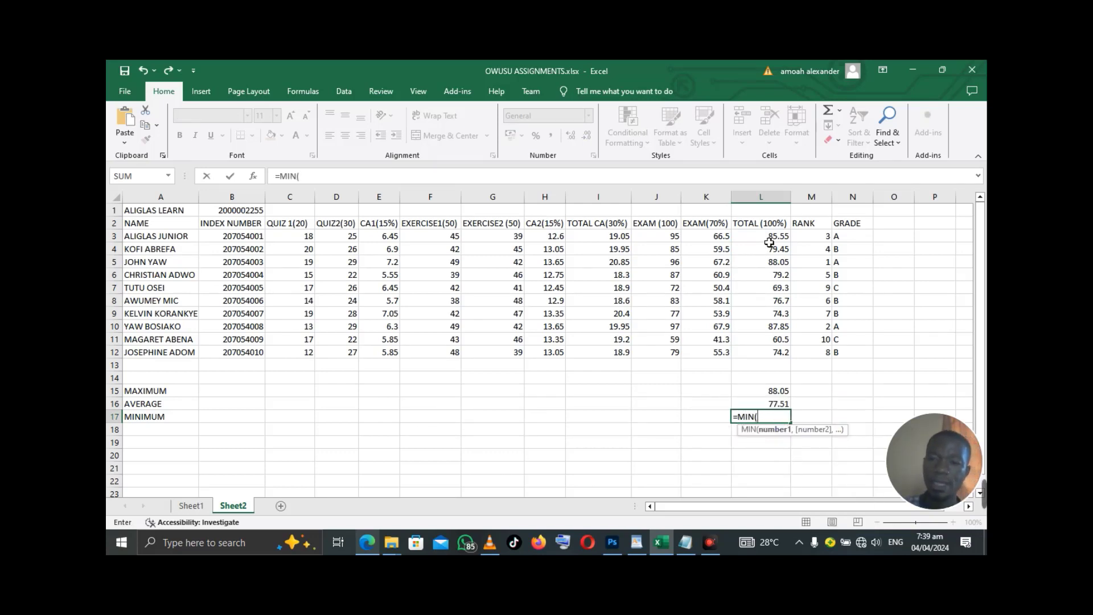
- Complete =MIN(L3:L12) in L17 to show 60.5, then reopen the assignment PDF
click(778, 238)
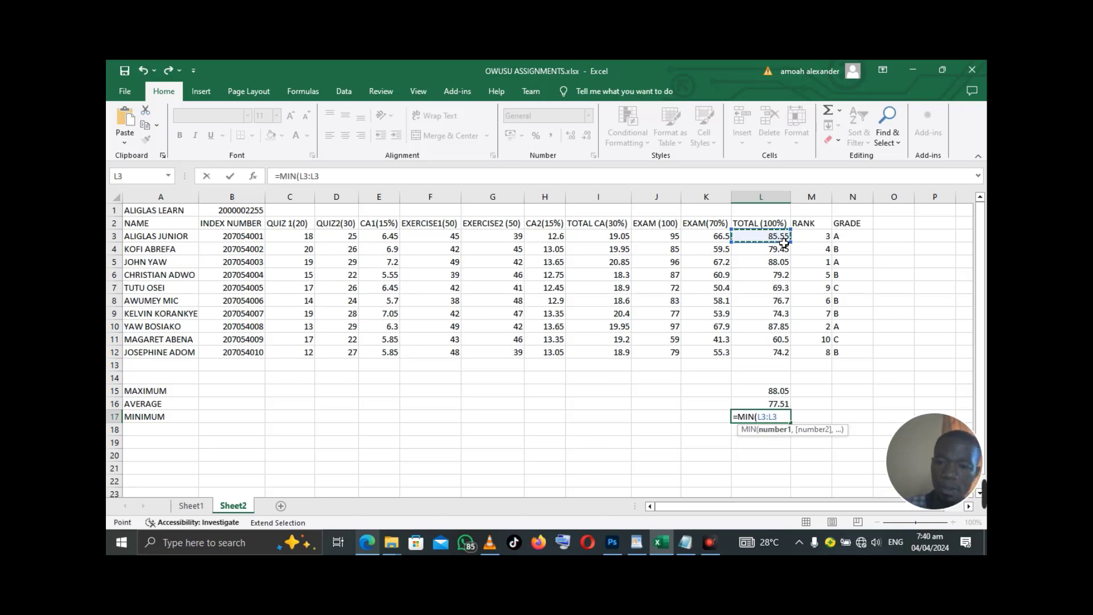
click(779, 357)
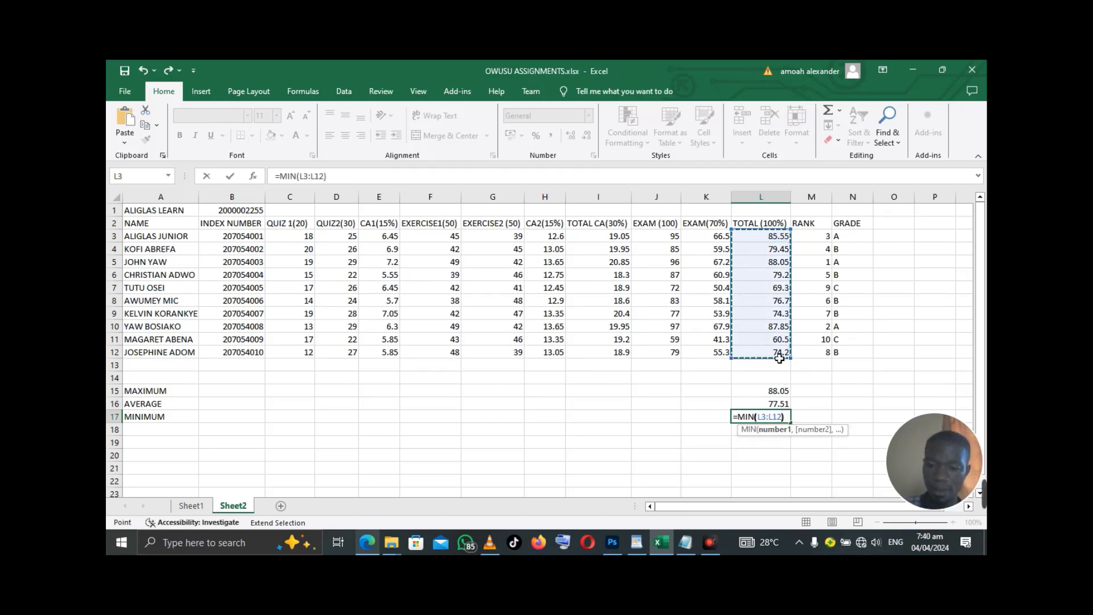
text())
key(Return)
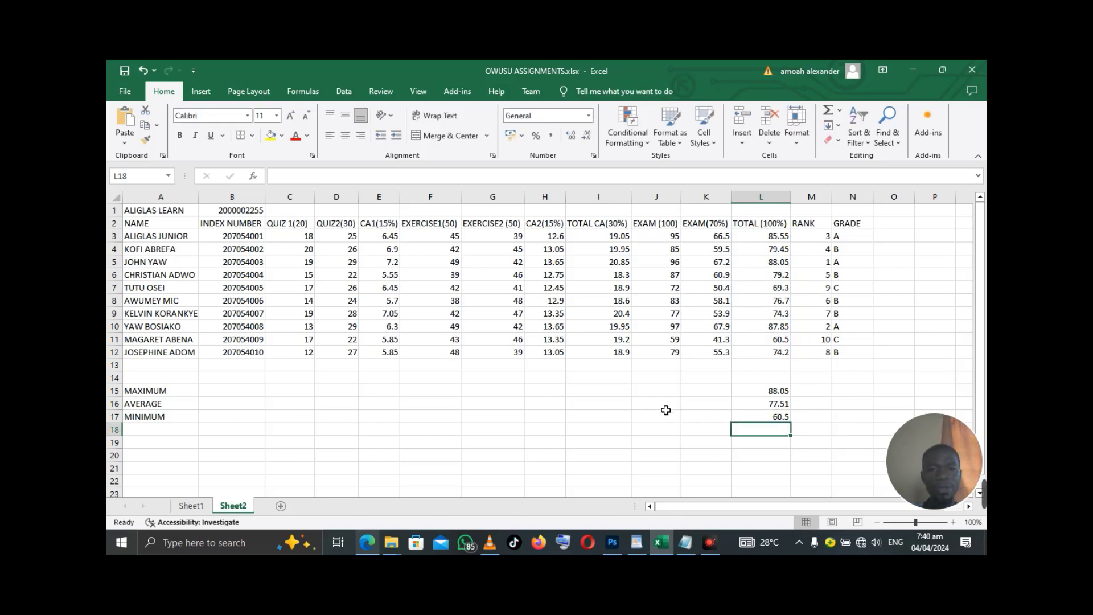
scroll(664, 412, down, 1)
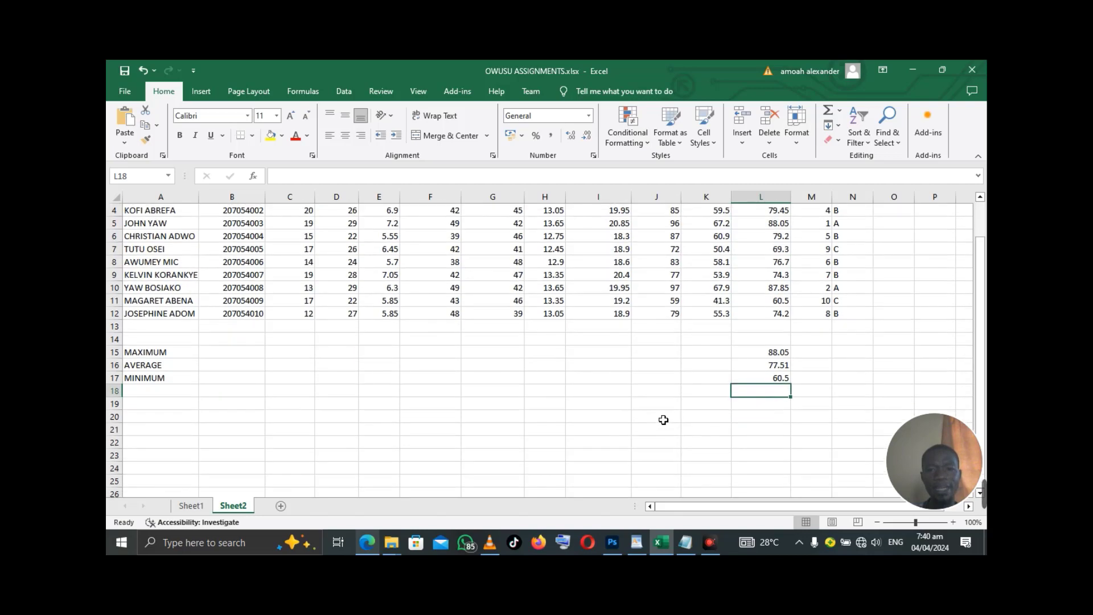
click(367, 543)
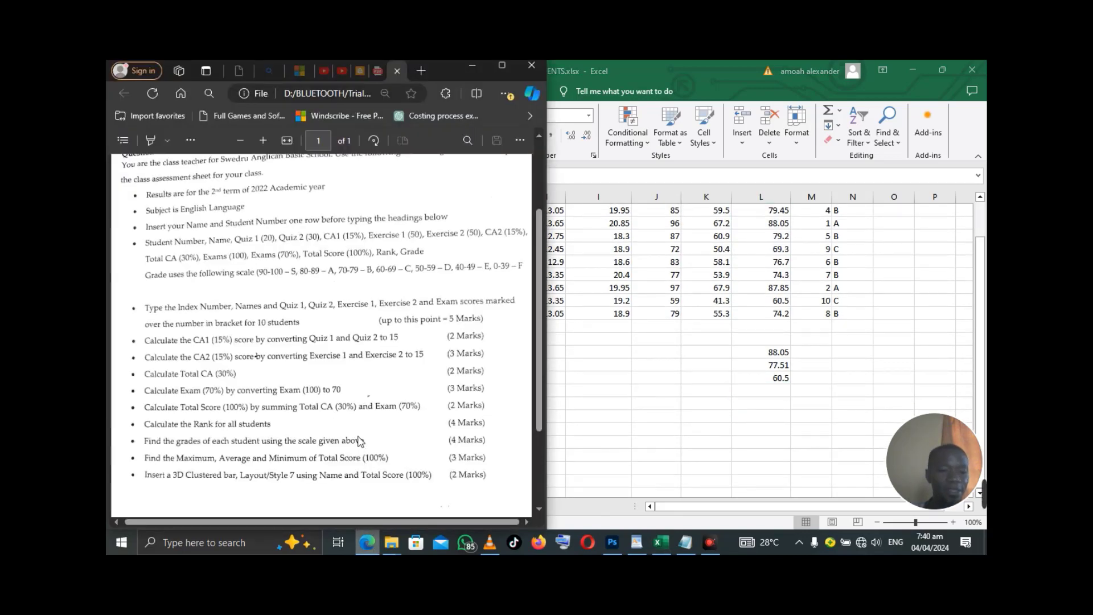
scroll(362, 442, down, 1)
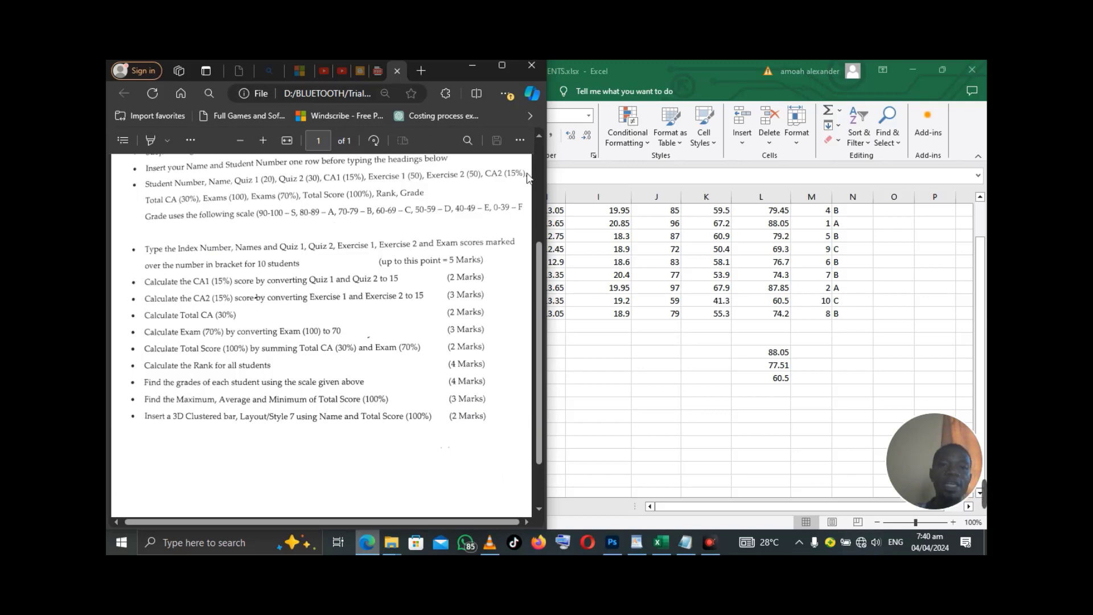
click(479, 67)
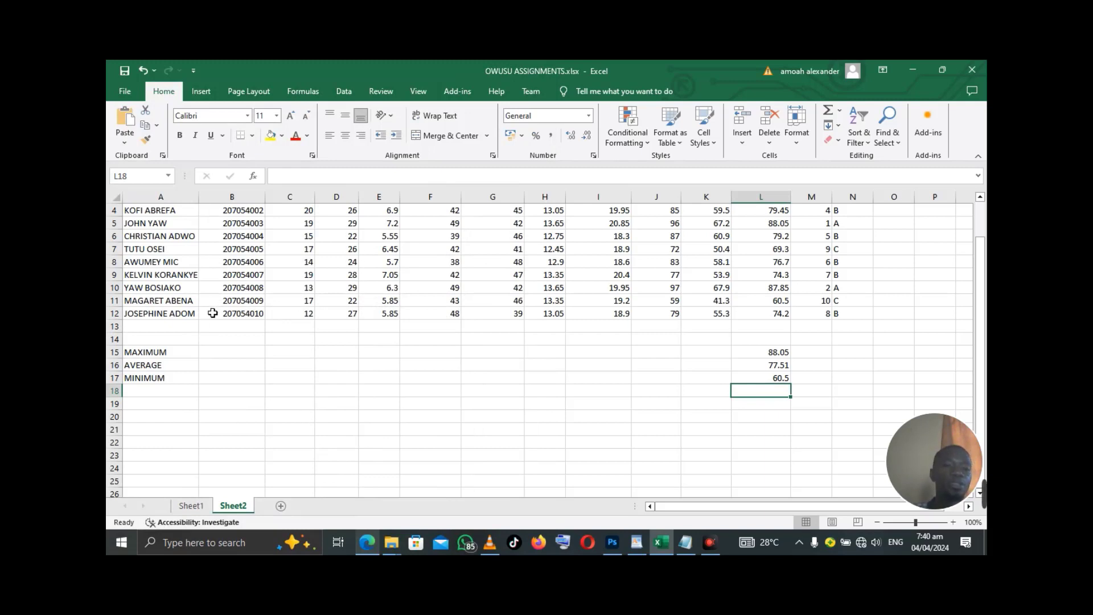
- Select the names in A3:A12 plus the totals in L3:L12 as one multi-range selection
scroll(212, 314, up, 1)
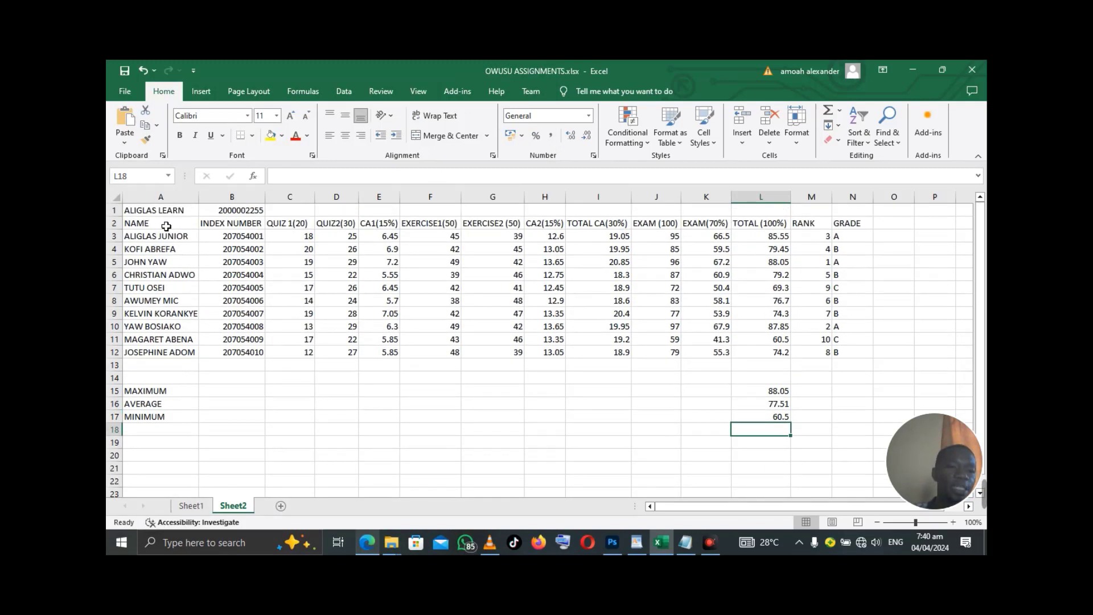
drag(174, 241, 172, 361)
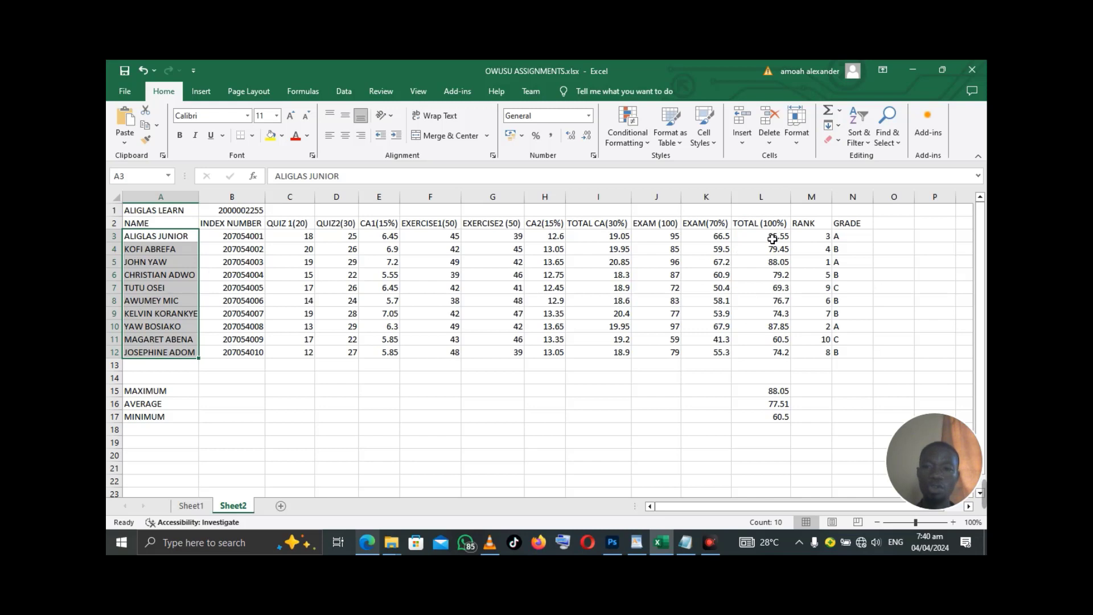
drag(773, 239, 768, 357)
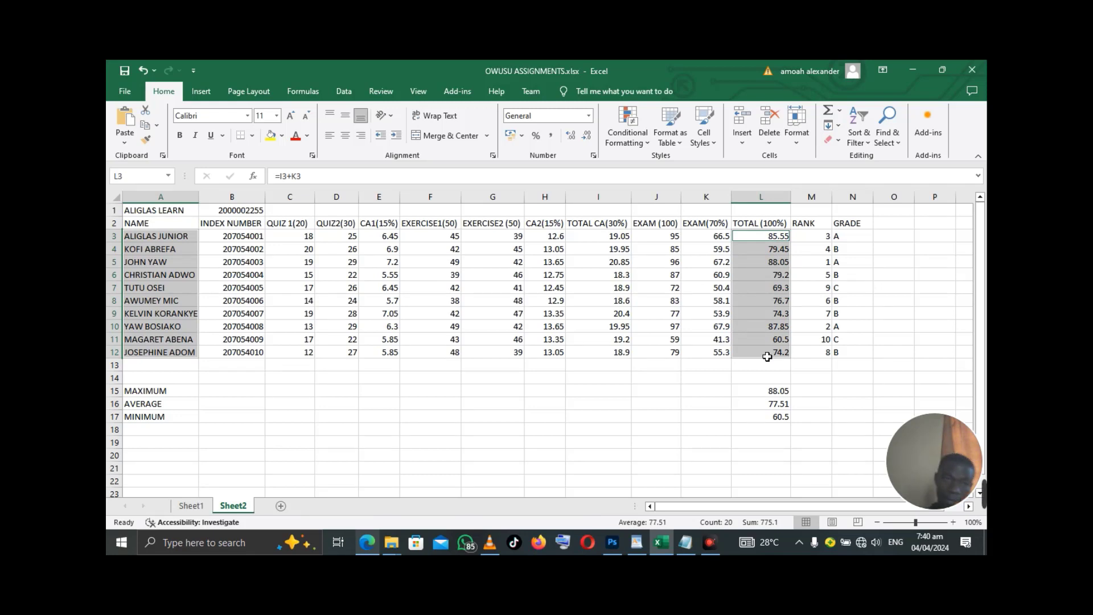
- Insert a 3-D Clustered Column chart plotting the ten students' names against their total scores
click(203, 92)
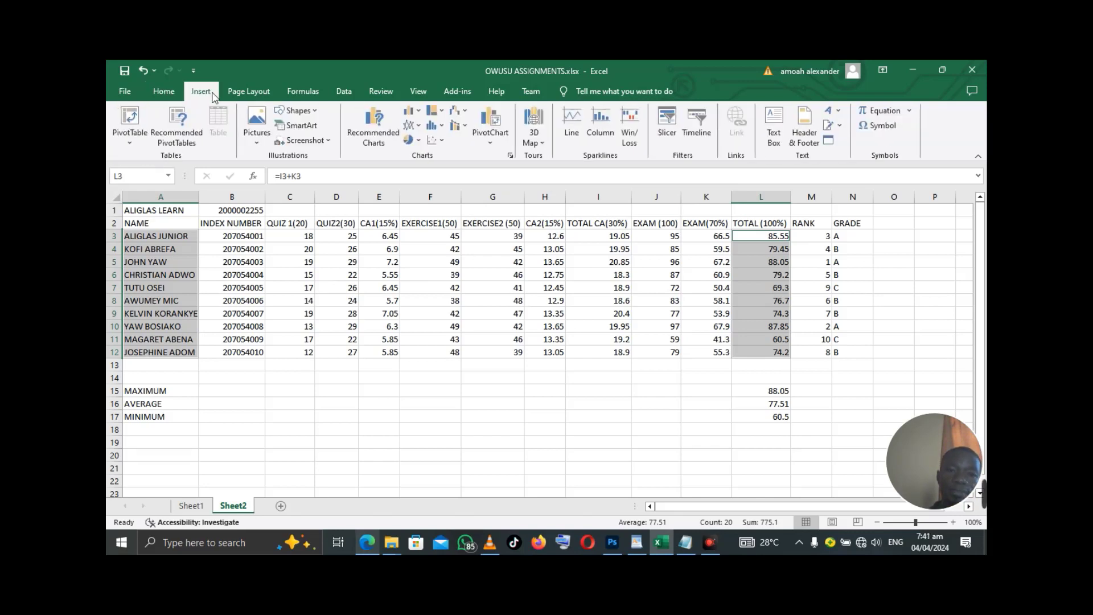
click(380, 137)
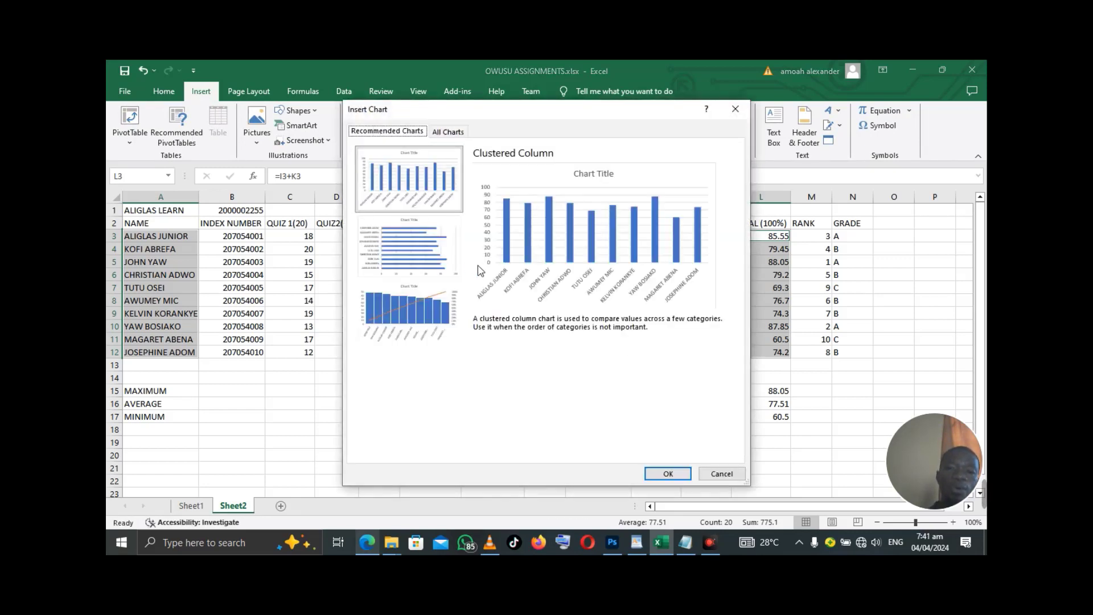
click(445, 134)
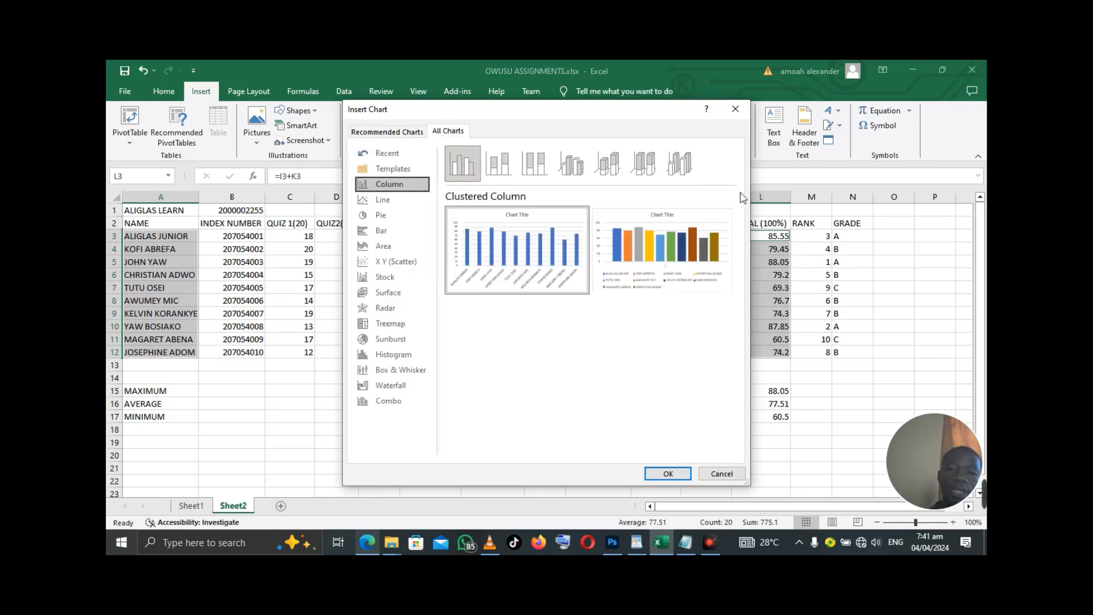
click(579, 169)
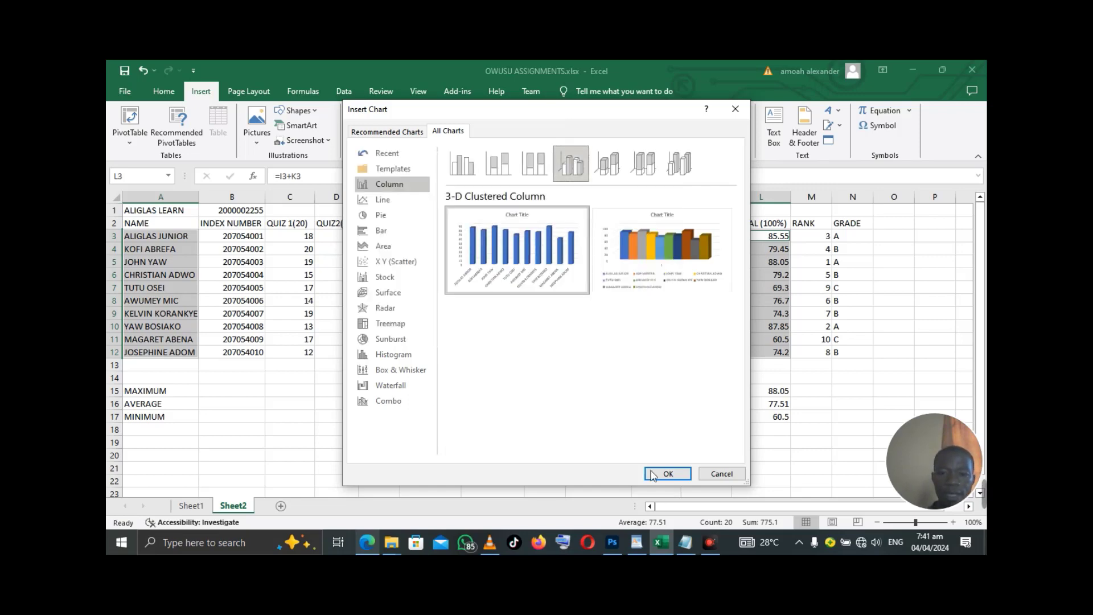
click(668, 475)
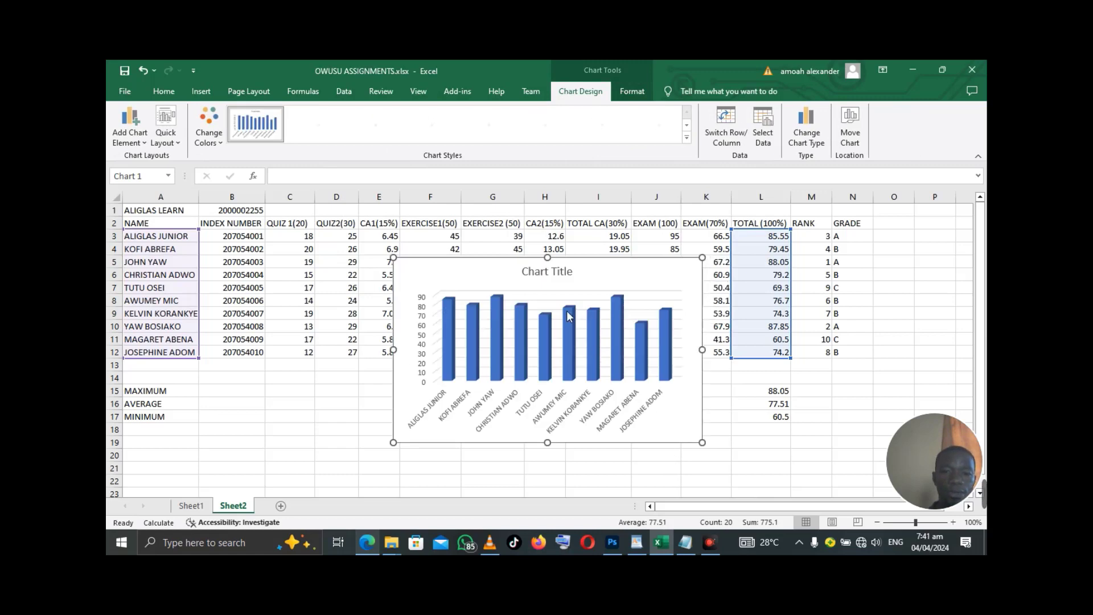
- Move the chart down beneath row 17, clear of the summary rows, then return to the top of the sheet
scroll(569, 316, down, 3)
drag(592, 238, 532, 415)
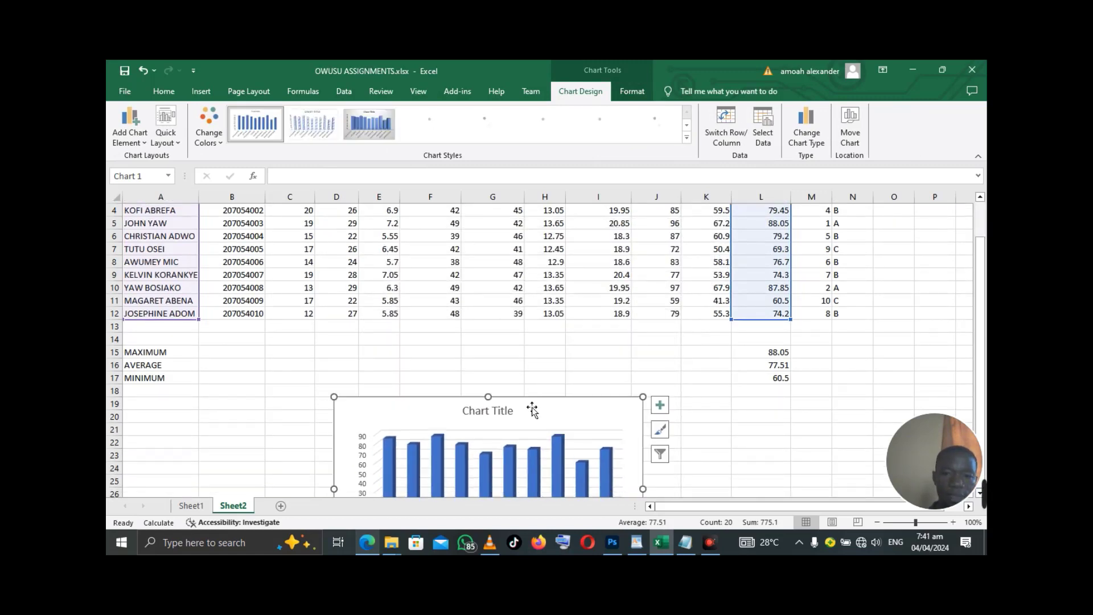
scroll(547, 303, down, 3)
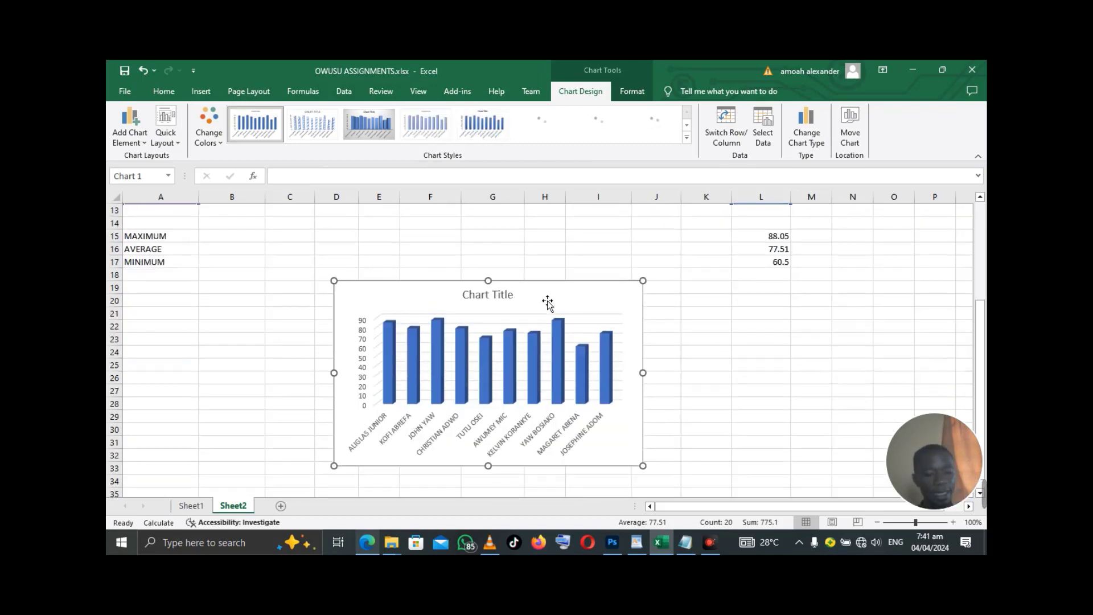
scroll(548, 304, up, 4)
key(alt)
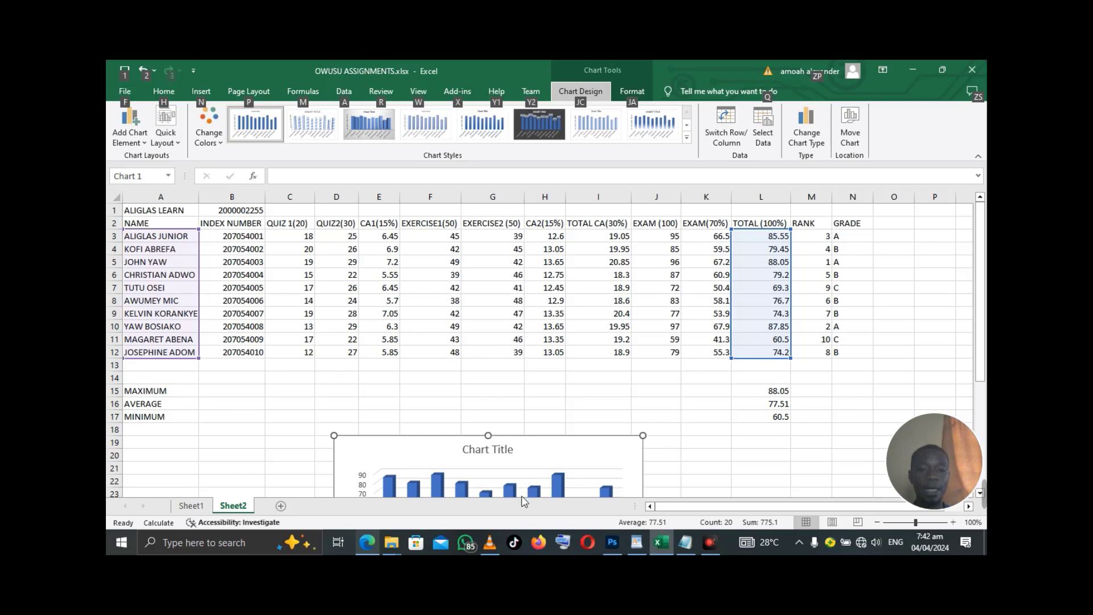
click(715, 542)
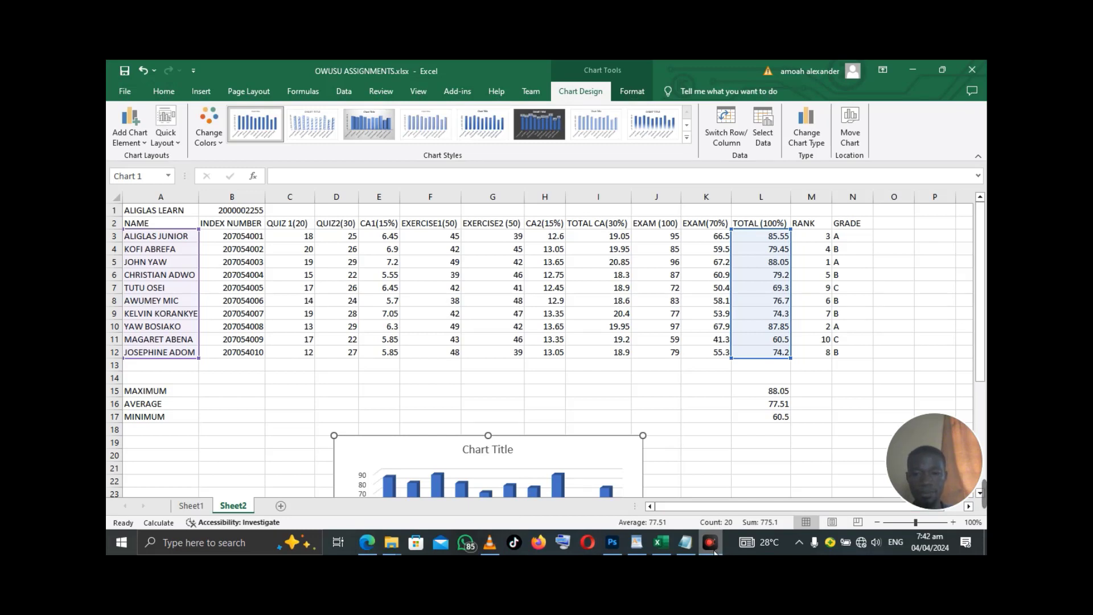
mouse_move(957, 421)
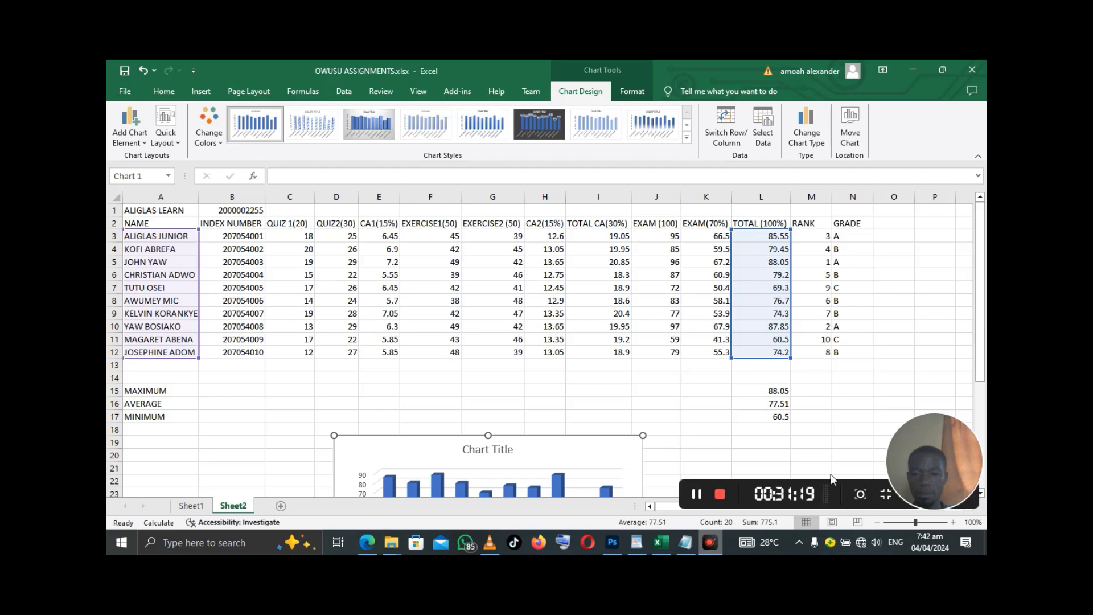